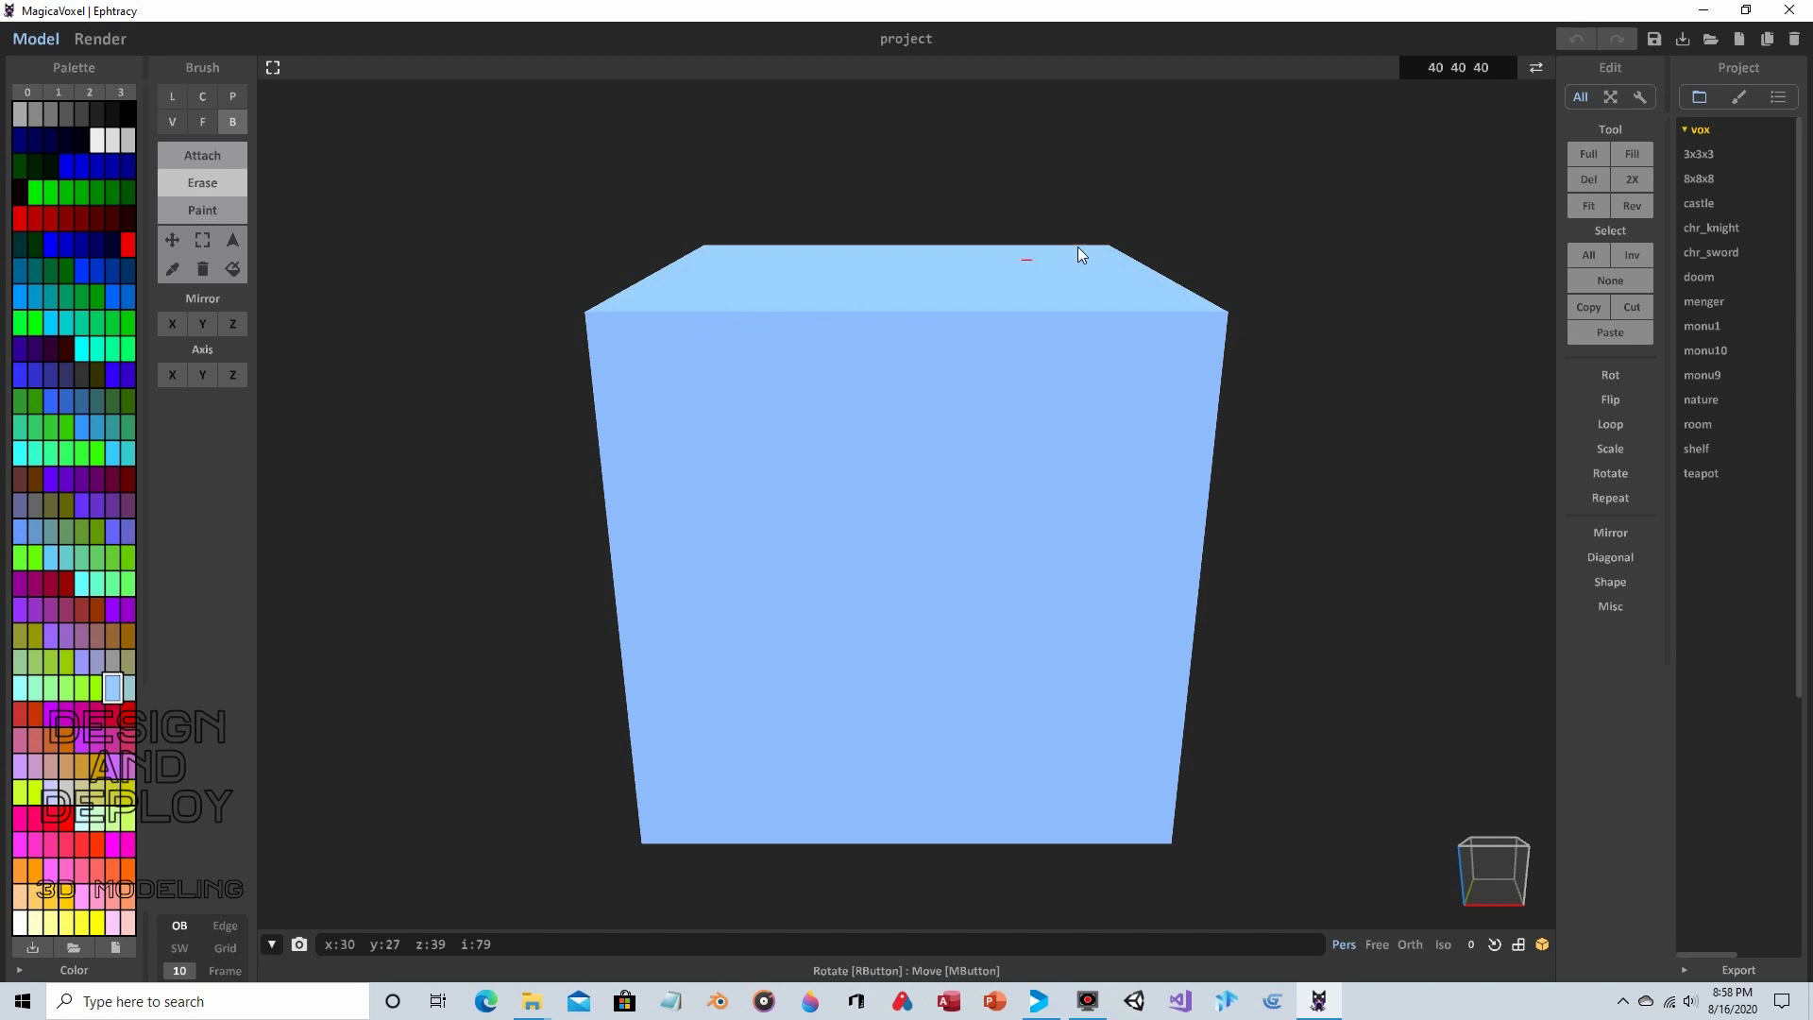
Set the model size to 256 256 256
click(1490, 69)
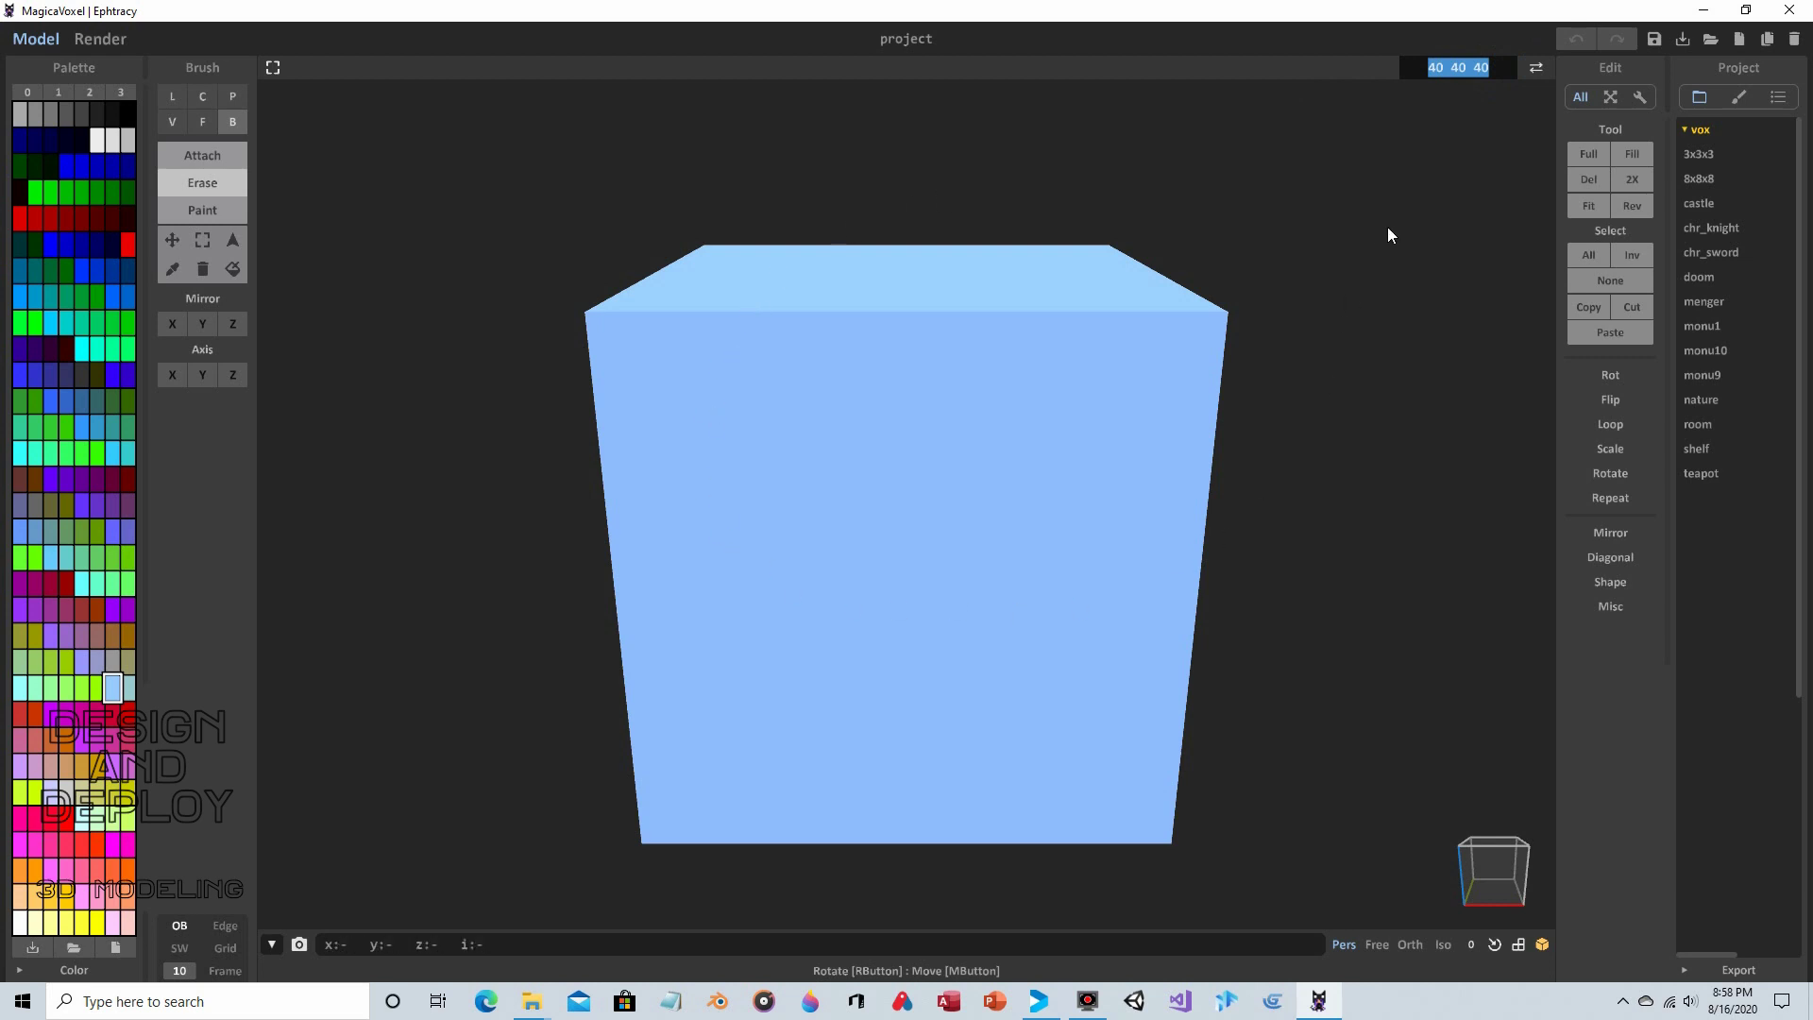
text(256 256 256)
key(Return)
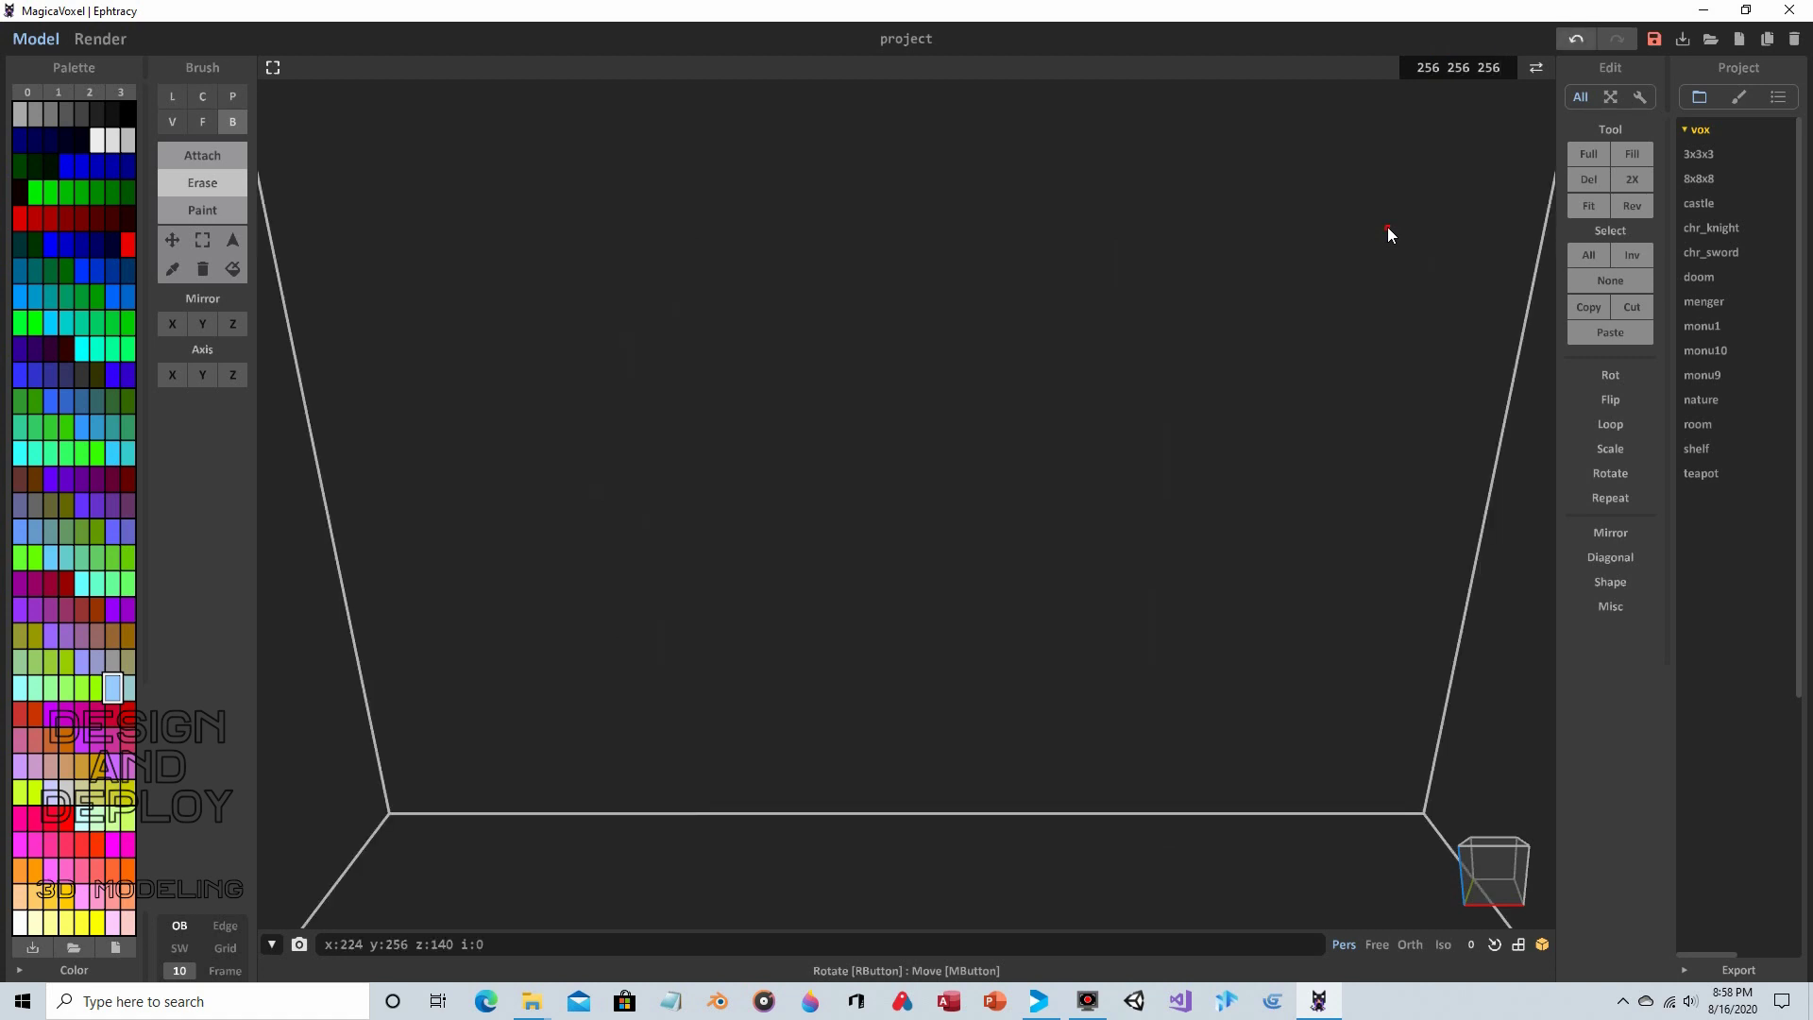
Set the model size to 20 20 20
click(1484, 66)
text(20 20 m20)
key(BackSpace)
key(BackSpace)
key(BackSpace)
text(20)
key(Return)
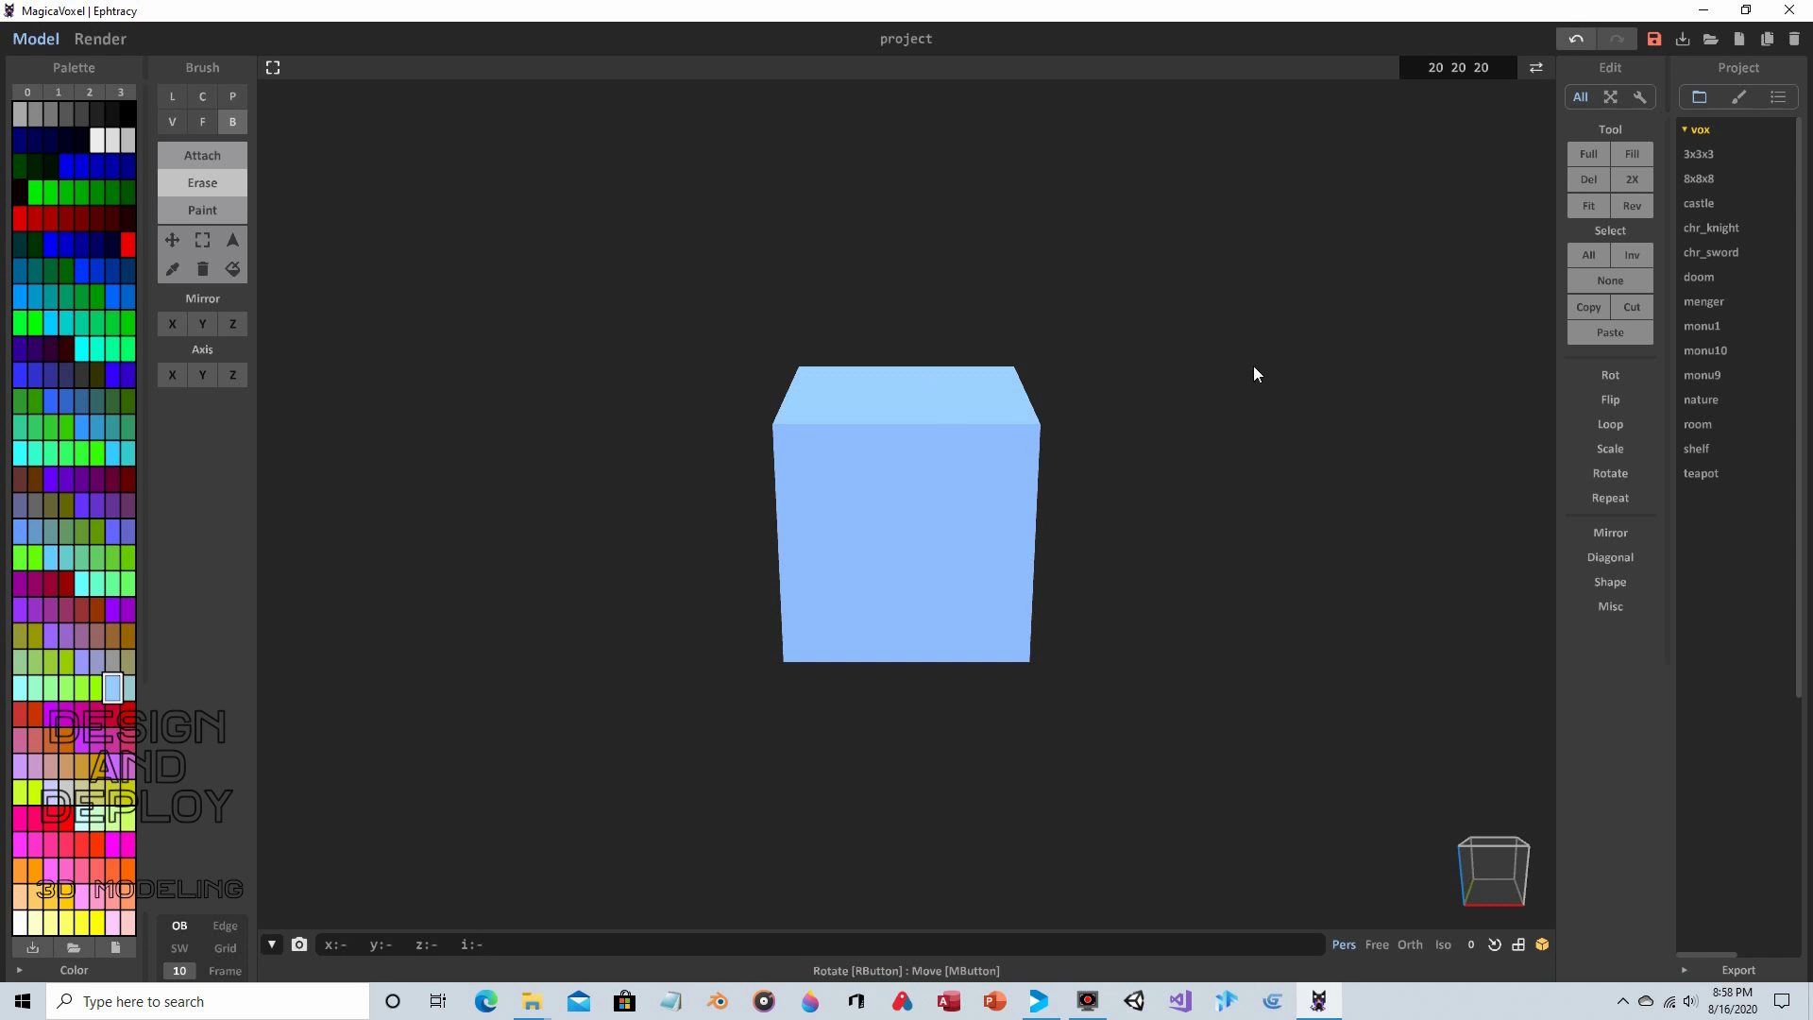
Erase a rectangular recess two voxels deep in the cube's top face with the Box brush, leaving a border around it
right_drag(1254, 366, 1122, 409)
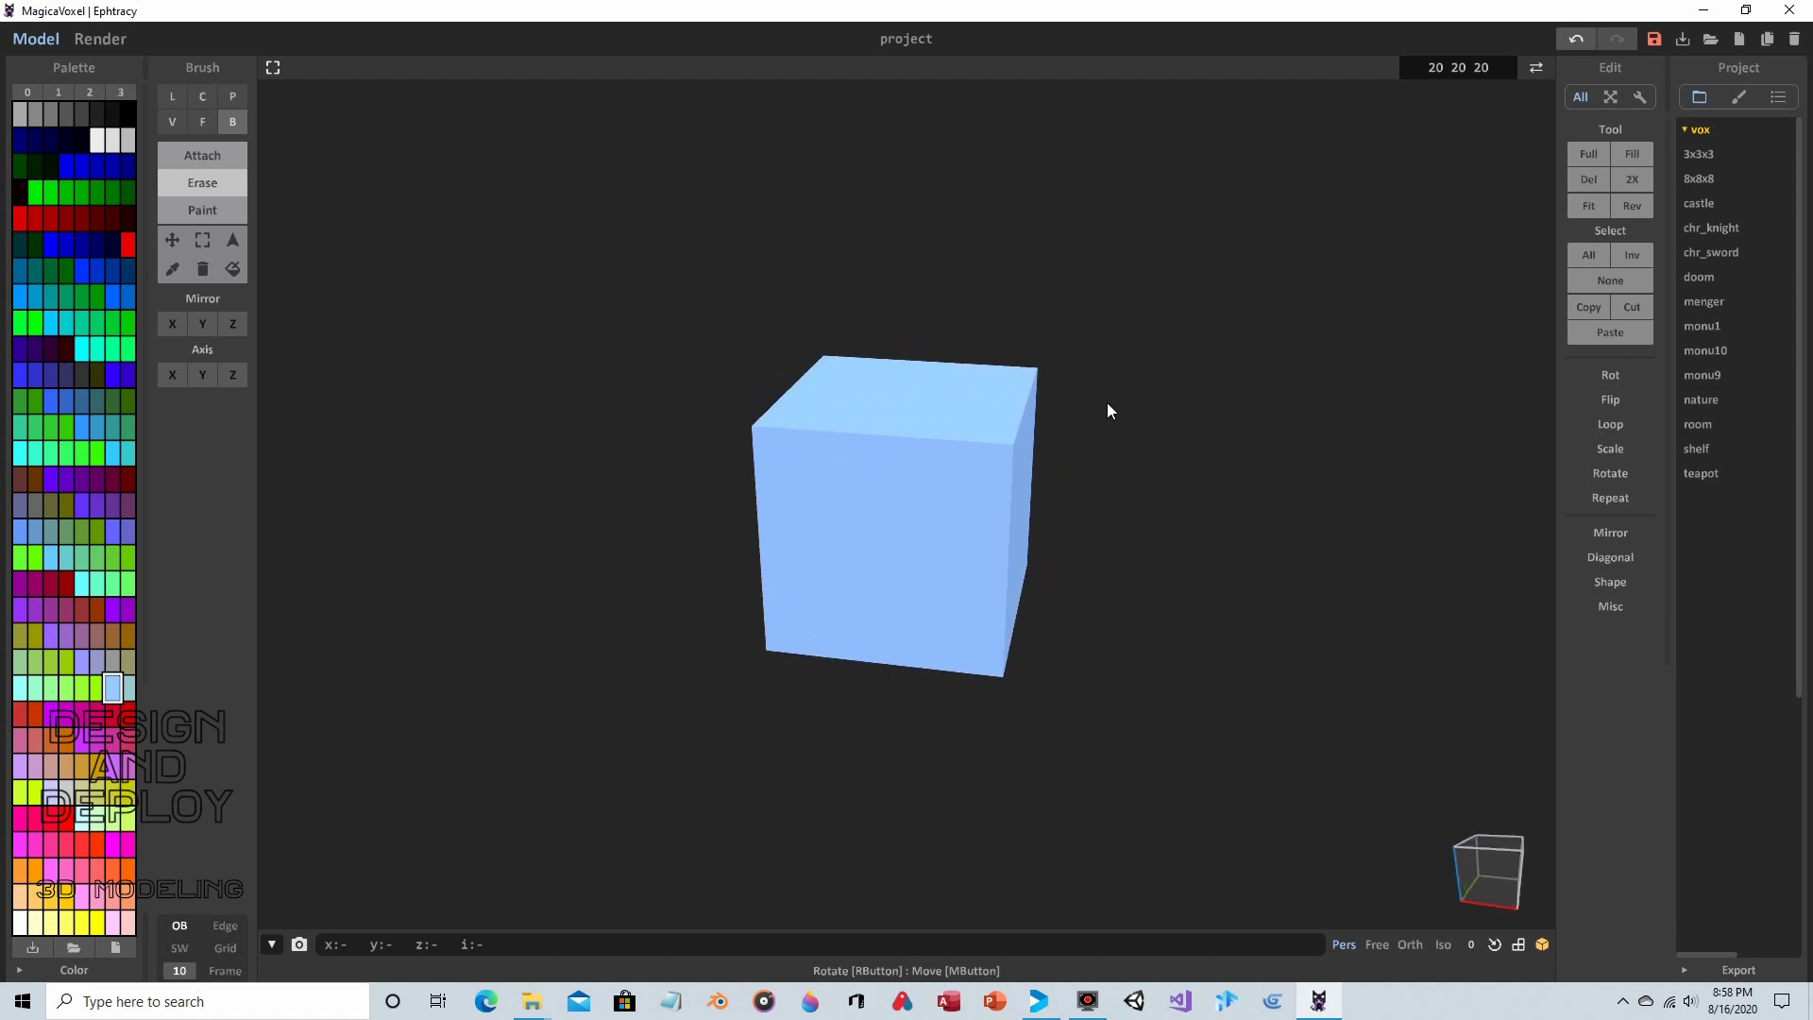
mouse_move(1107, 409)
right_down()
mouse_move(911, 404)
mouse_move(1098, 415)
right_up()
middle_drag(1095, 416, 1104, 416)
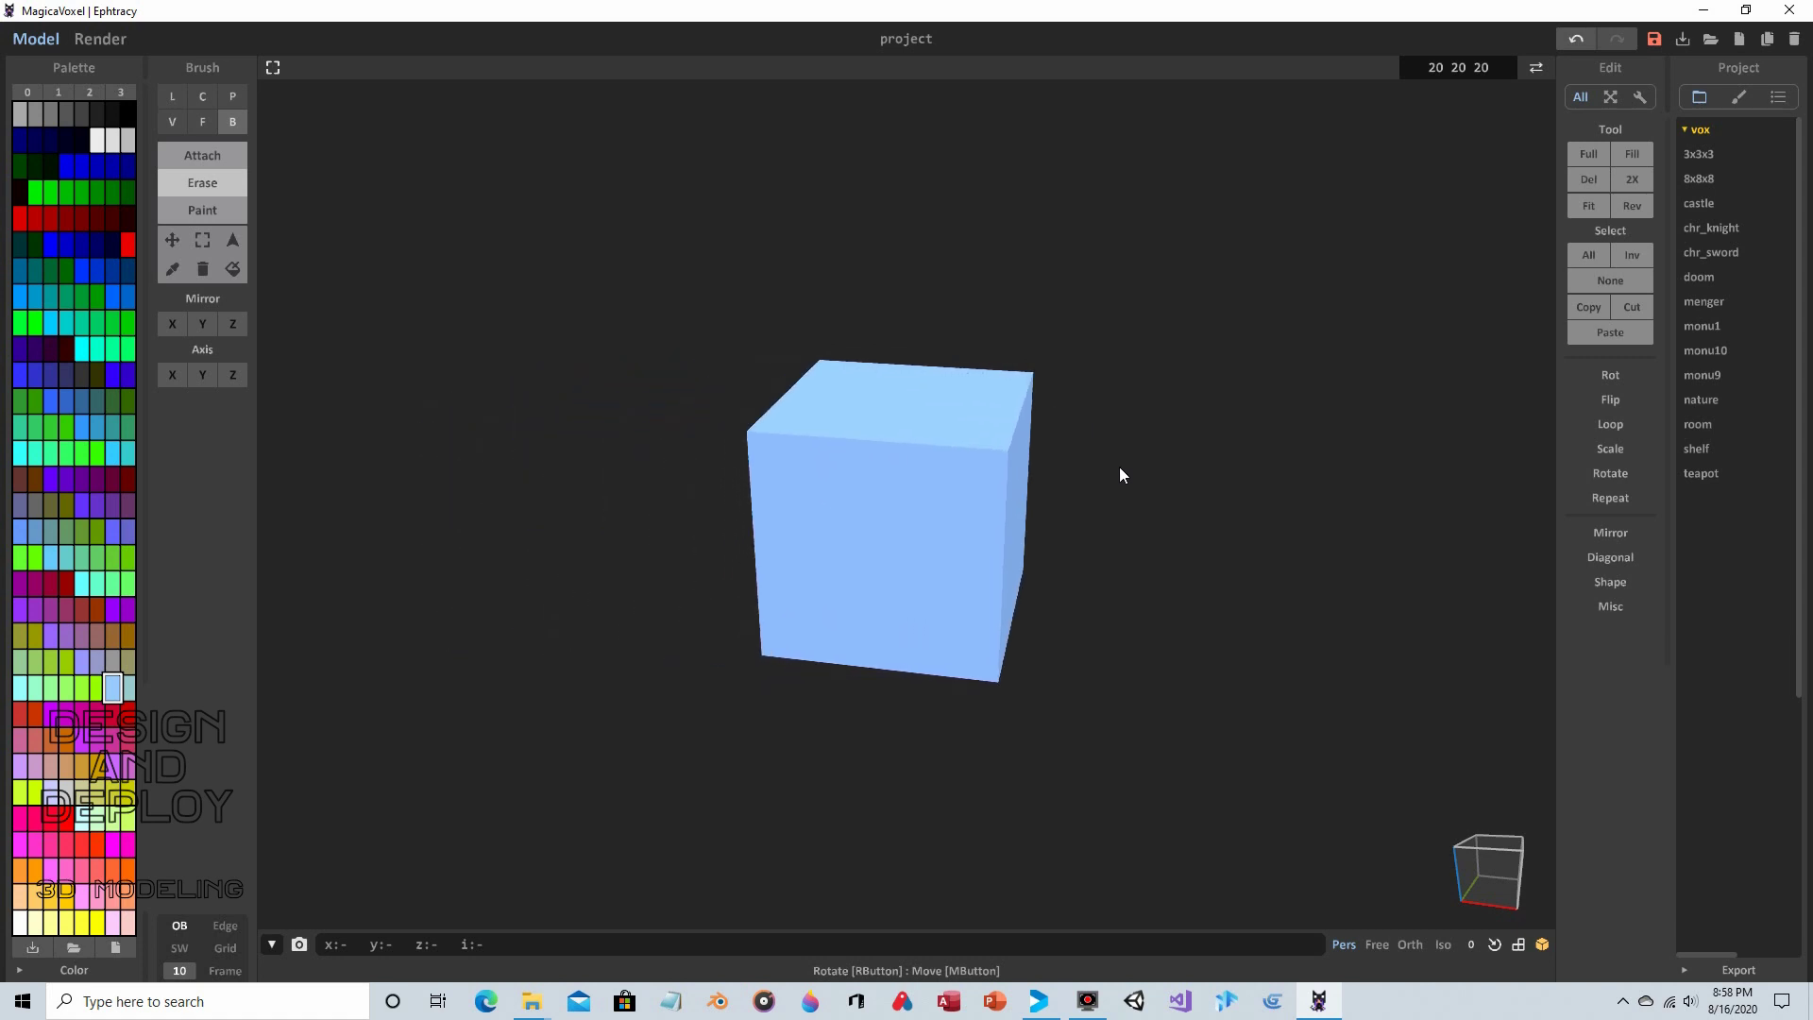
scroll(1119, 466, up, 5)
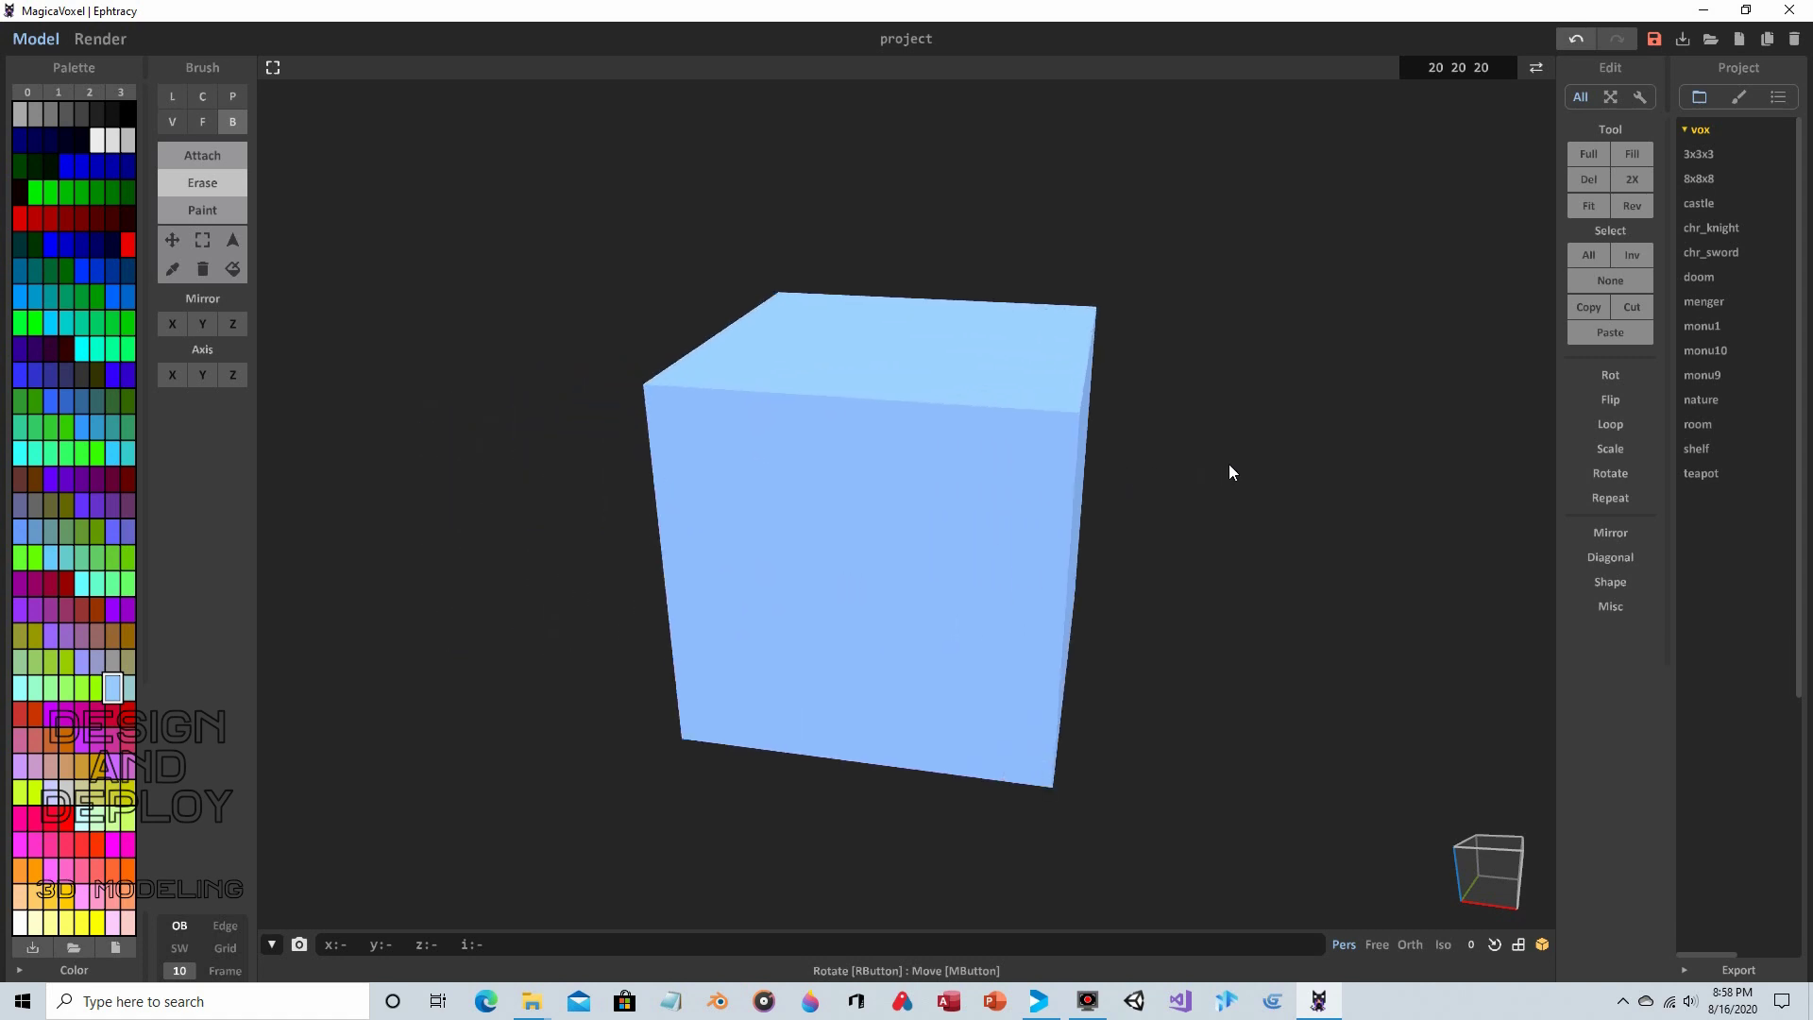
right_drag(1229, 469, 1147, 471)
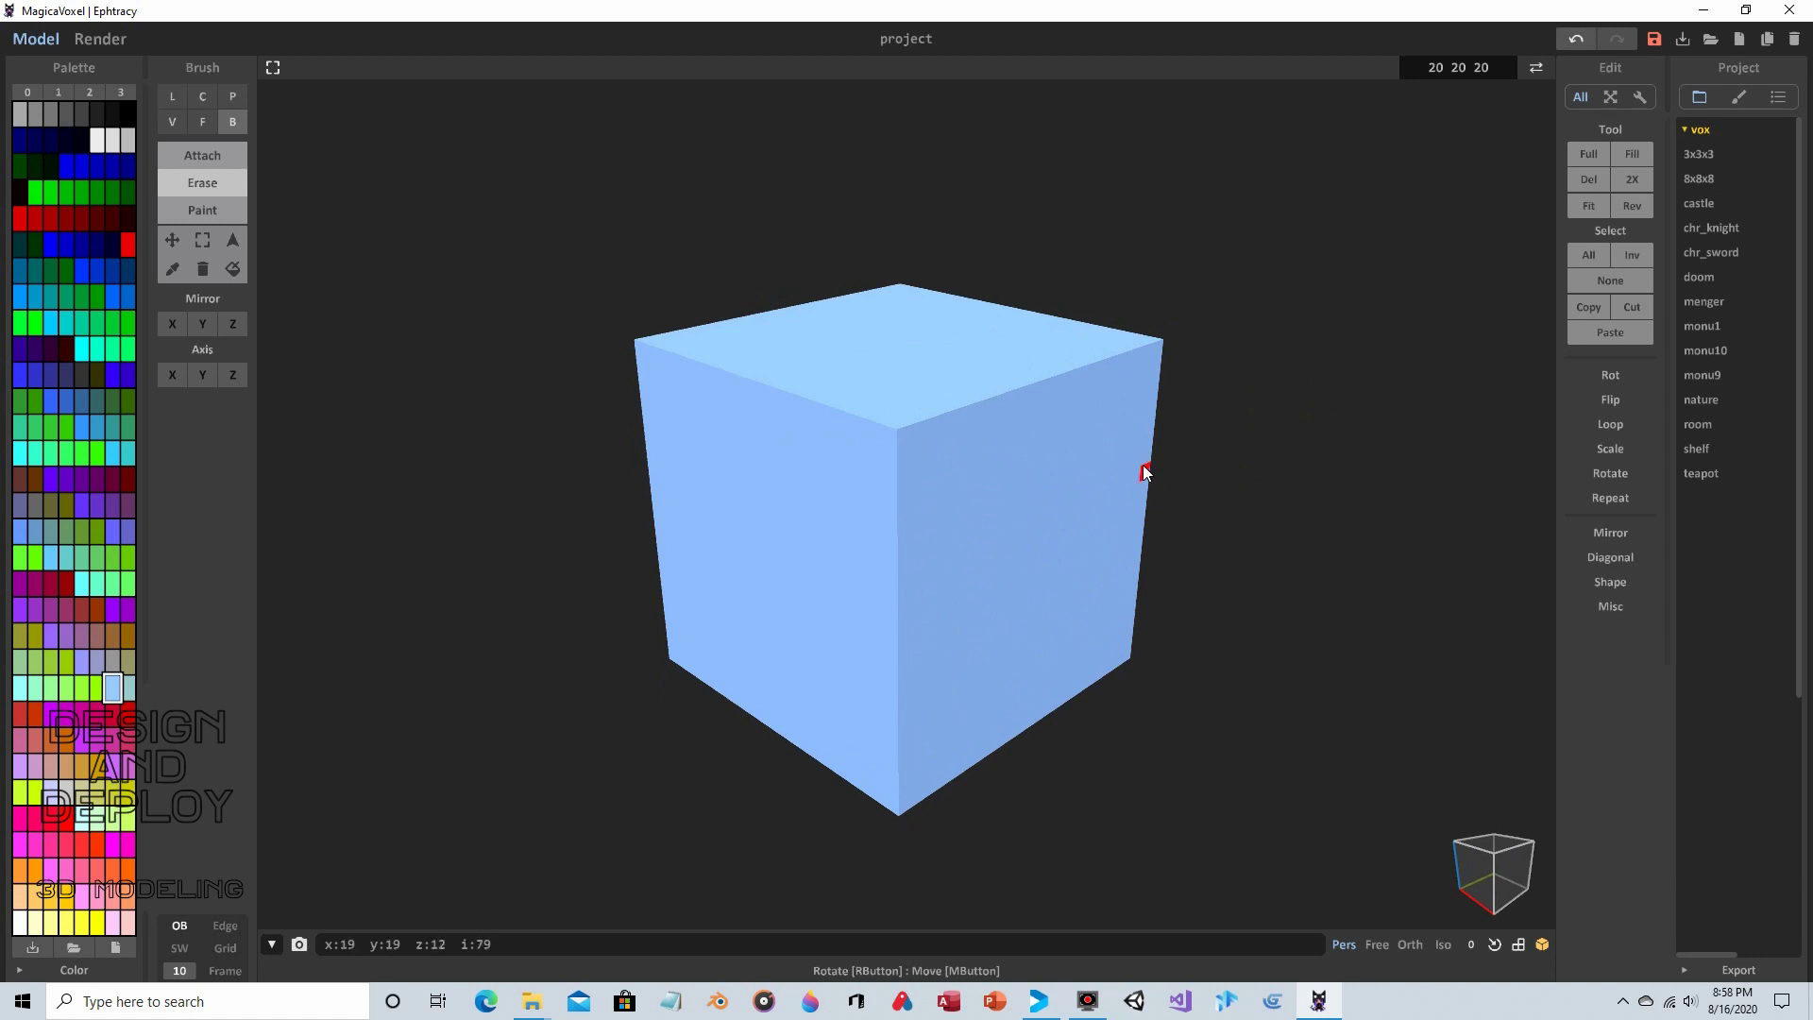
right_drag(648, 393, 511, 321)
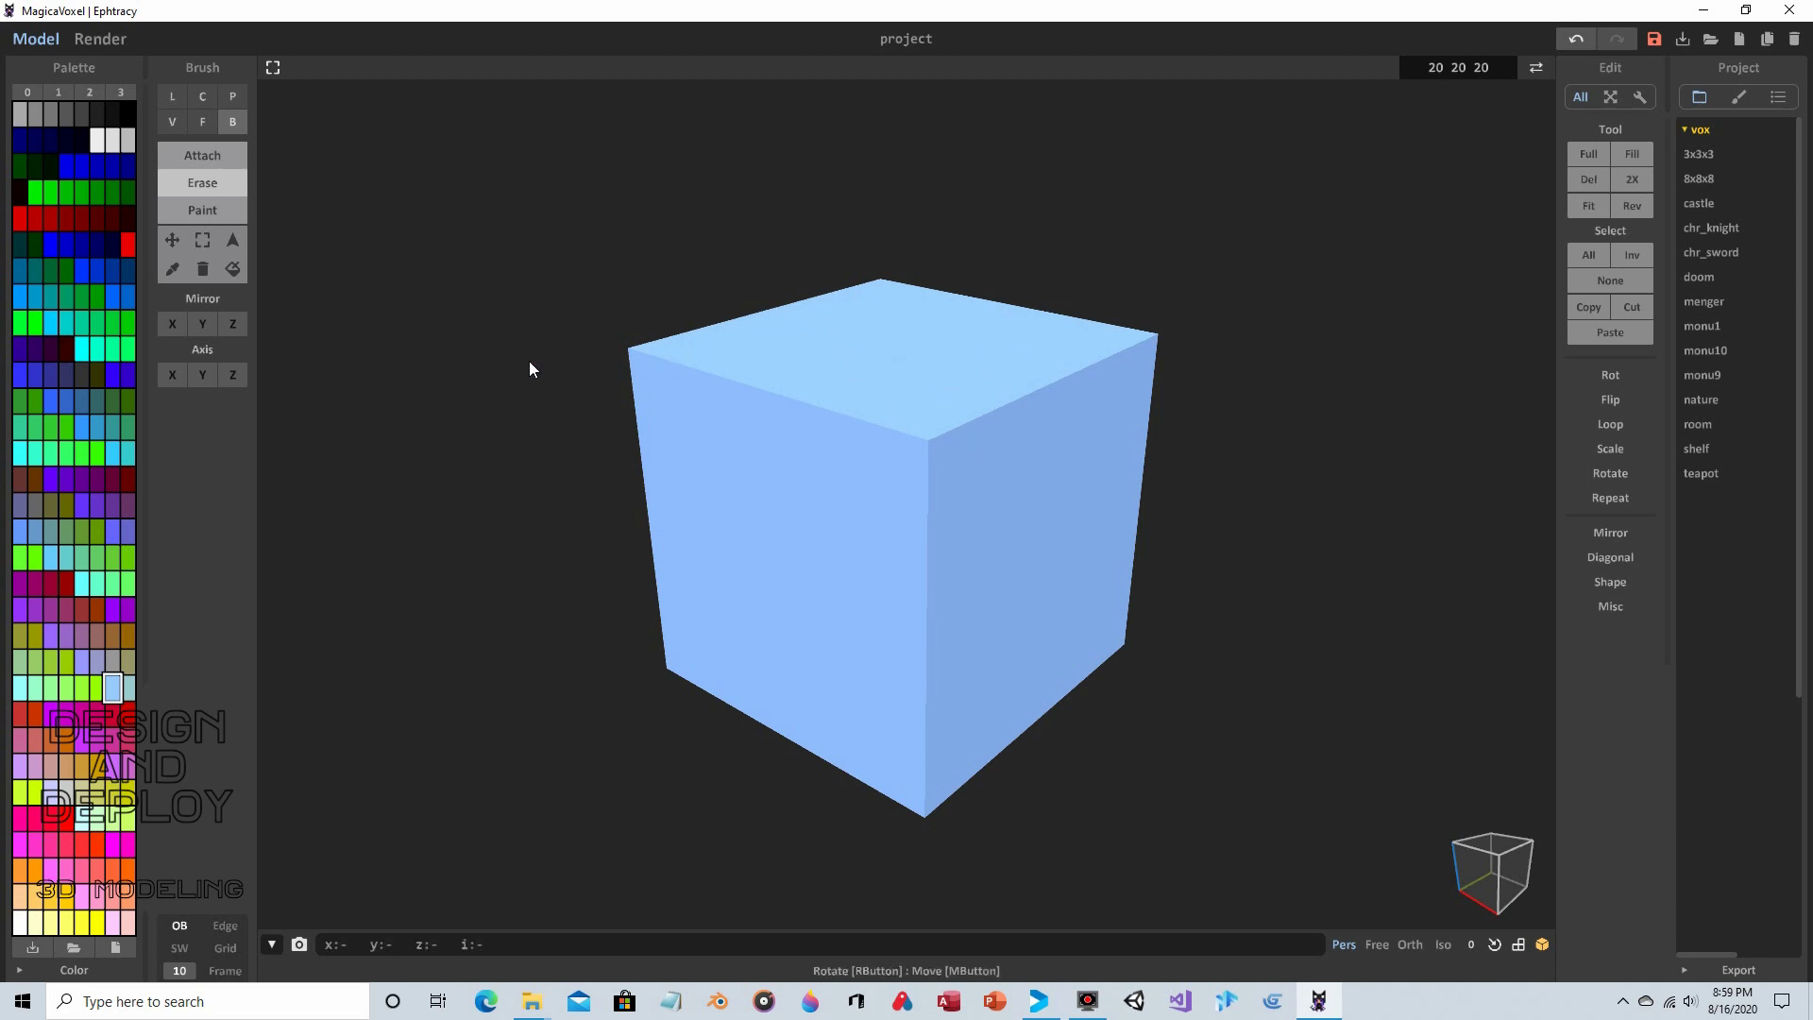
right_drag(466, 313, 500, 330)
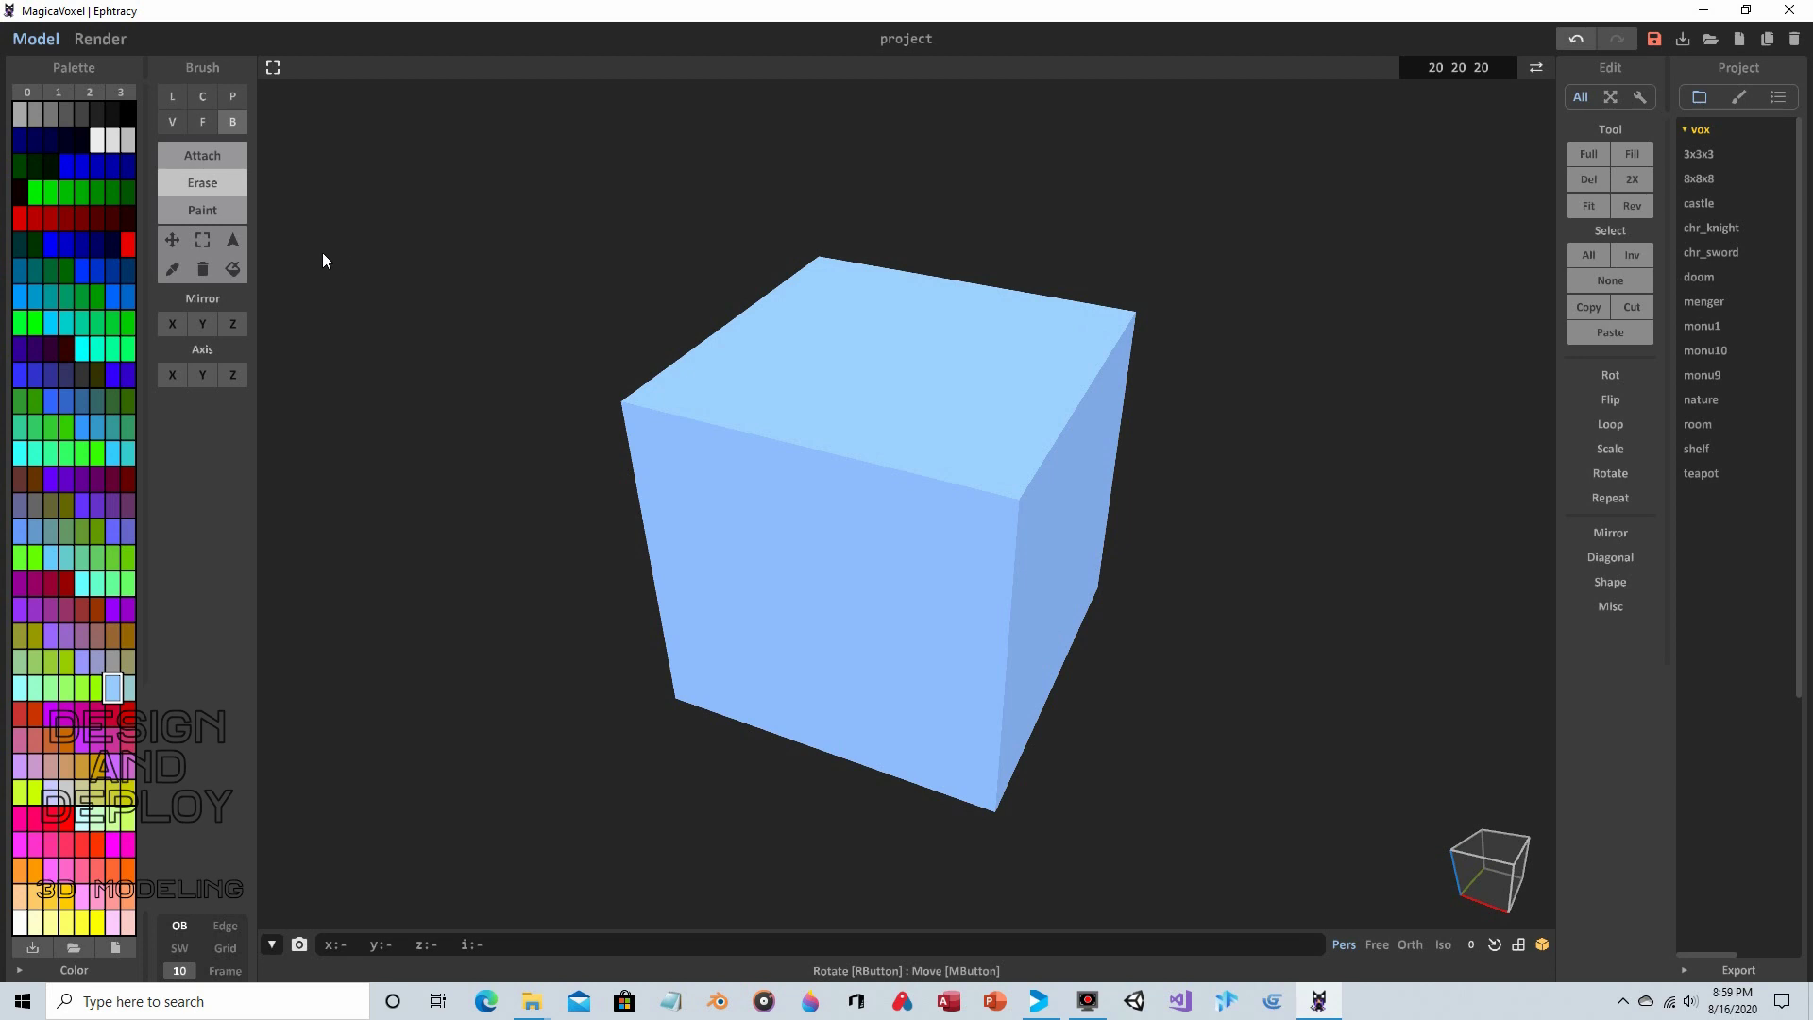
click(200, 184)
drag(819, 283, 1010, 452)
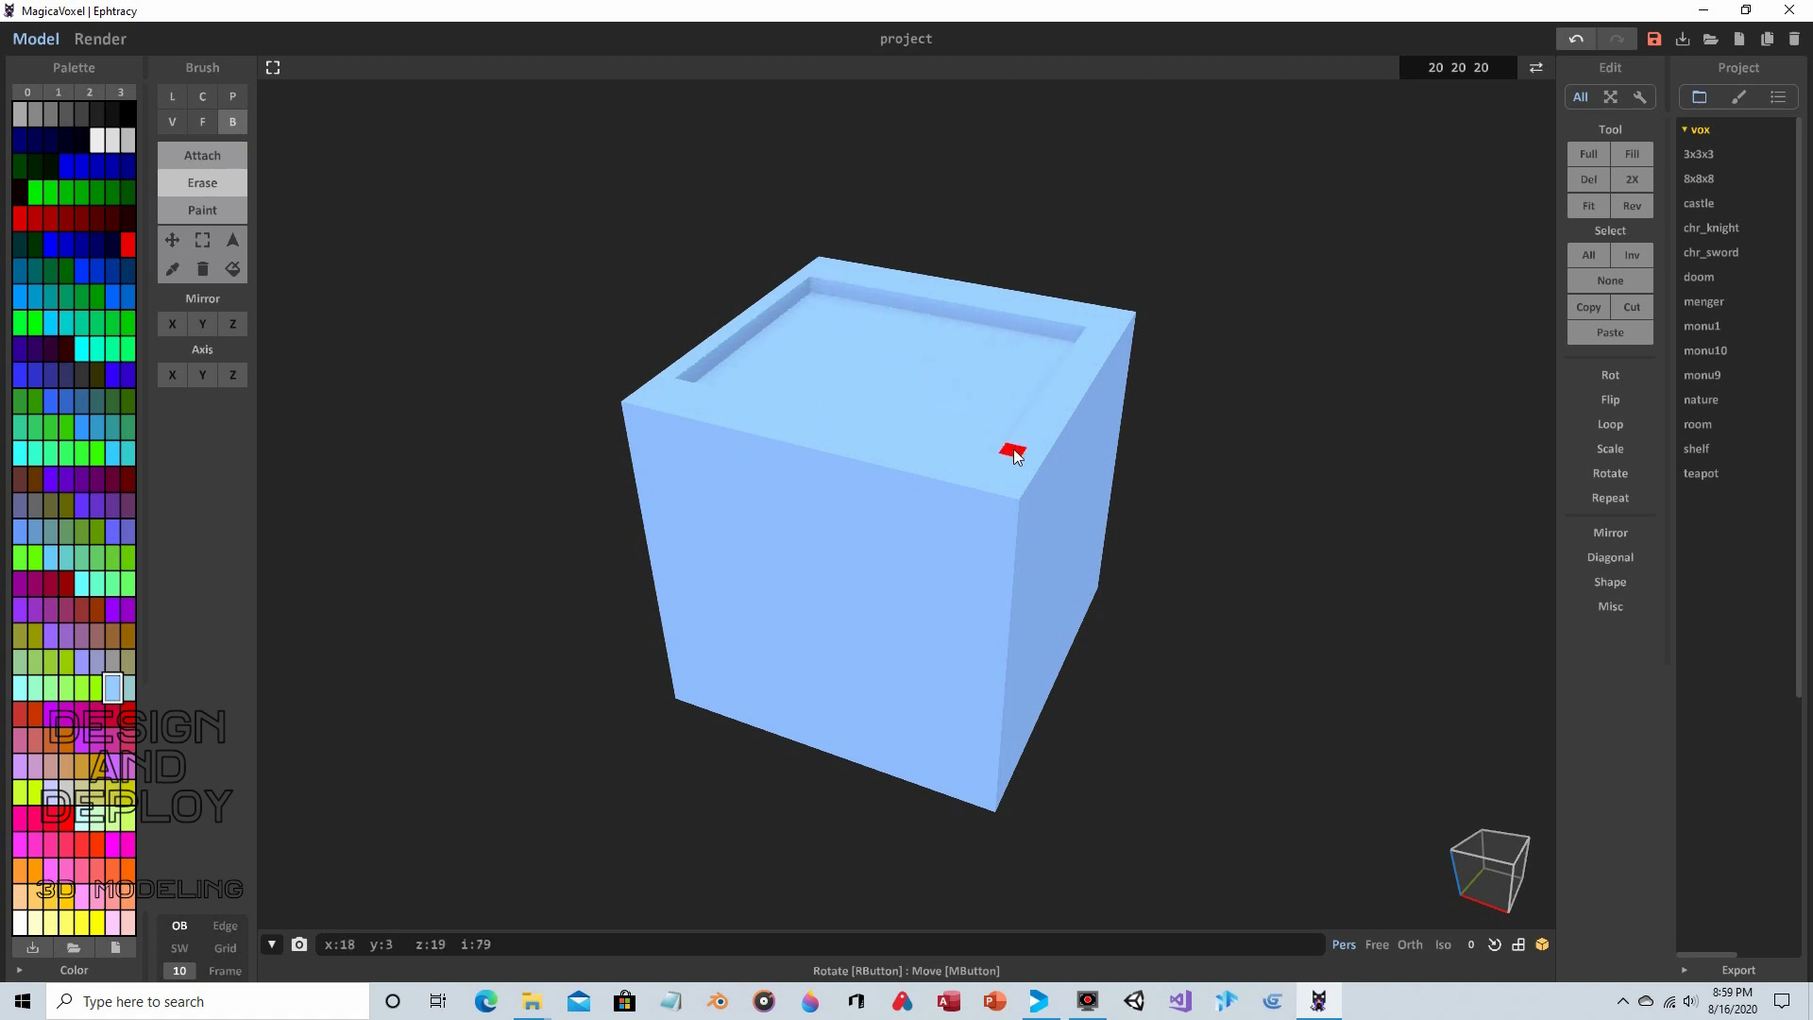
mouse_move(1165, 376)
right_down()
mouse_move(1262, 405)
mouse_move(1246, 432)
mouse_move(1202, 405)
right_up()
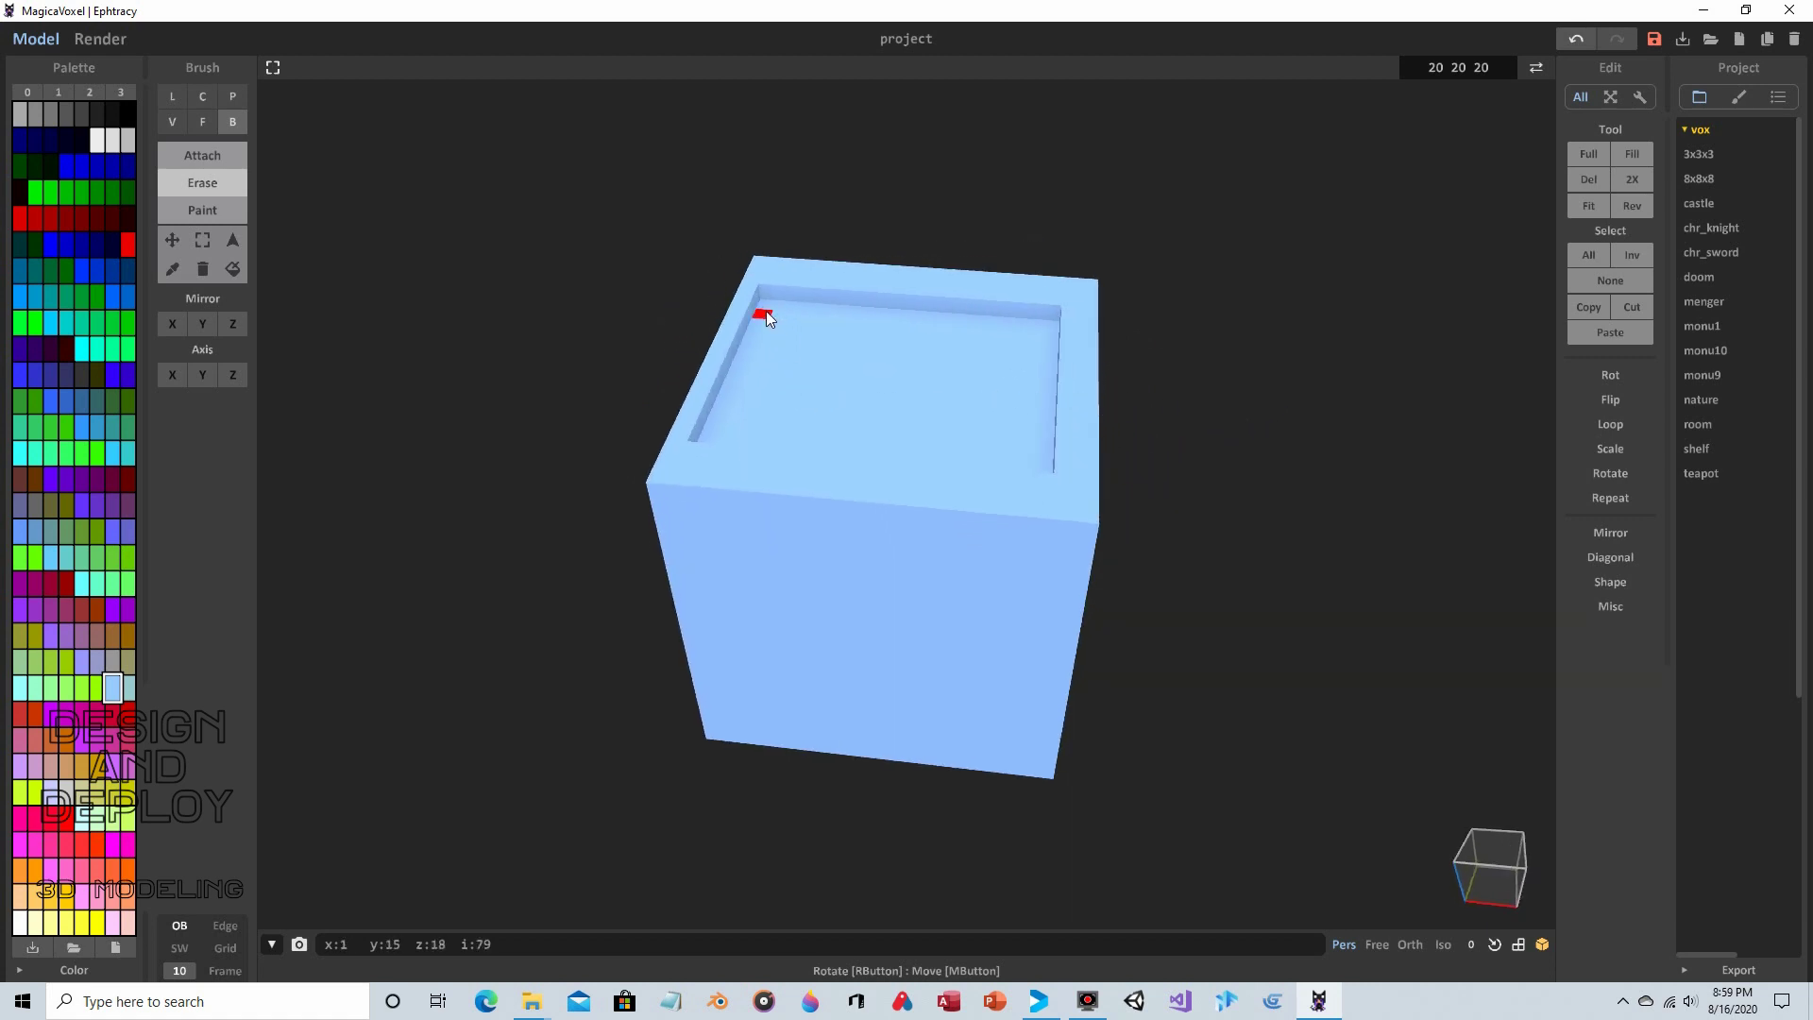
mouse_move(764, 308)
mouse_down()
mouse_move(824, 367)
mouse_move(1043, 471)
mouse_up()
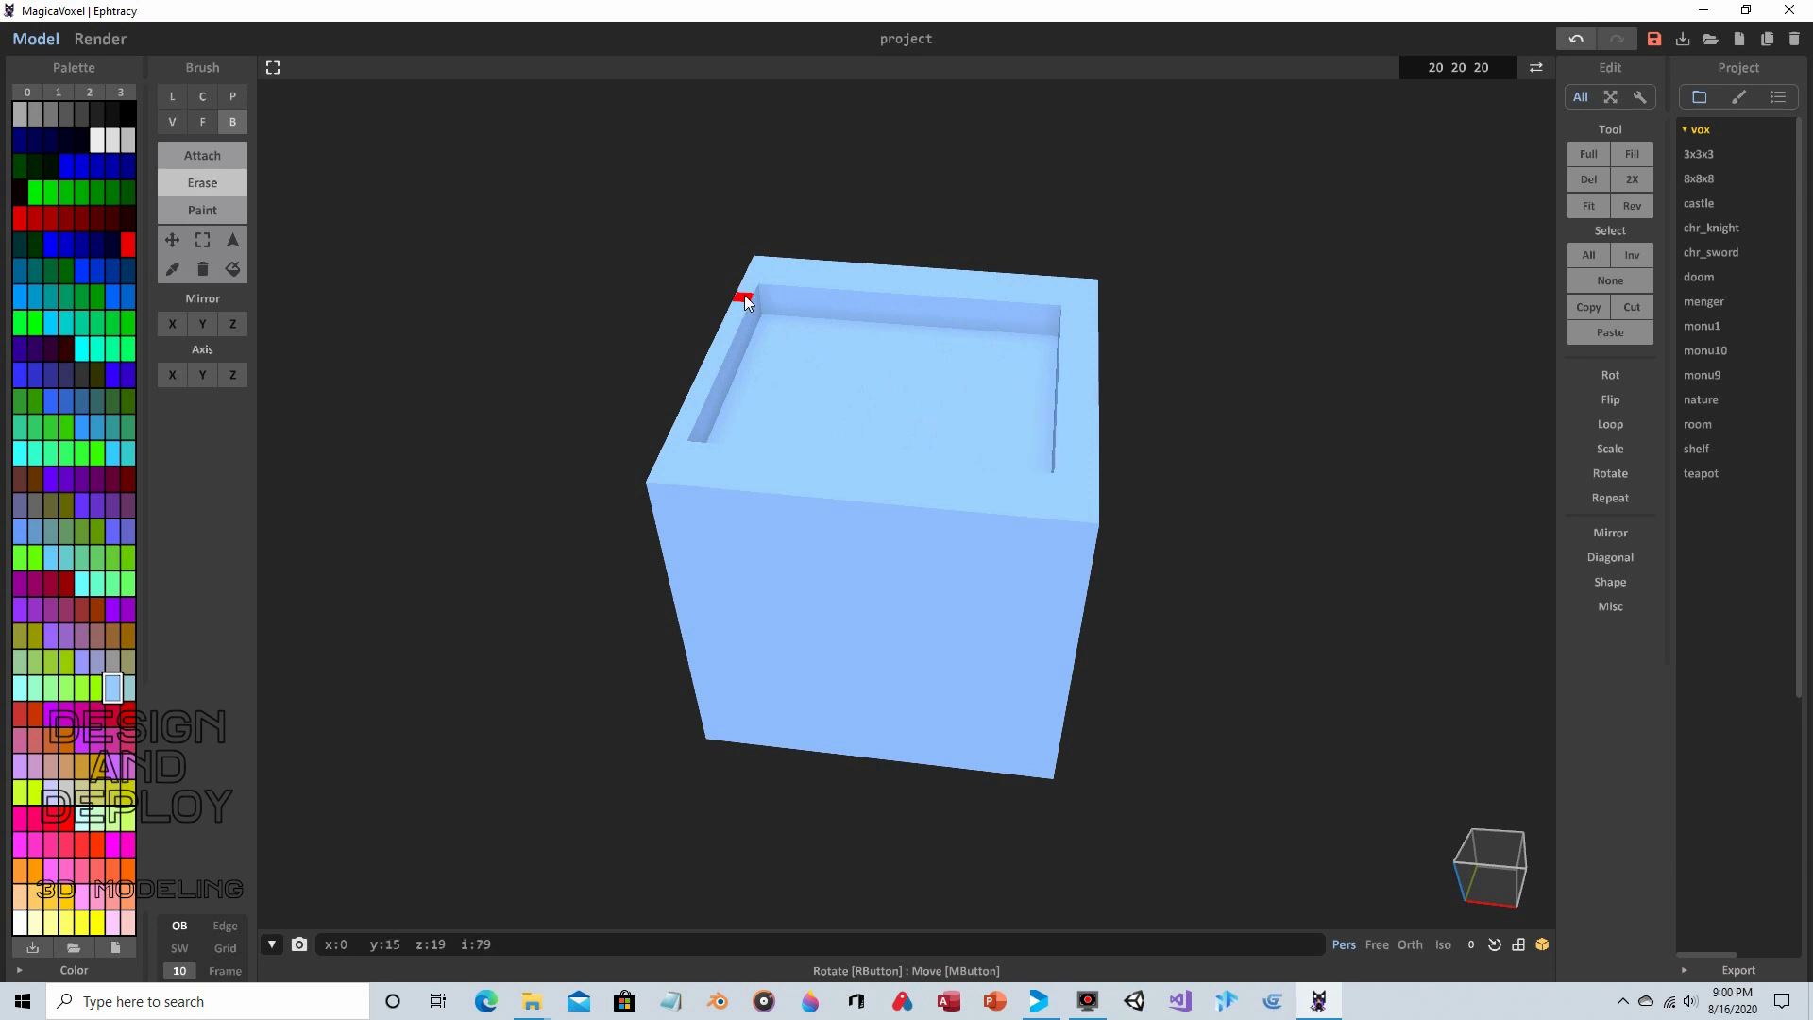
Erase the raised border around the top recess layer by layer with the Face brush, down to the recess floor
click(200, 123)
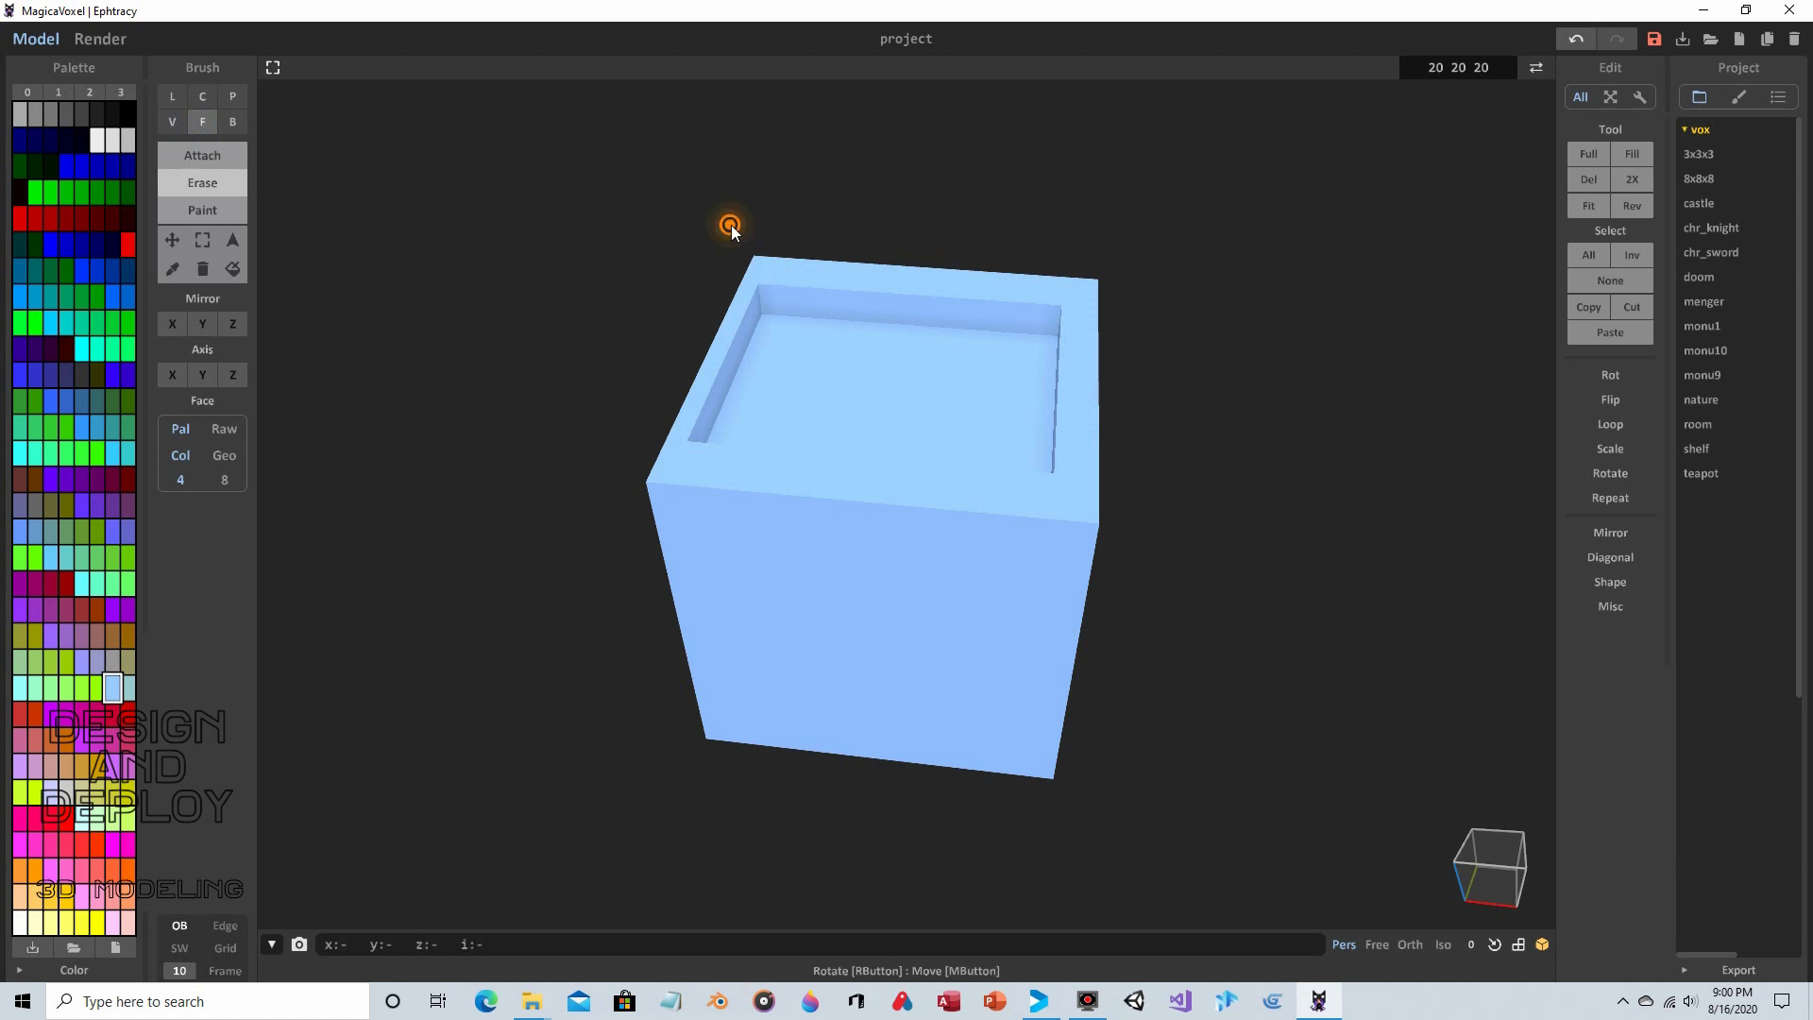
right_drag(728, 227, 818, 249)
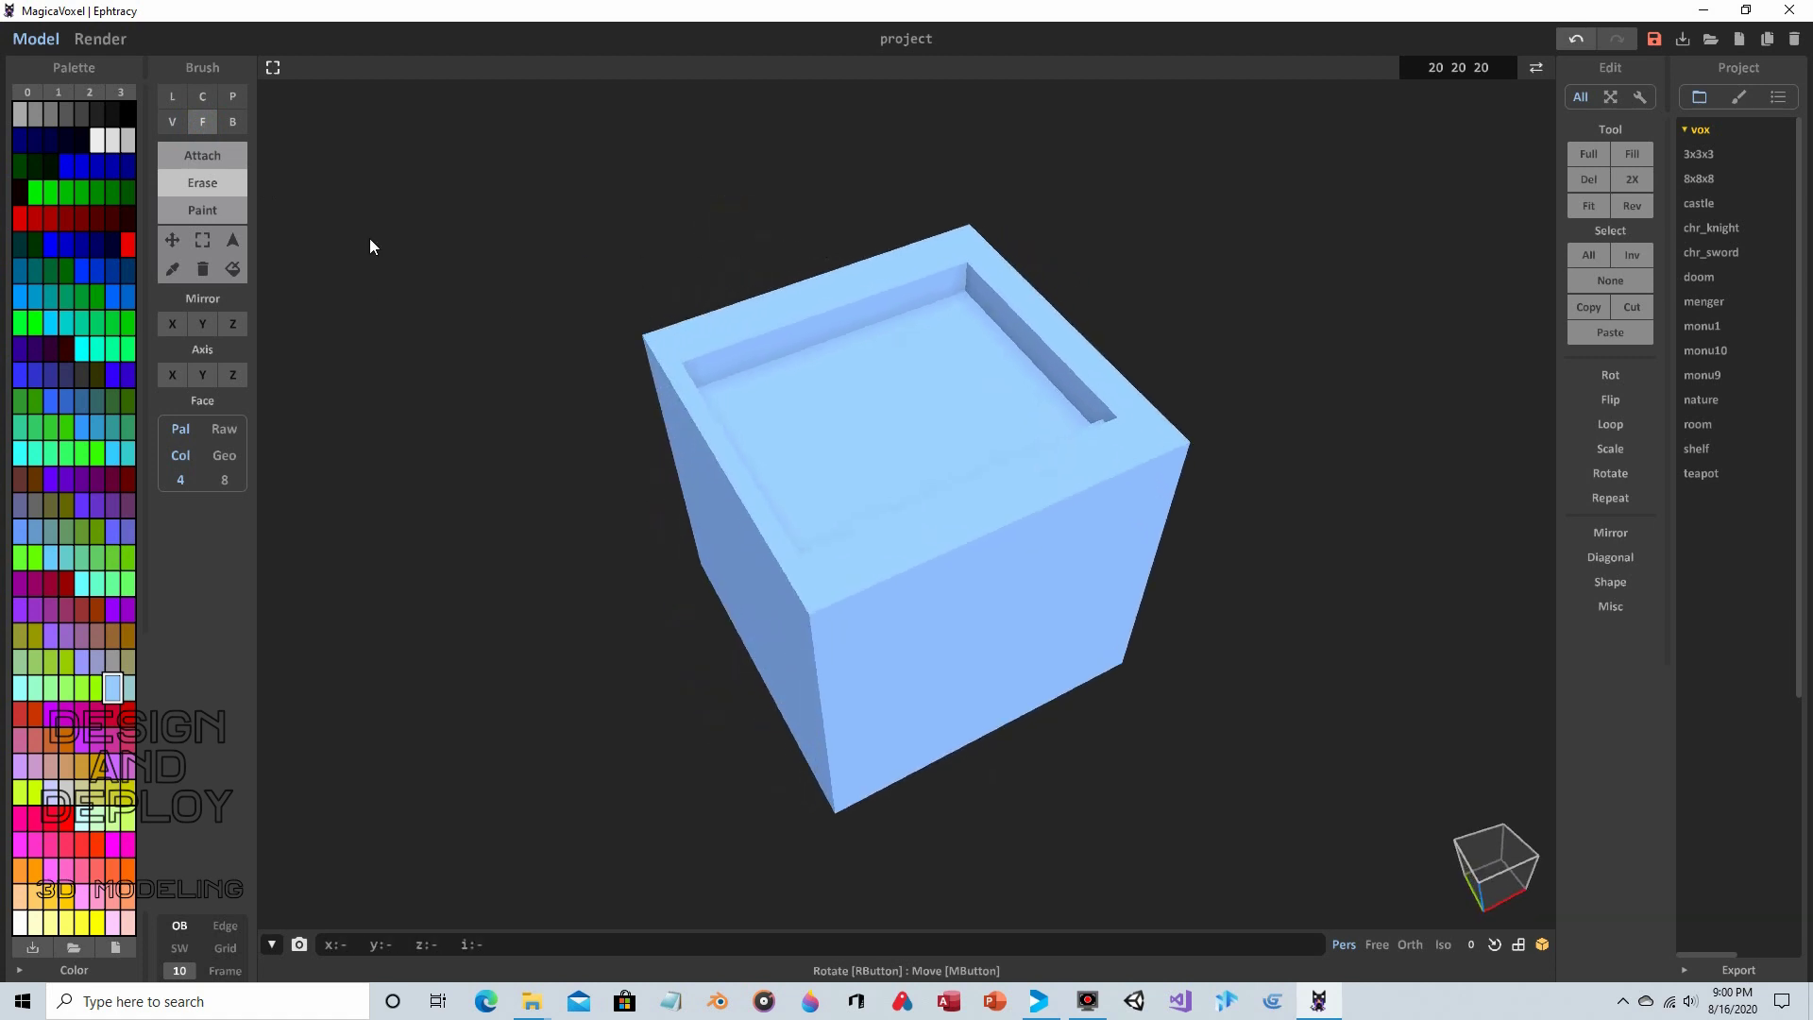
right_drag(676, 230, 653, 225)
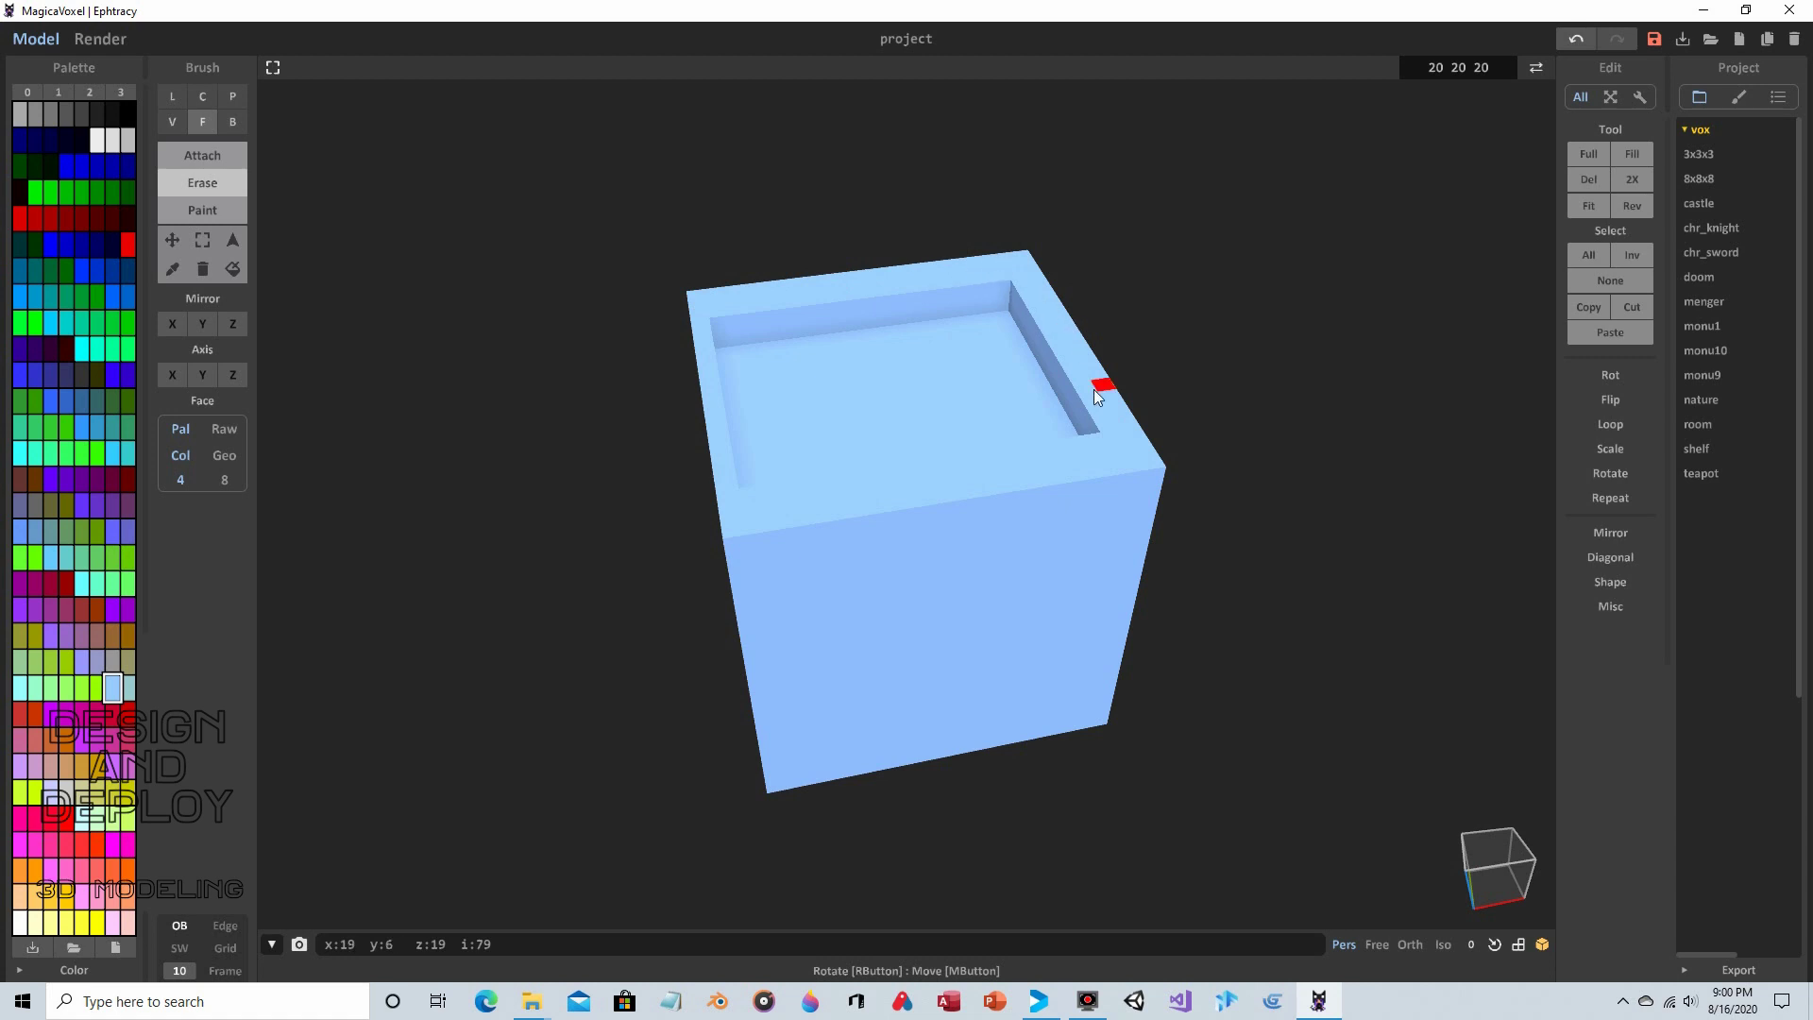
click(692, 296)
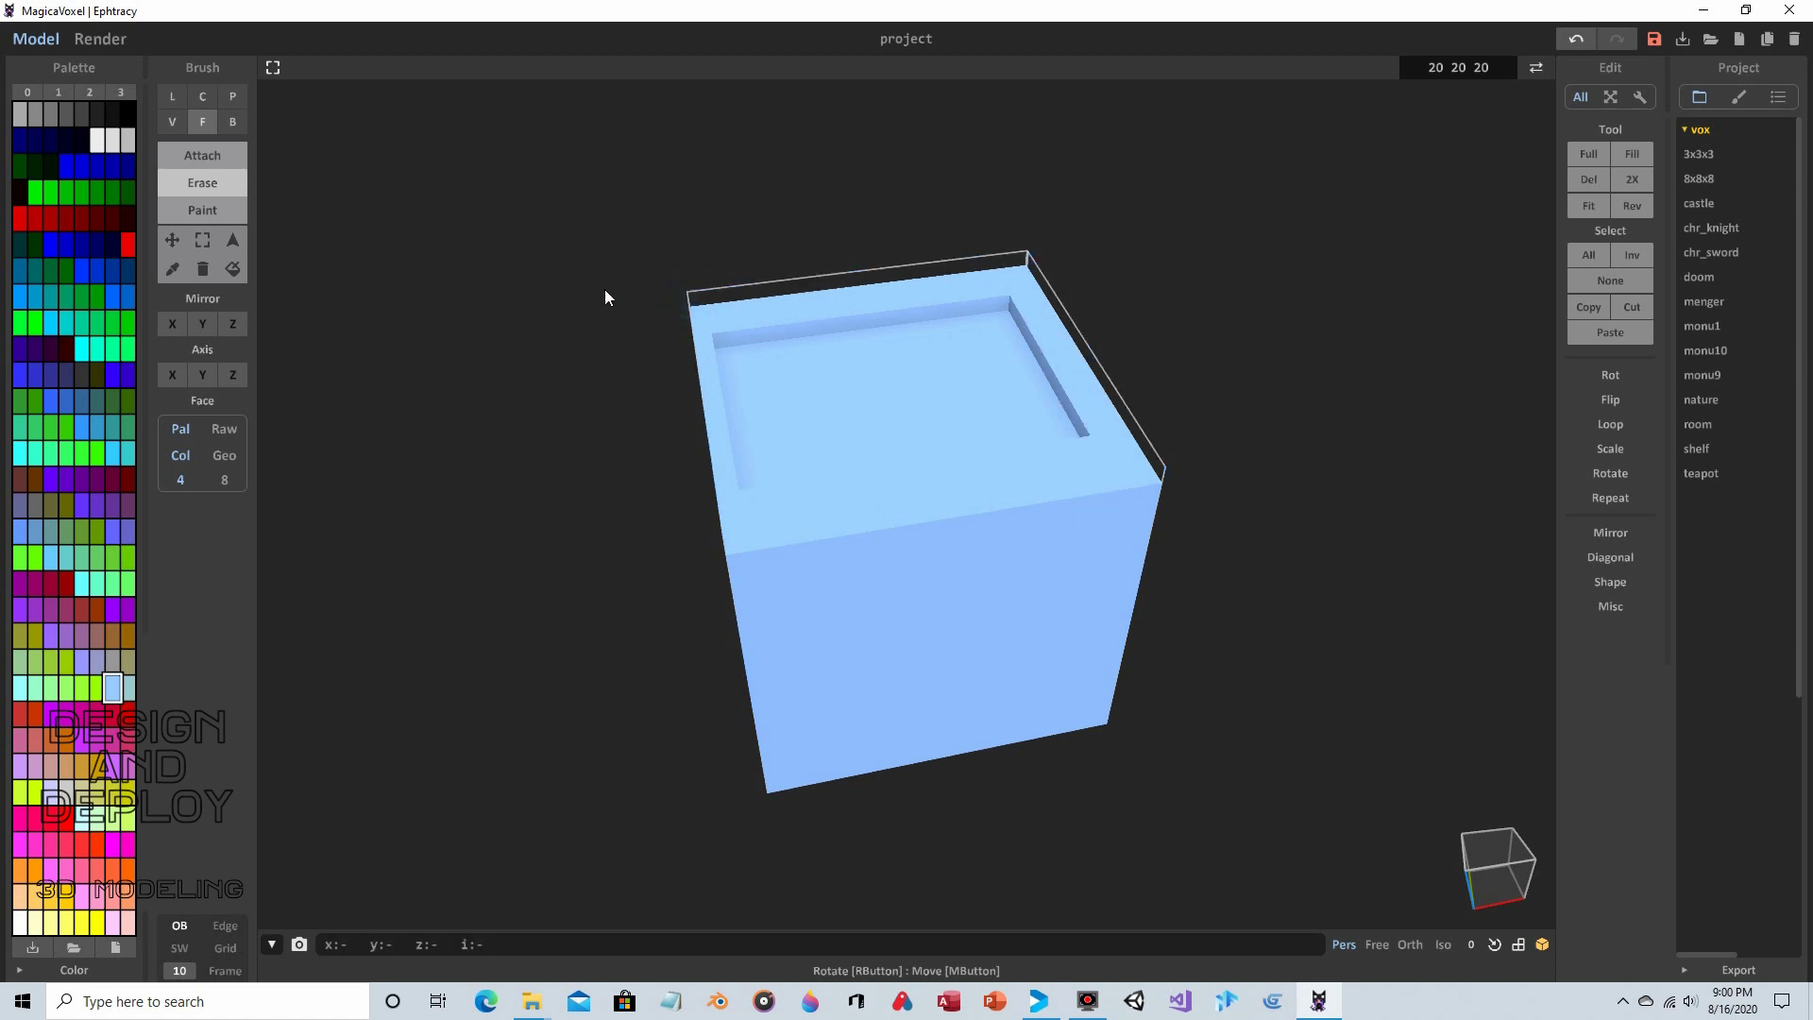
click(696, 308)
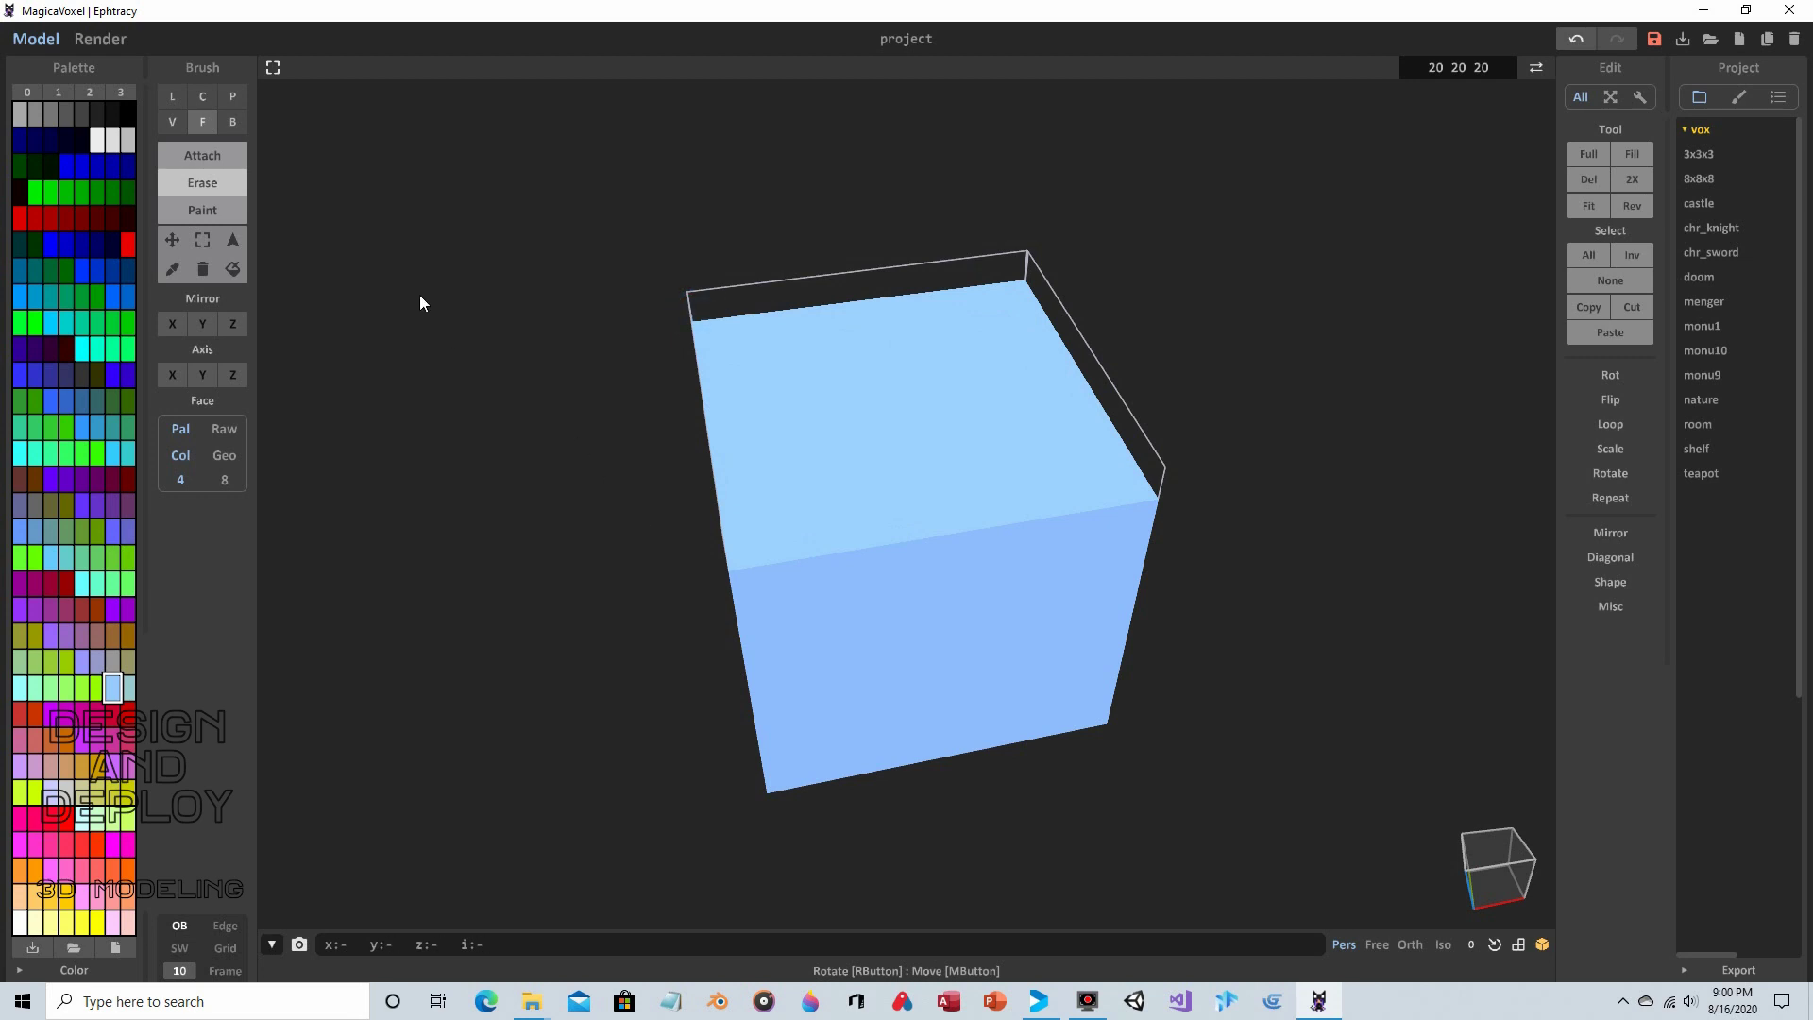
Erase a freehand winding groove across the cube's top face with the Voxel brush
click(170, 122)
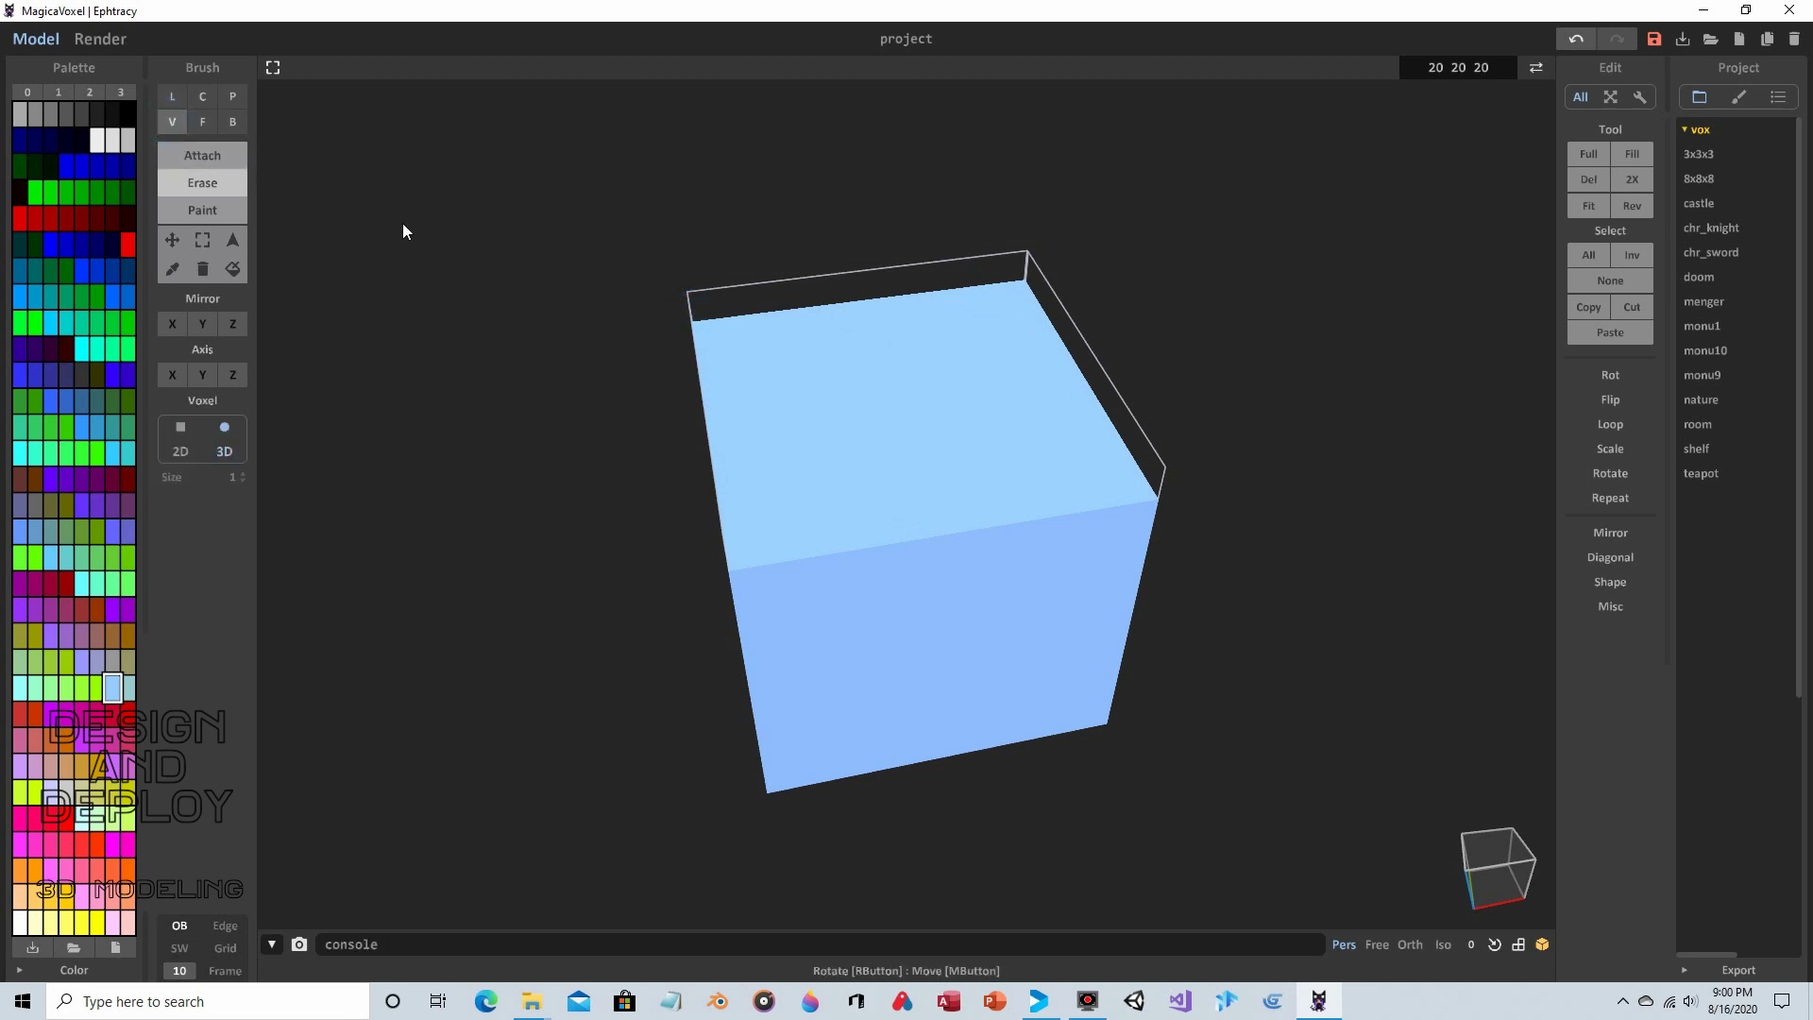
mouse_move(433, 202)
right_down()
mouse_move(408, 246)
mouse_move(446, 226)
right_up()
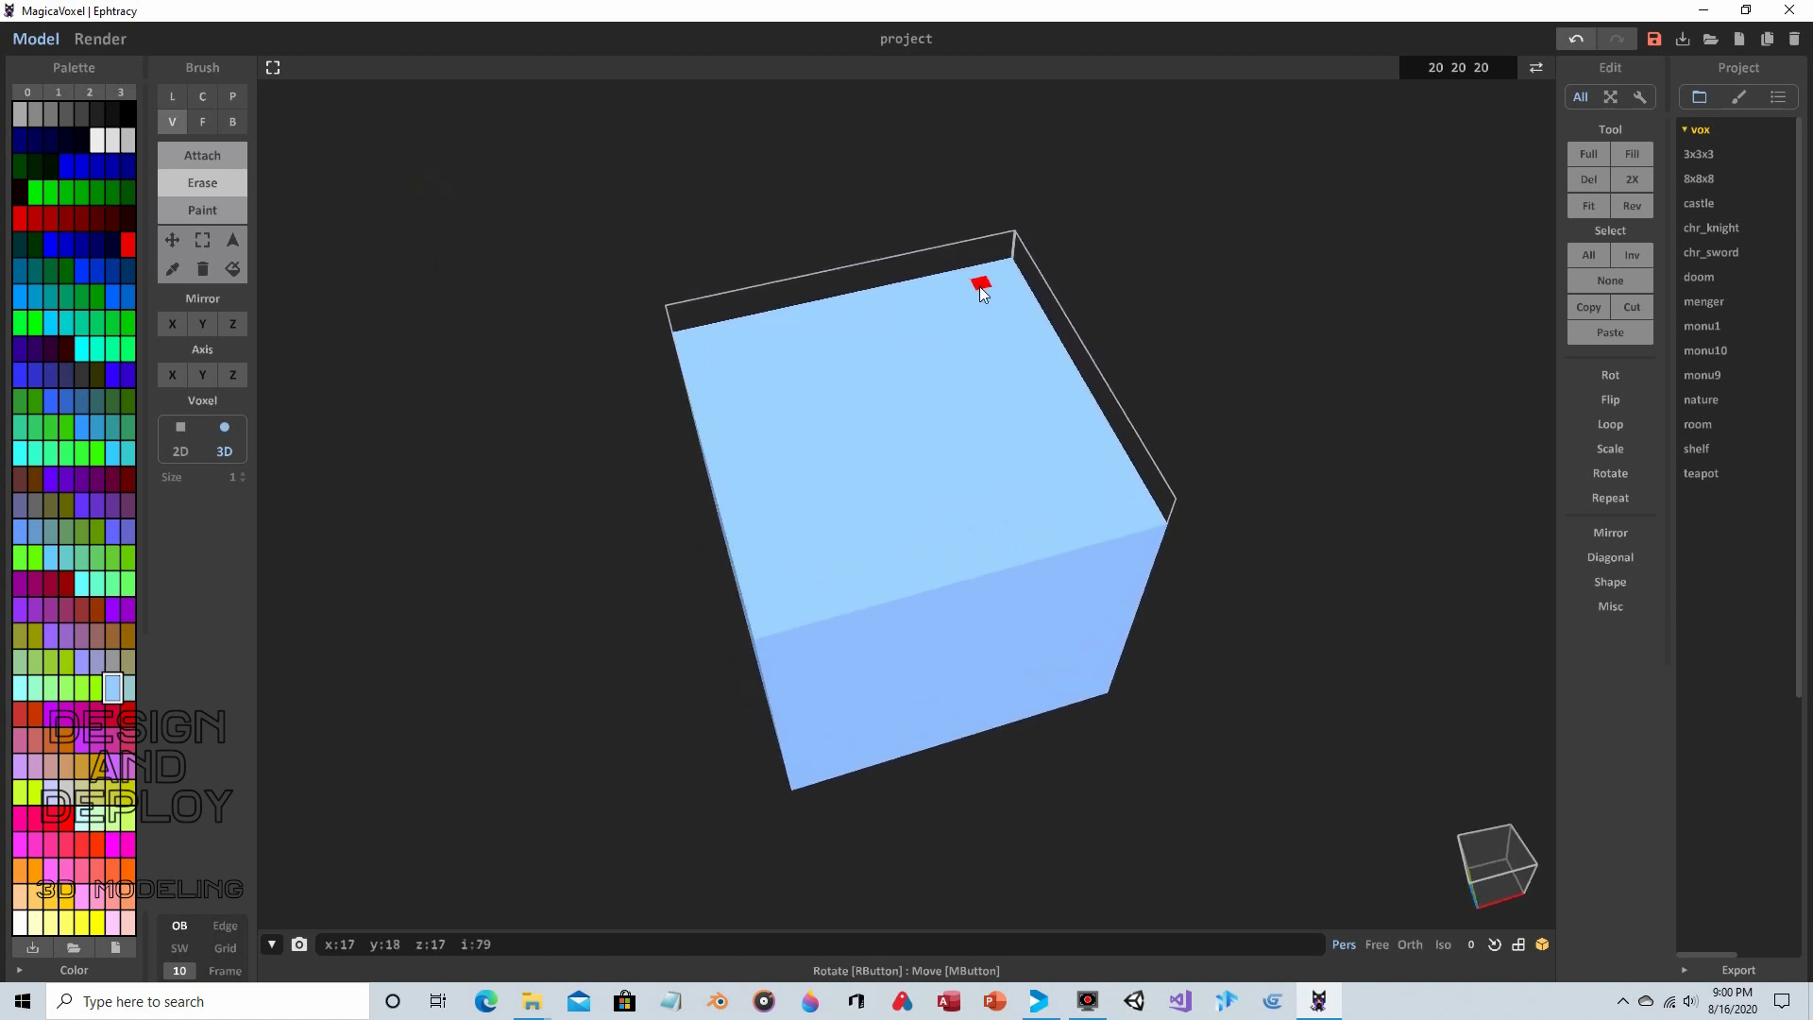
mouse_move(982, 286)
mouse_down()
mouse_move(779, 398)
mouse_move(1036, 457)
mouse_move(821, 529)
mouse_move(721, 357)
mouse_move(984, 364)
mouse_move(906, 547)
mouse_move(804, 464)
mouse_move(882, 505)
mouse_move(1095, 404)
mouse_up()
right_drag(1095, 404, 1084, 339)
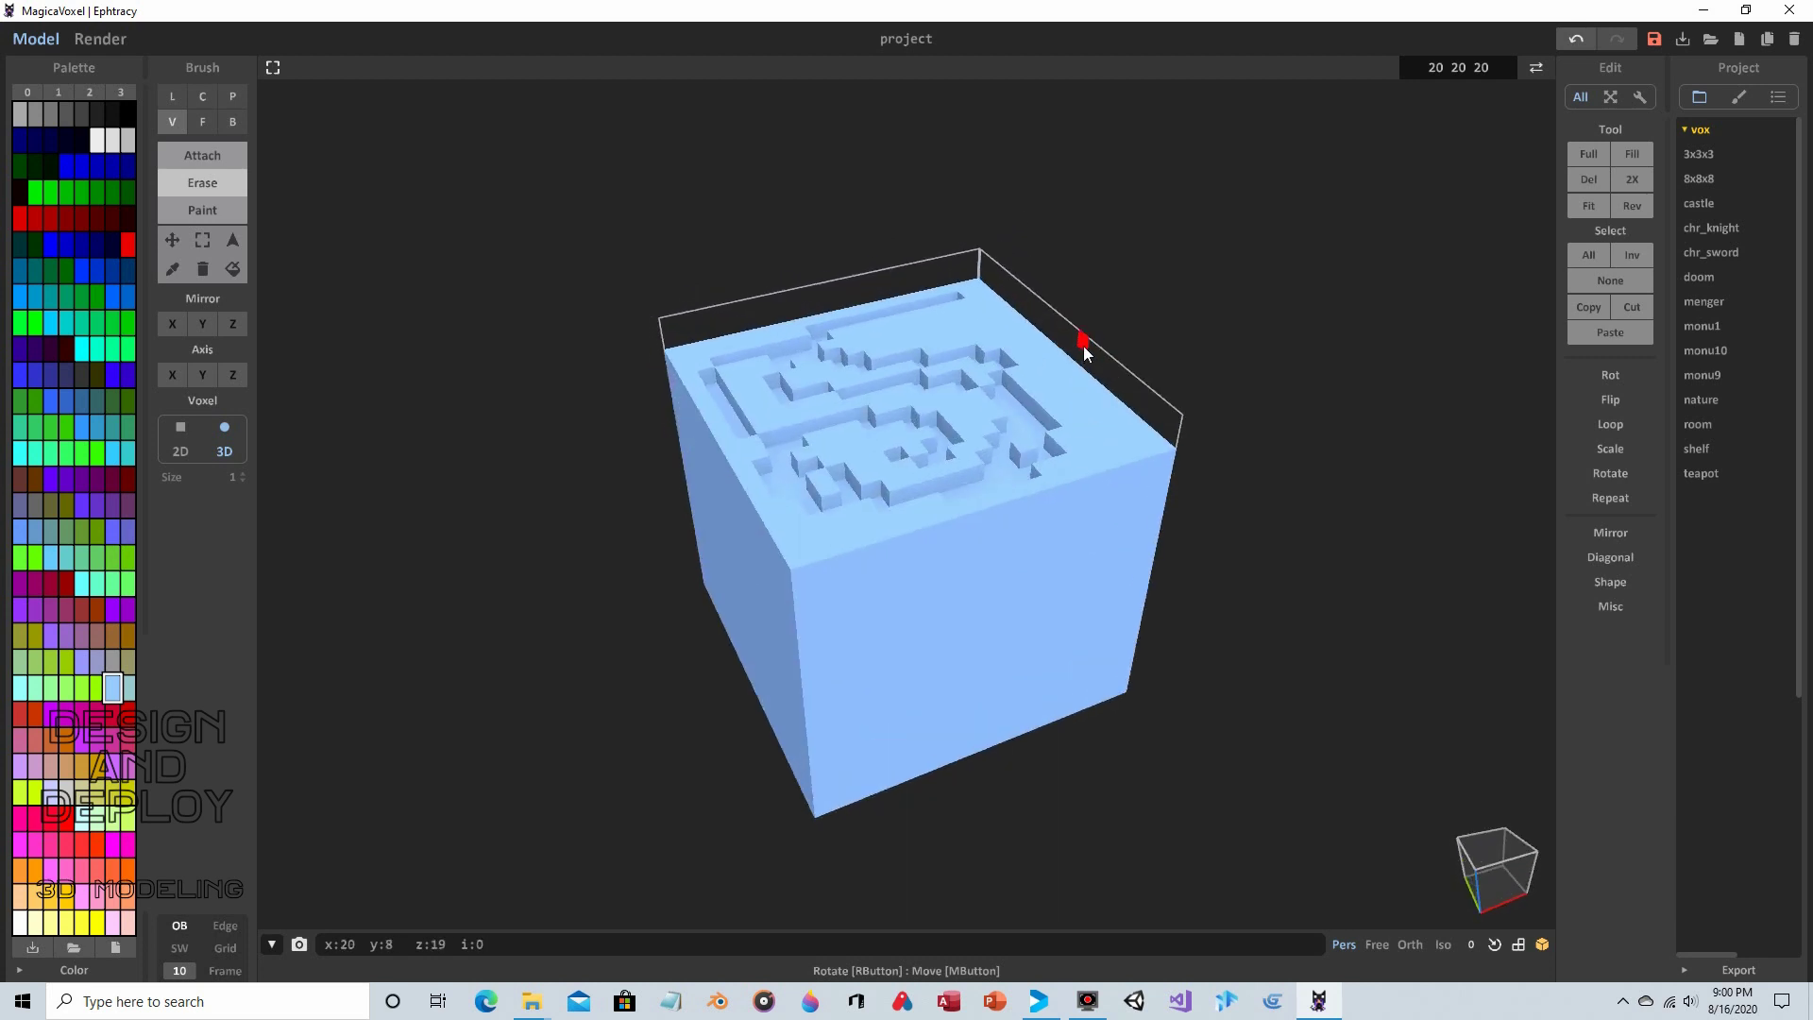
Try erasing a hole in the cube's front face with the Voxel brush at size 5
click(233, 475)
click(232, 475)
key(Return)
key(Delete)
right_drag(474, 587, 467, 551)
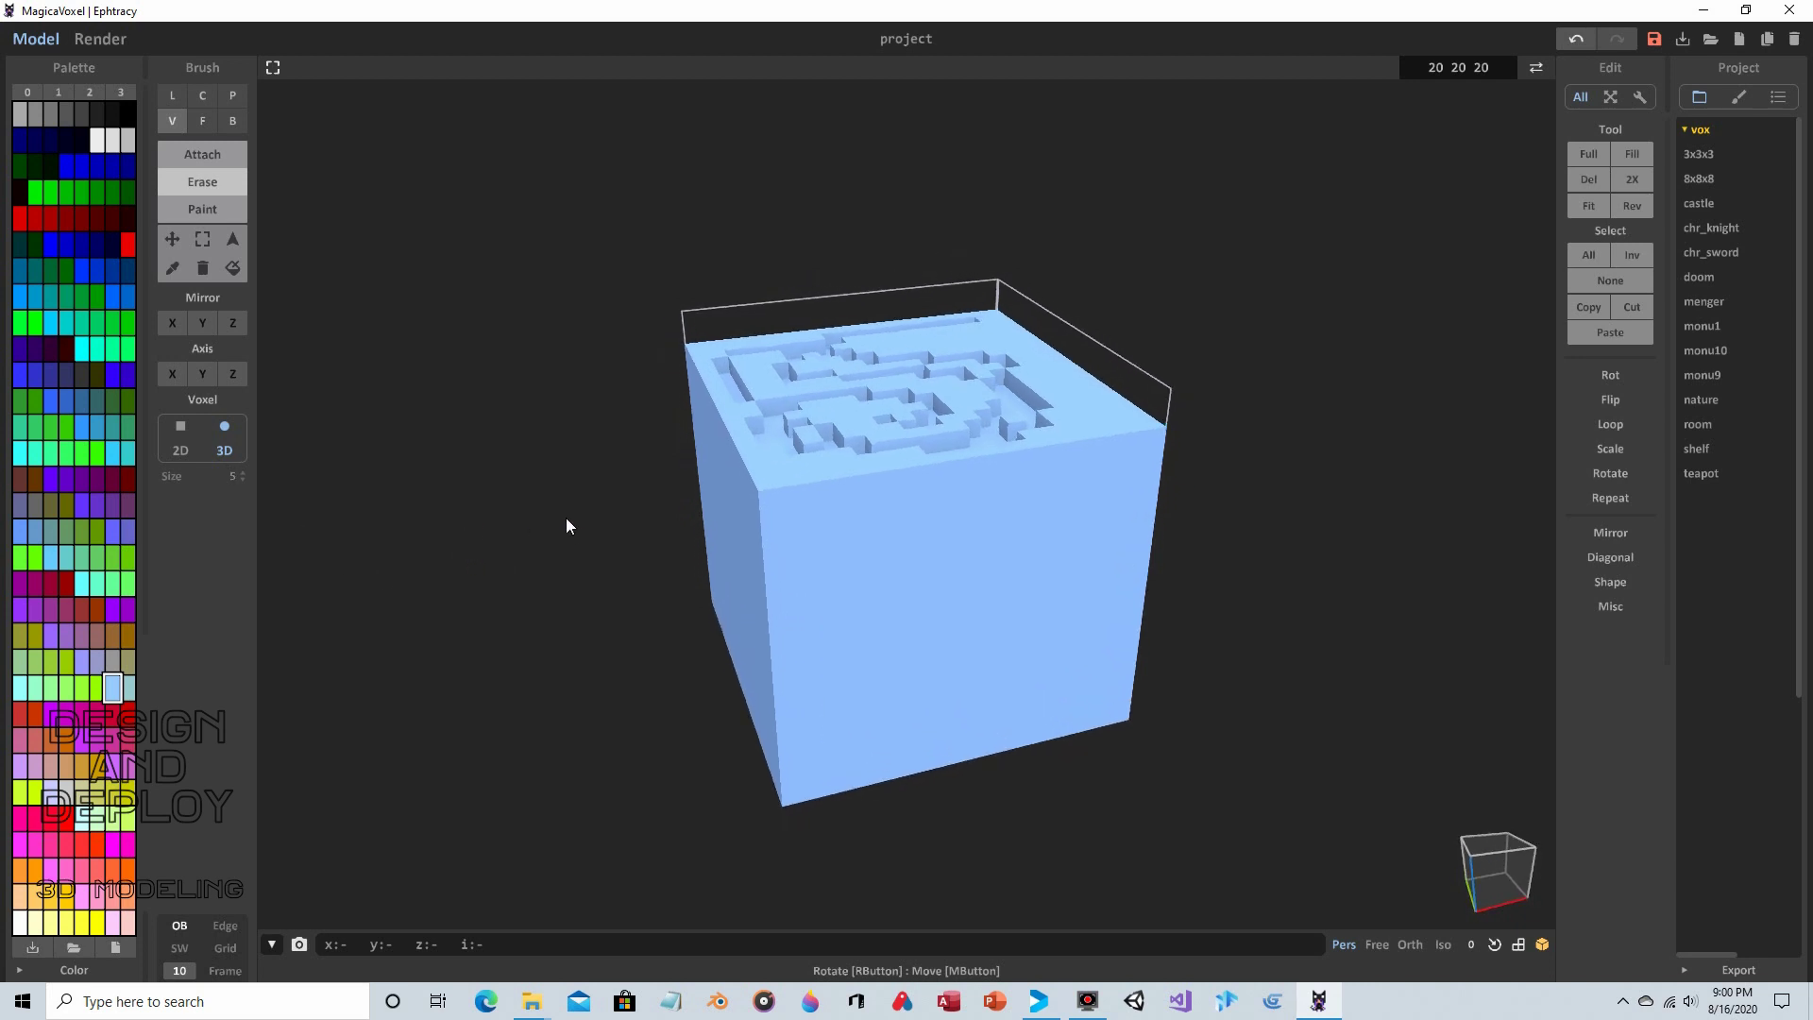
right_drag(567, 526, 547, 506)
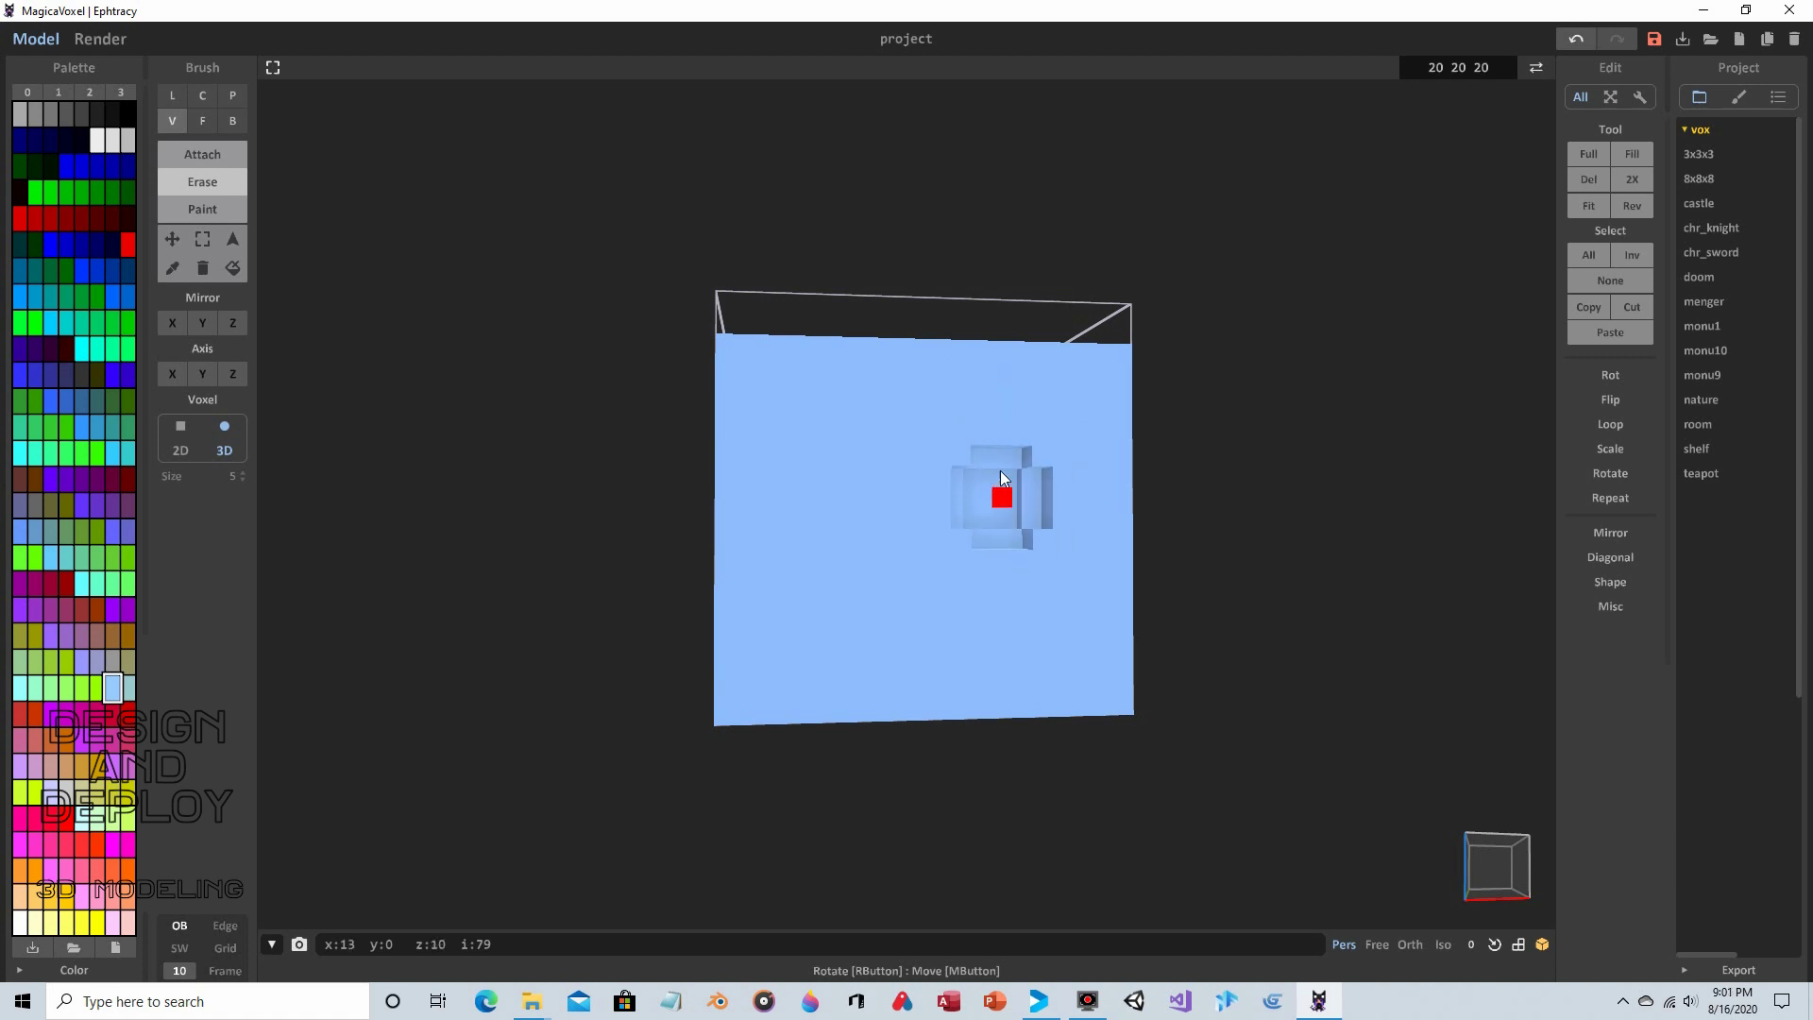
right_drag(999, 486, 1000, 621)
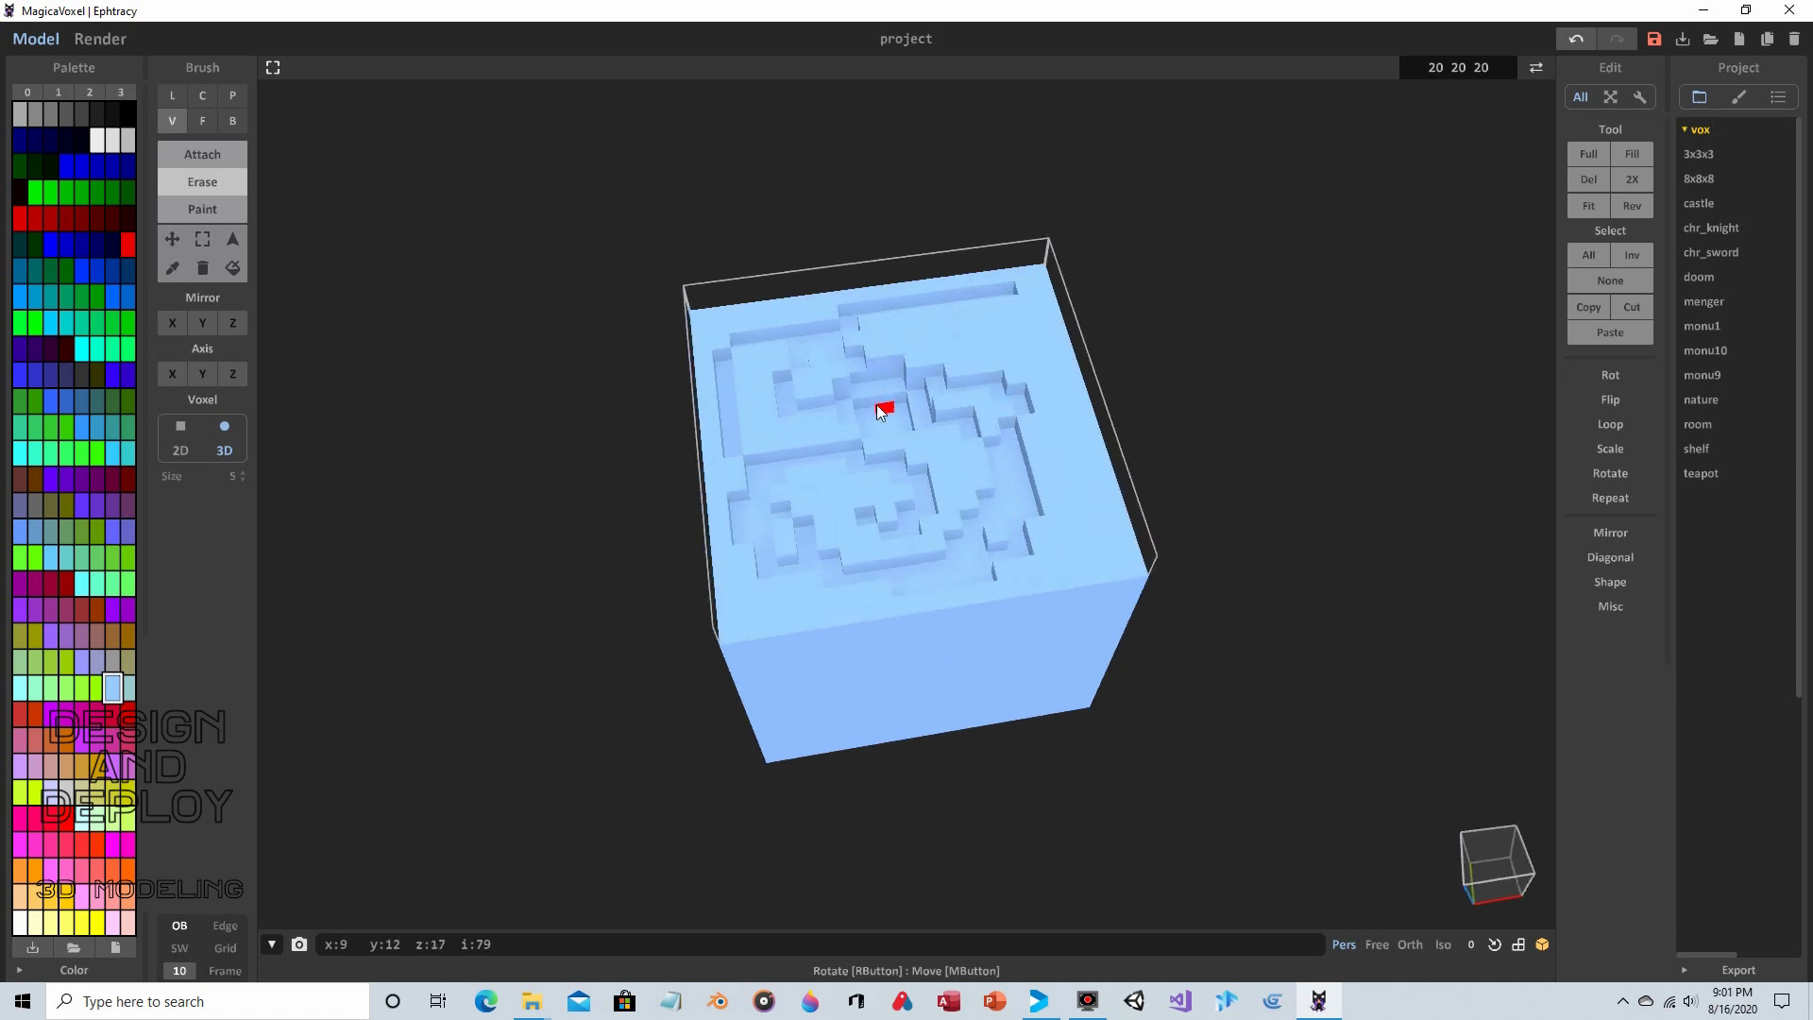
right_drag(971, 708, 954, 602)
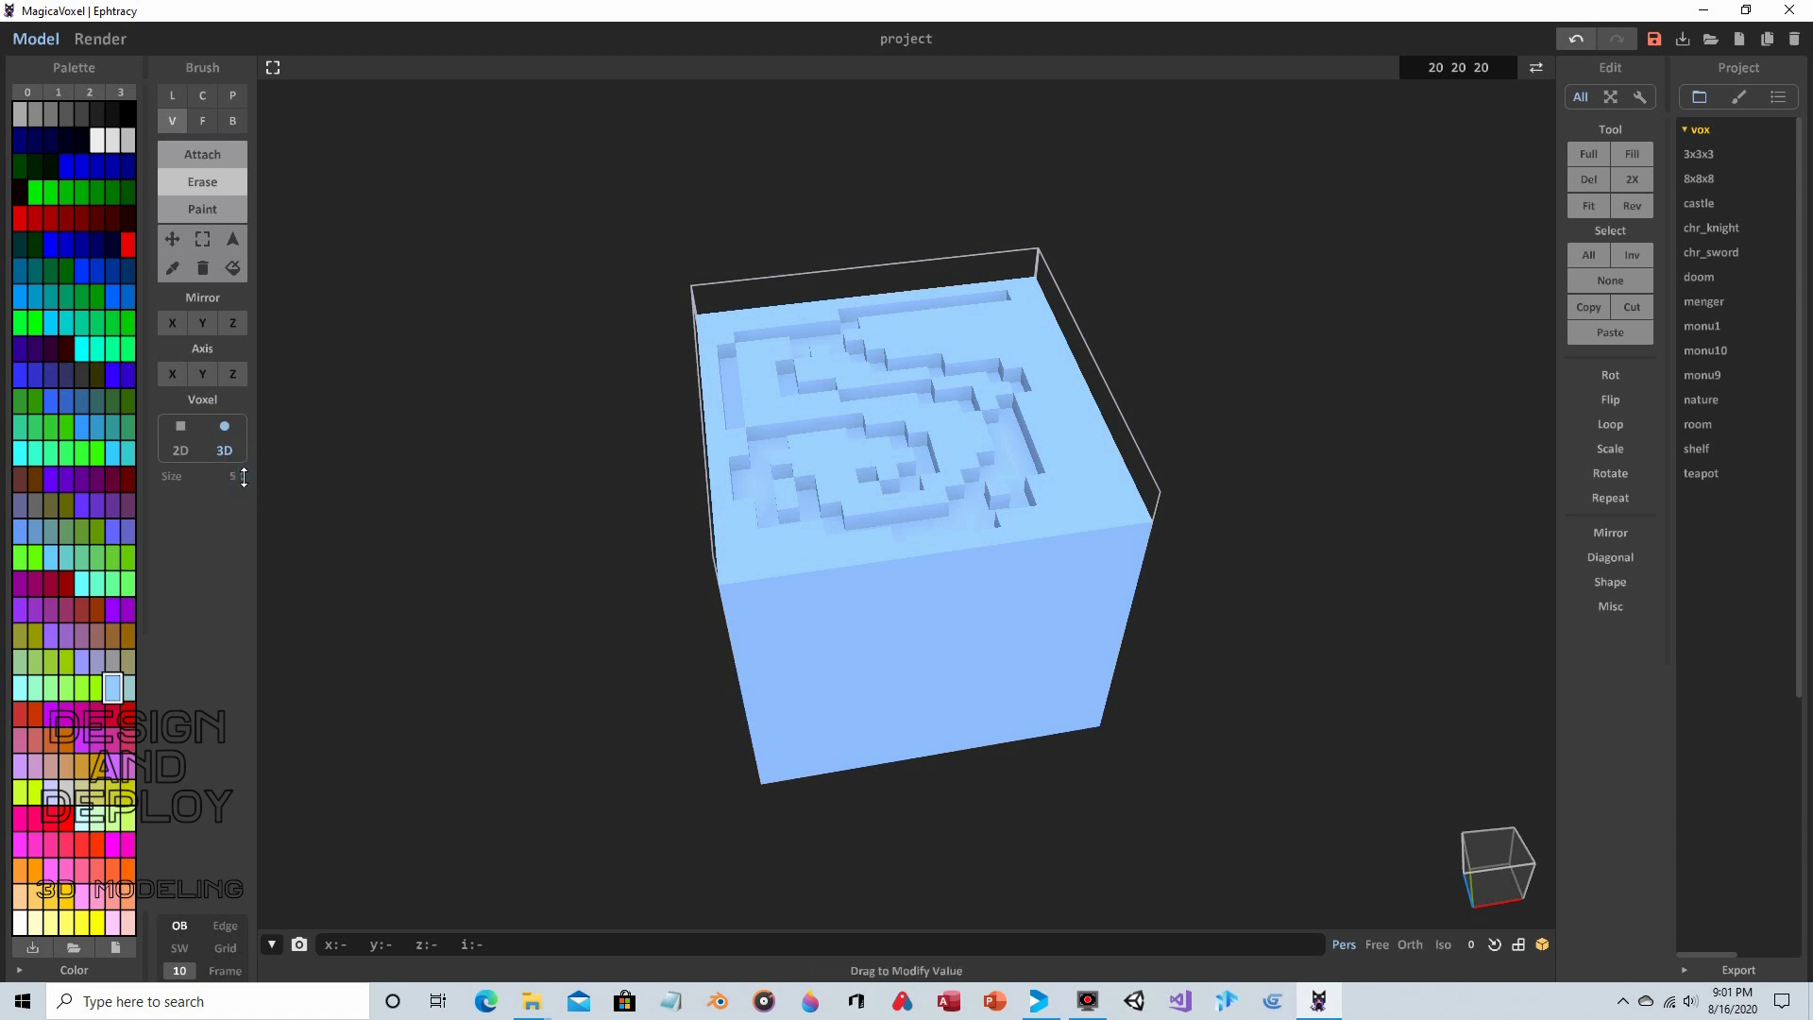
Set the Voxel brush size to 1 and erase four separate single voxels on the top face beside the groove
drag(244, 479, 243, 505)
right_drag(491, 490, 486, 489)
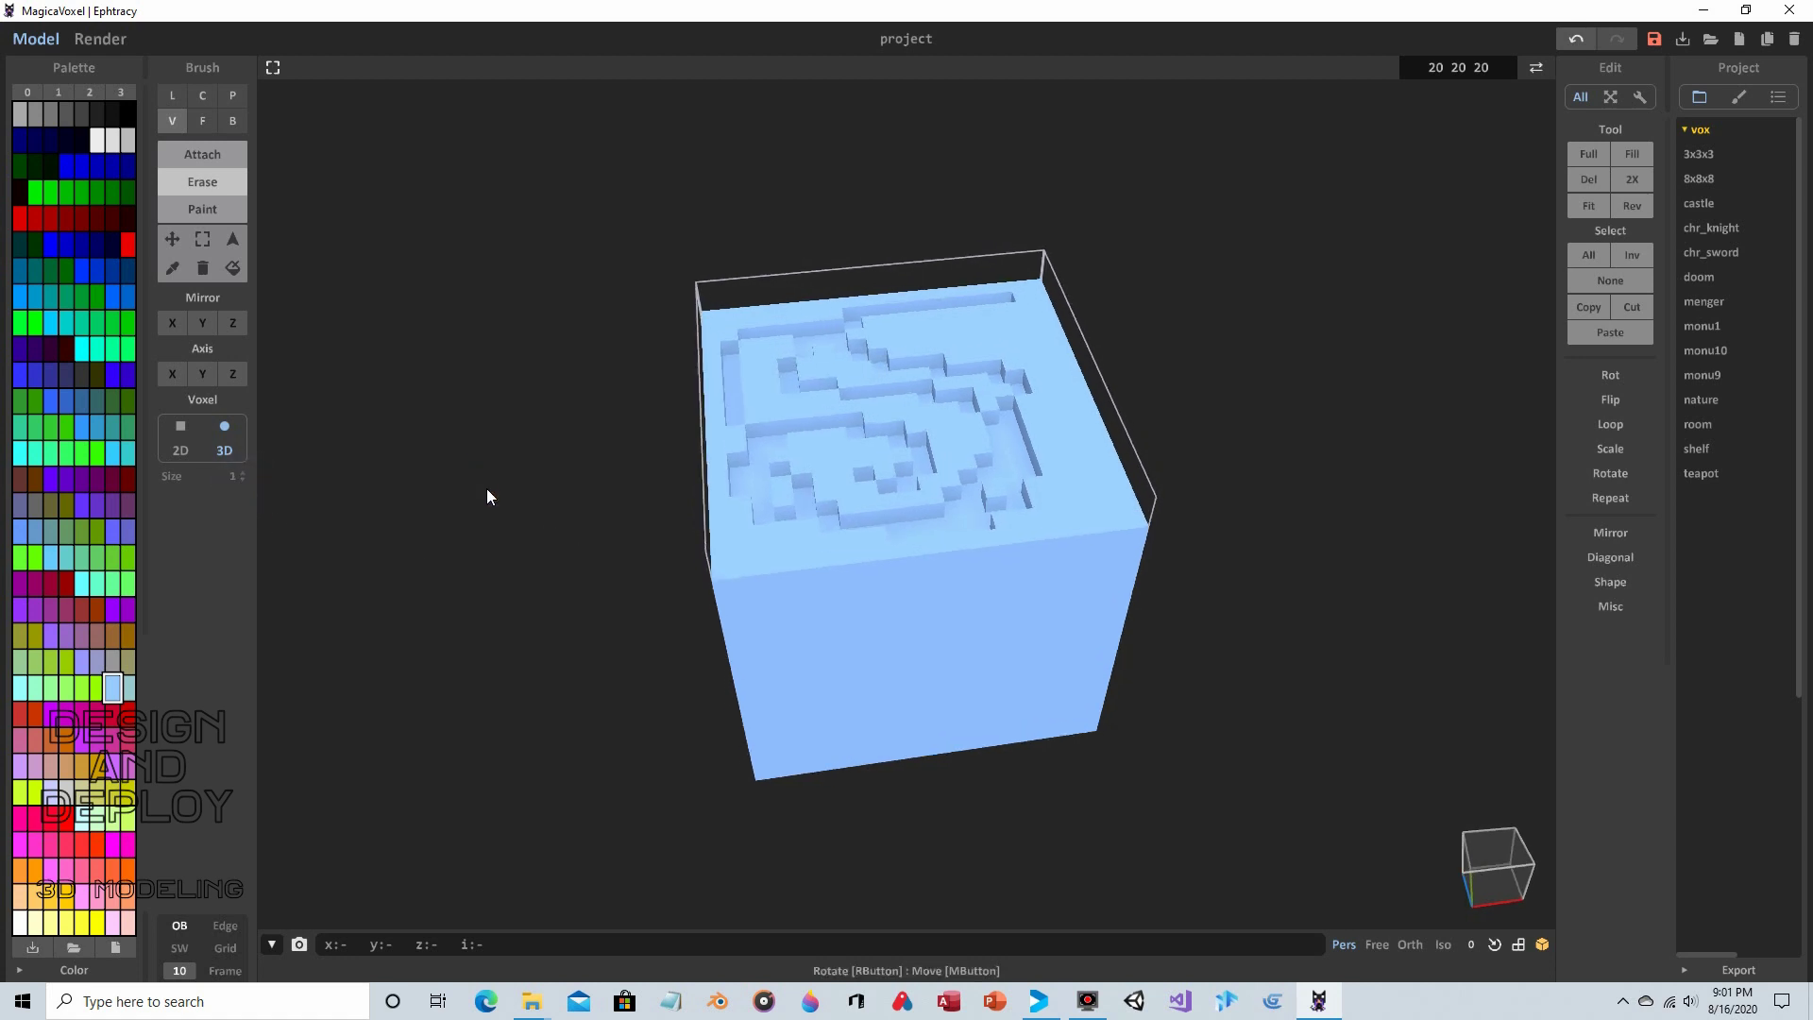
right_drag(1000, 345, 977, 392)
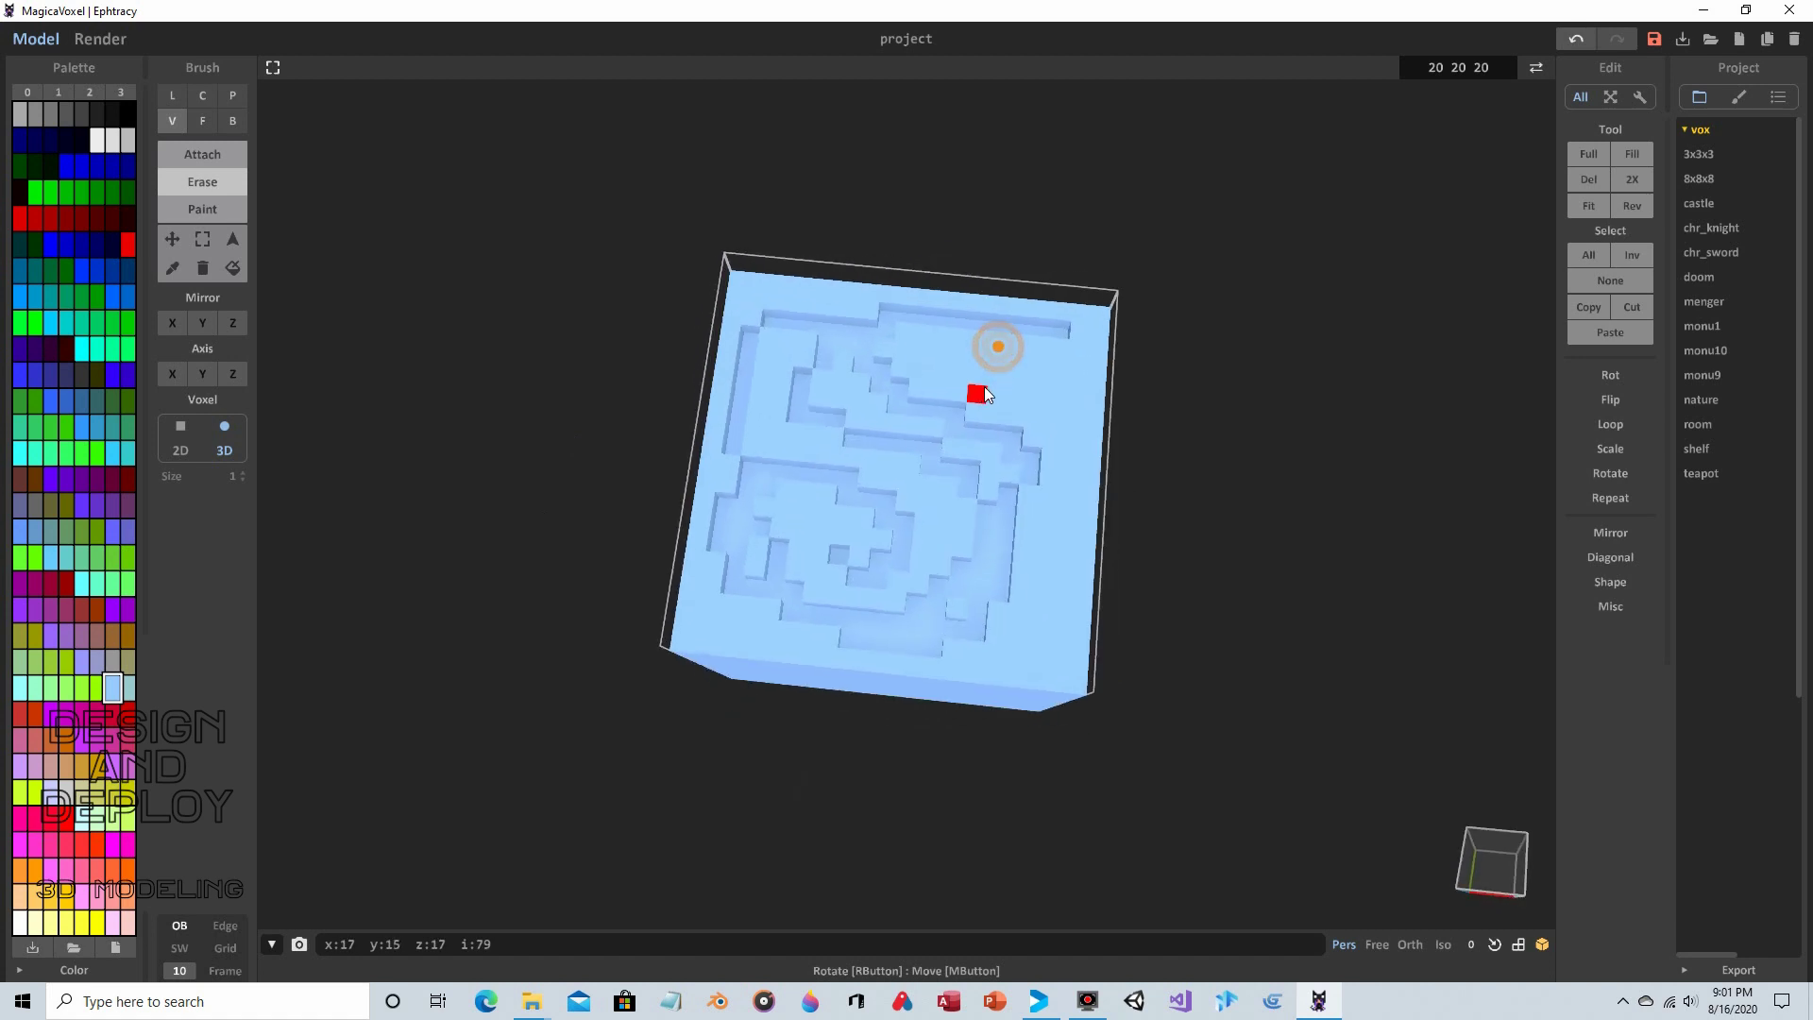
click(1080, 372)
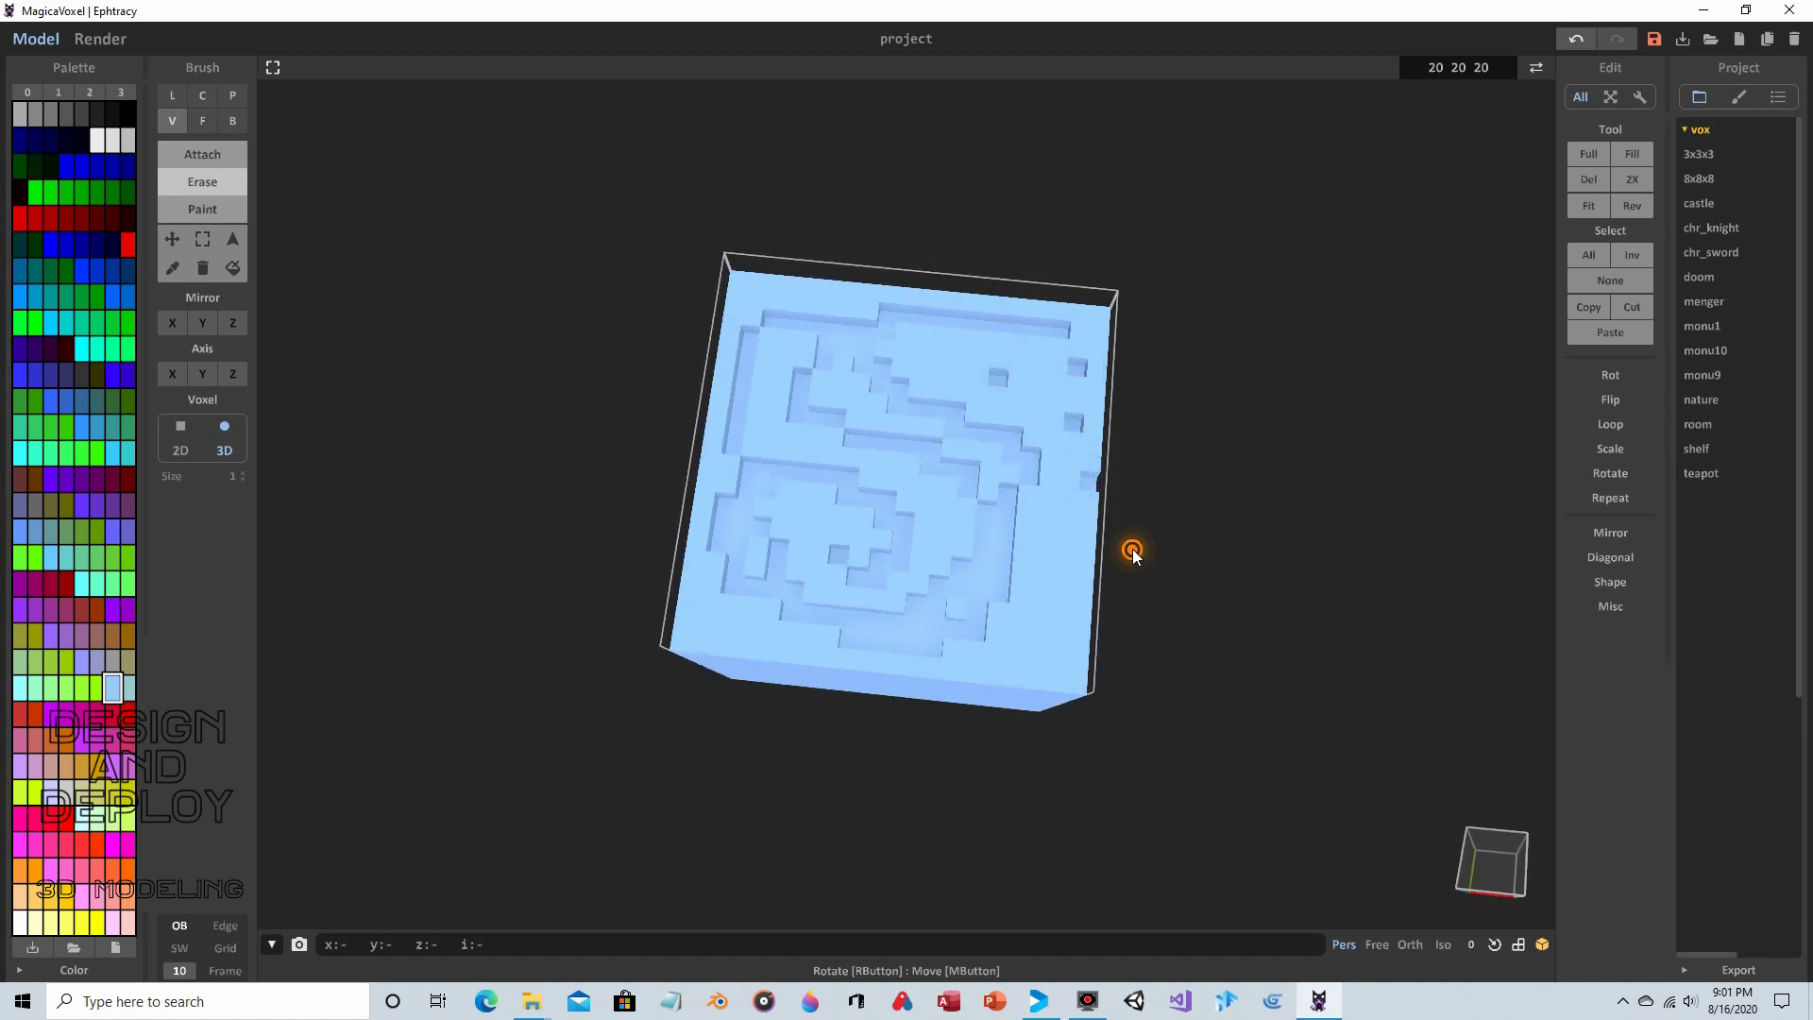
right_drag(1137, 546, 978, 377)
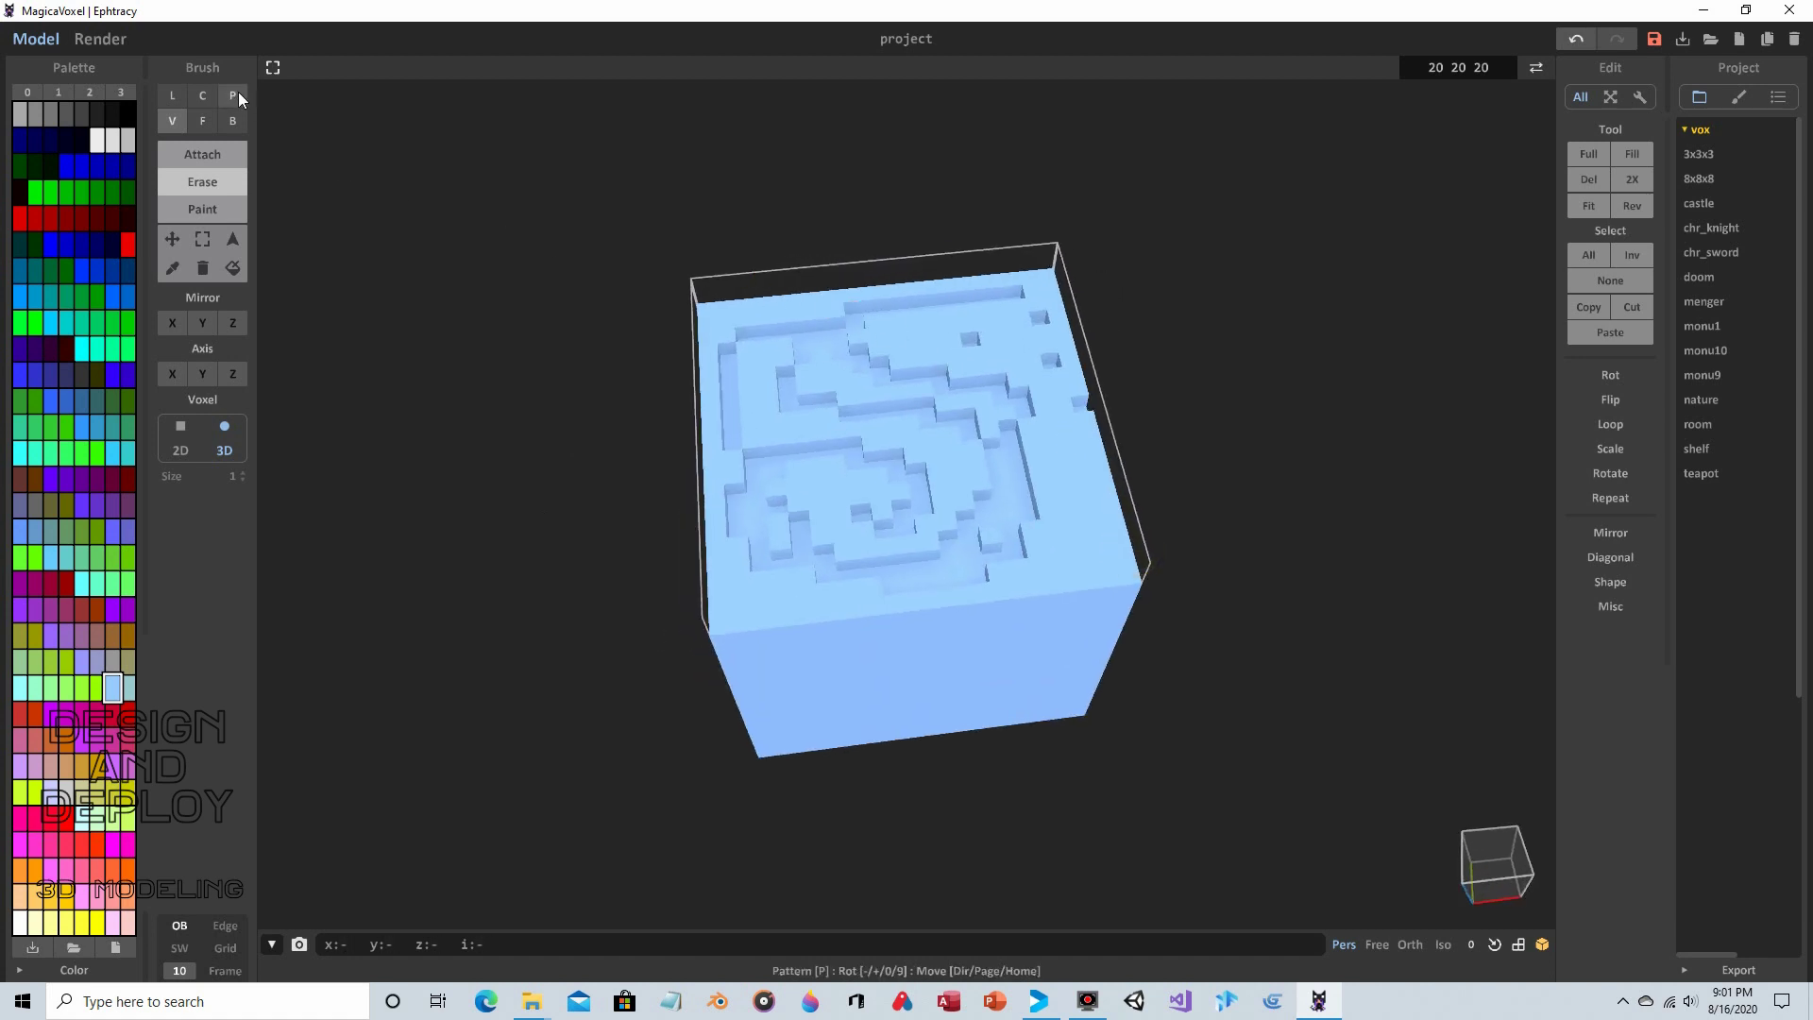
Try erasing a large circle centred near the front face's upper corner with the Center brush, and undo it
click(199, 96)
right_drag(558, 604, 555, 467)
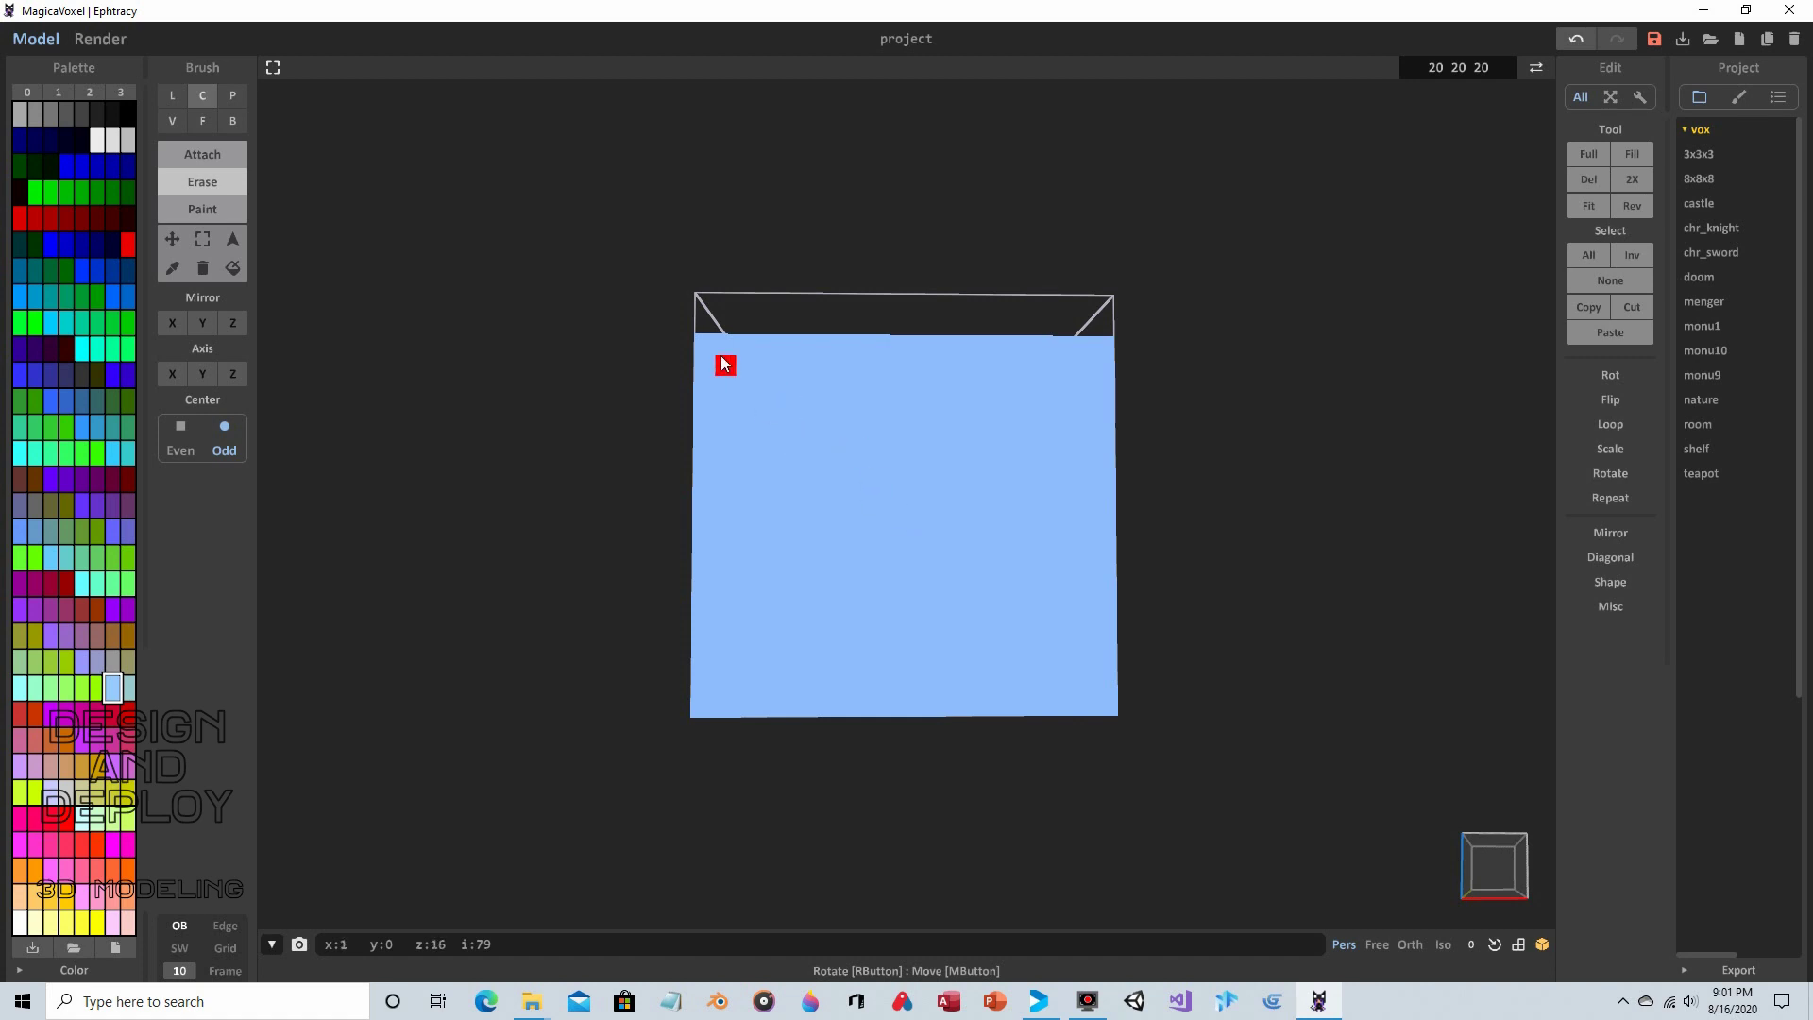
drag(704, 343, 948, 574)
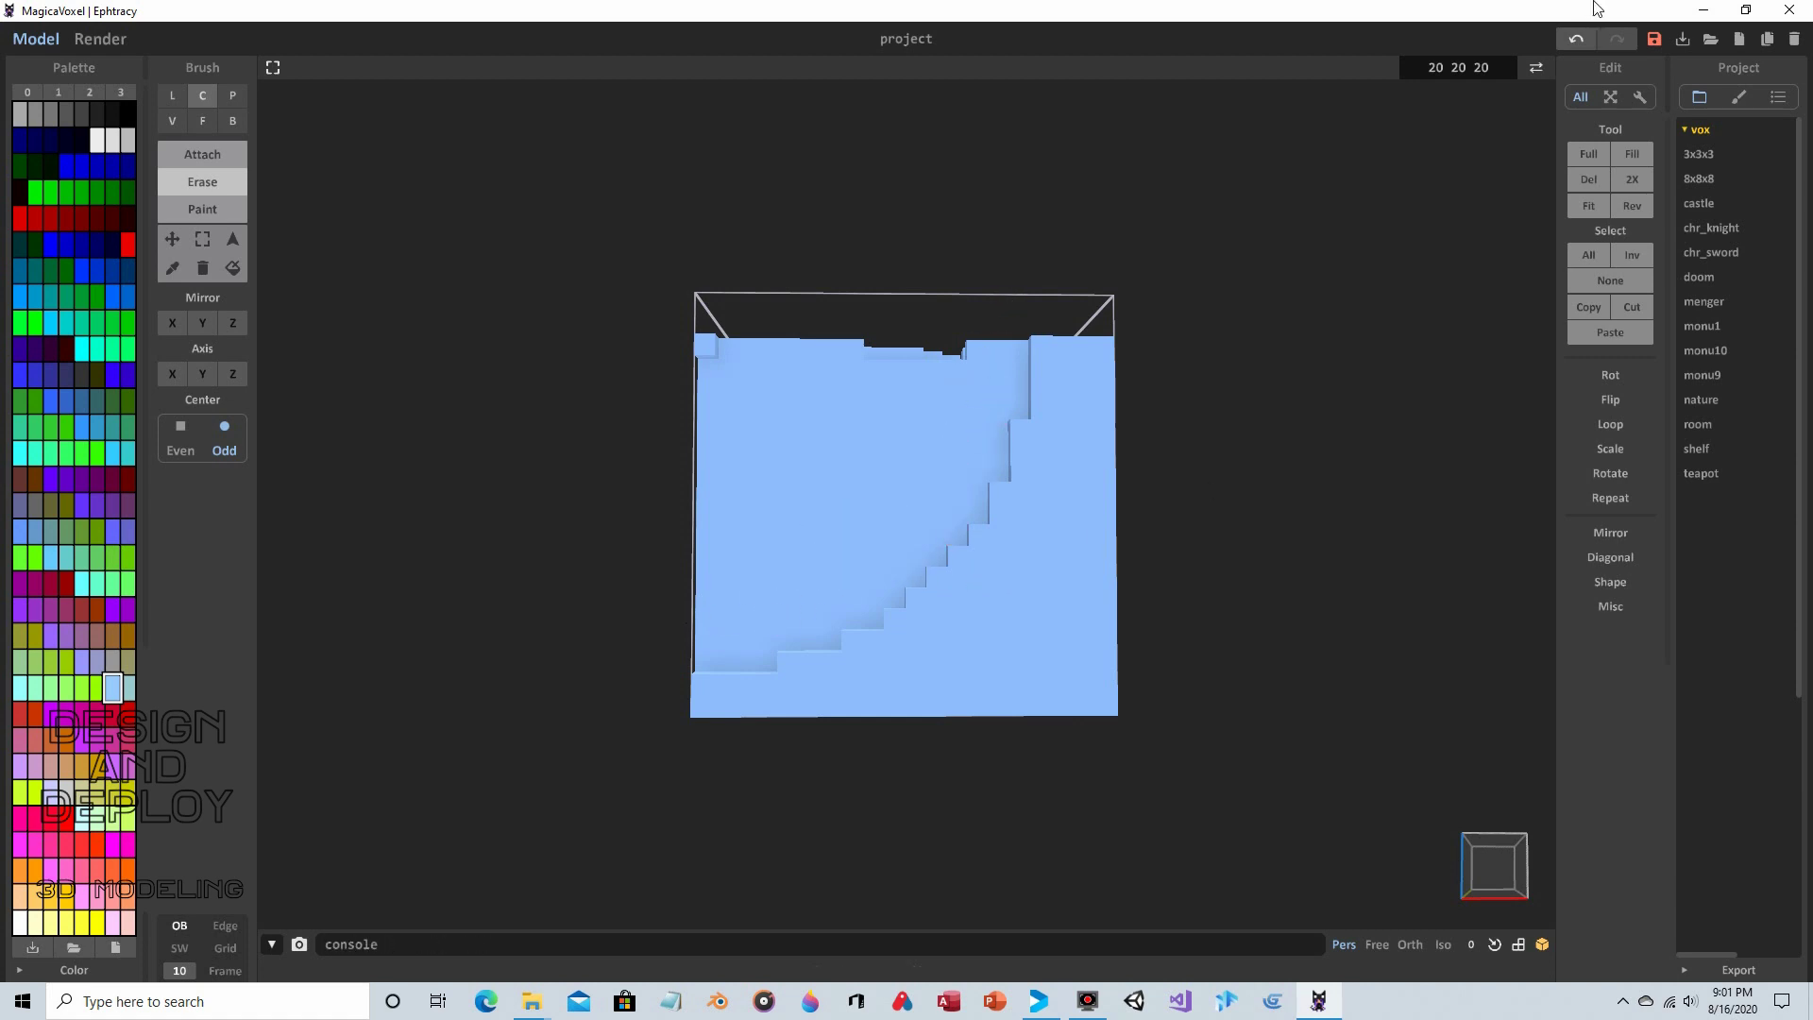
click(1575, 43)
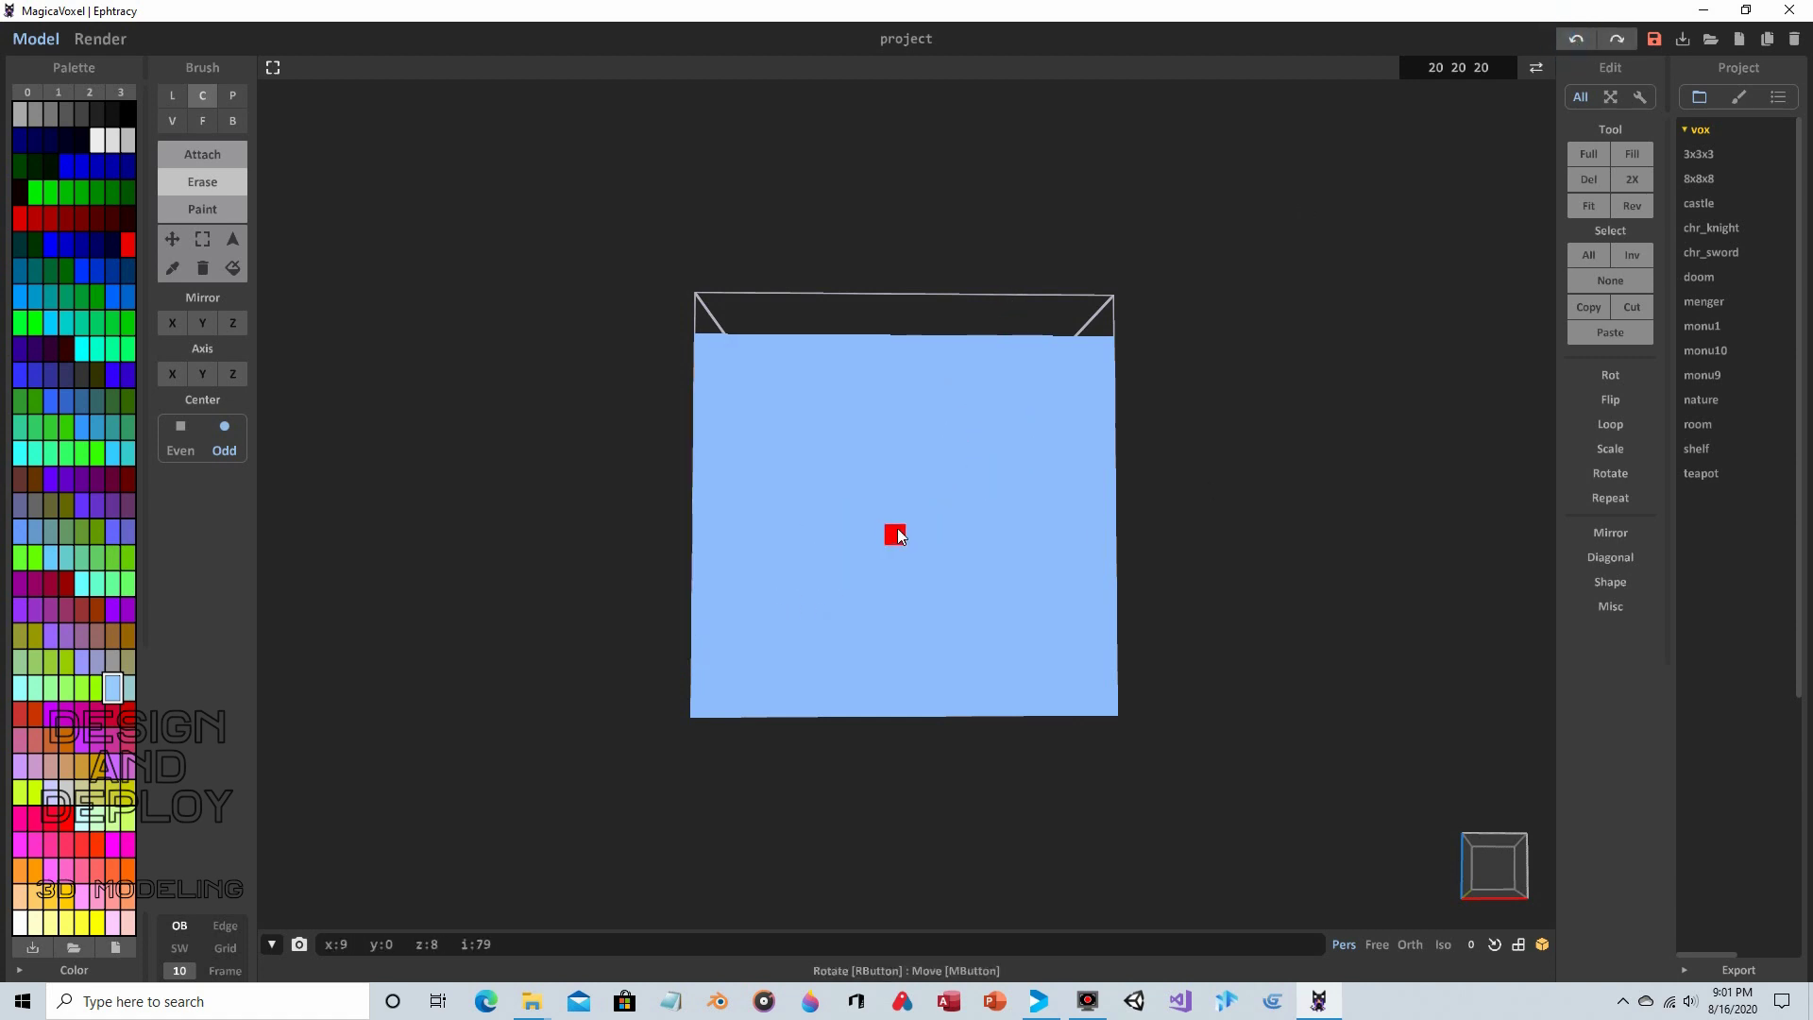
Erase a large circular recess one voxel deep around the middle of the front face with the Center brush
drag(899, 534, 1044, 429)
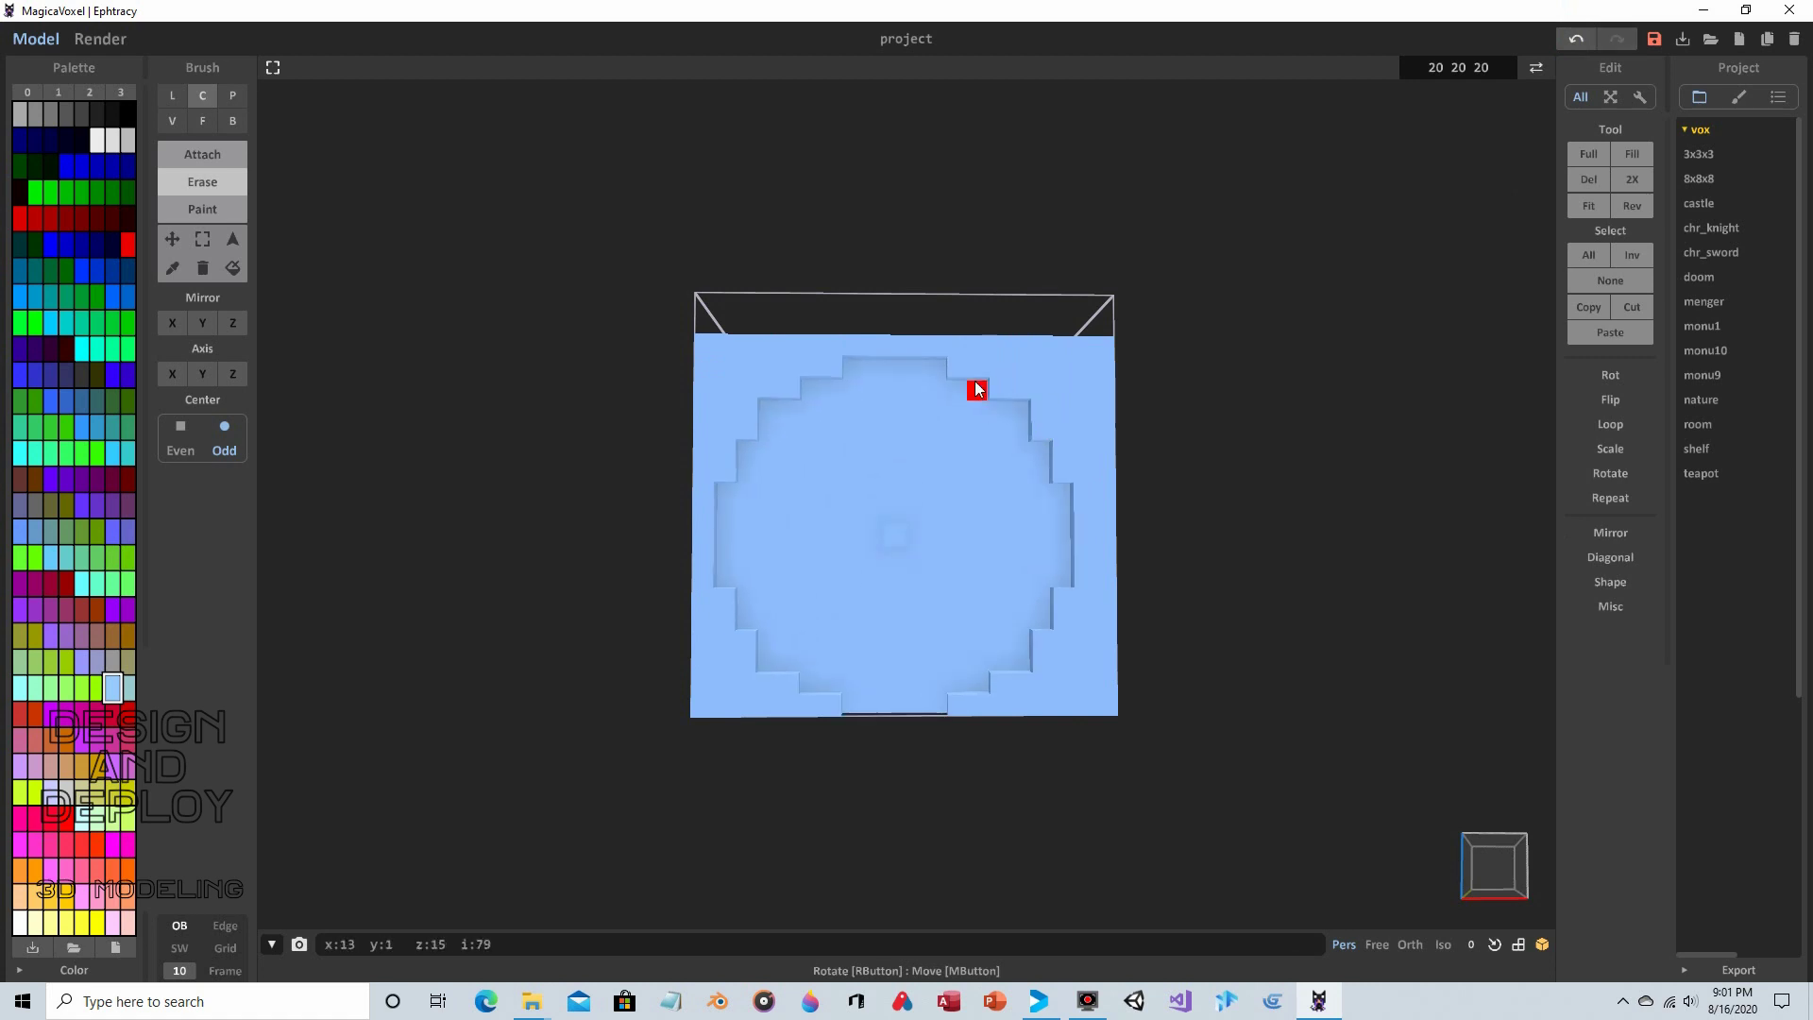
mouse_move(1145, 210)
right_down()
mouse_move(1201, 244)
mouse_move(1137, 236)
right_up()
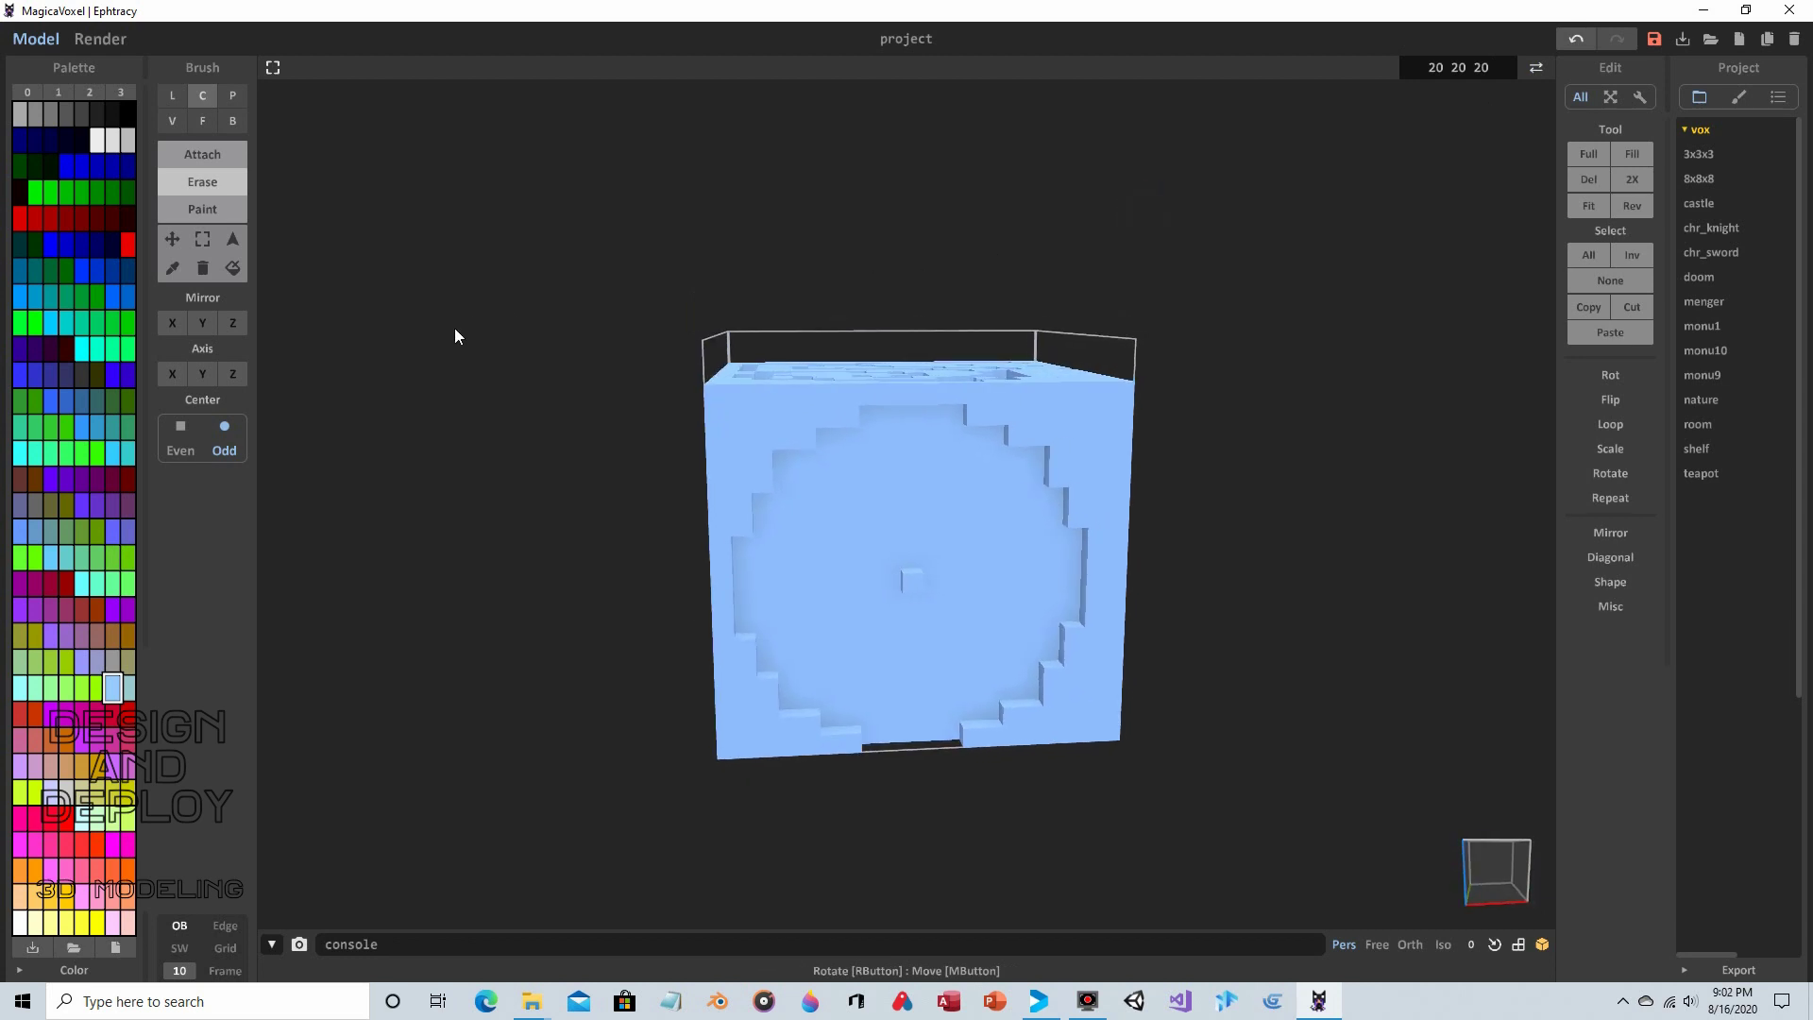
Erase a straight line of voxels along the upper edge of the adjacent side face with the Line brush, ending at y 3
click(174, 100)
mouse_move(501, 599)
right_down()
mouse_move(636, 565)
mouse_move(719, 592)
right_up()
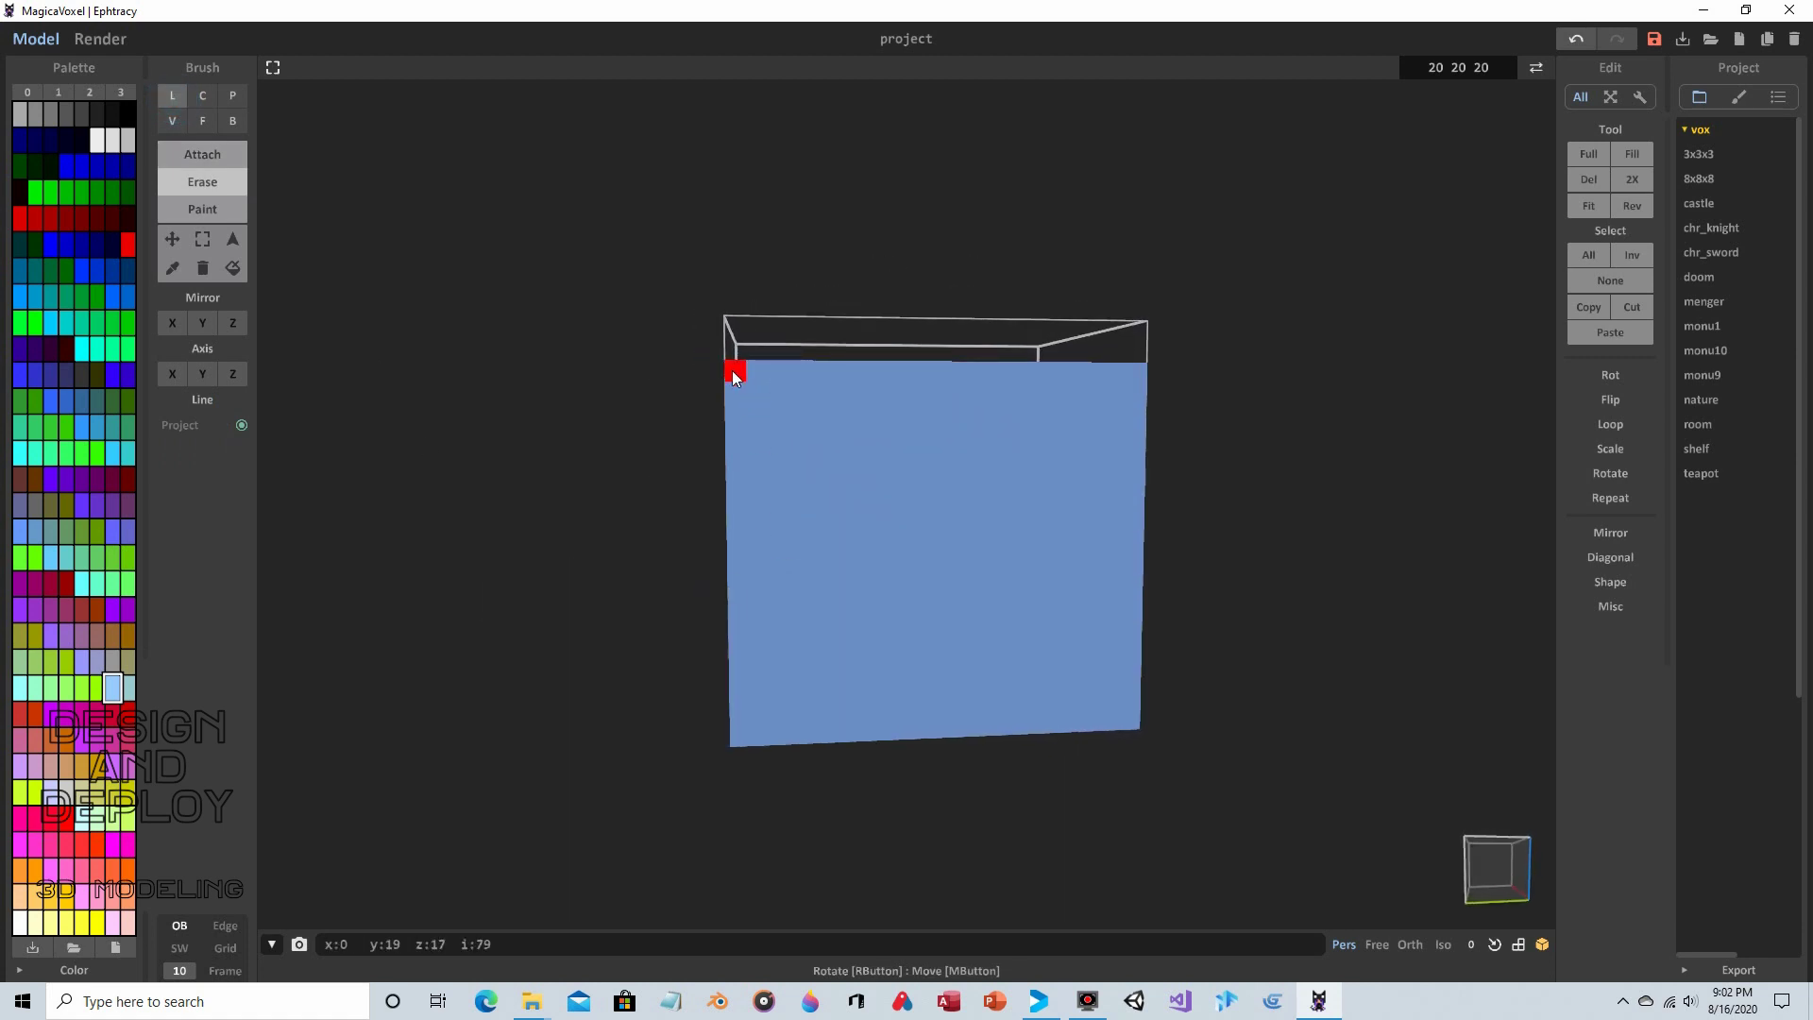
drag(749, 370, 1085, 376)
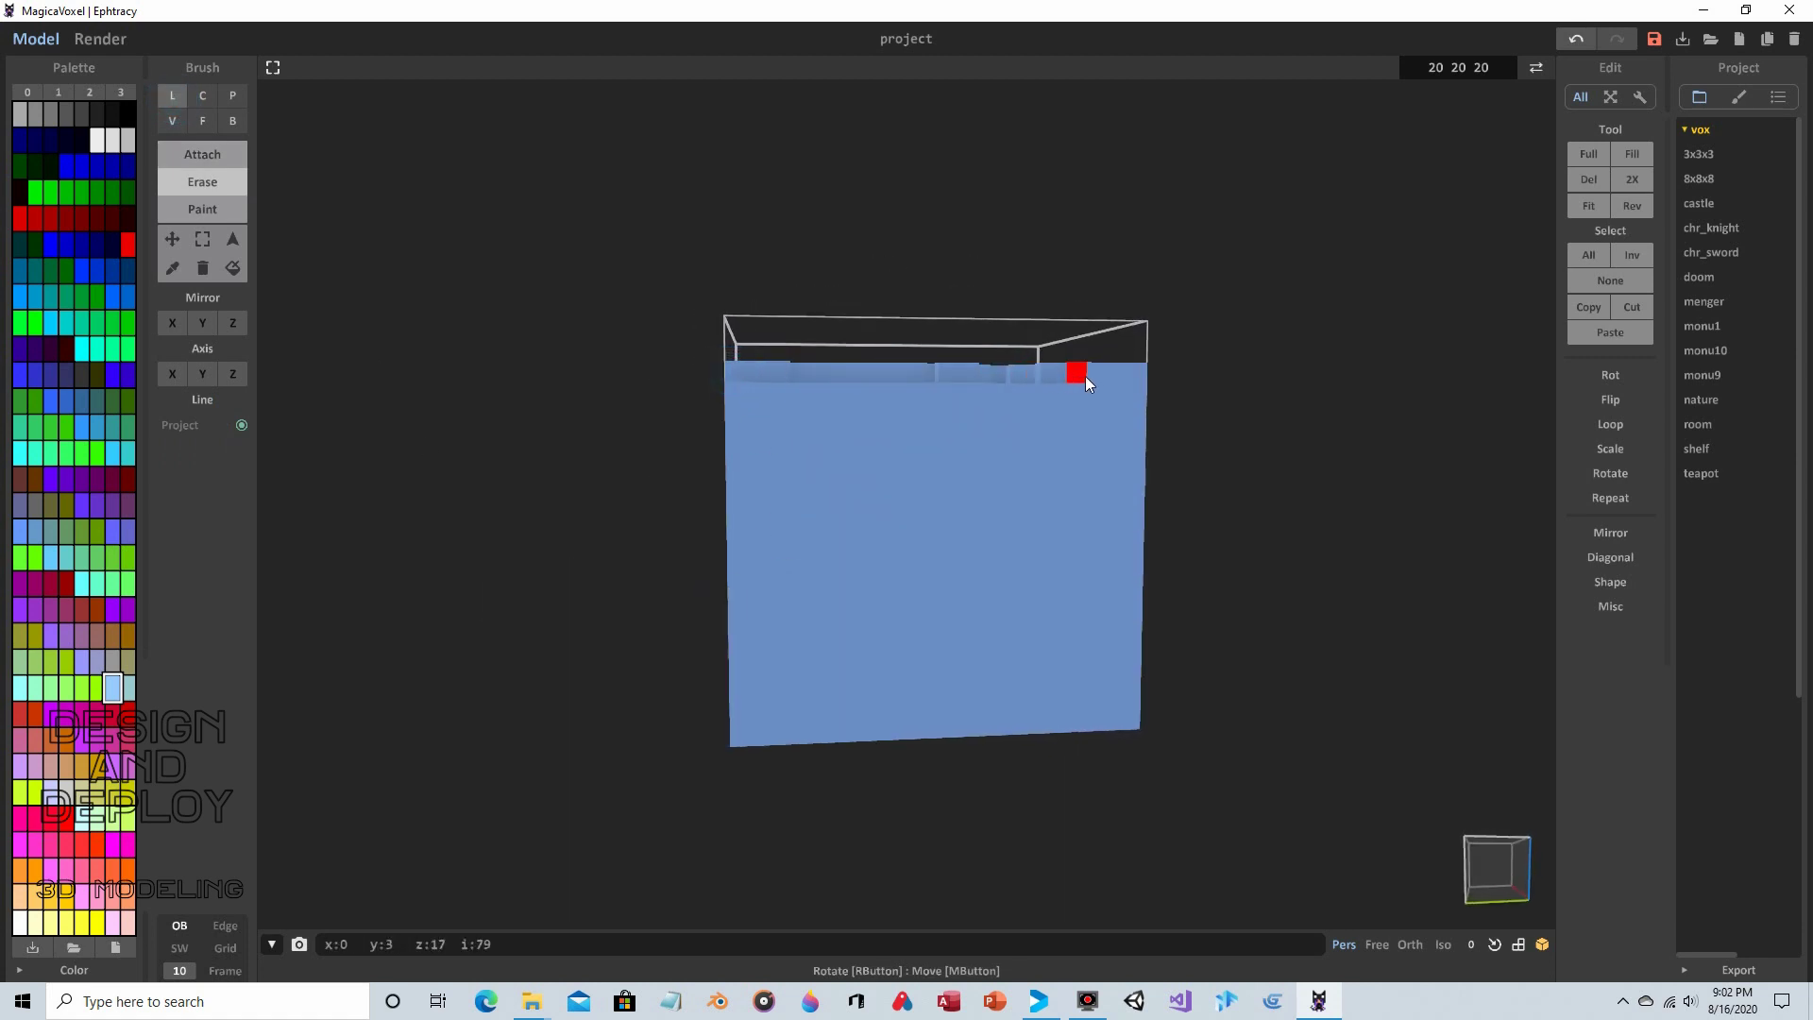
Erase two adjacent horizontal rows of voxels across the full width of the side face with the Line brush, the lower at z 10
right_drag(1131, 385, 1145, 453)
drag(734, 516, 1110, 508)
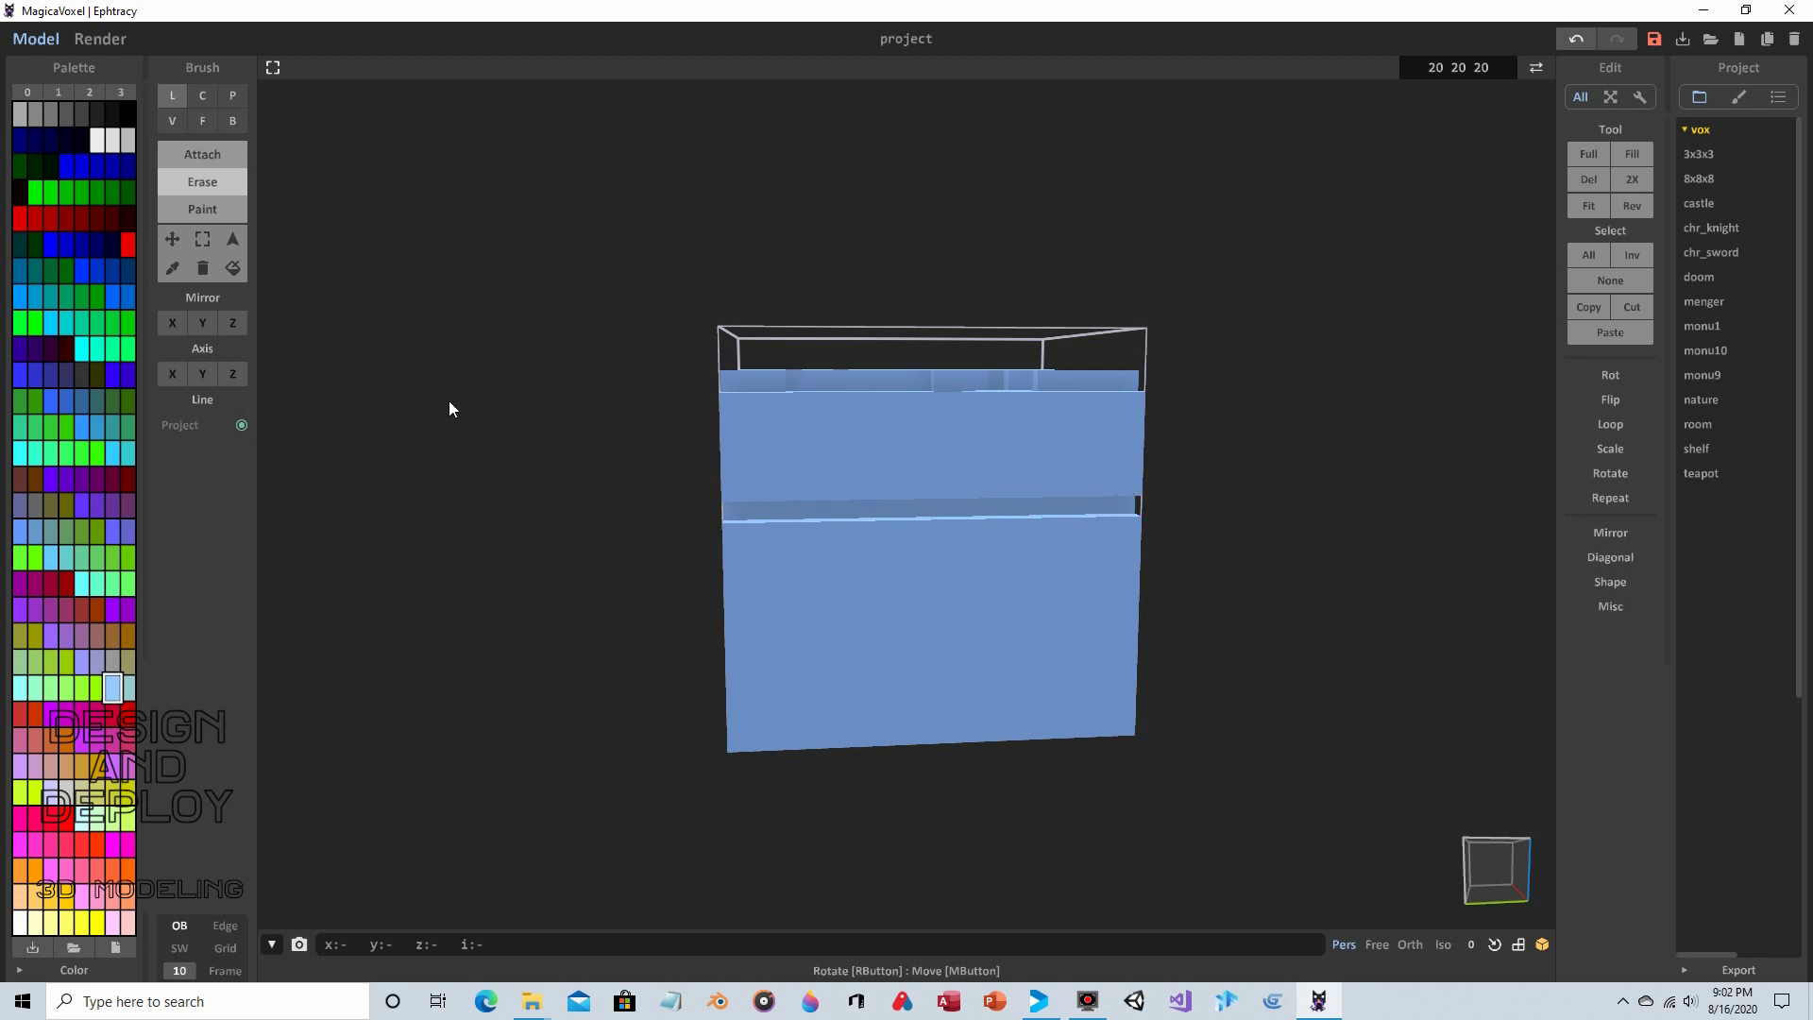
right_drag(449, 400, 430, 379)
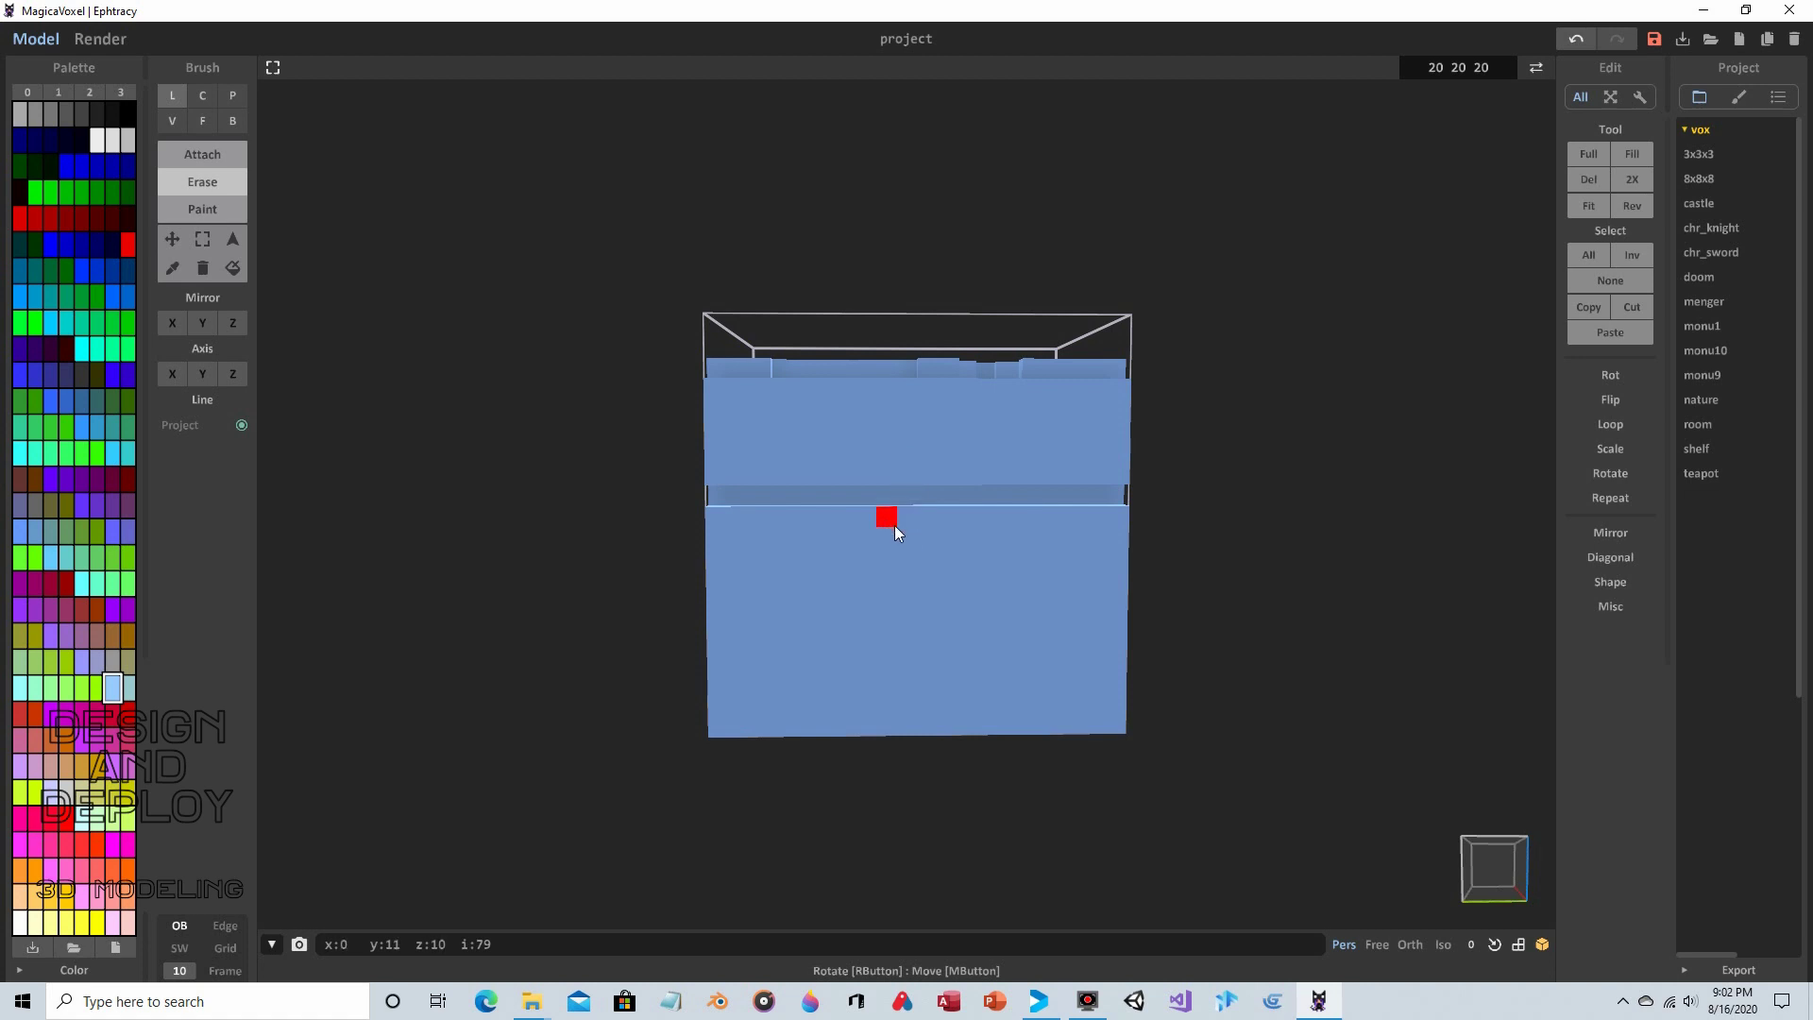
mouse_move(720, 579)
right_down()
mouse_move(871, 567)
mouse_move(713, 581)
right_up()
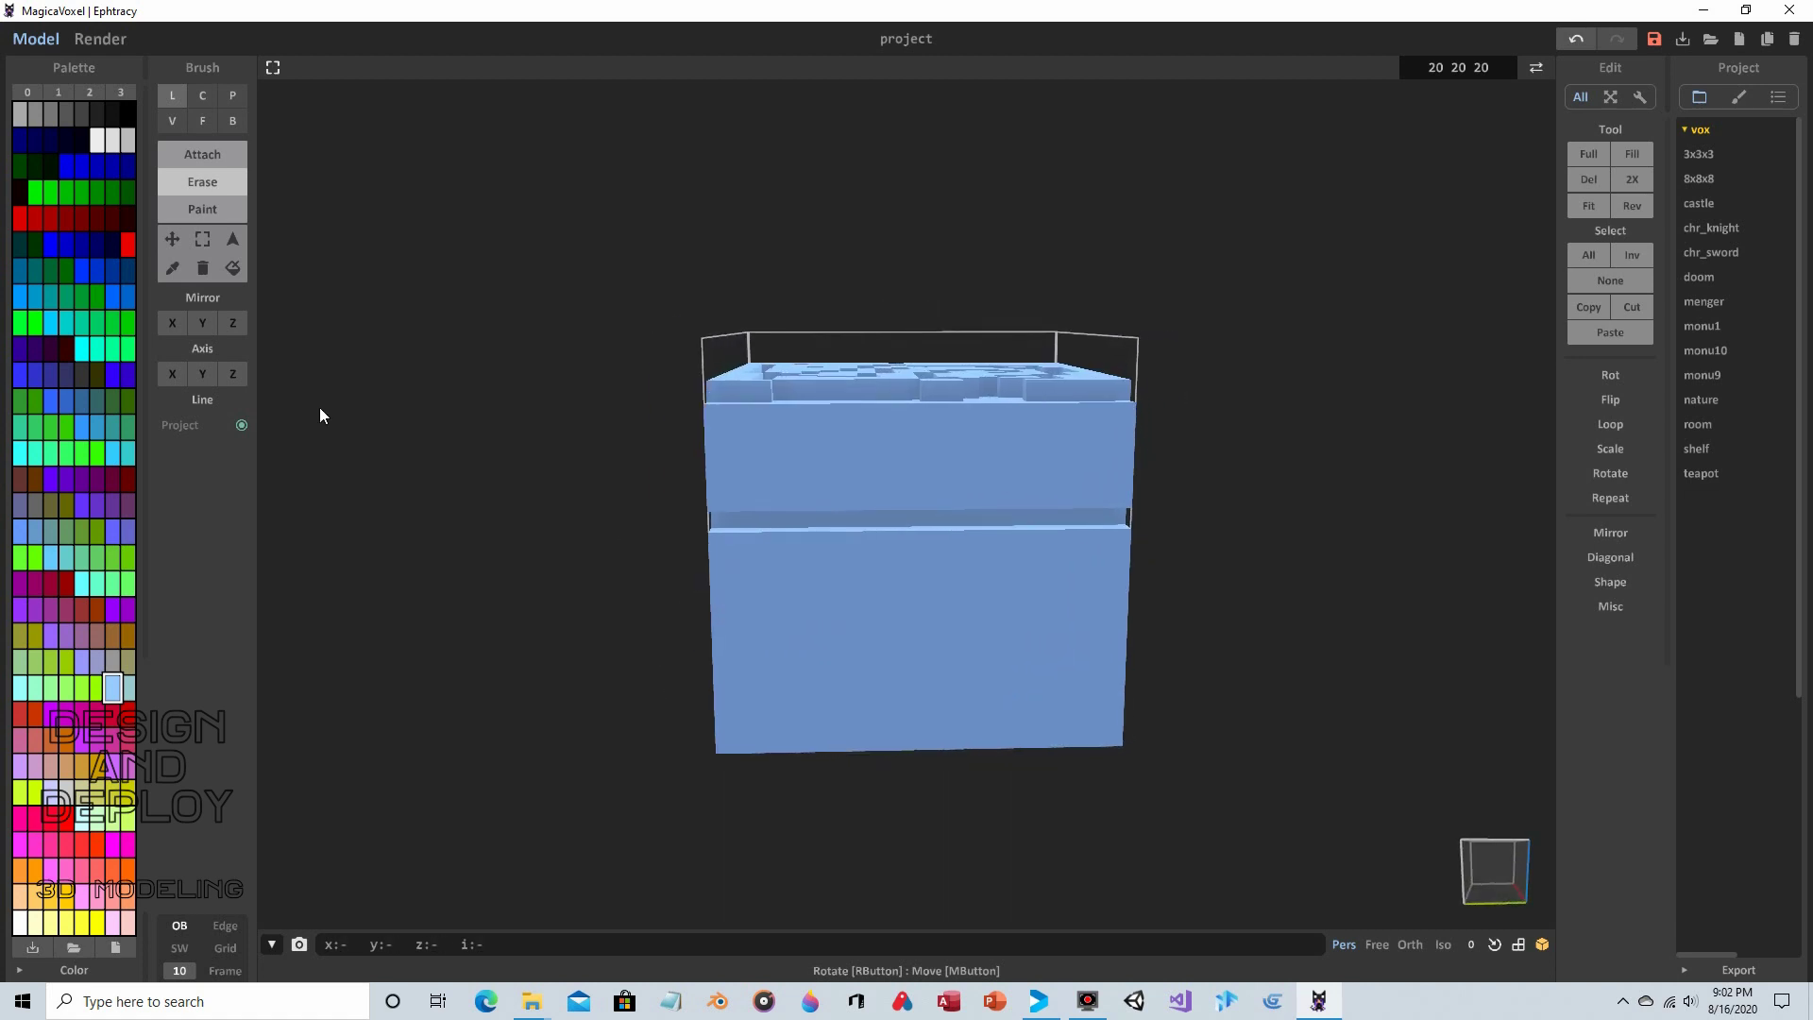
drag(722, 542, 1113, 529)
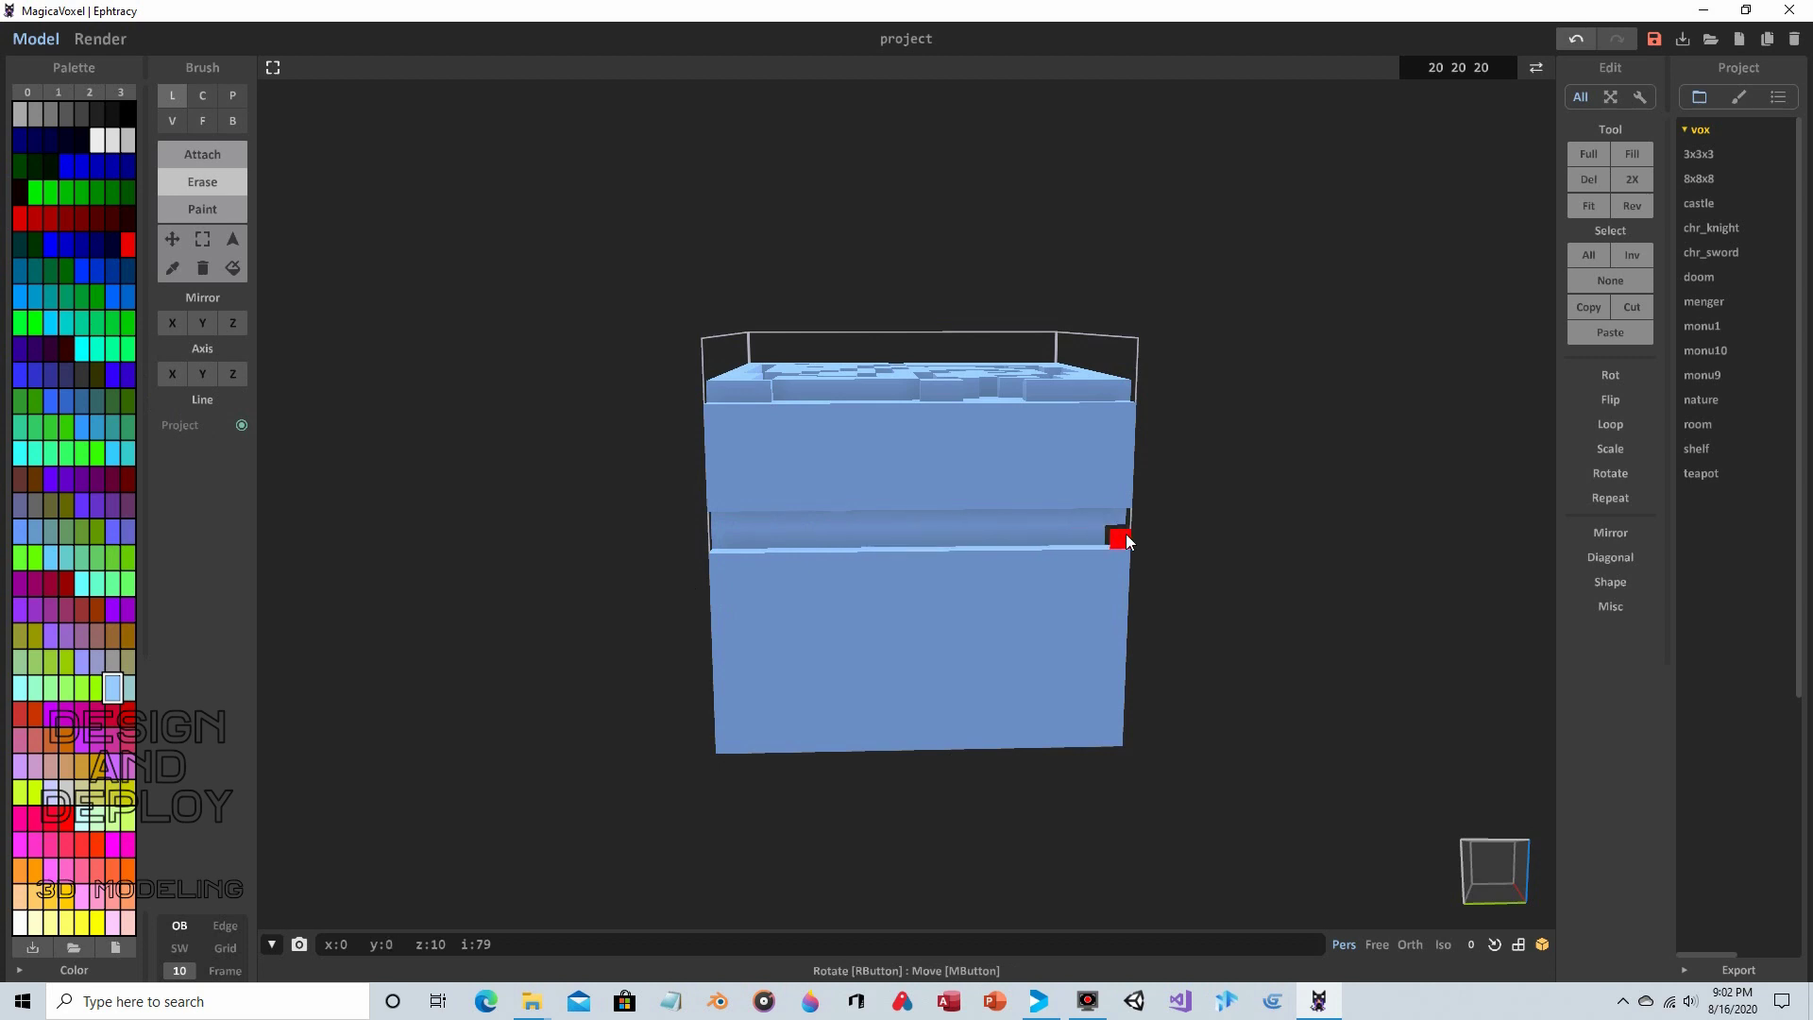
mouse_move(1186, 583)
right_down()
mouse_move(1193, 563)
mouse_move(1059, 571)
right_up()
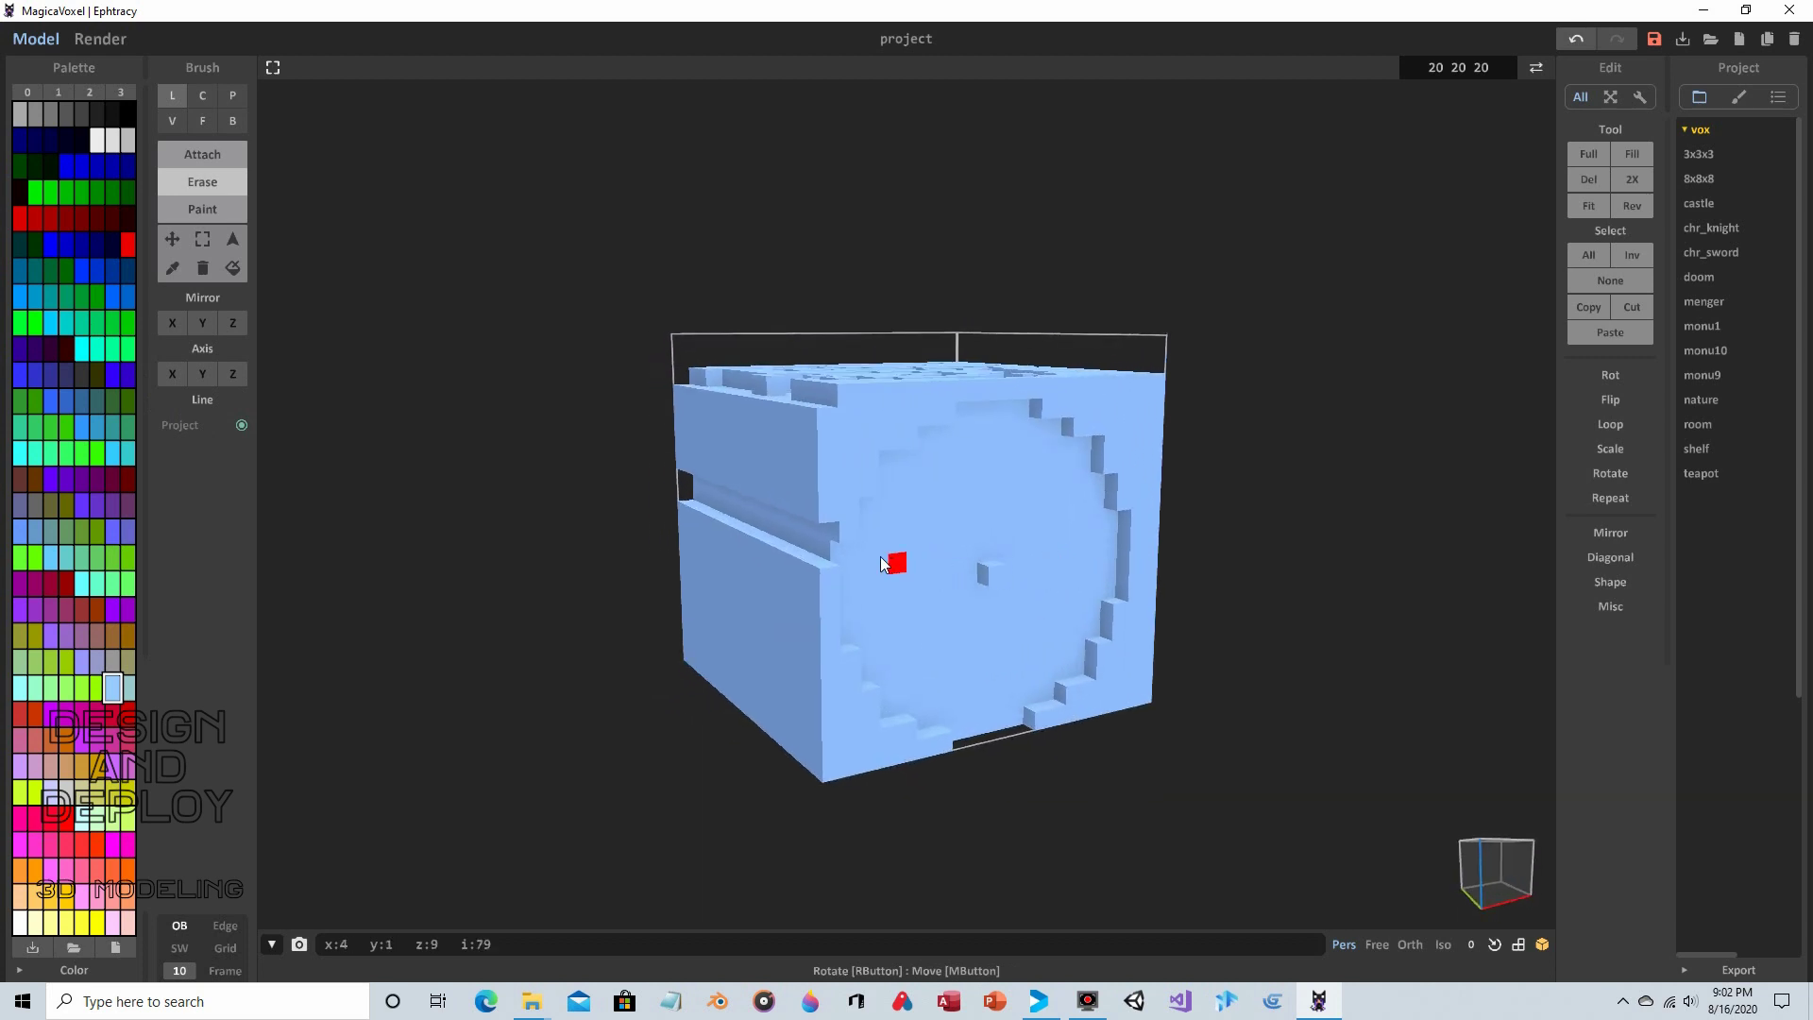
With Project on, erase a vertical line of voxels at y 14 down the full height of the side face
right_drag(715, 597, 858, 518)
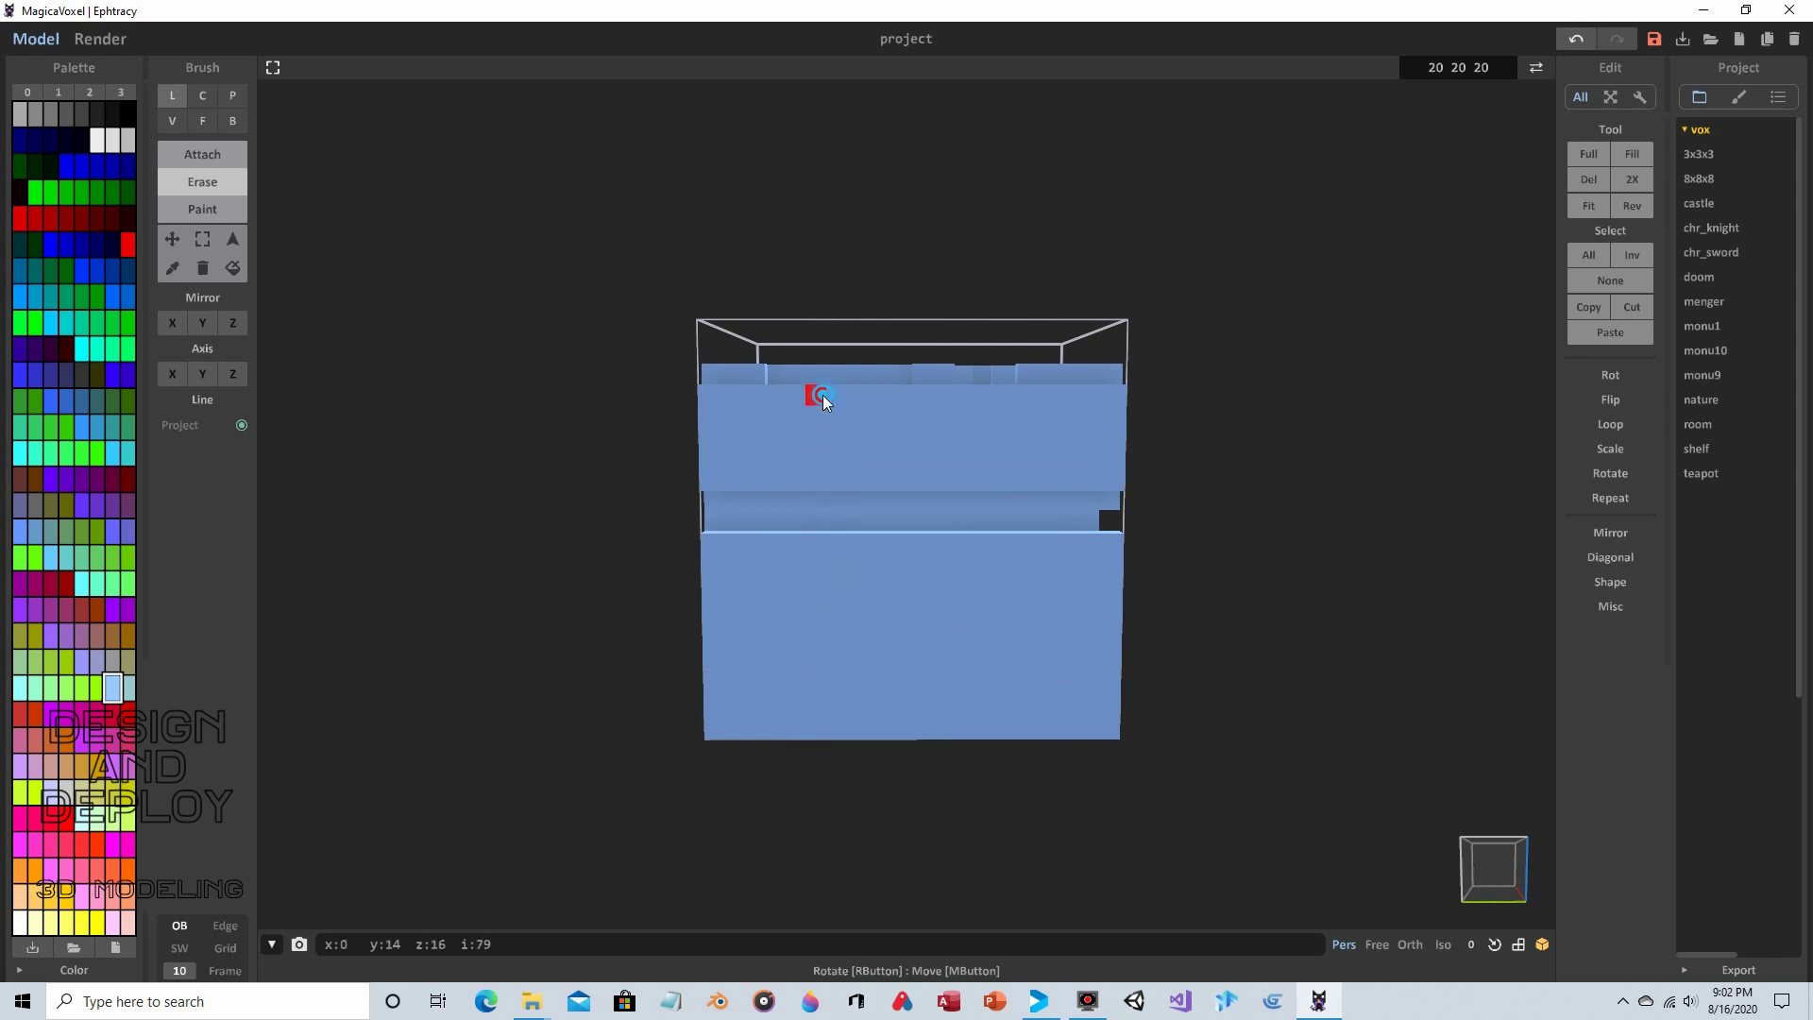
drag(826, 509, 823, 655)
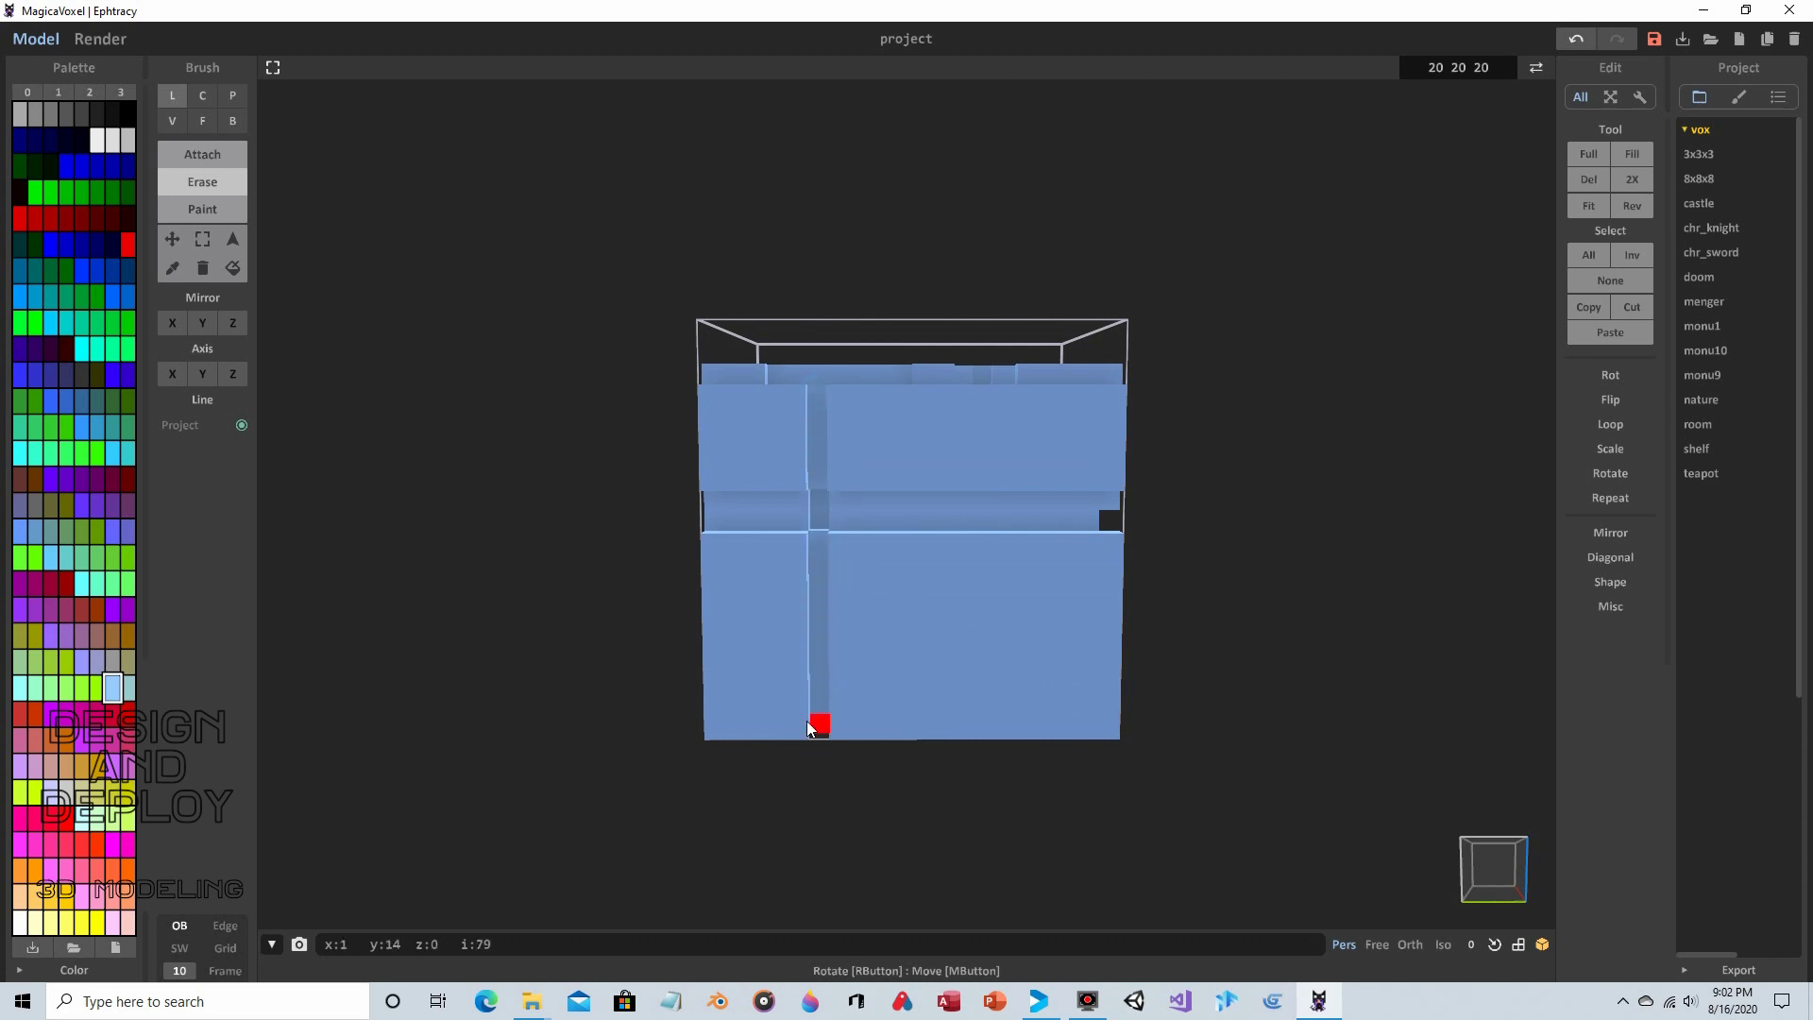
right_drag(813, 724, 982, 524)
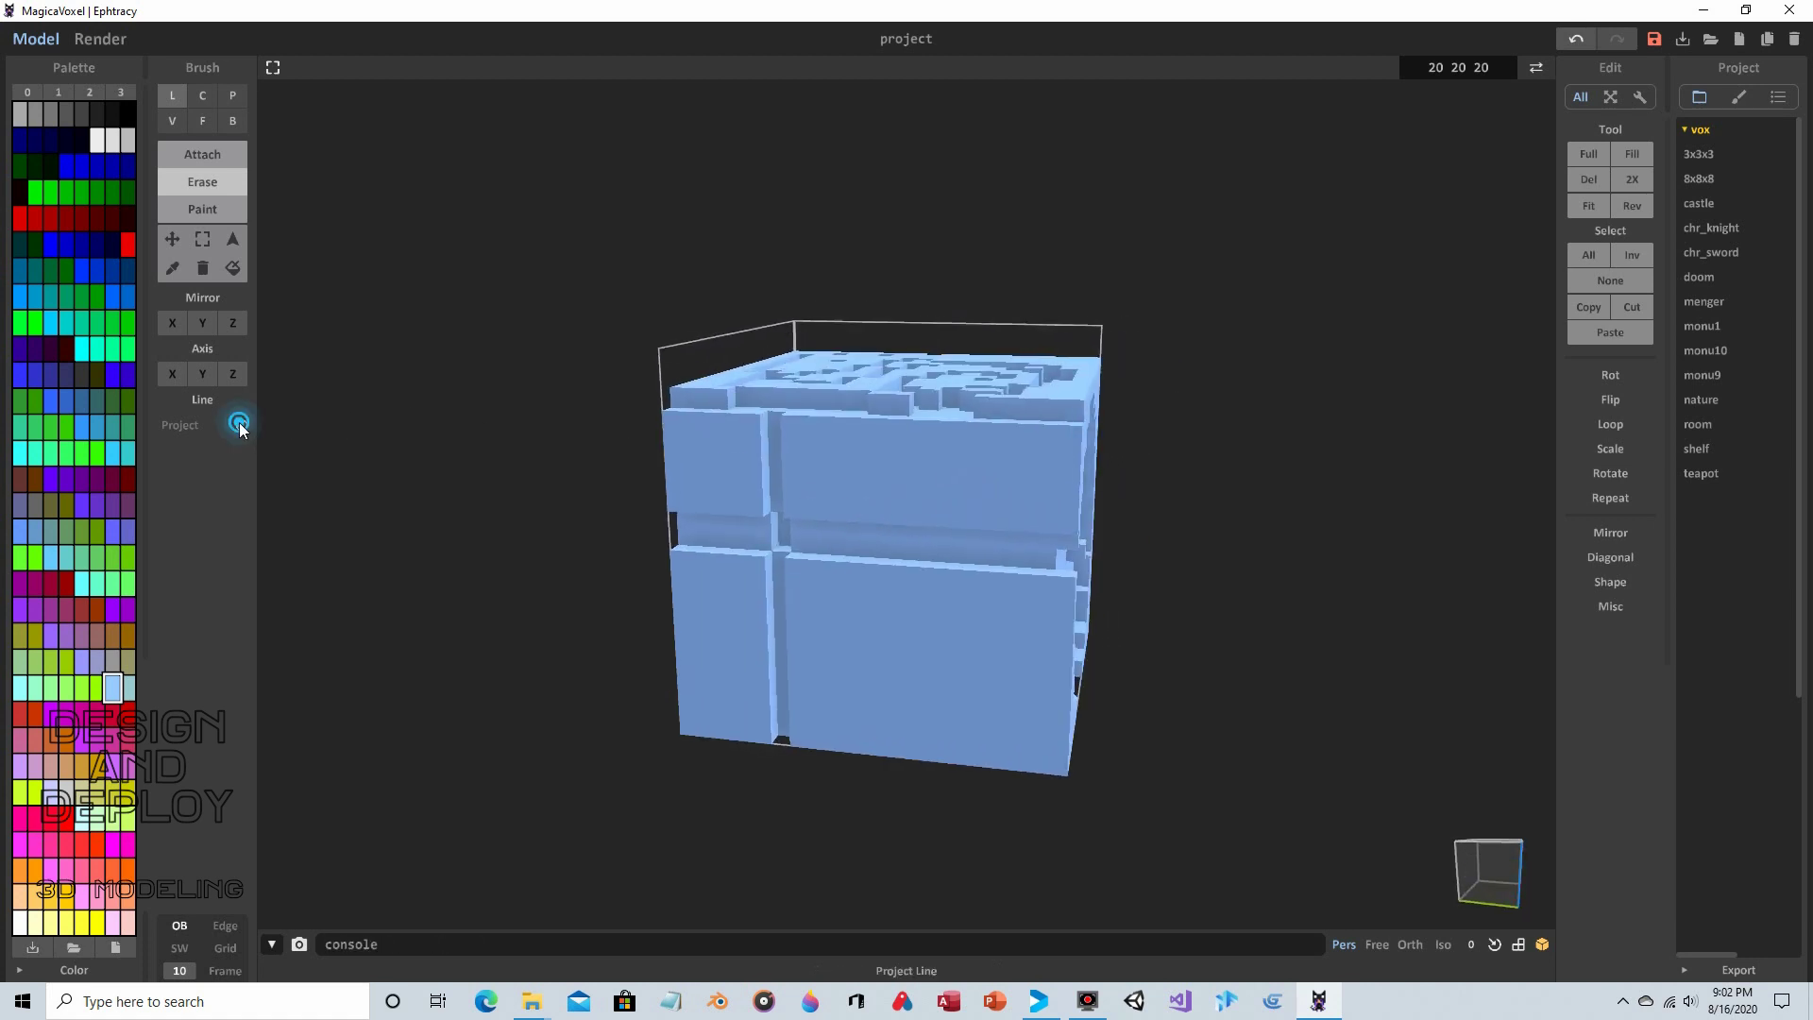
Turn off Project, erase a second vertical line at y 10 down the side face, and turn Project back on
right_drag(299, 494, 887, 558)
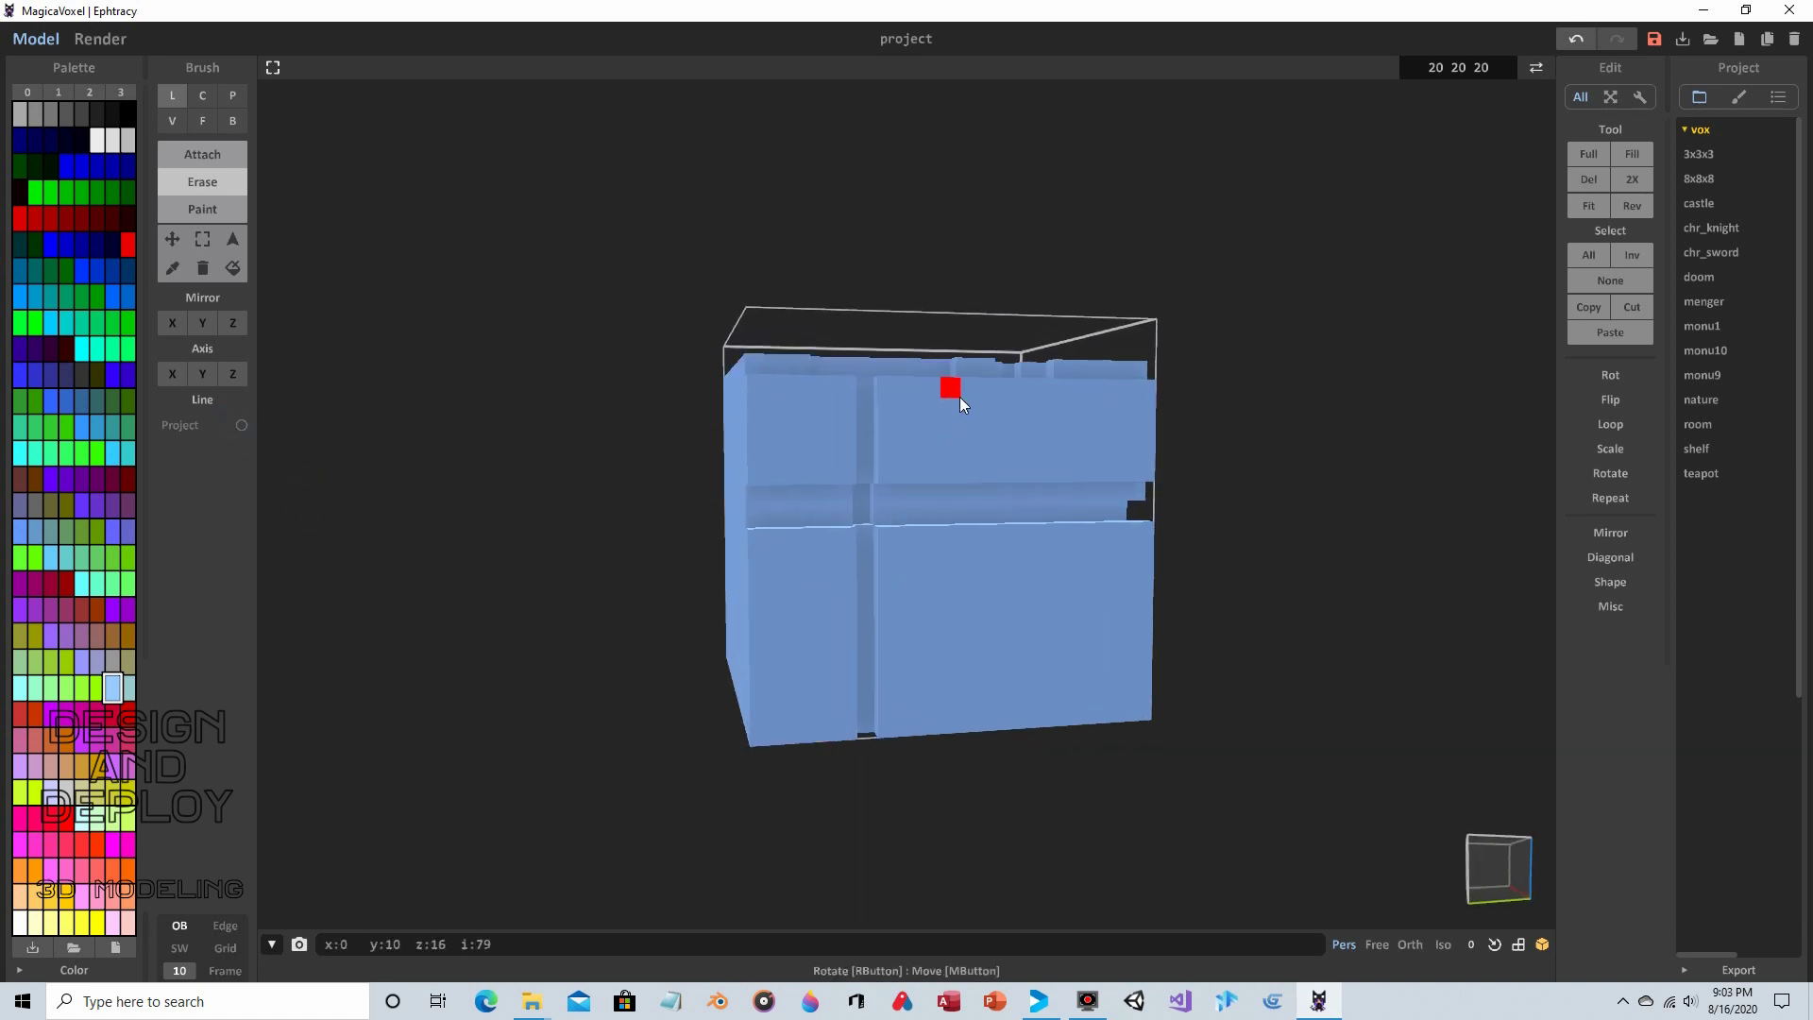
mouse_move(967, 395)
mouse_down()
mouse_move(988, 640)
mouse_move(967, 728)
mouse_up()
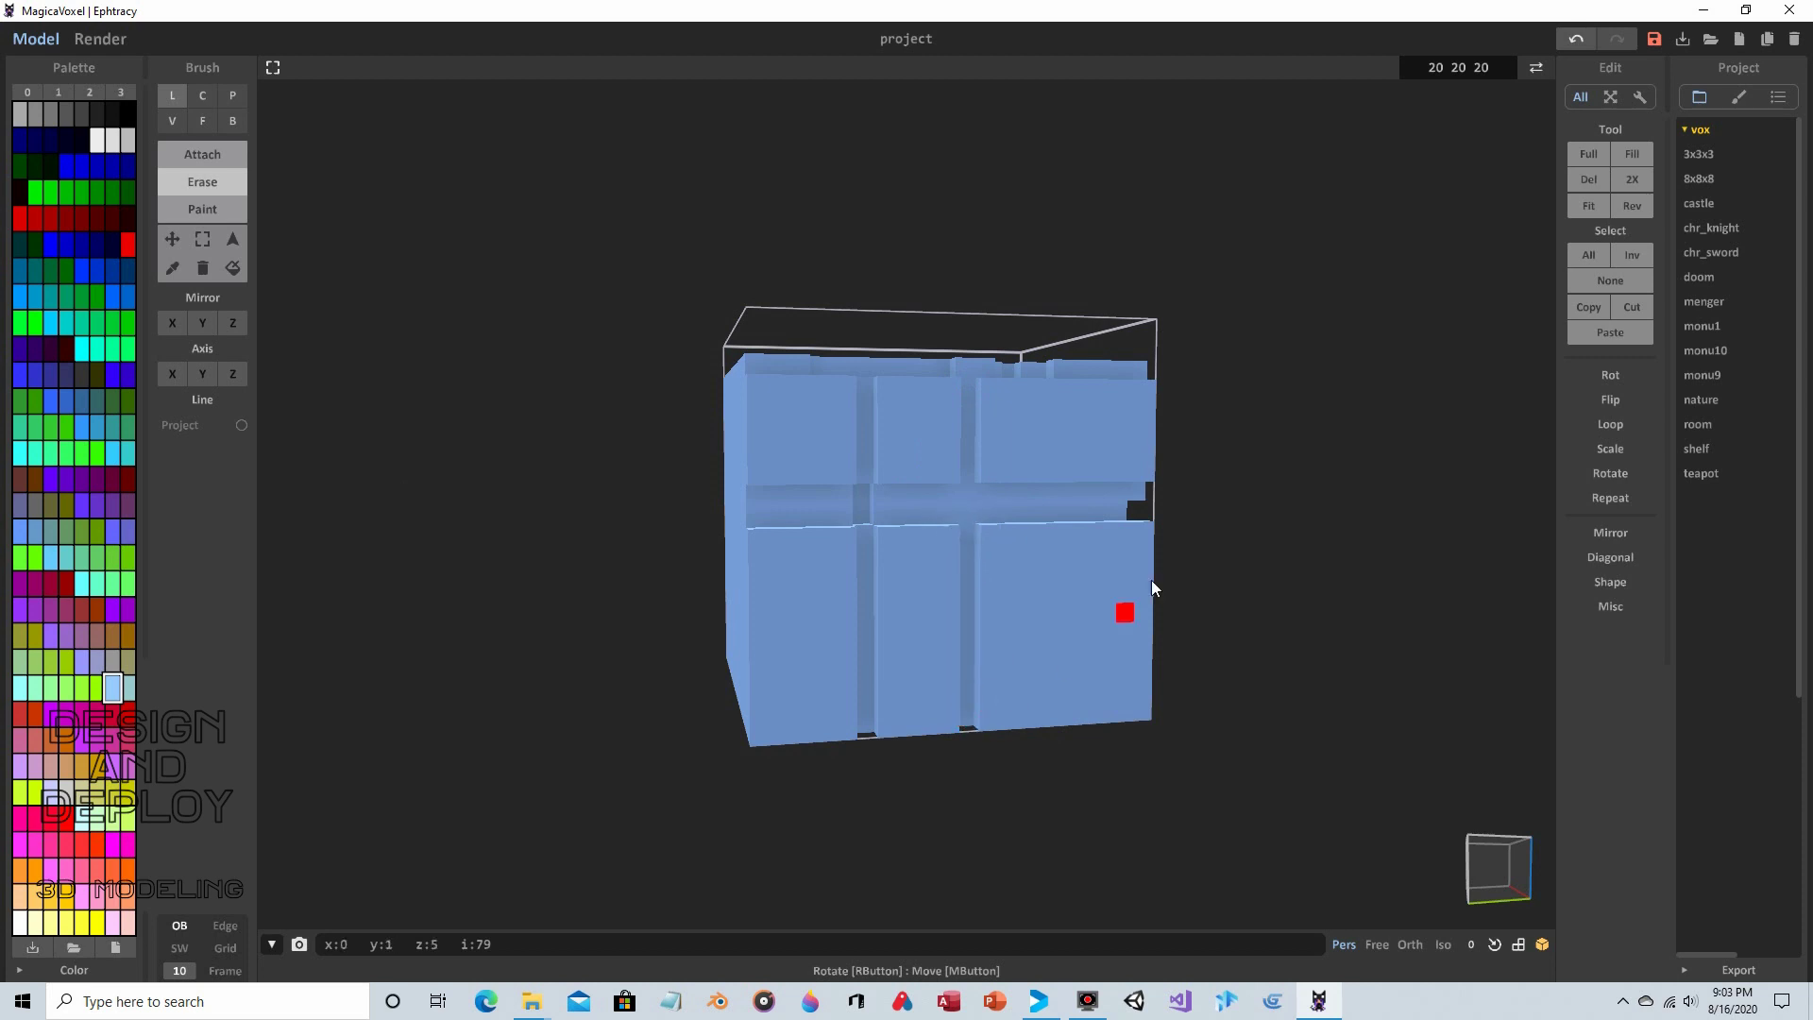
right_drag(1152, 579, 1046, 553)
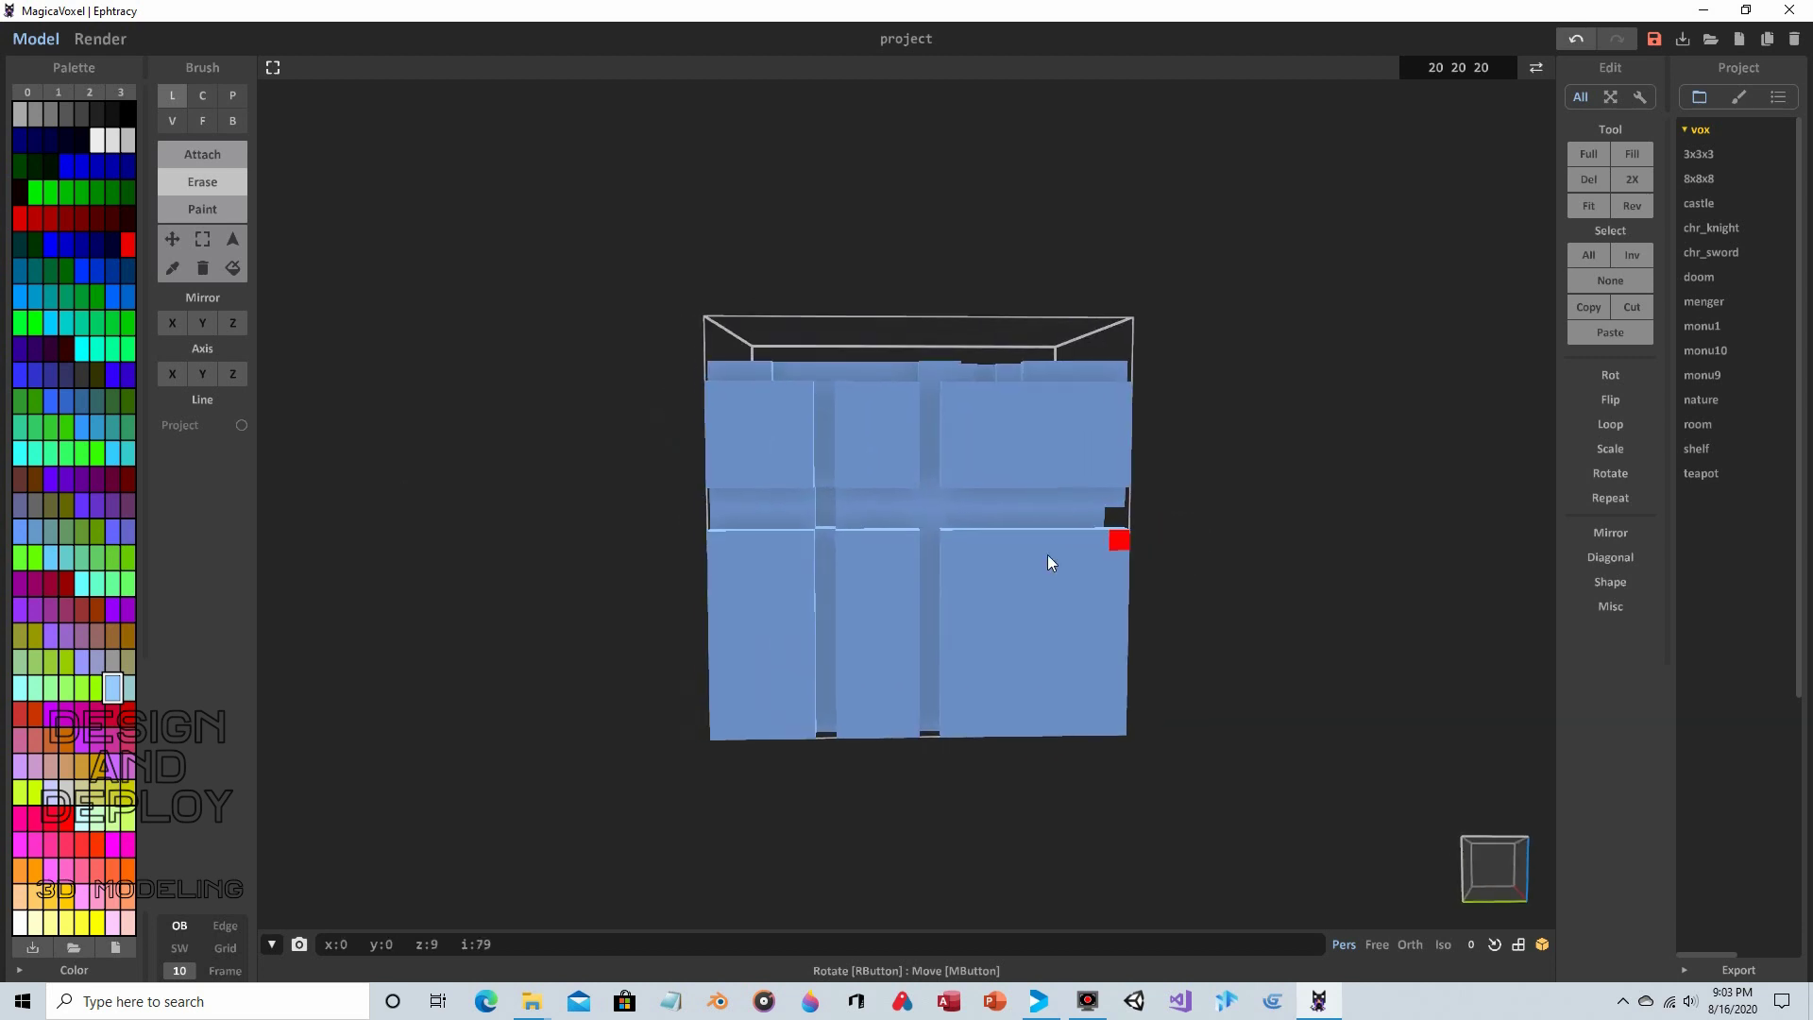
click(244, 425)
right_drag(348, 427, 348, 444)
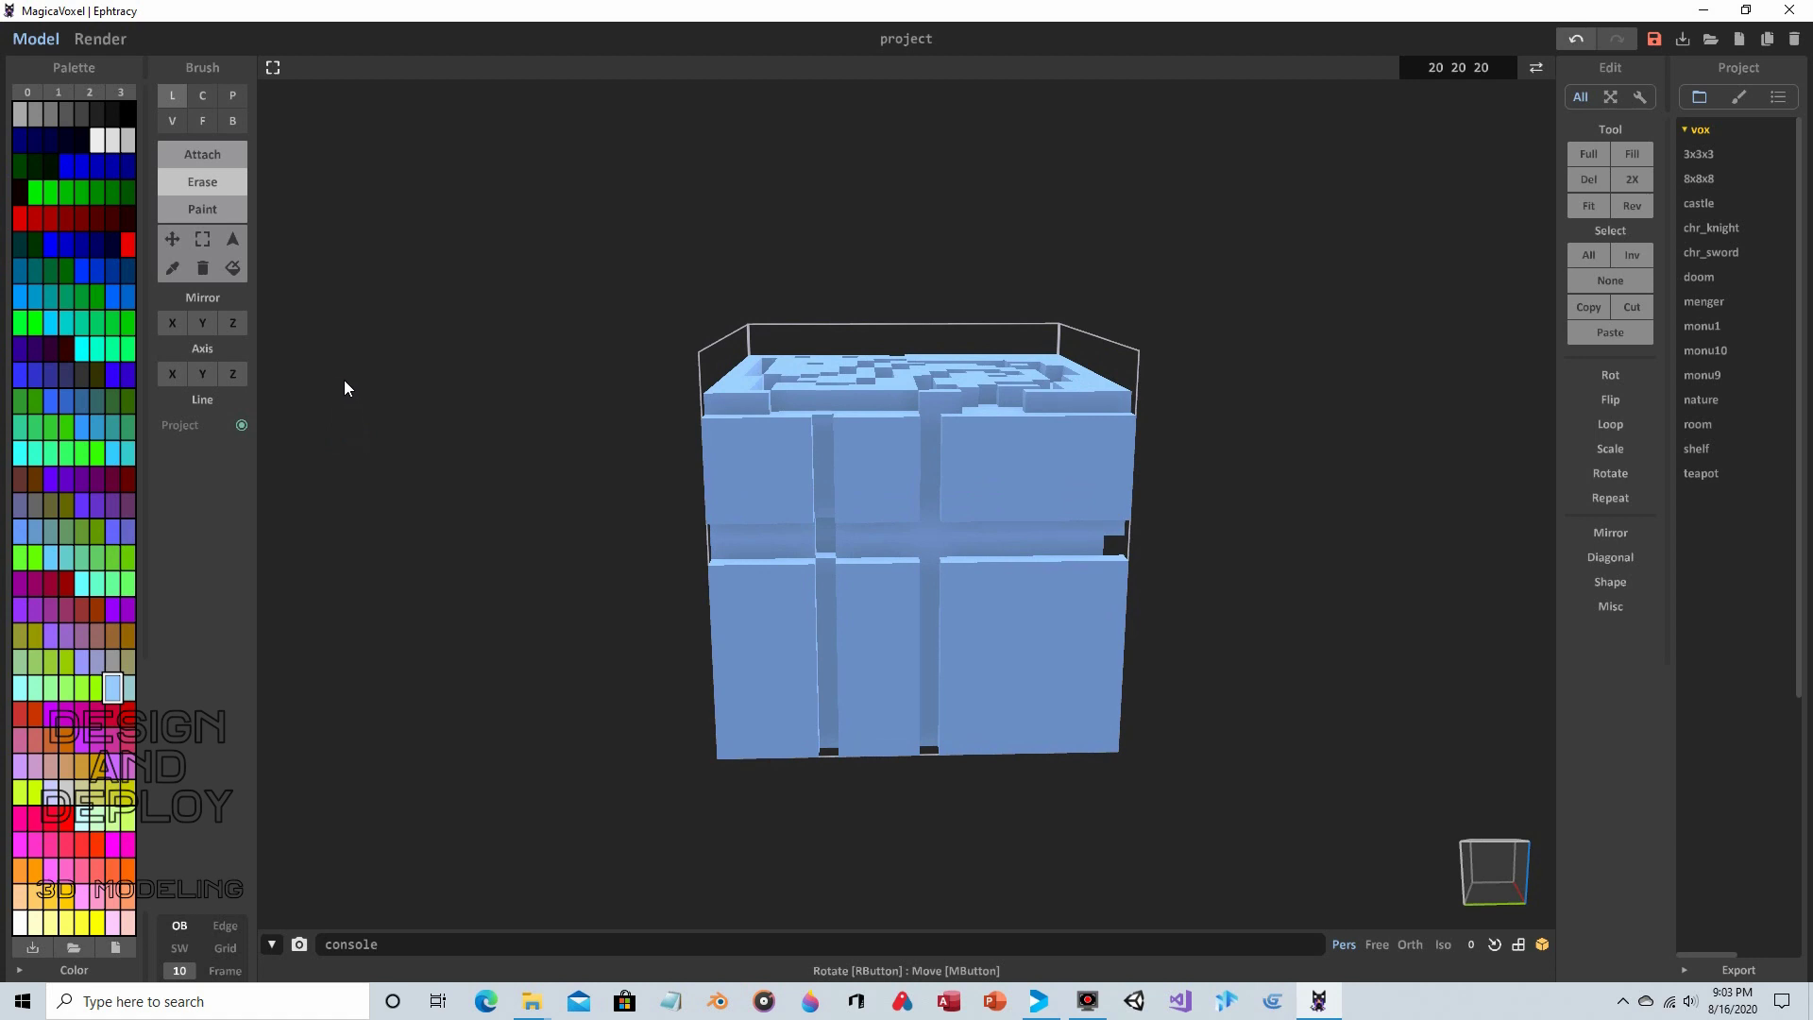
Erase one layer of the upper outer block beside the y 14 groove on the side face with the Face brush
click(202, 123)
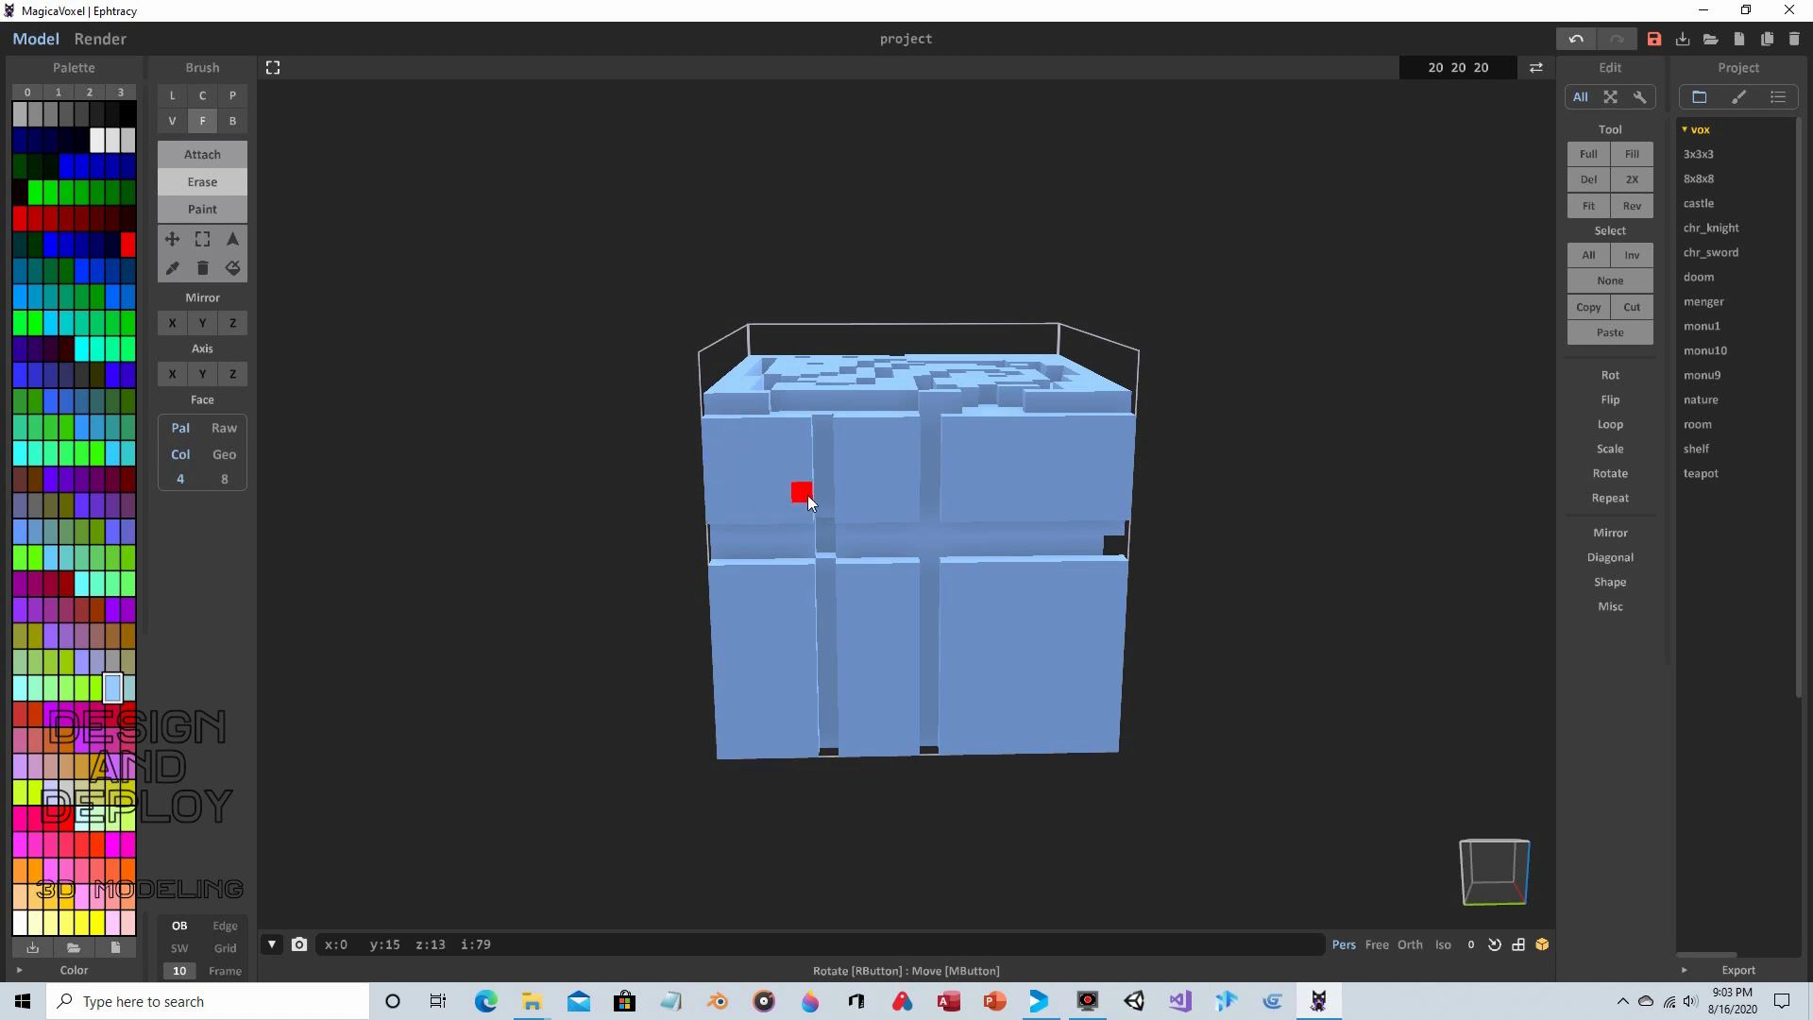
right_drag(841, 526, 890, 490)
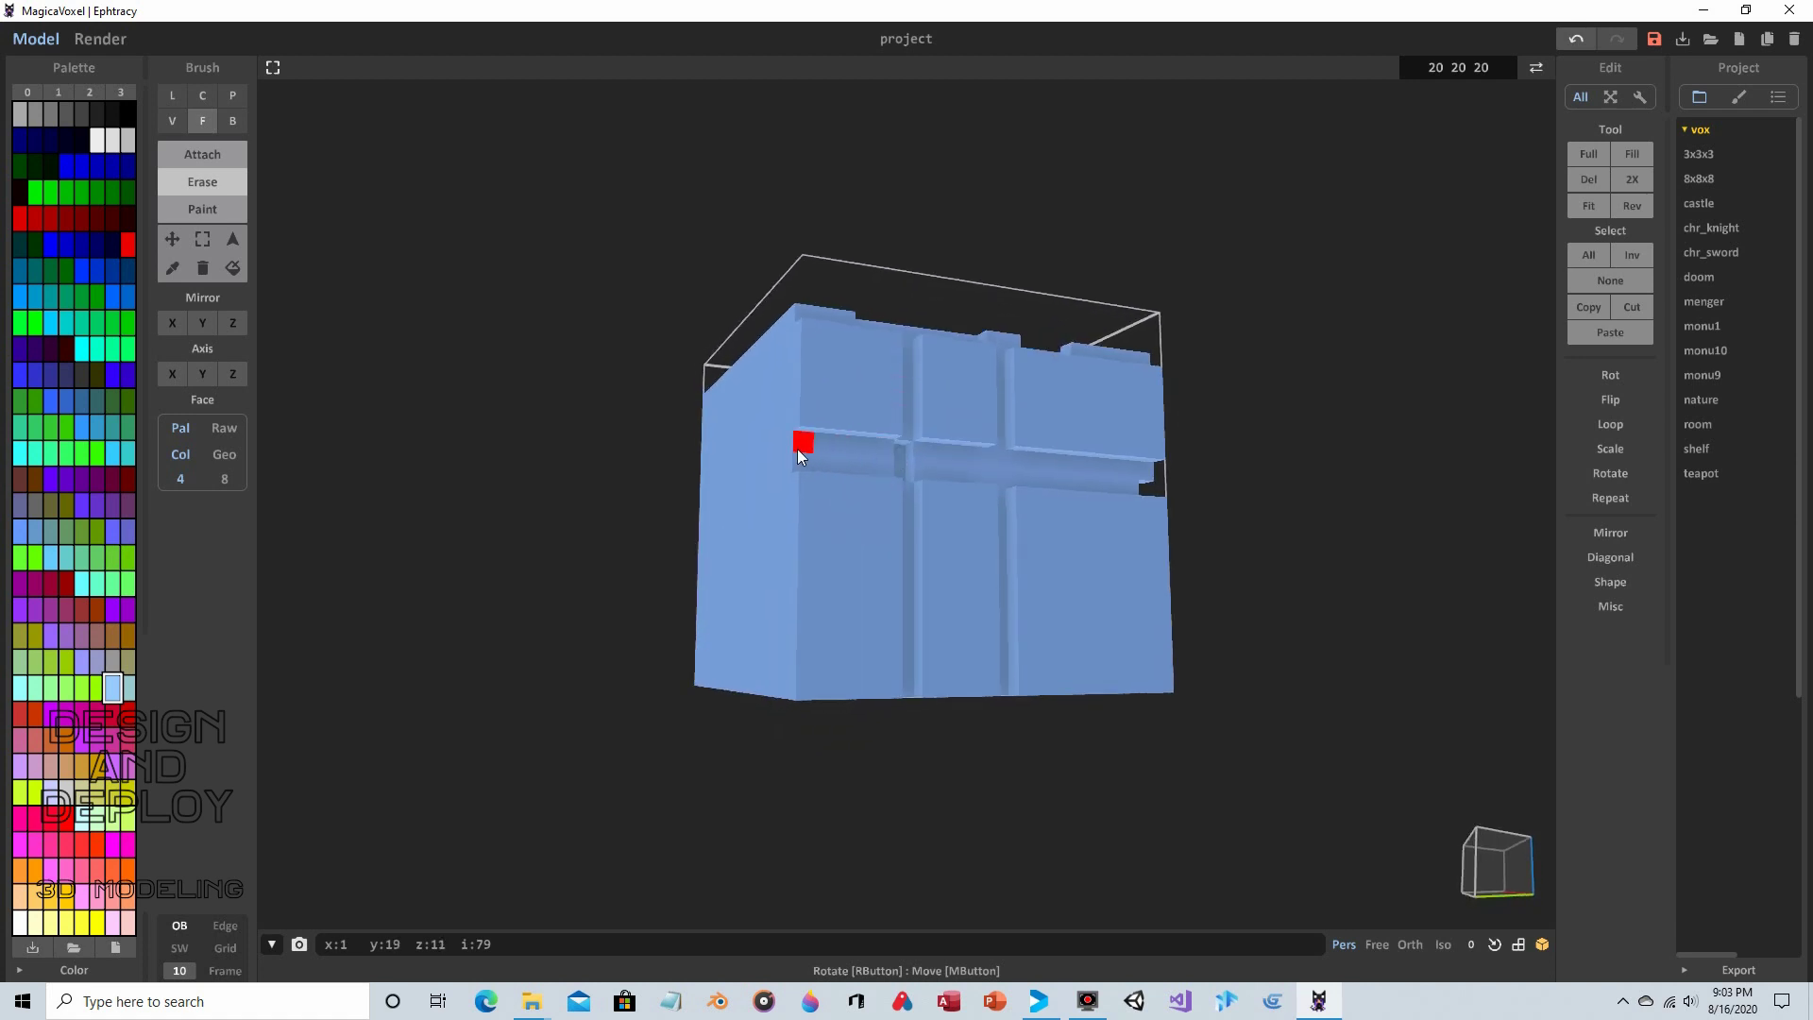
right_drag(796, 449, 809, 592)
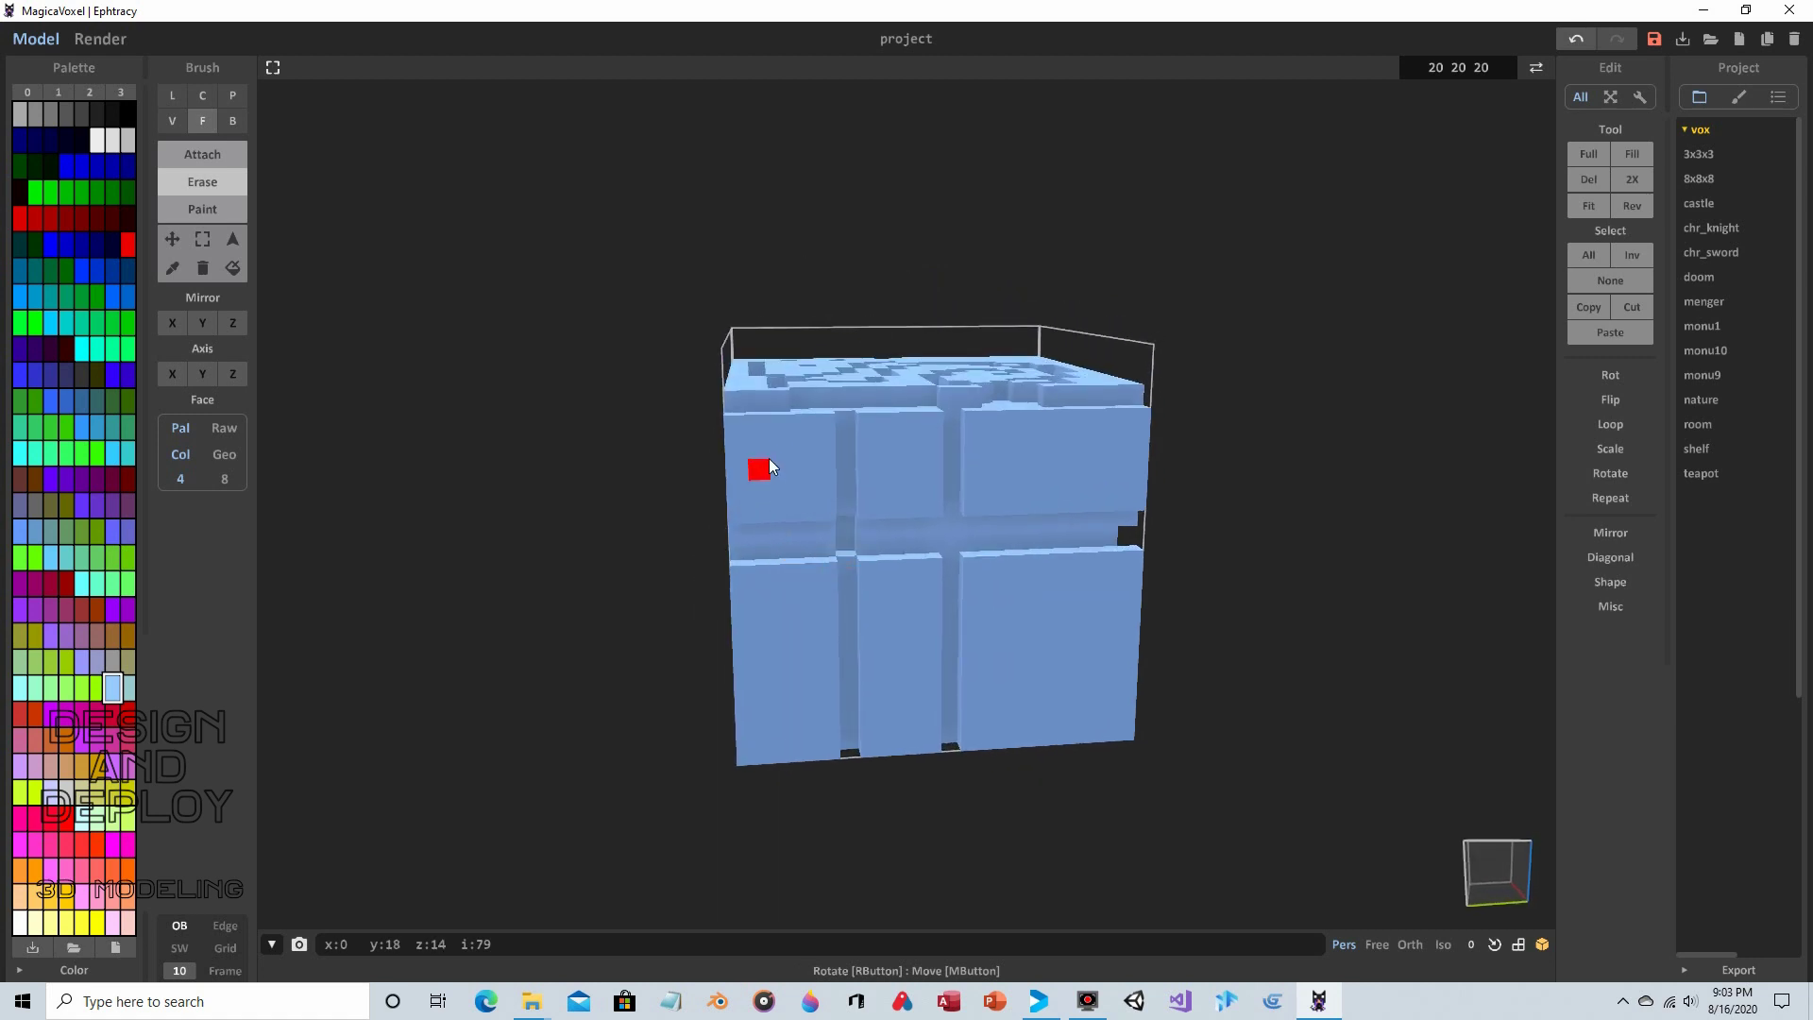
right_drag(767, 461, 565, 469)
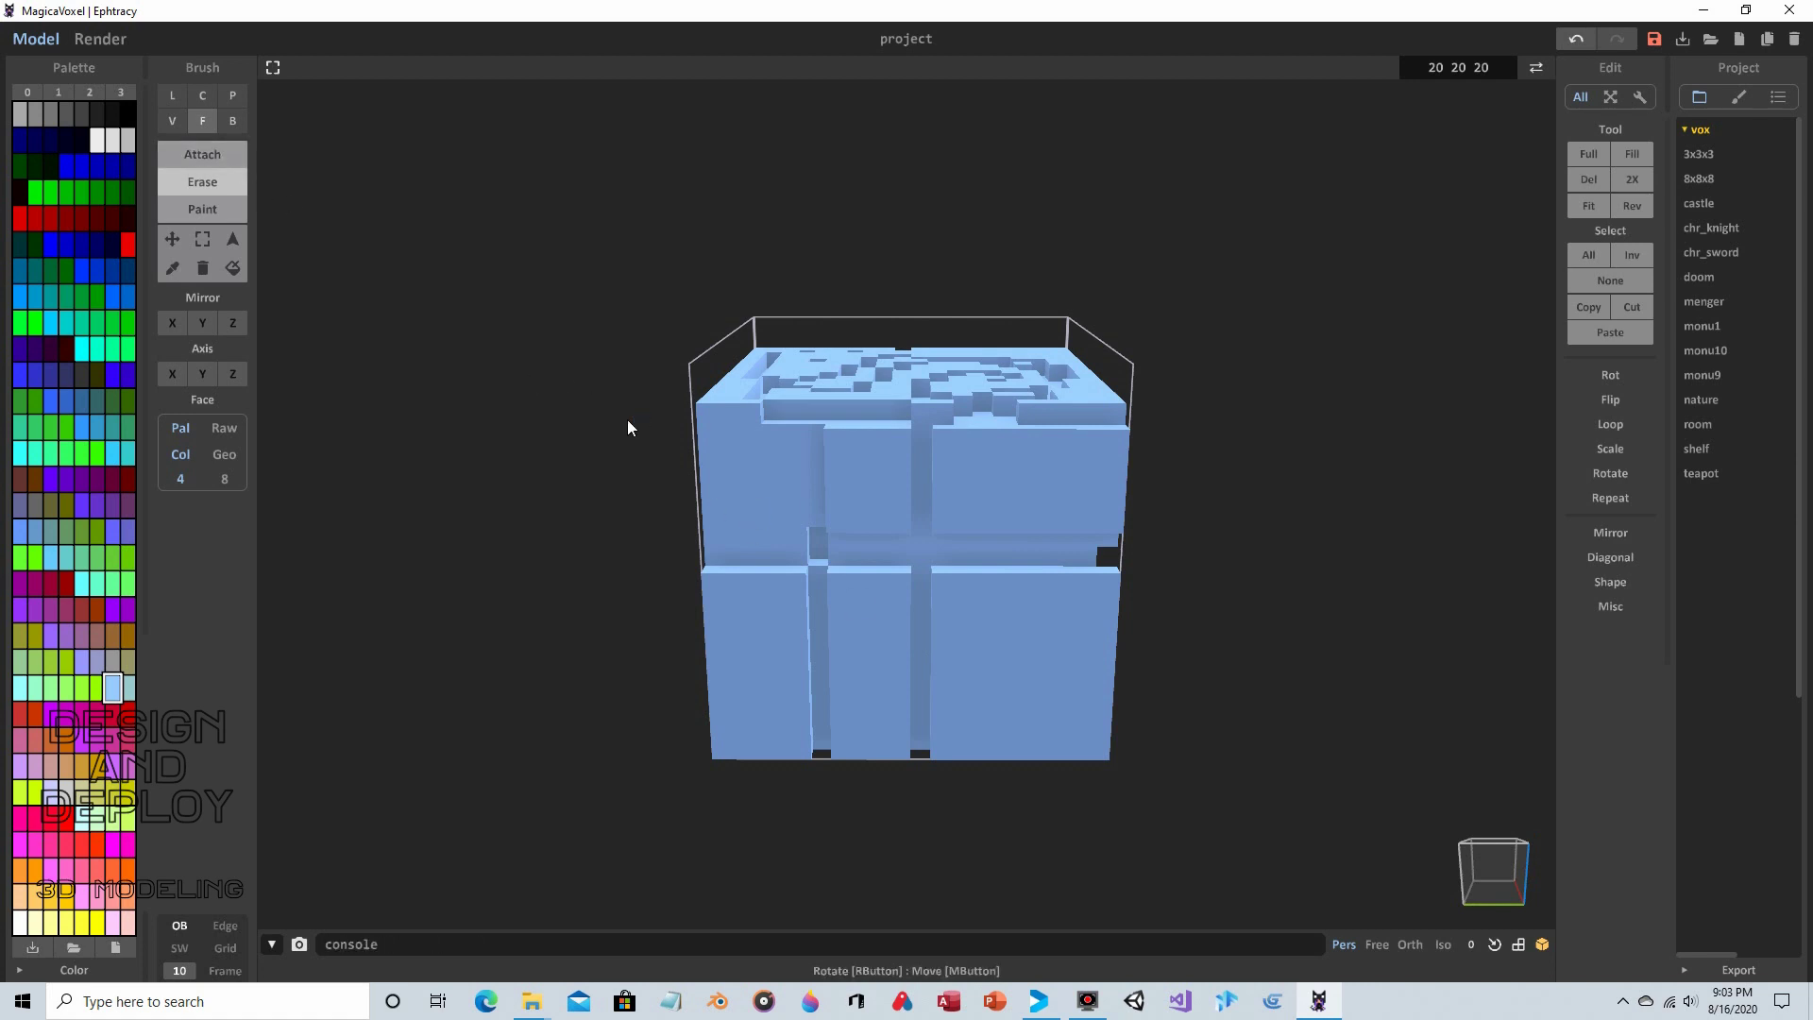
Select and delete all voxels of the model, and set the brush mode to Attach
key(ctrl+e)
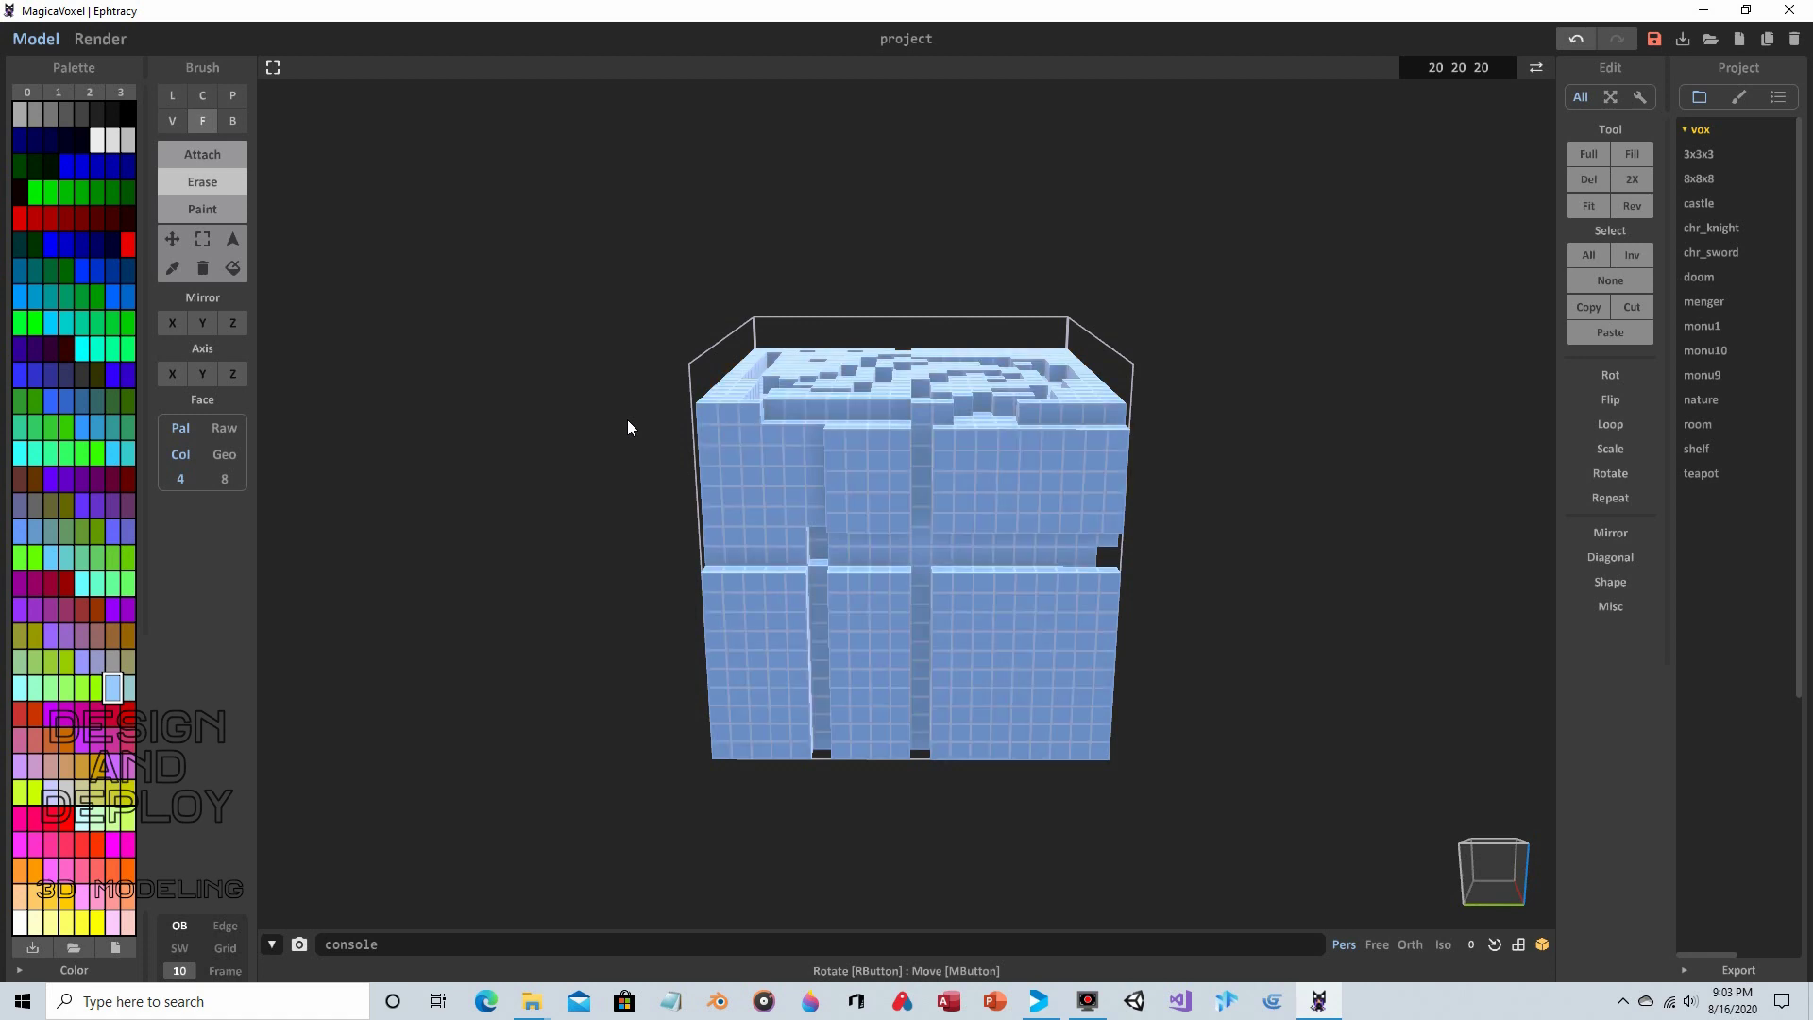
key(Delete)
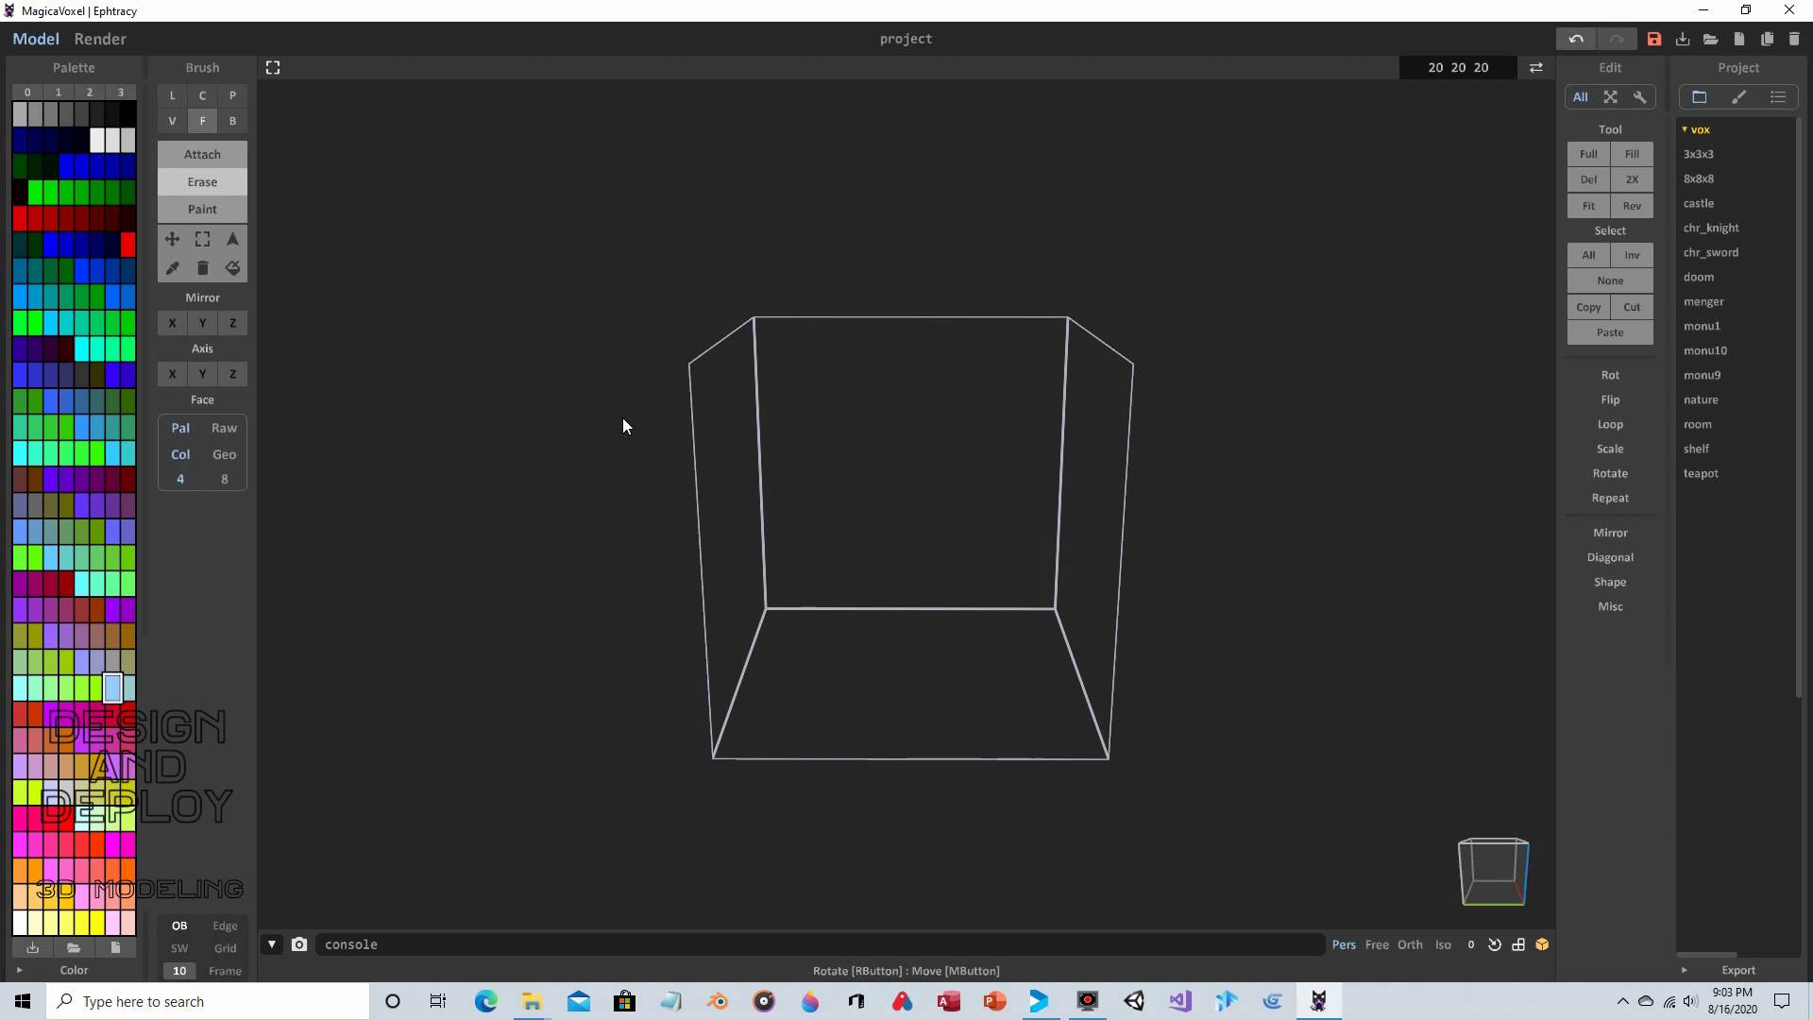
click(215, 154)
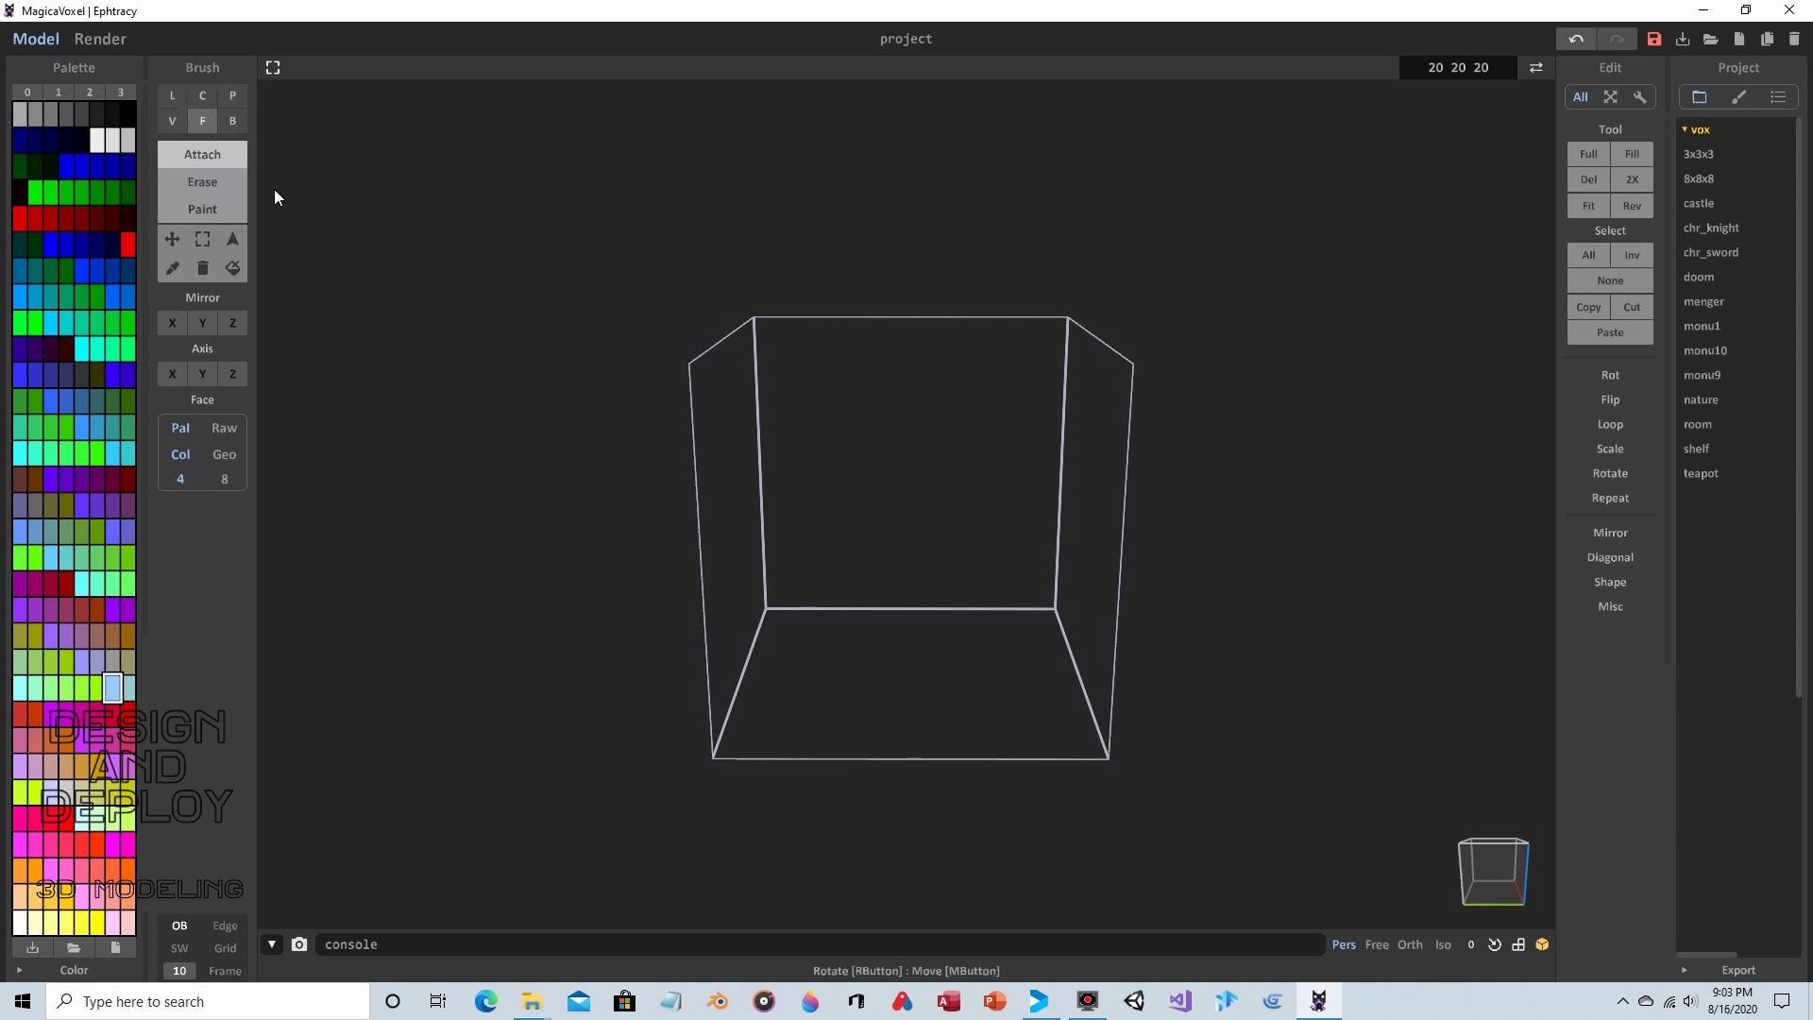
Add a straight line along one bottom edge and a diagonal line across the floor with the Line brush
click(173, 95)
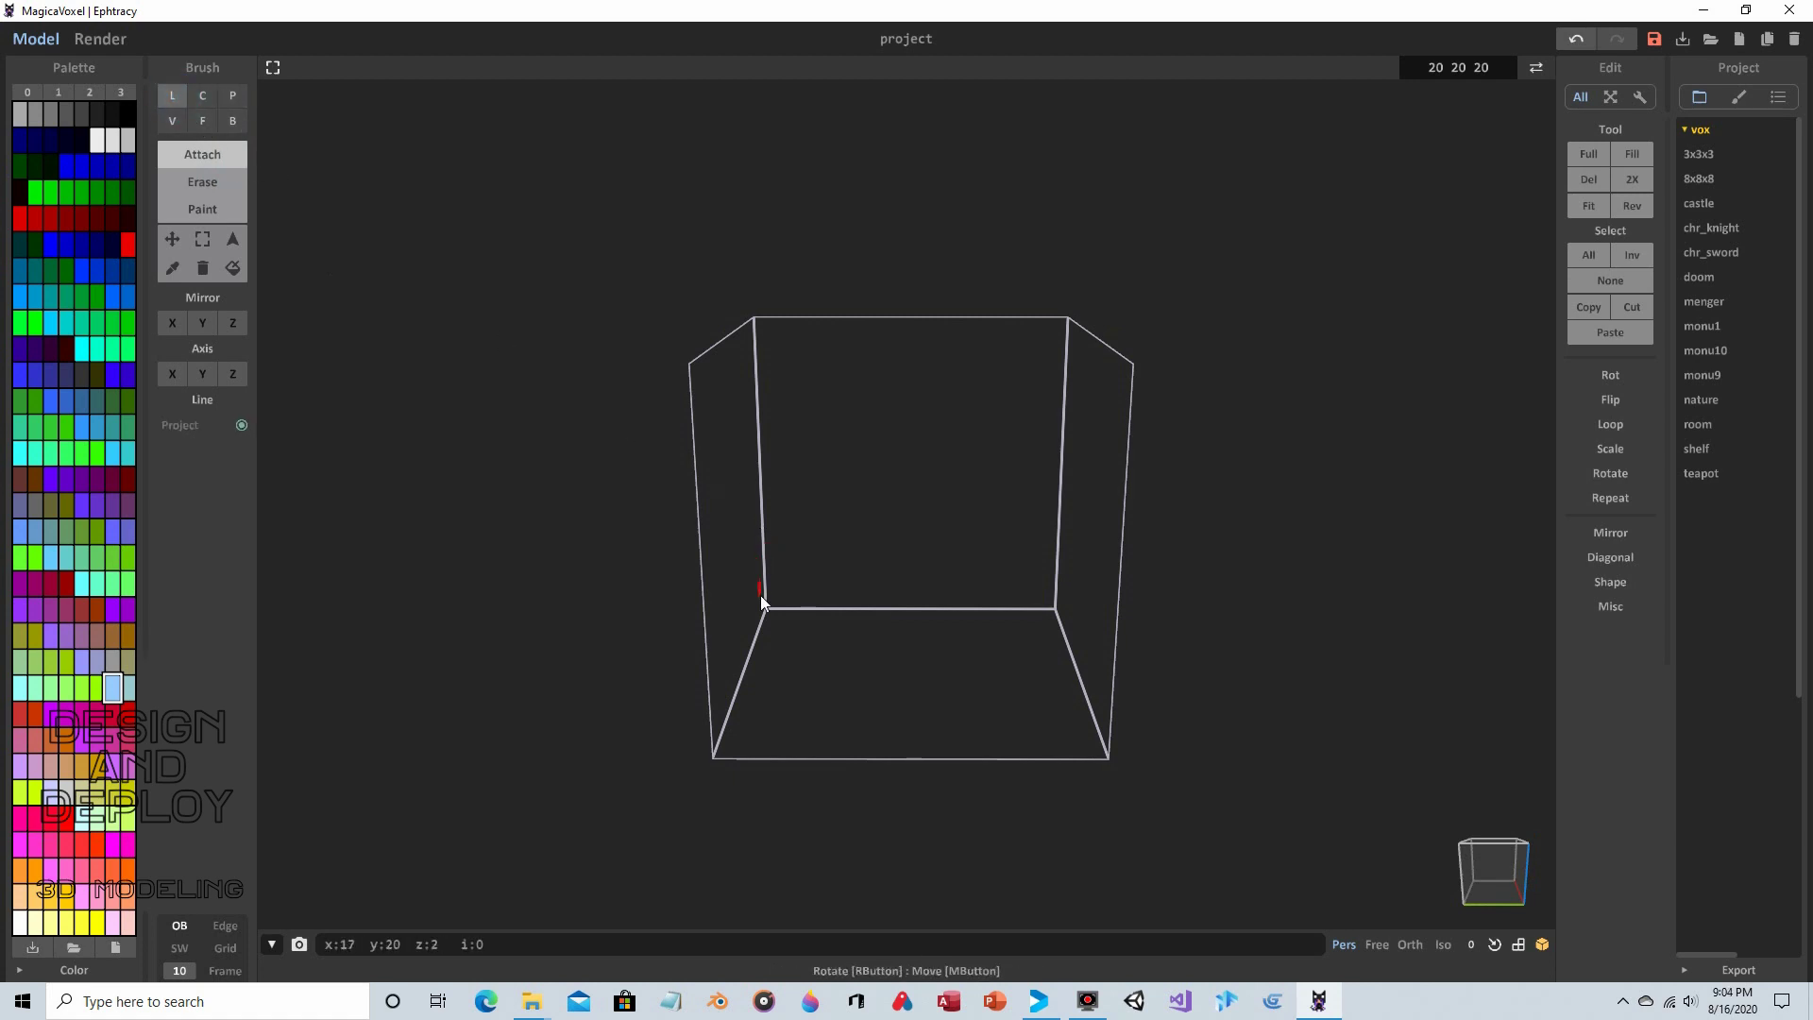
drag(774, 614, 704, 762)
right_drag(818, 520, 846, 623)
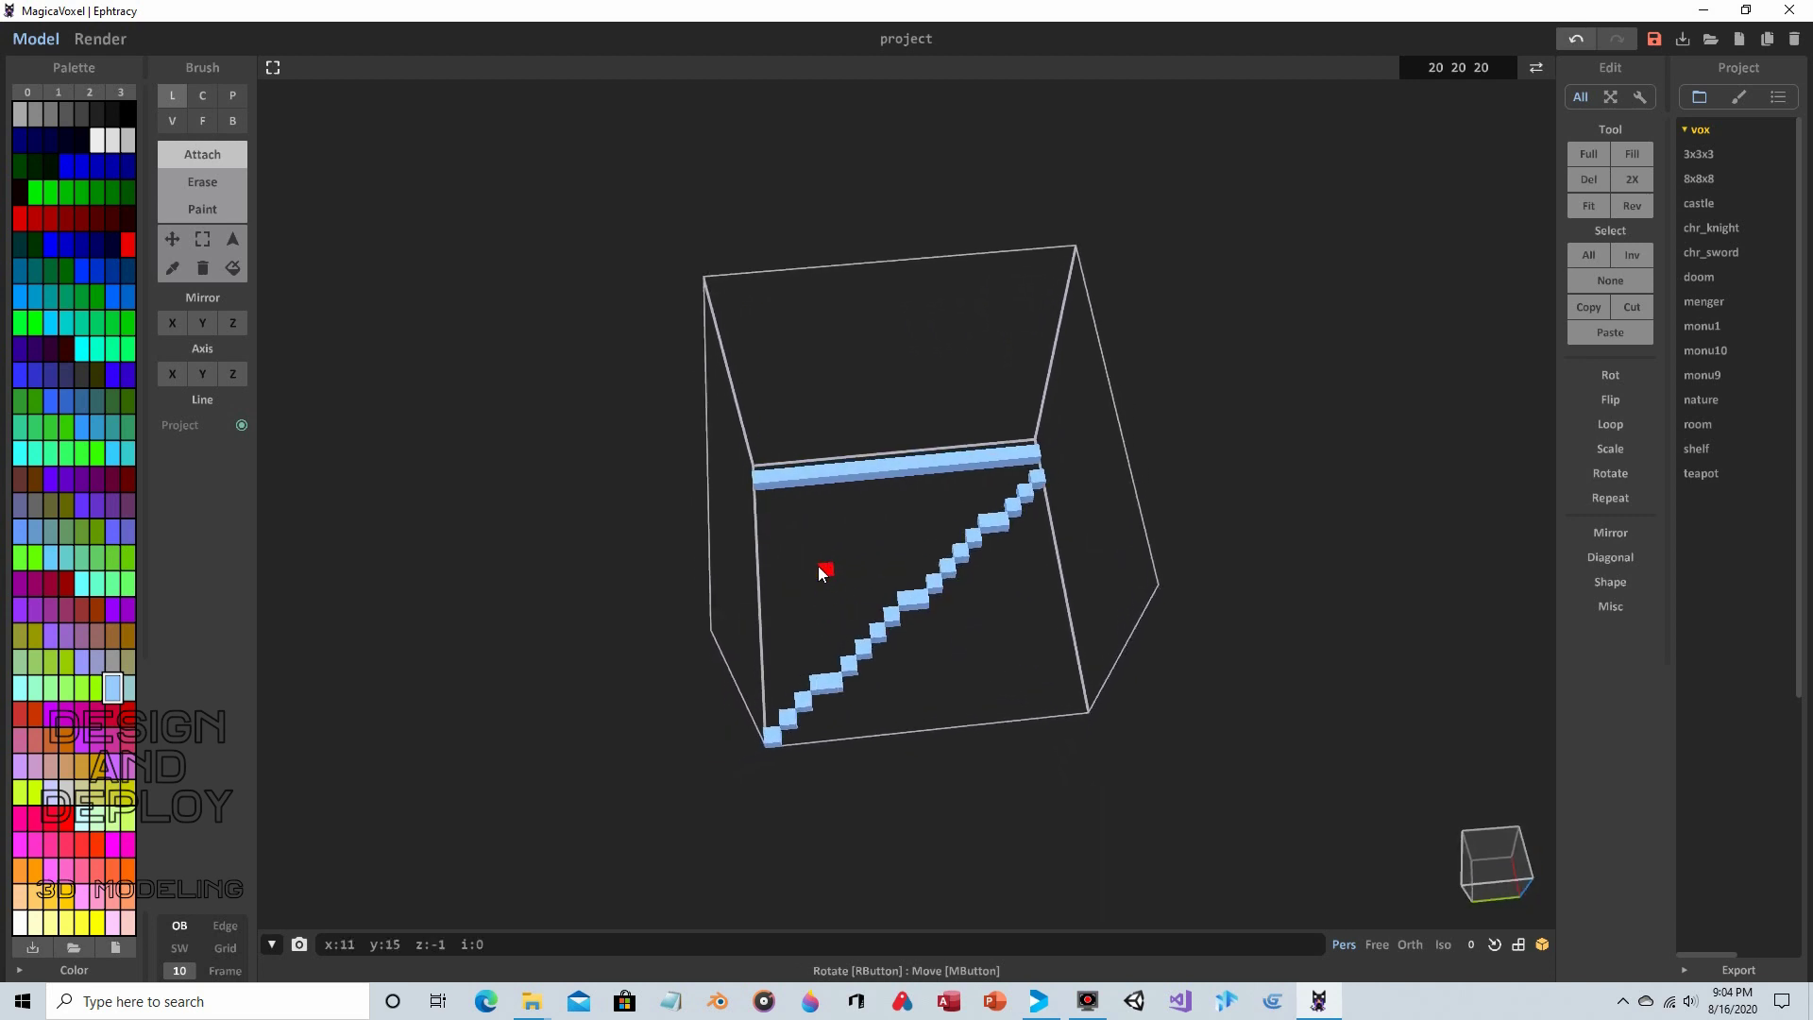
Add a vertical line rising from the middle of the bottom edge line and a stepped sloping line on the adjacent wall
right_drag(870, 363, 906, 433)
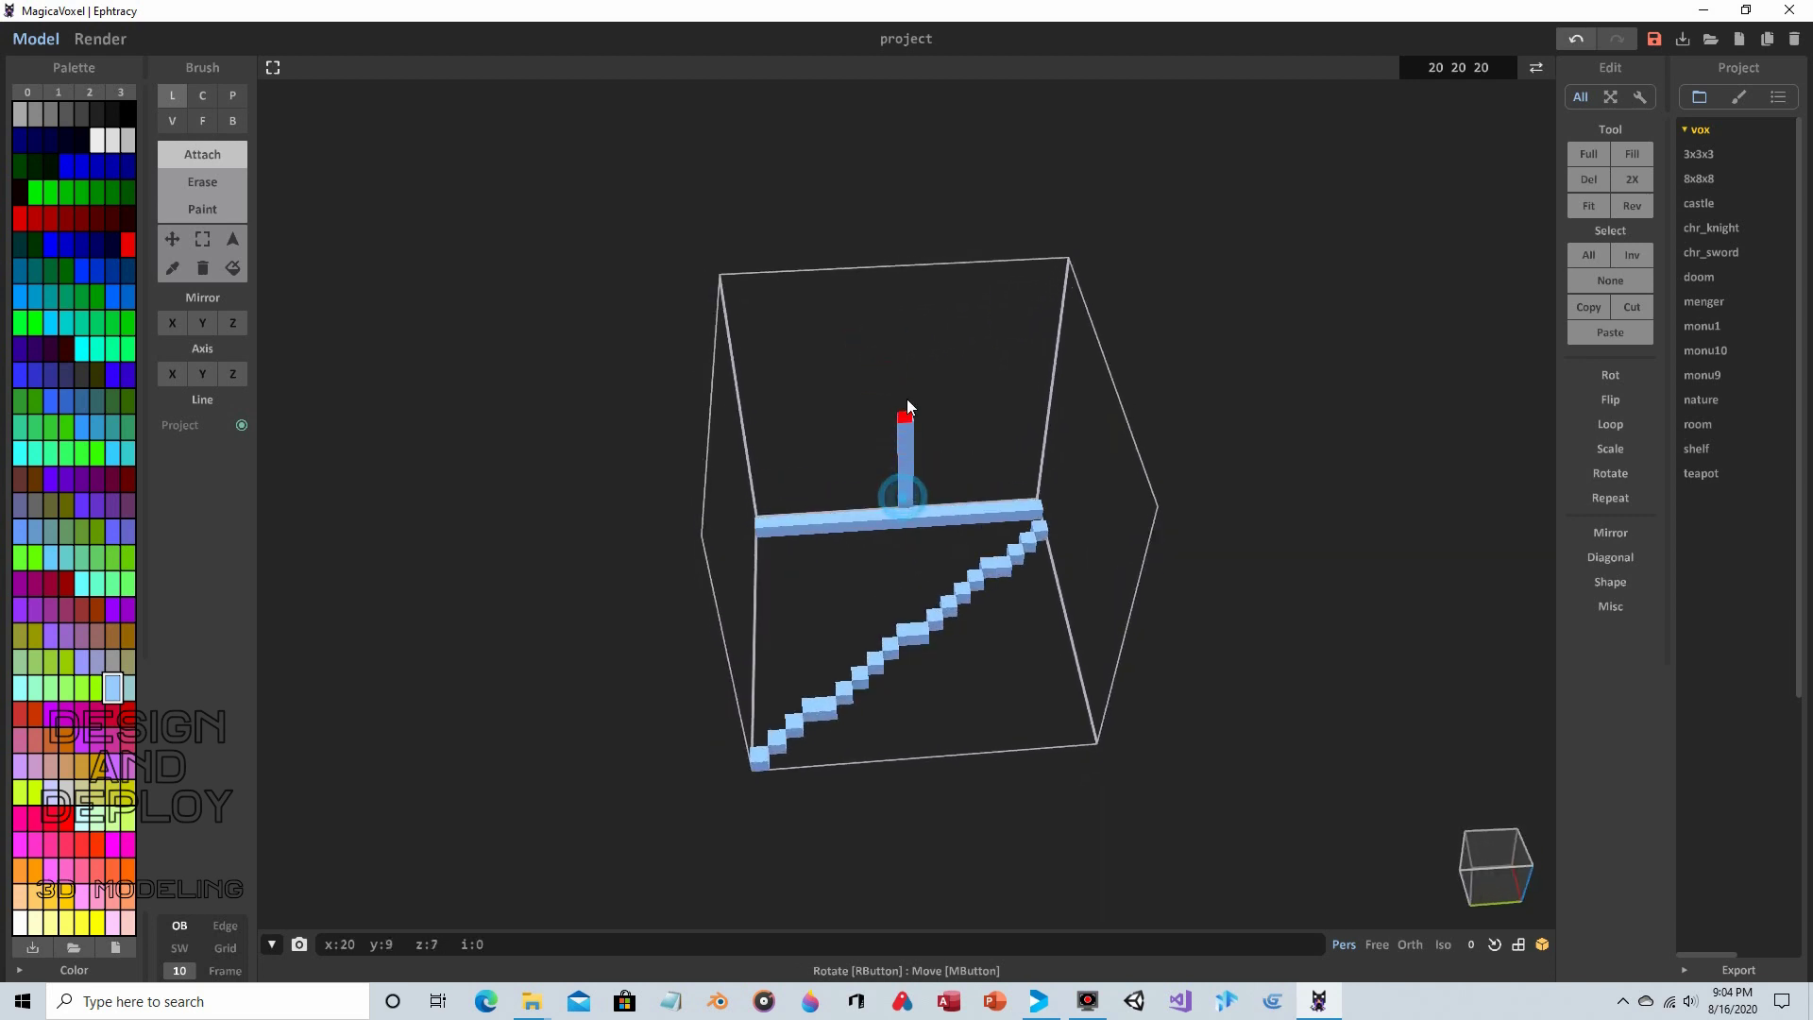
drag(906, 408, 907, 272)
drag(741, 412, 729, 671)
Add a sloping line across the x -1 wall from y 1, z 13 to y 19, z 11 with the Line brush
right_drag(729, 671, 1001, 397)
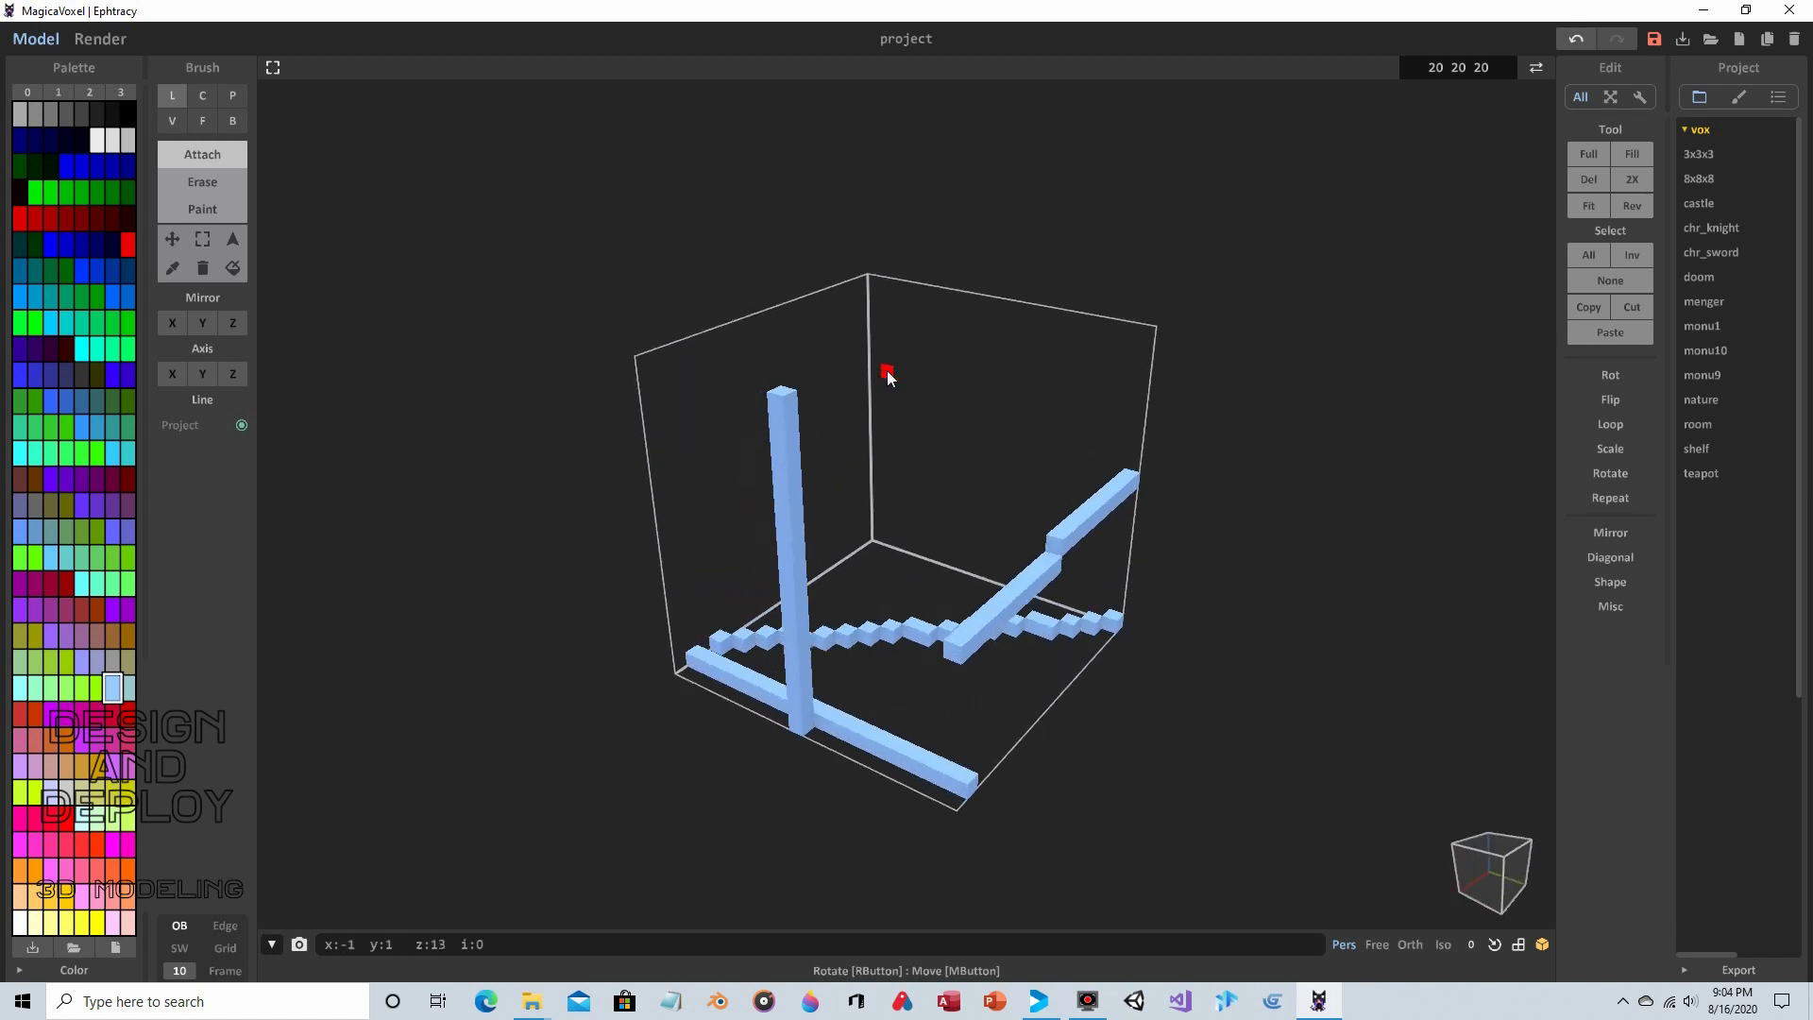
mouse_move(887, 370)
mouse_down()
mouse_move(1052, 399)
mouse_move(1124, 425)
mouse_move(1135, 461)
mouse_up()
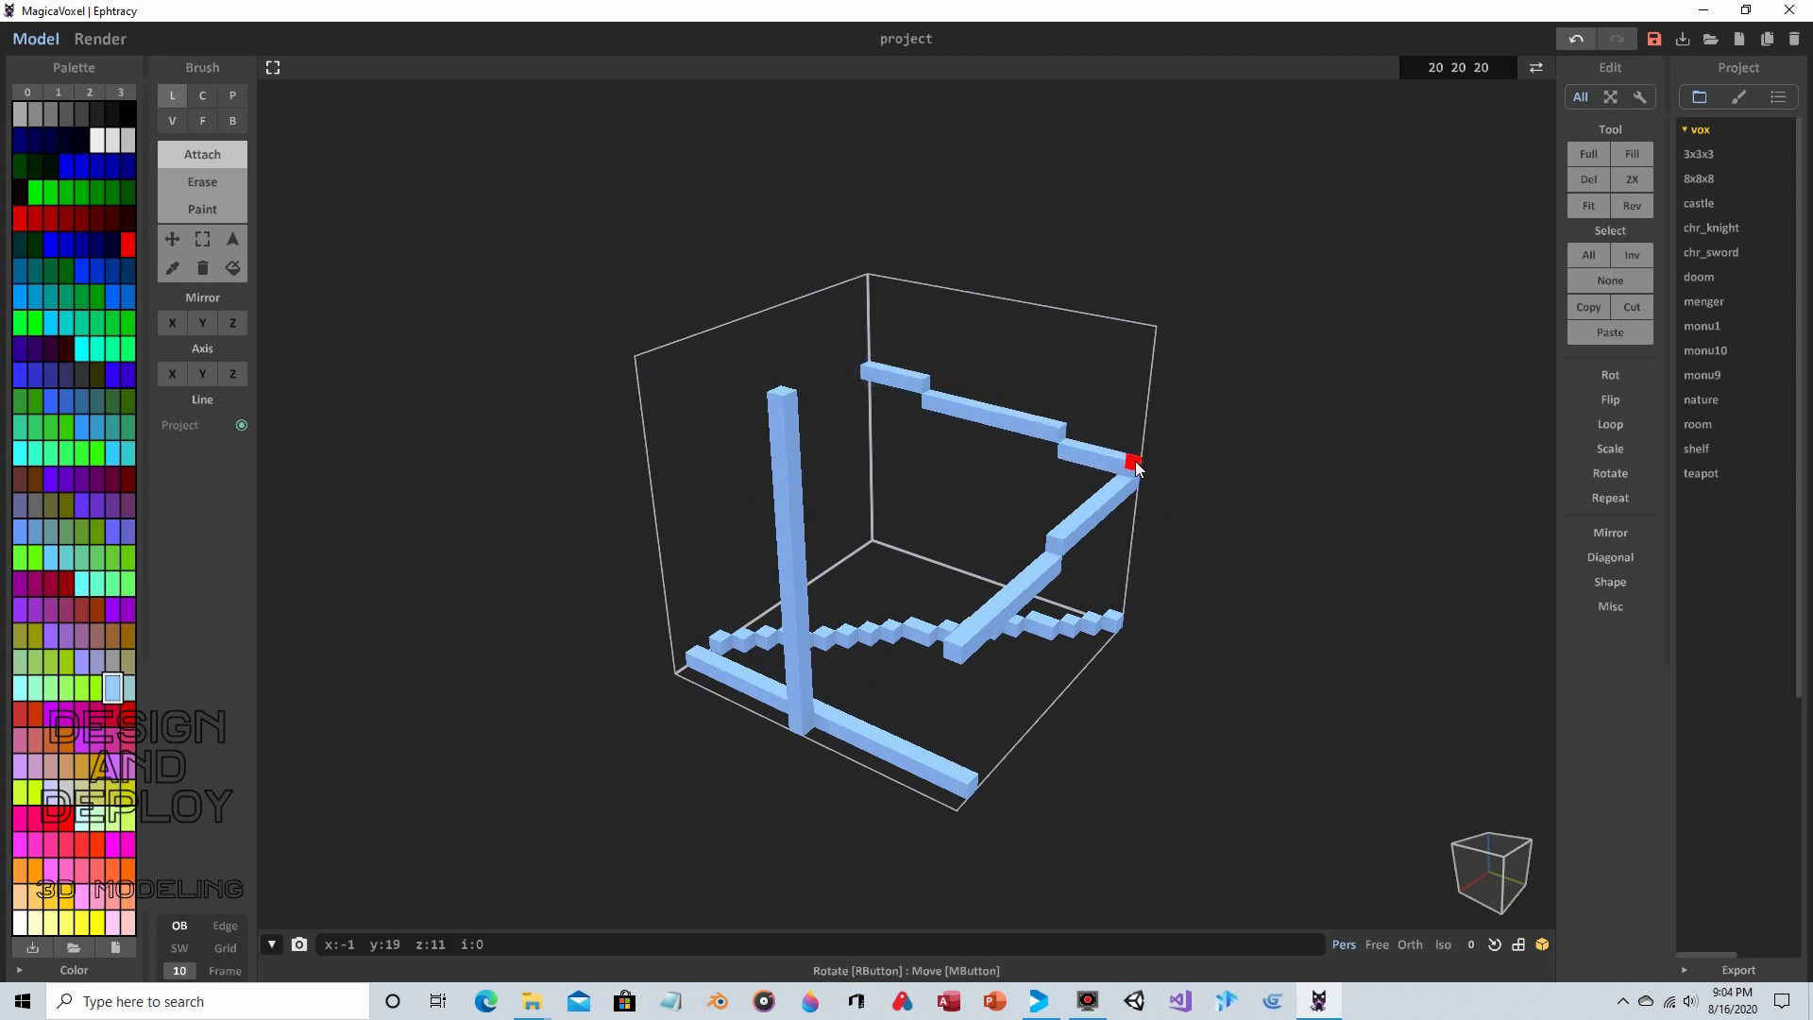
right_drag(1135, 461, 622, 390)
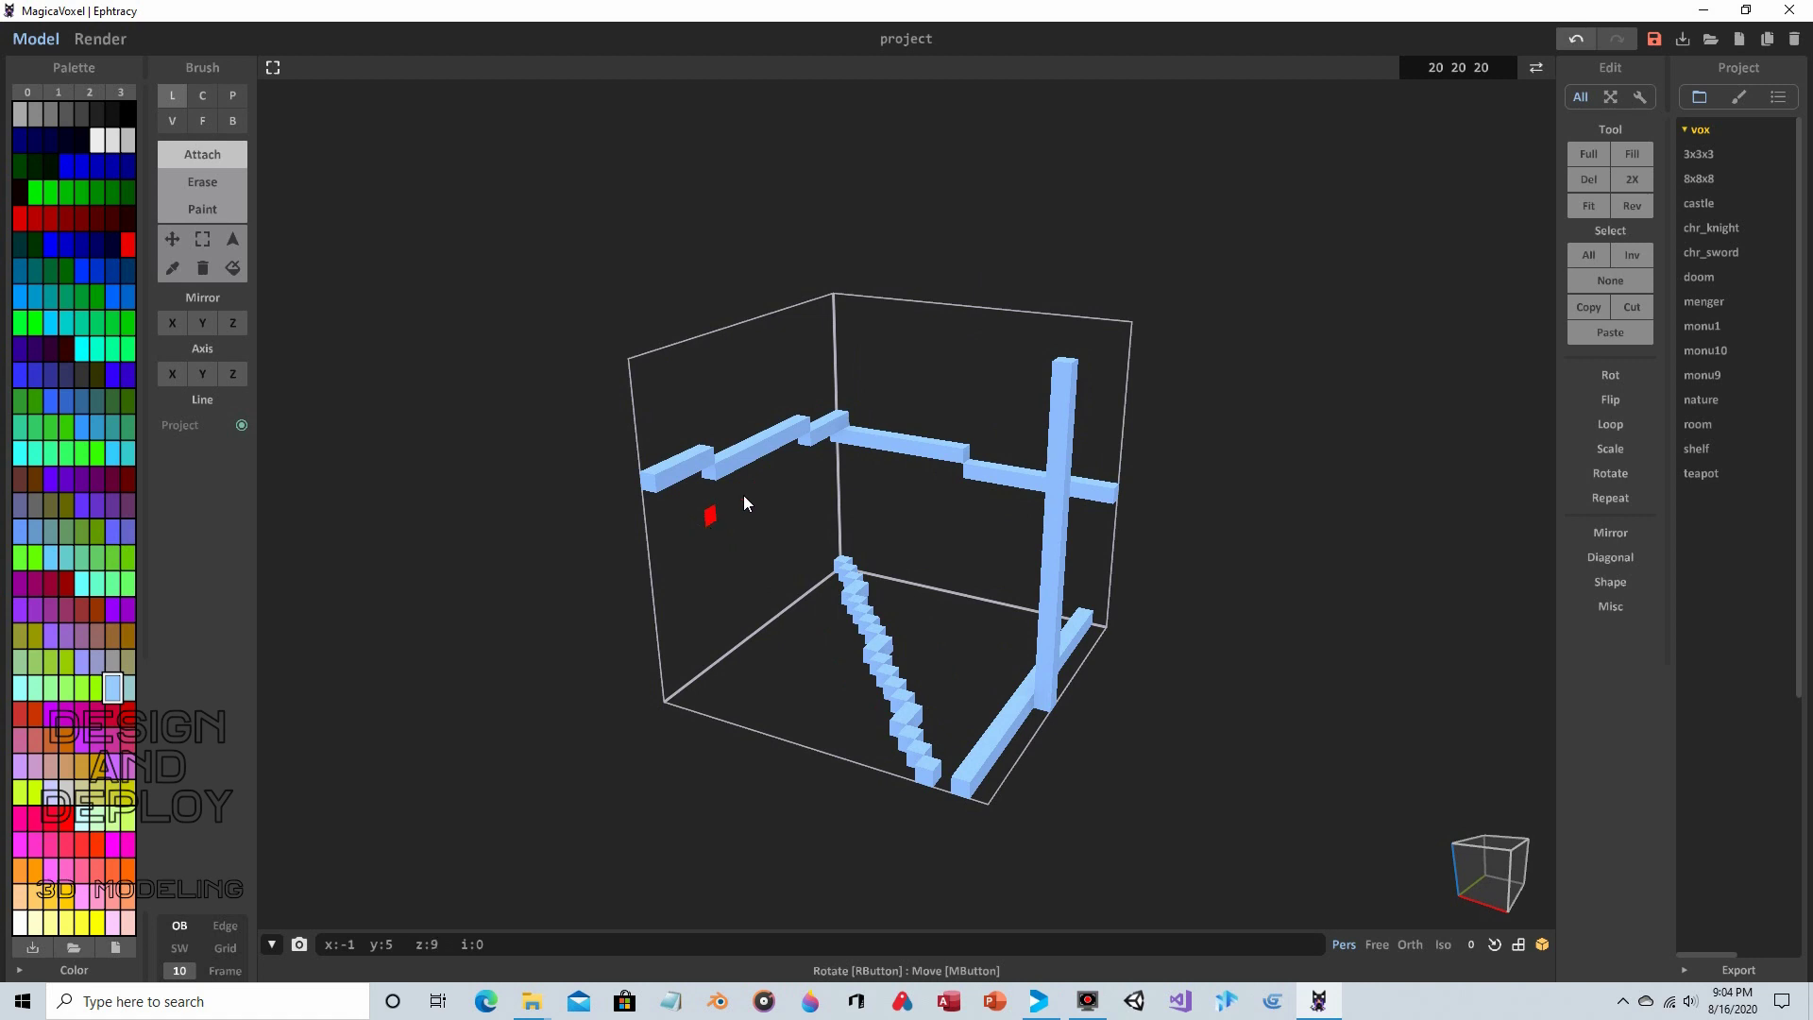
Add straight lines along all four edges of the y 20 wall to form a rectangular frame
mouse_move(841, 304)
mouse_down()
mouse_move(1126, 331)
mouse_move(1103, 636)
mouse_up()
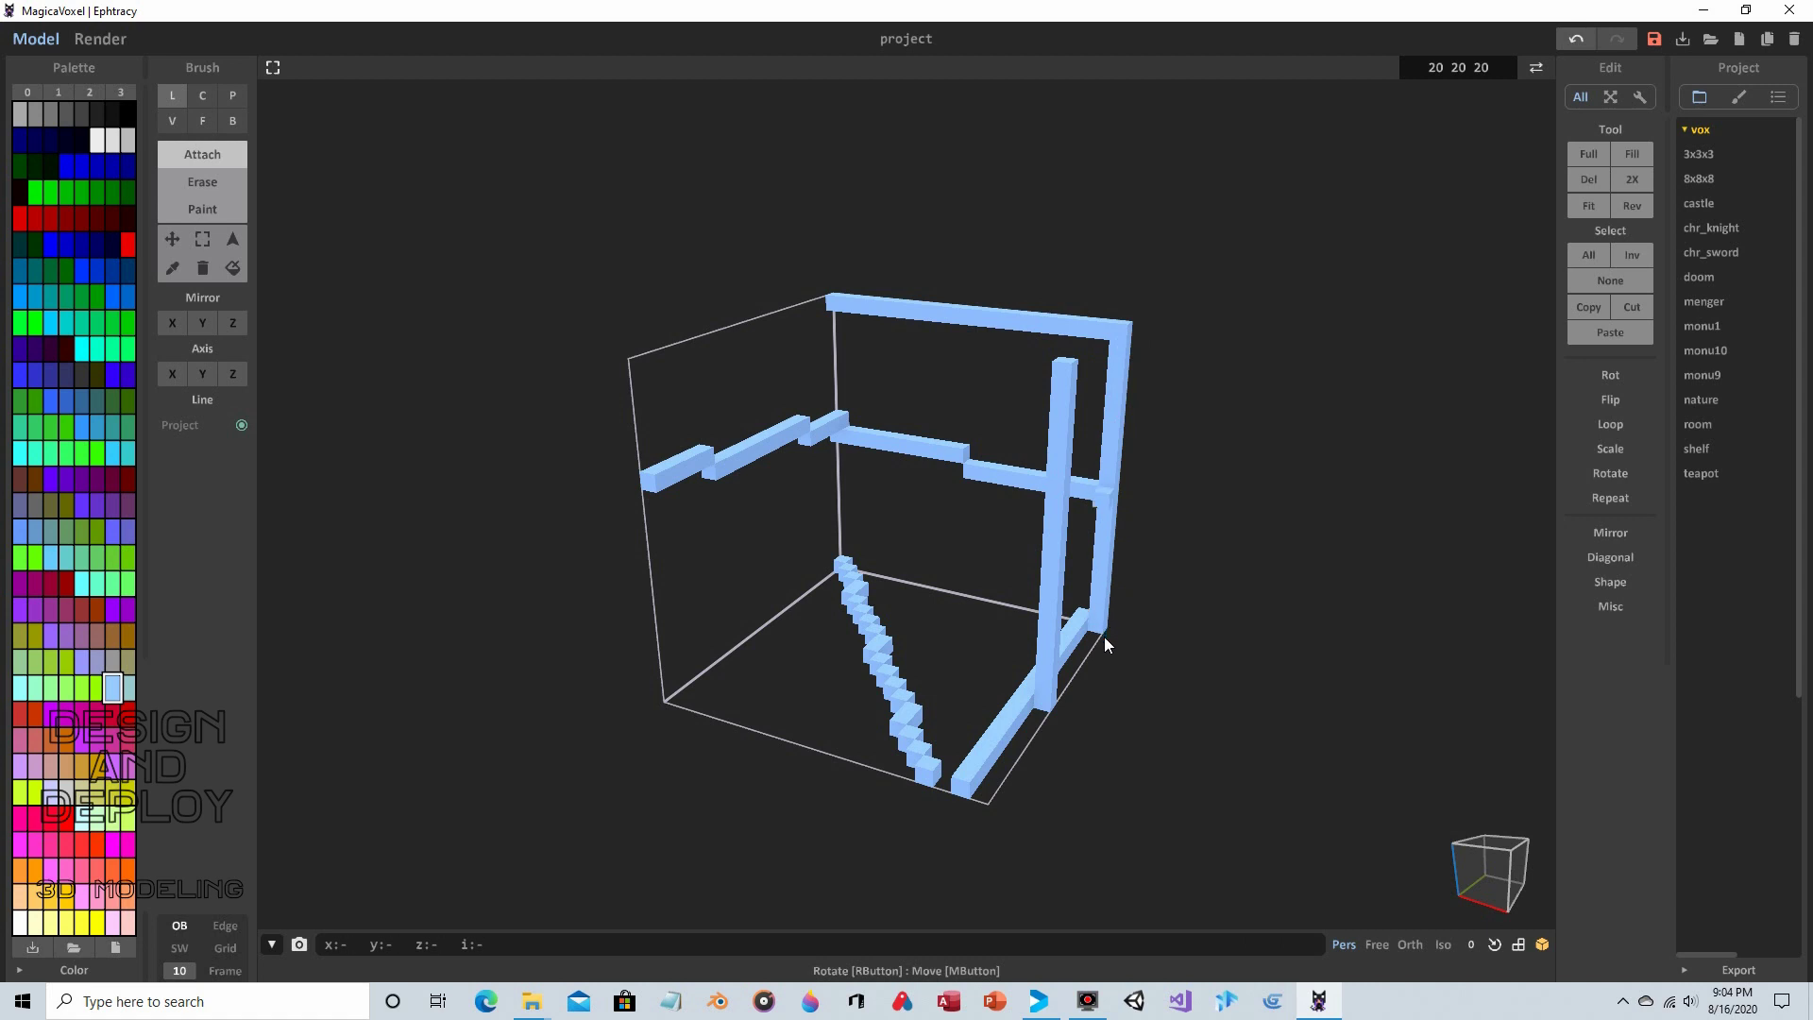
right_drag(1060, 614, 1117, 601)
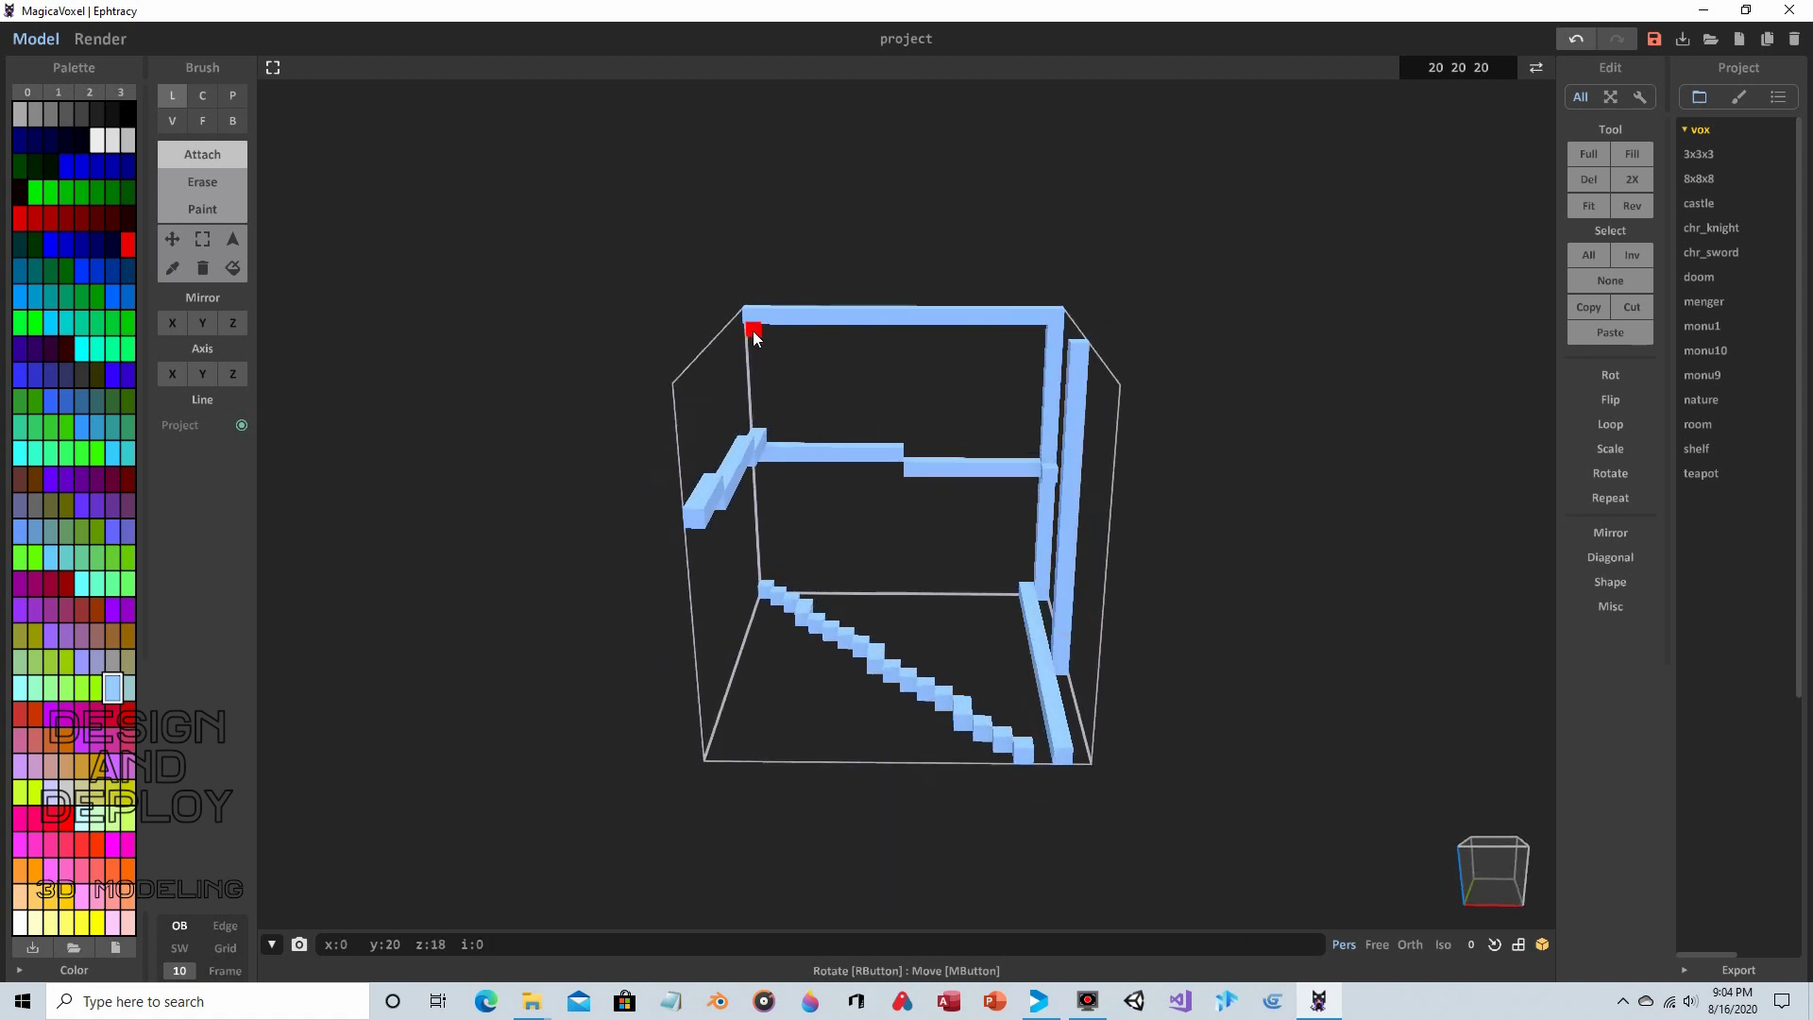
mouse_move(753, 336)
mouse_down()
mouse_move(768, 580)
mouse_move(1023, 593)
mouse_up()
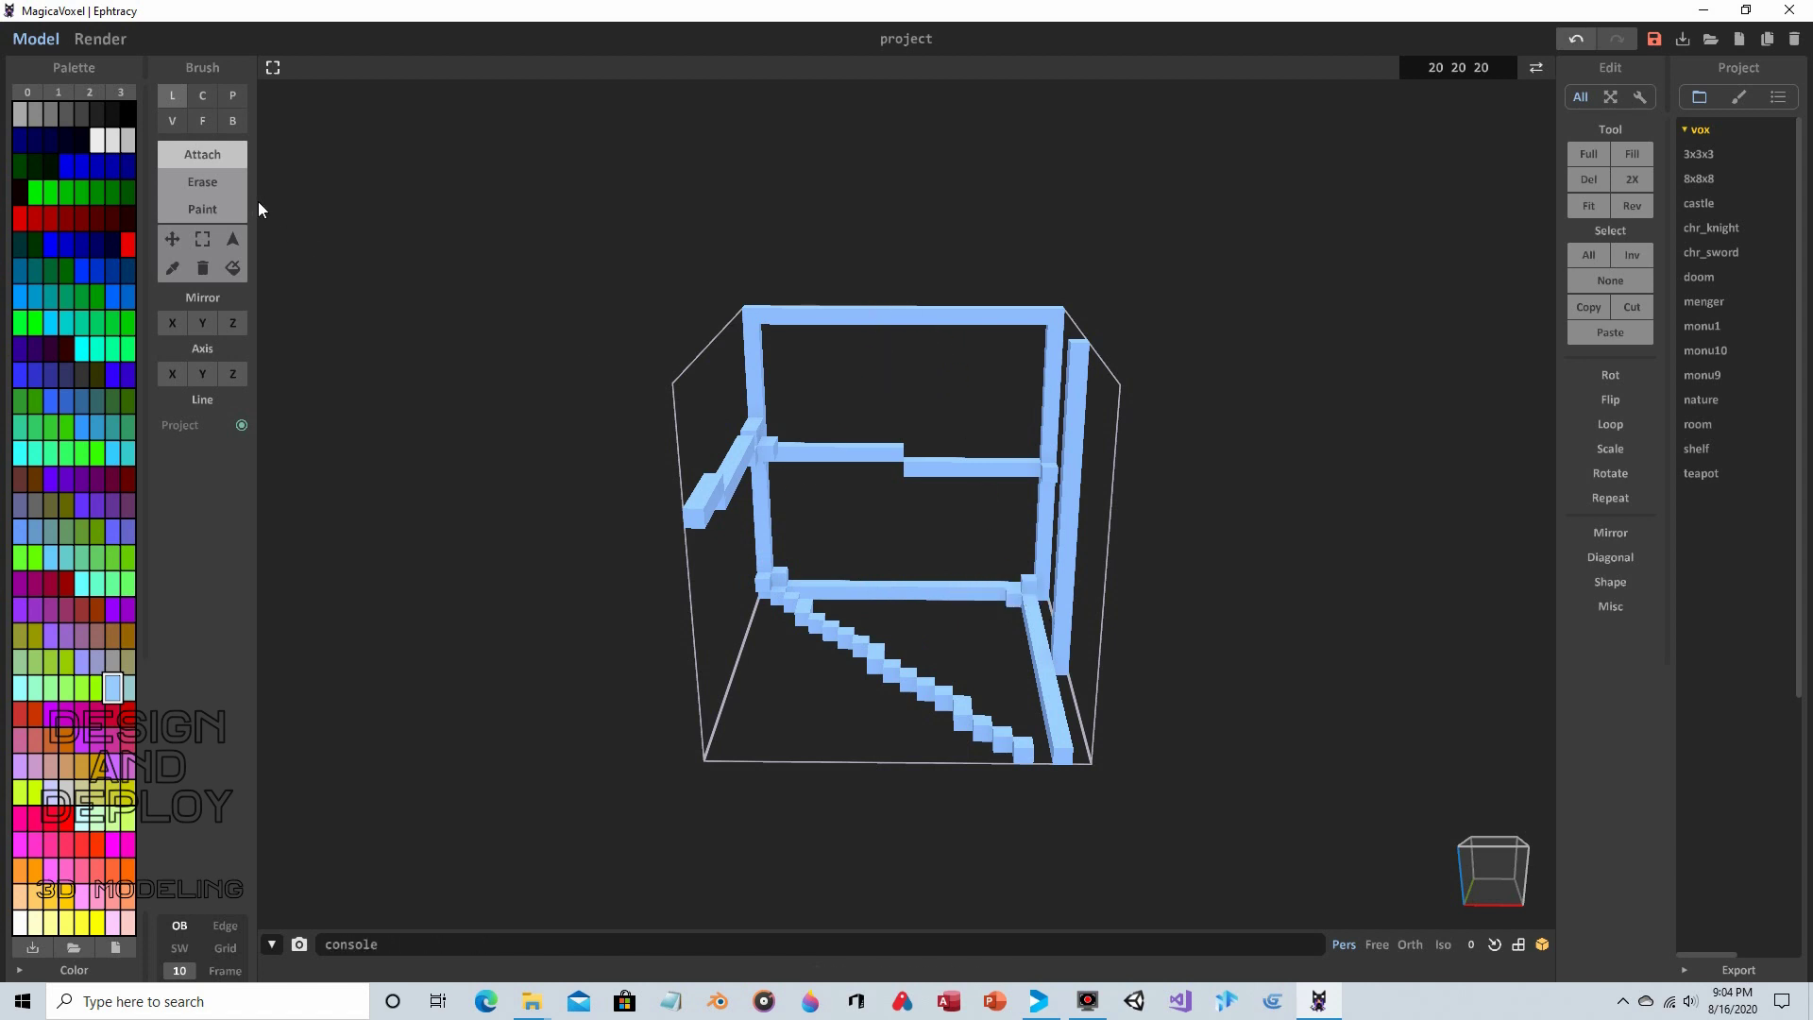
Add a large circle on the framed wall with the Center brush and freehand size 1 strokes over the wall and floor with the Voxel brush
click(202, 95)
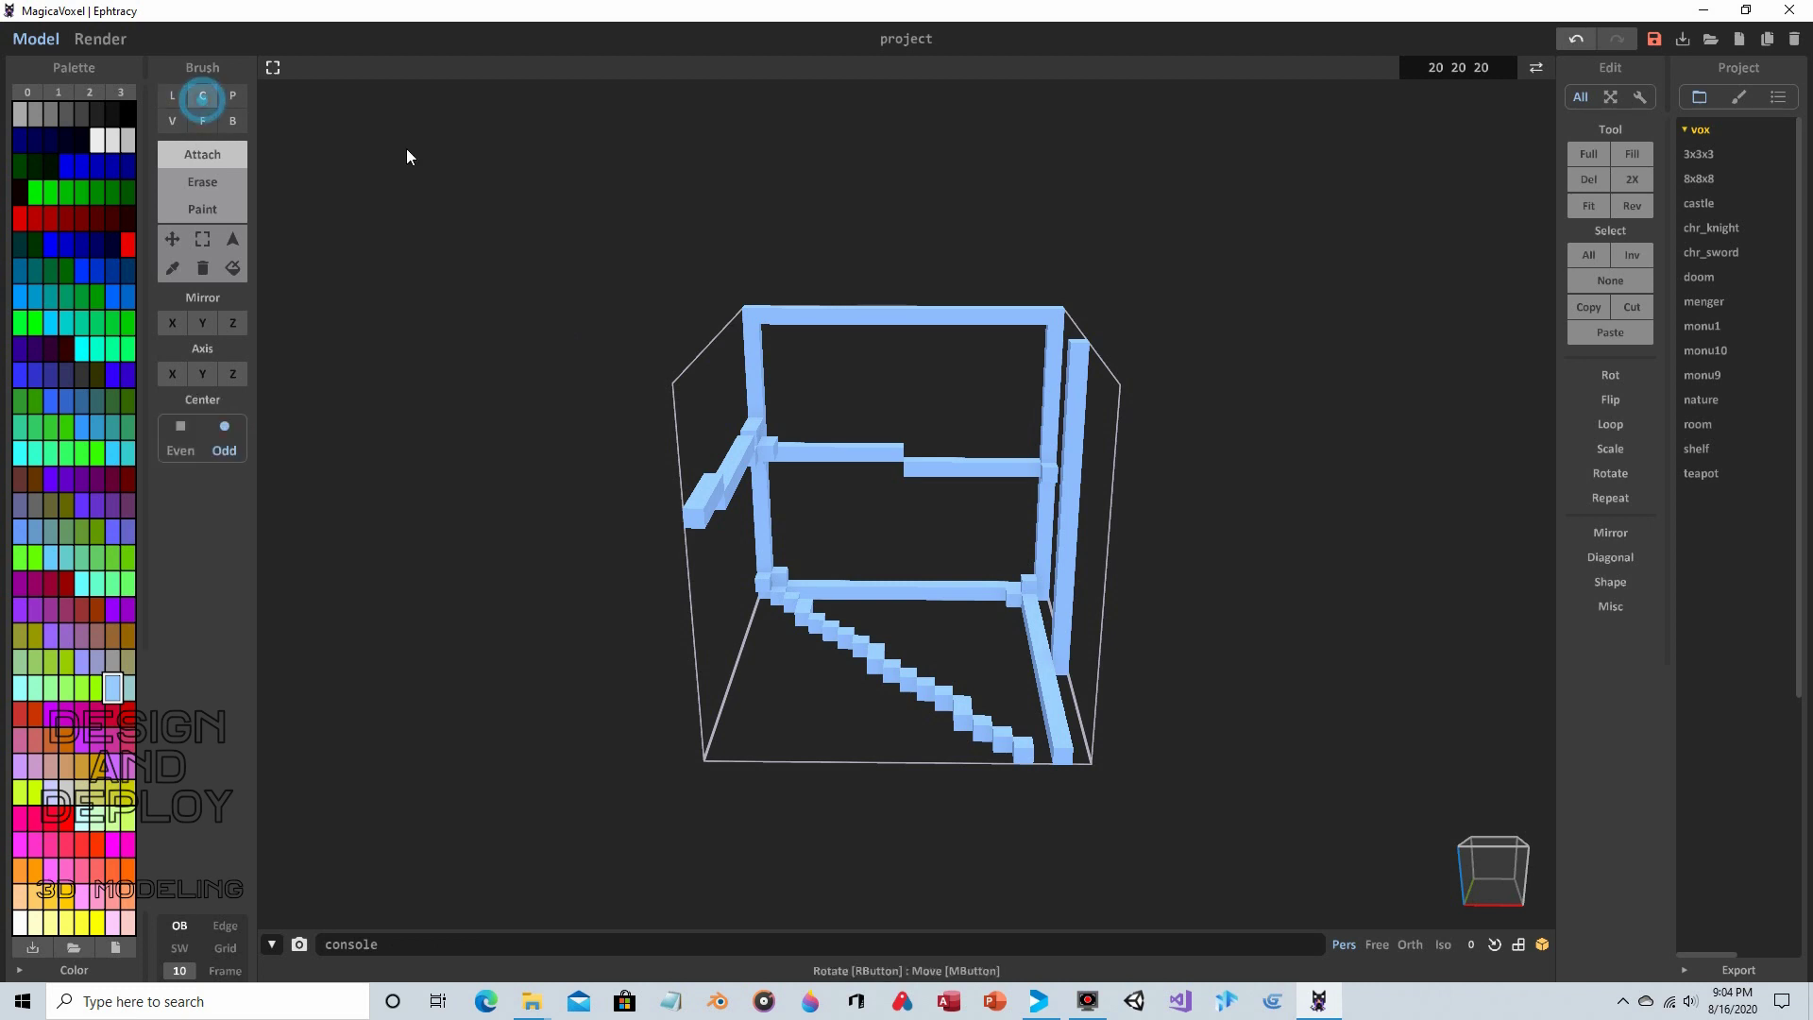
drag(895, 404, 836, 371)
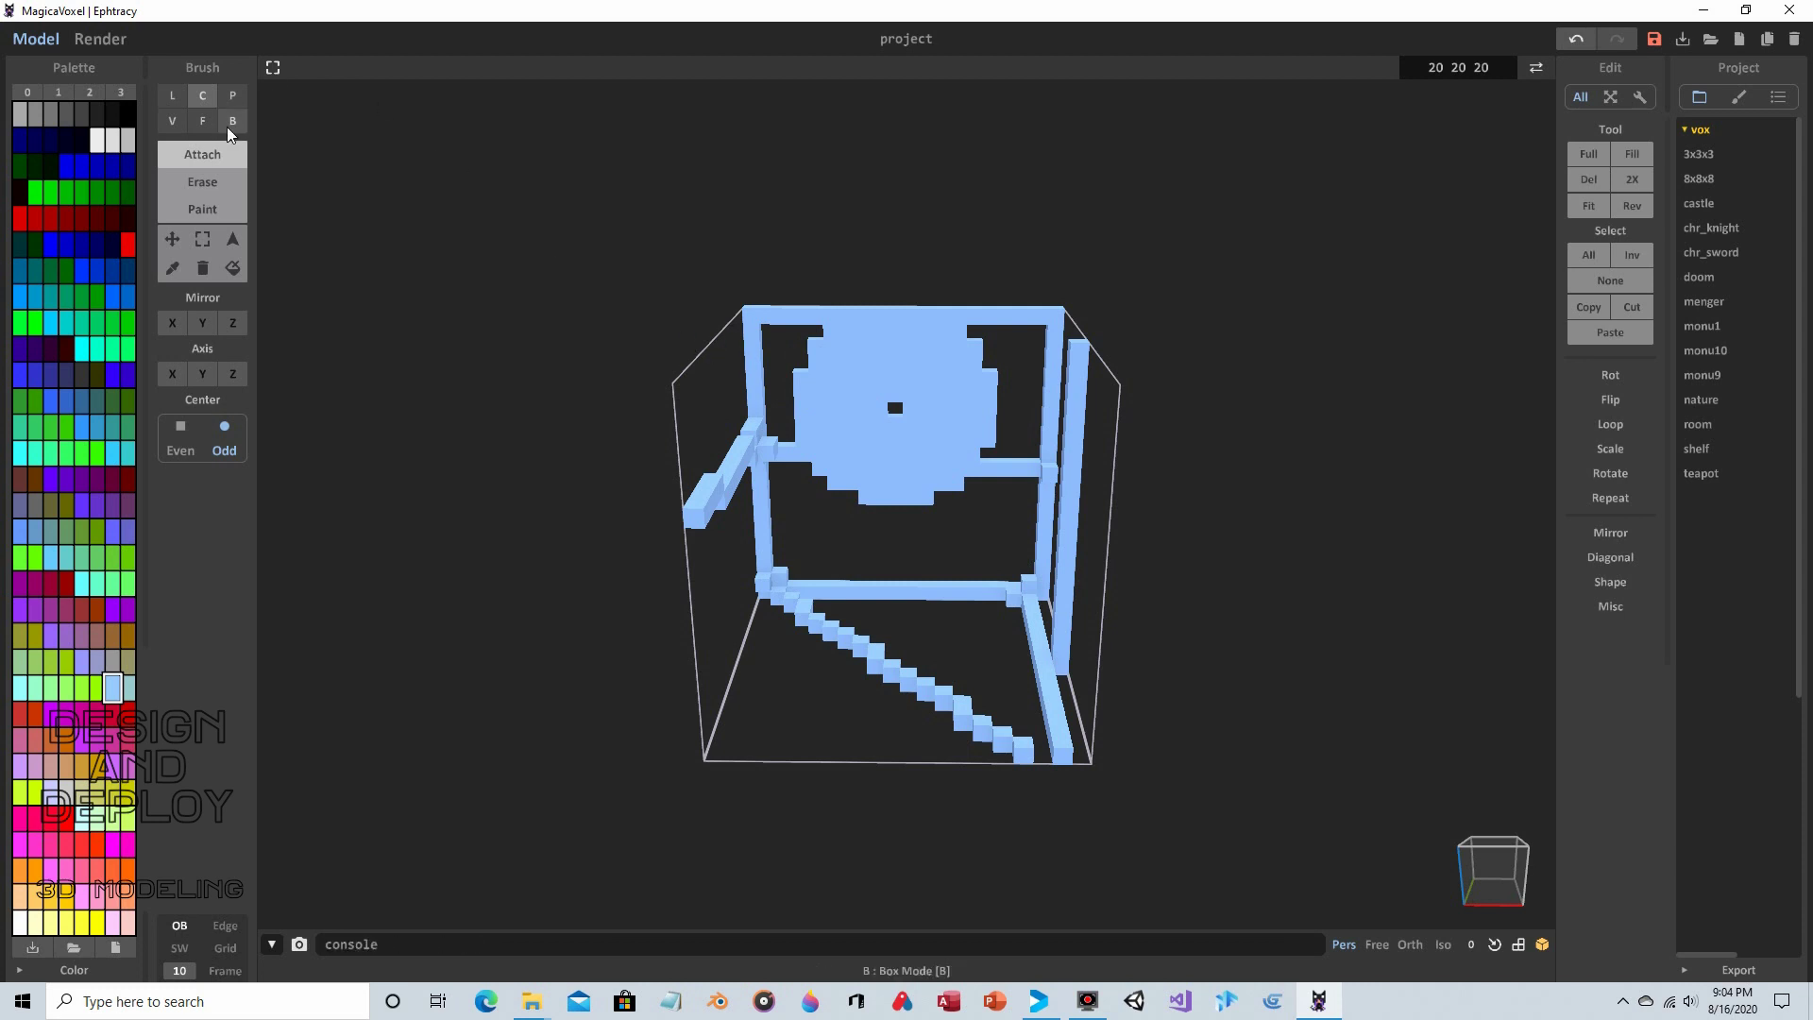
click(172, 120)
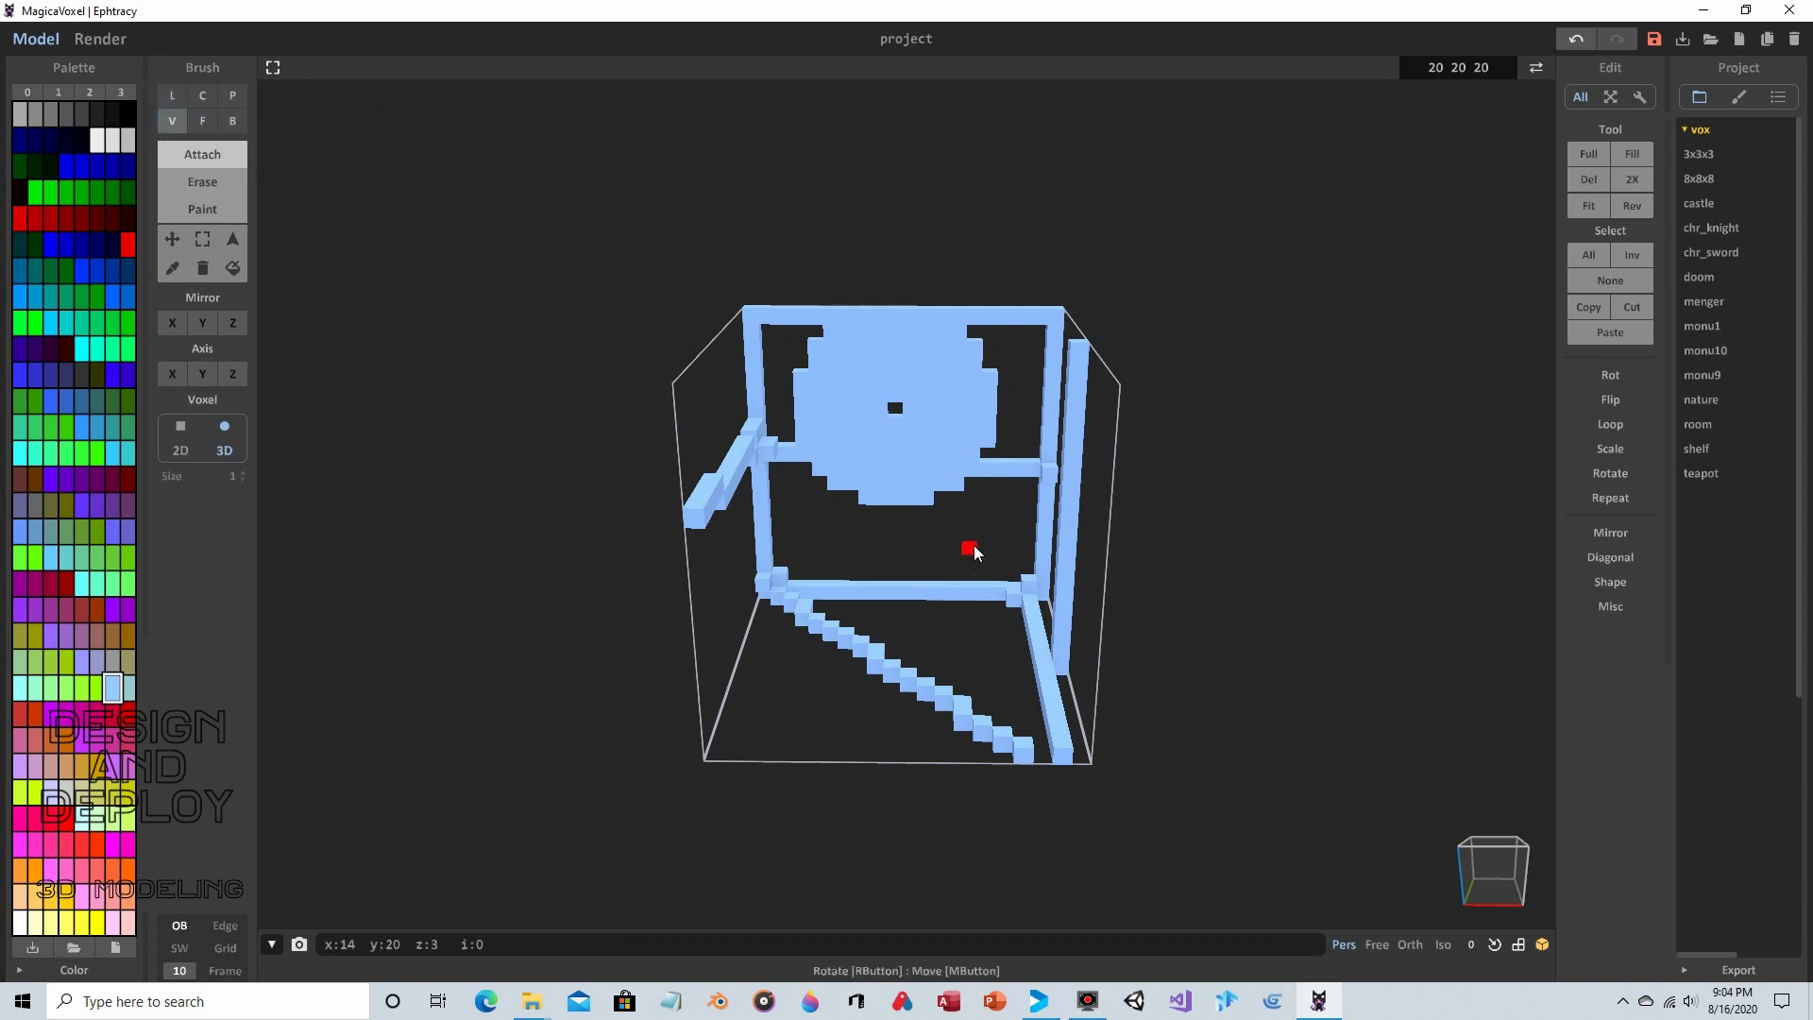
mouse_move(979, 530)
mouse_down()
mouse_move(870, 550)
mouse_move(991, 526)
mouse_move(783, 529)
mouse_move(996, 529)
mouse_move(903, 751)
mouse_move(849, 618)
mouse_move(870, 598)
mouse_move(804, 593)
mouse_move(831, 737)
mouse_move(1001, 690)
mouse_move(858, 732)
mouse_up()
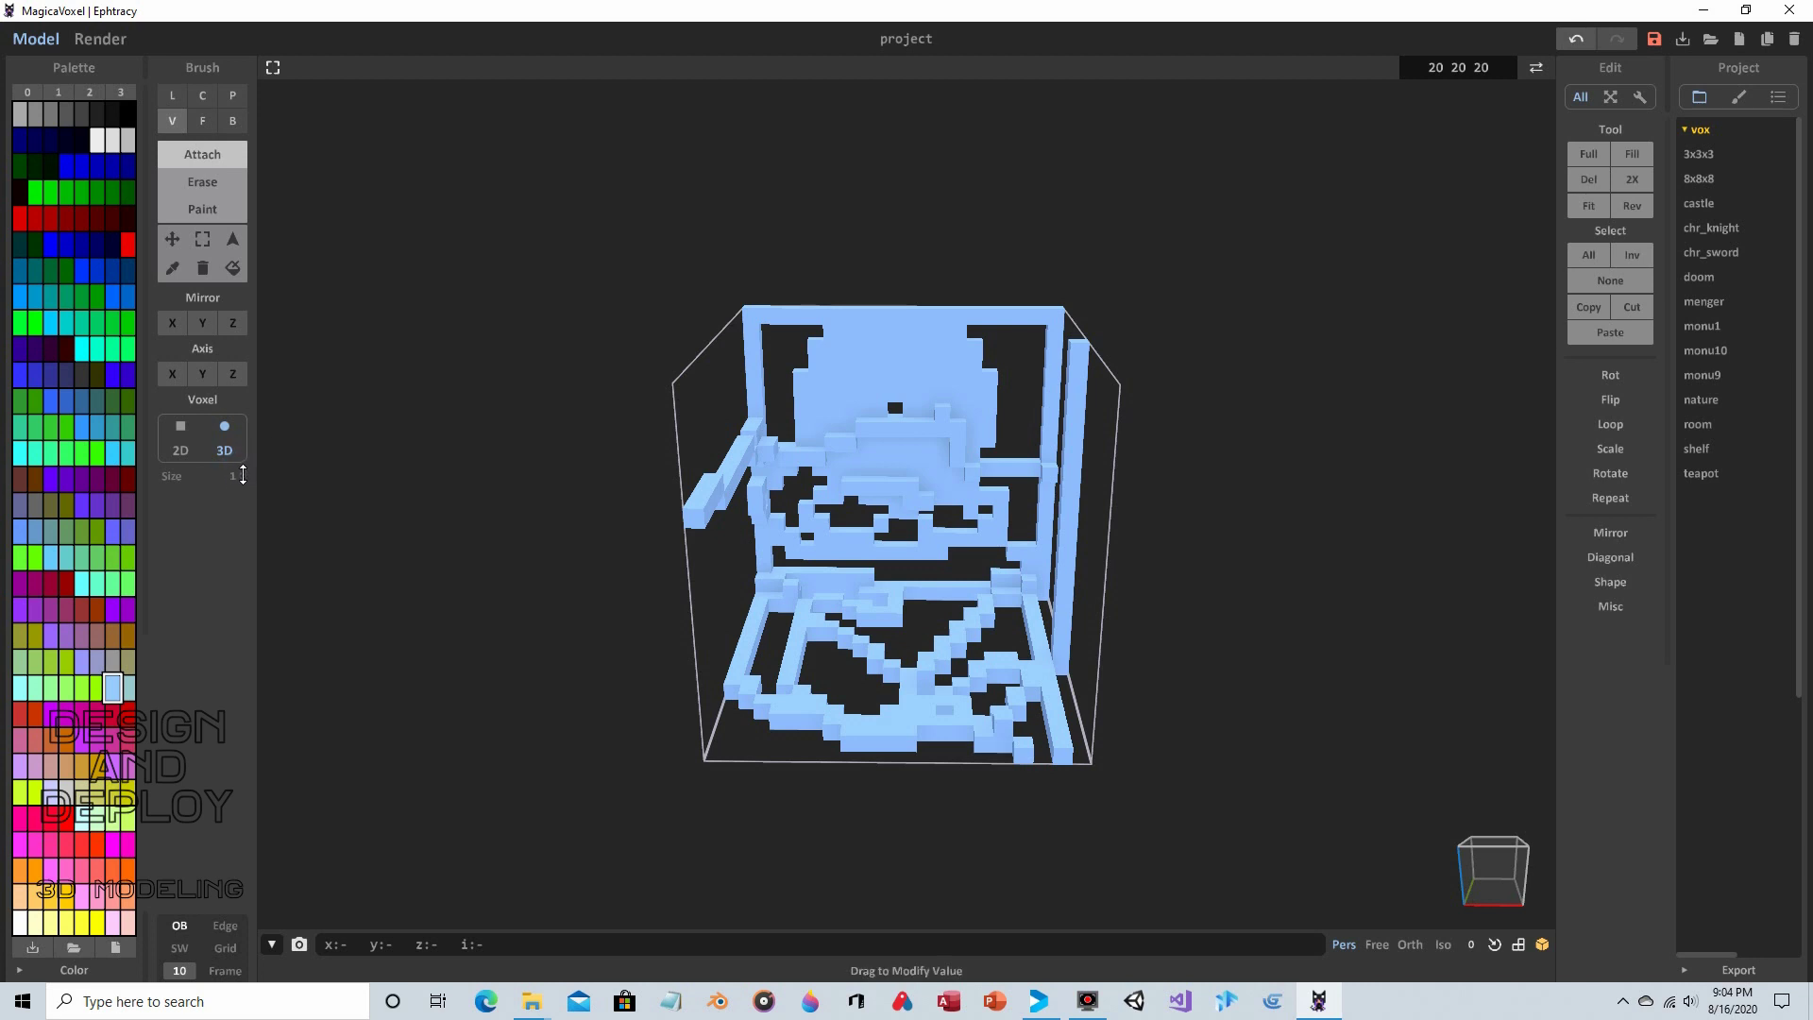
Set the Voxel brush size to 4 and add thick freehand strokes across the walls and floor
drag(242, 474, 243, 462)
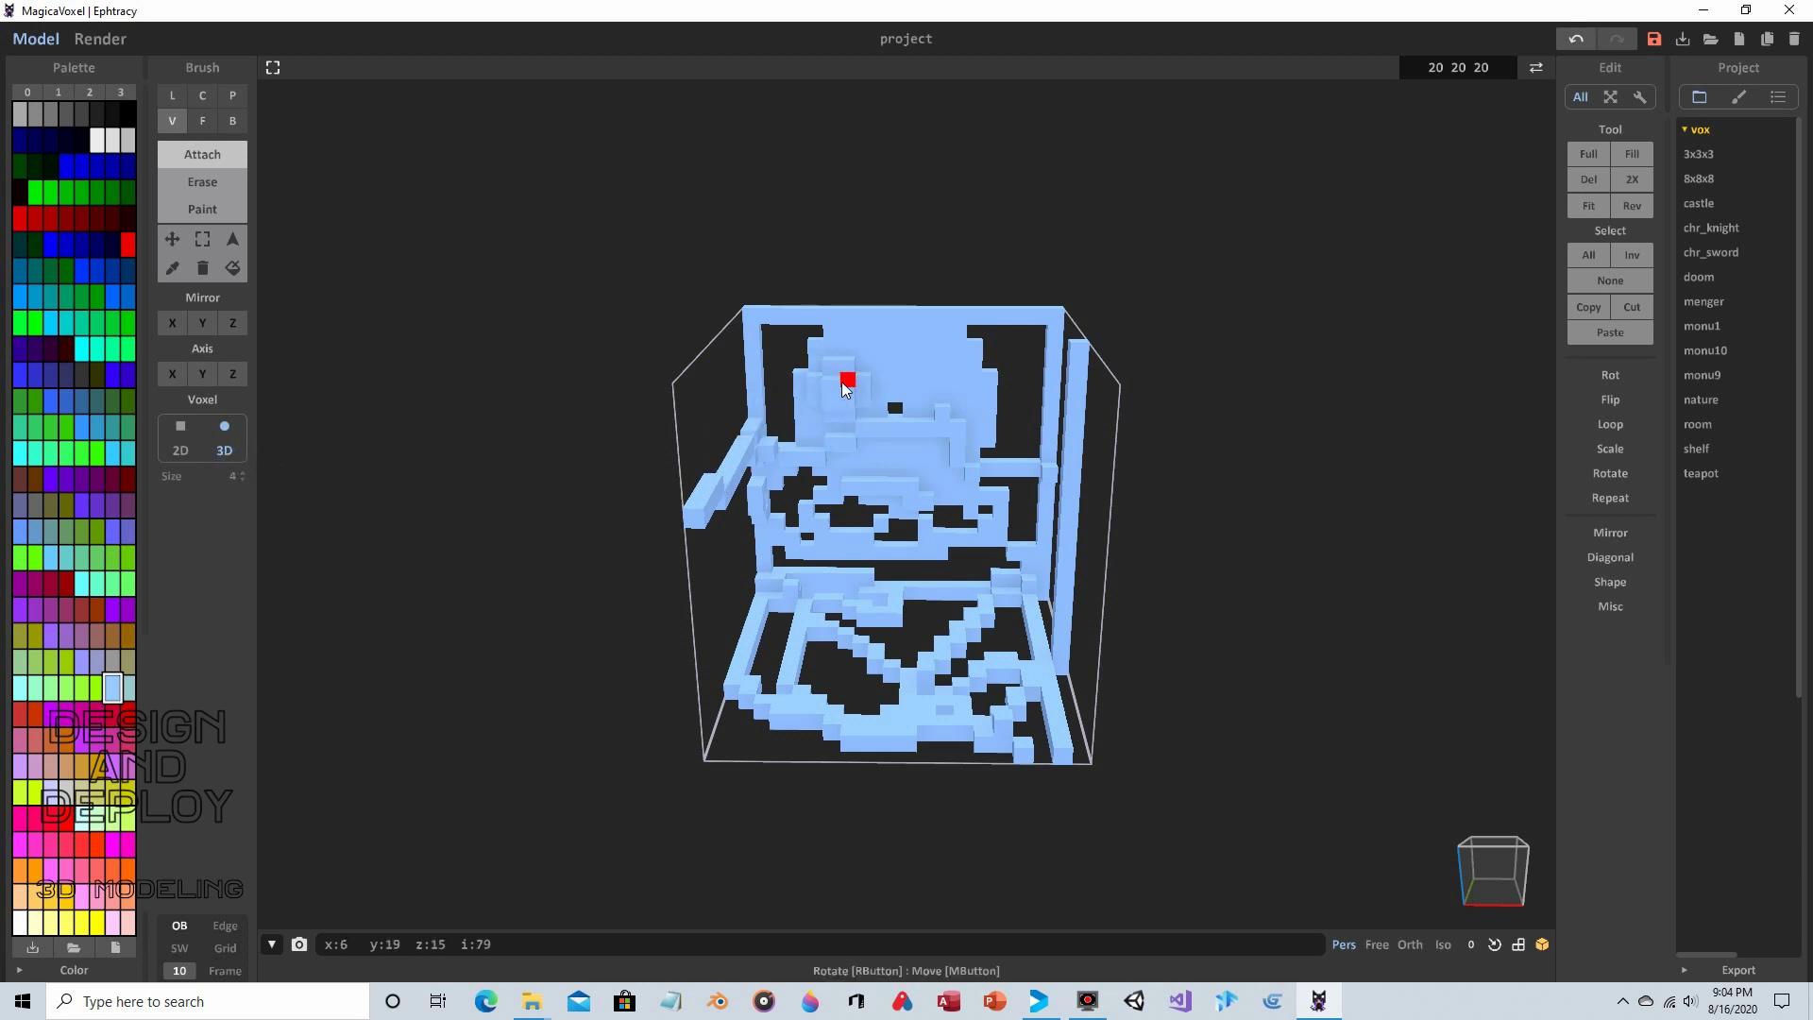
mouse_move(845, 389)
mouse_down()
mouse_move(854, 712)
mouse_move(695, 687)
mouse_up()
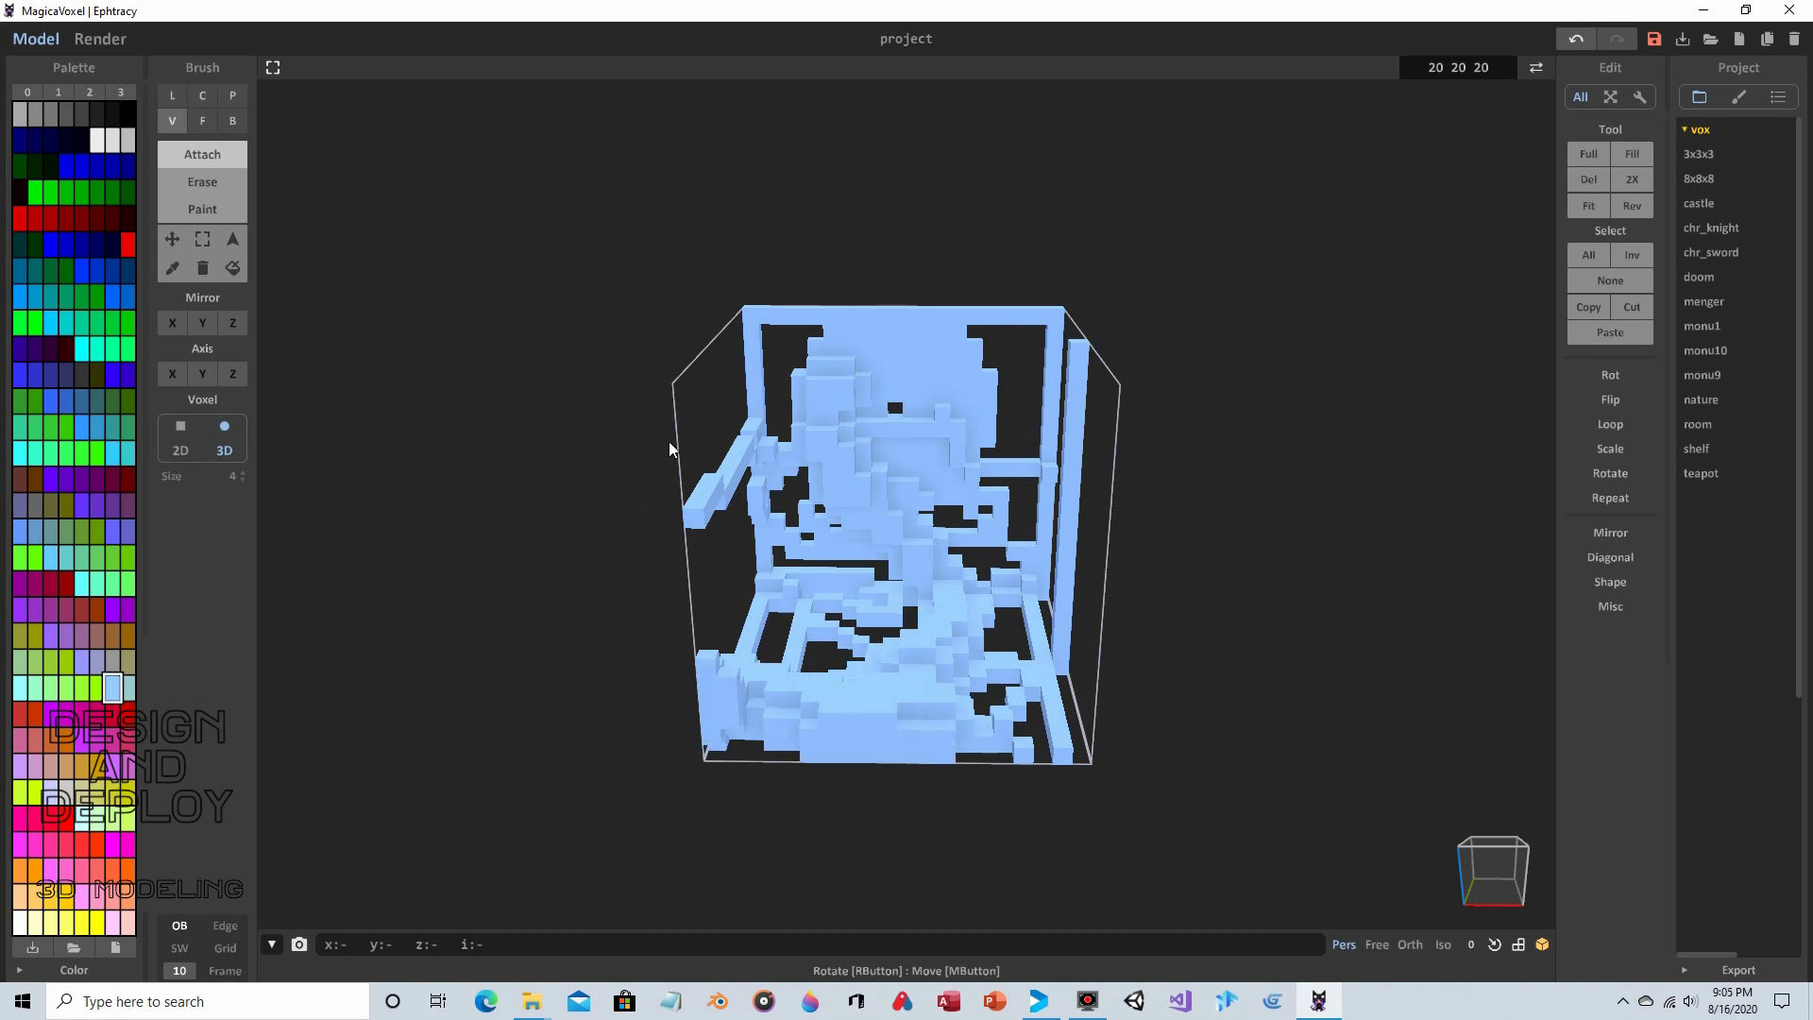
mouse_move(670, 449)
mouse_down()
mouse_move(717, 590)
mouse_move(972, 637)
mouse_move(1086, 453)
mouse_move(1071, 680)
mouse_move(834, 574)
mouse_move(1011, 353)
mouse_move(771, 385)
mouse_up()
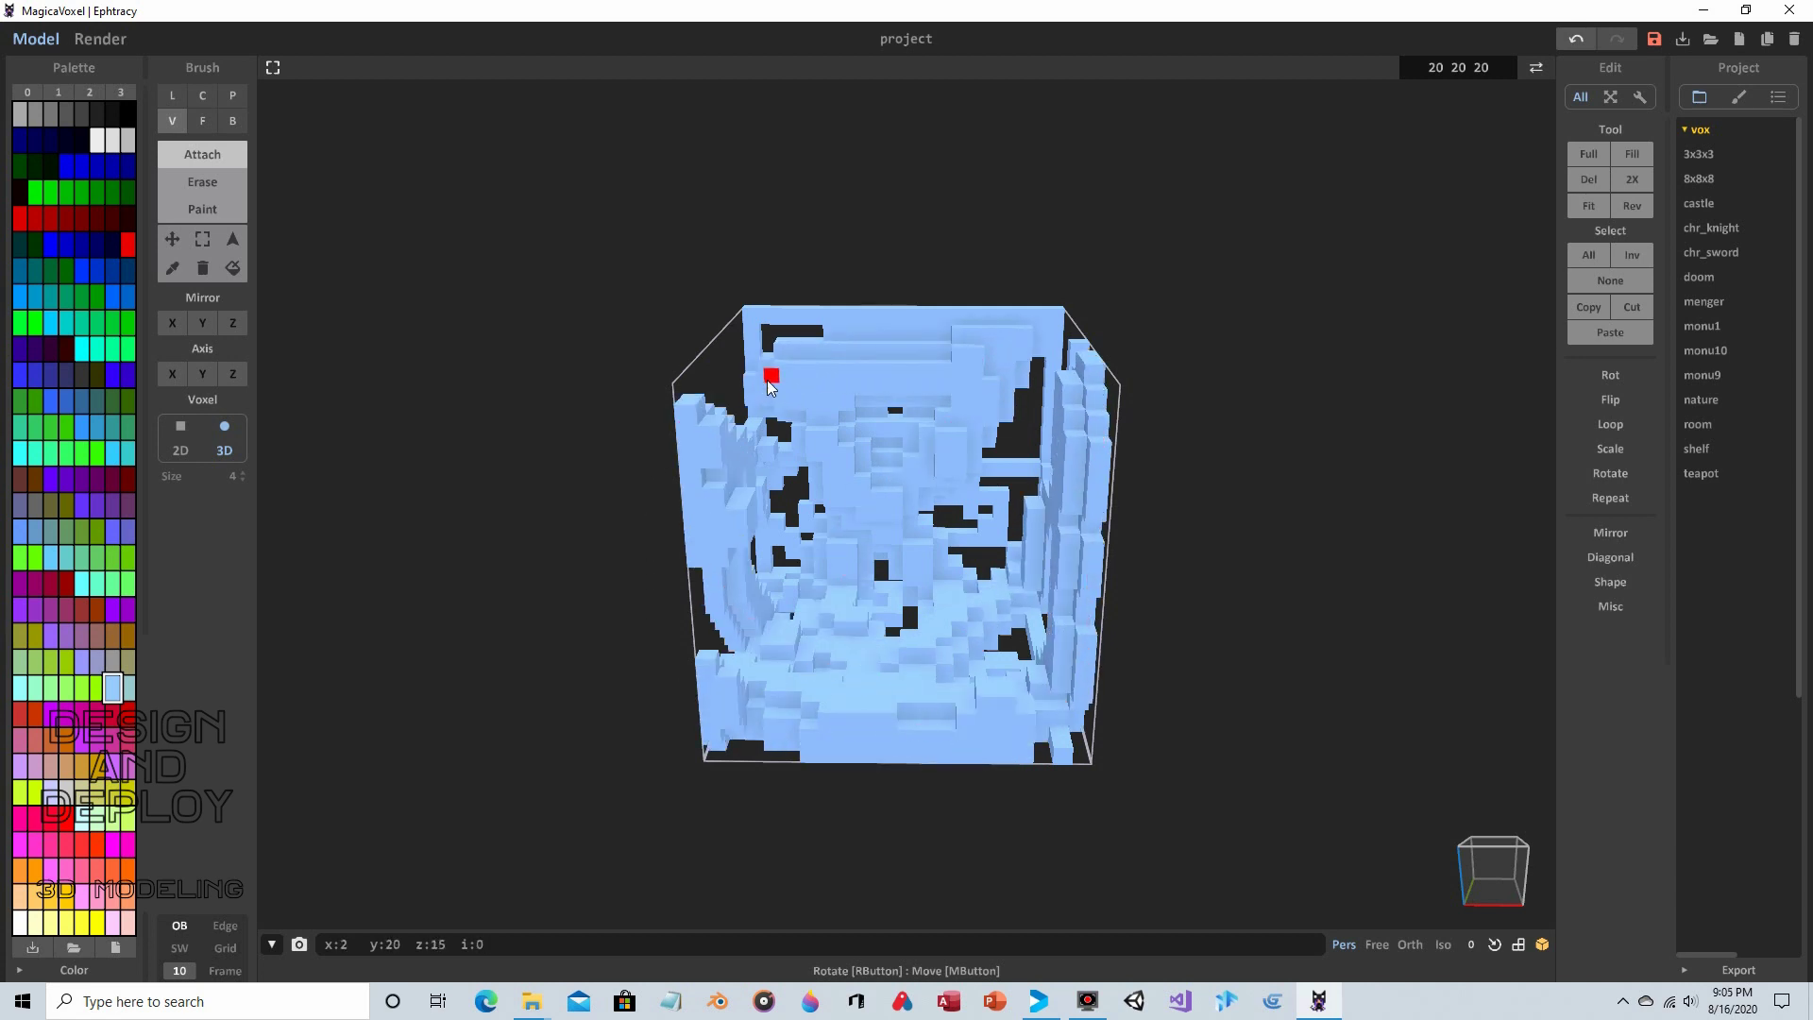
Add another thick freehand stroke down the x -1 wall with the size 4 Voxel brush
mouse_move(677, 438)
mouse_down()
mouse_move(799, 563)
mouse_move(1034, 619)
mouse_move(647, 609)
mouse_up()
right_drag(543, 439, 653, 491)
right_drag(853, 706, 878, 609)
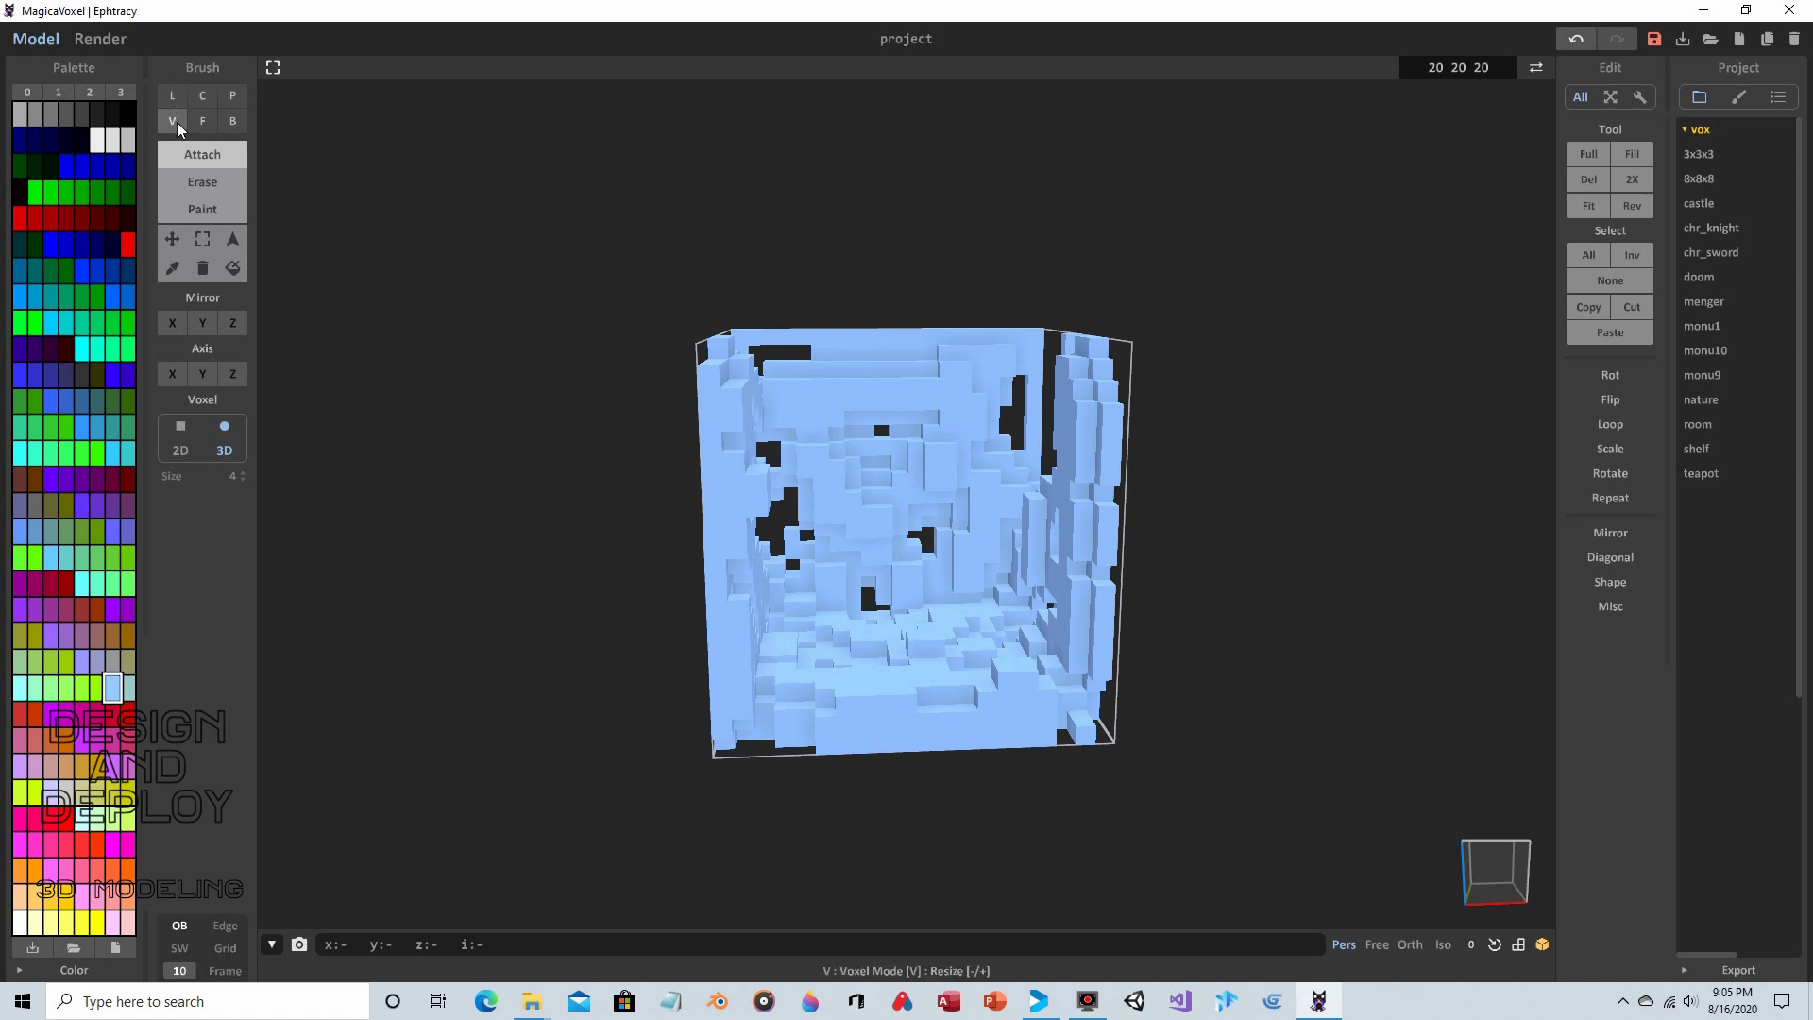
Extrude connected faces on the floor and the x 19 side wall inward with the Face brush in Attach mode
click(201, 121)
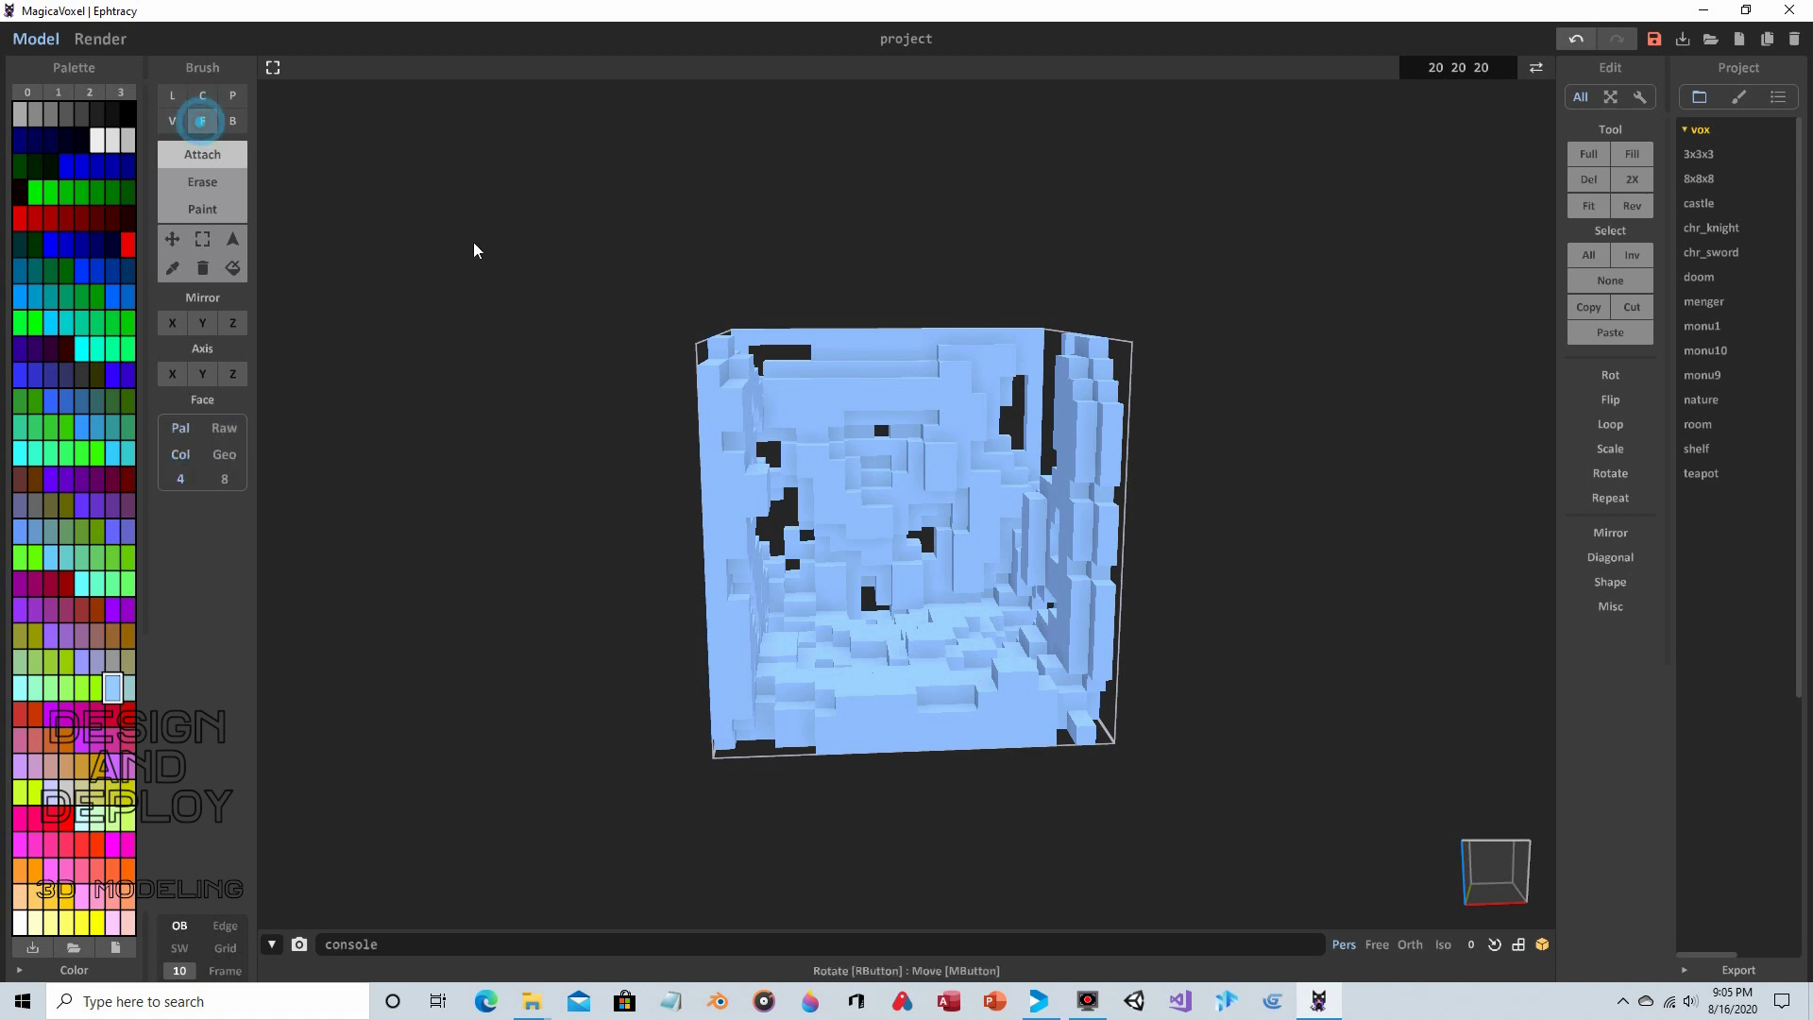
right_drag(1133, 336, 1270, 344)
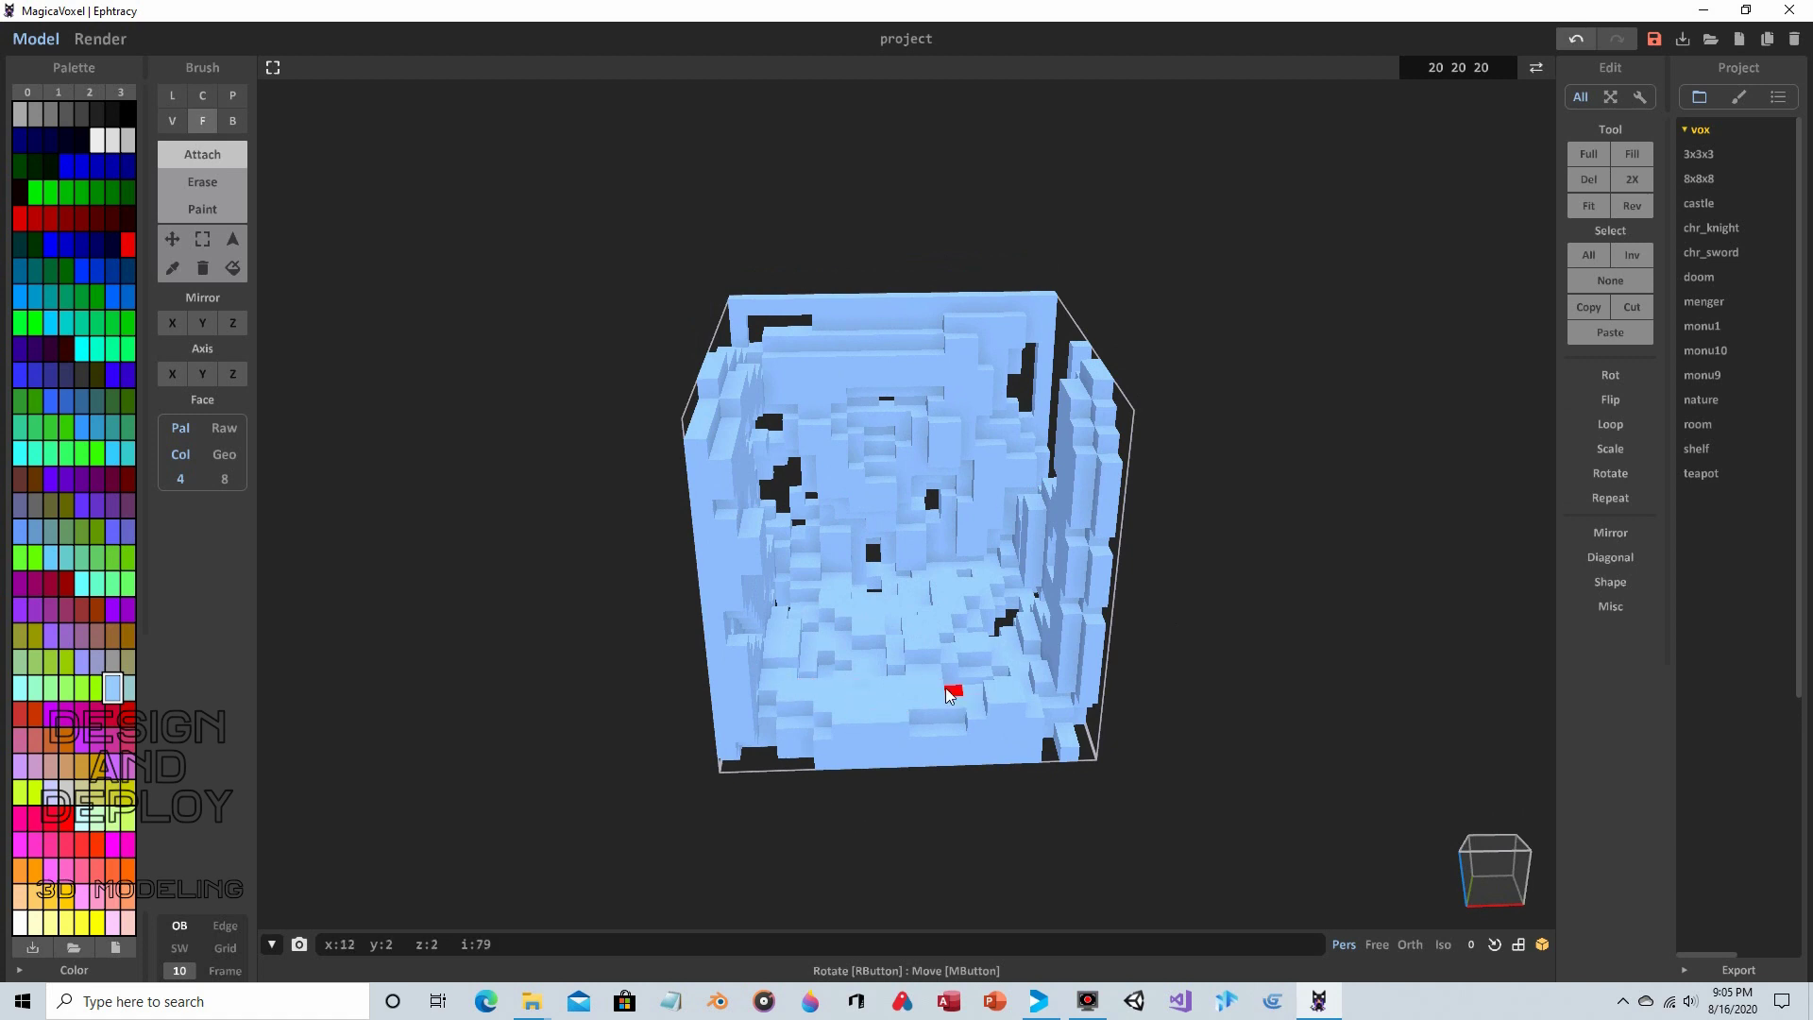
right_drag(951, 688, 915, 692)
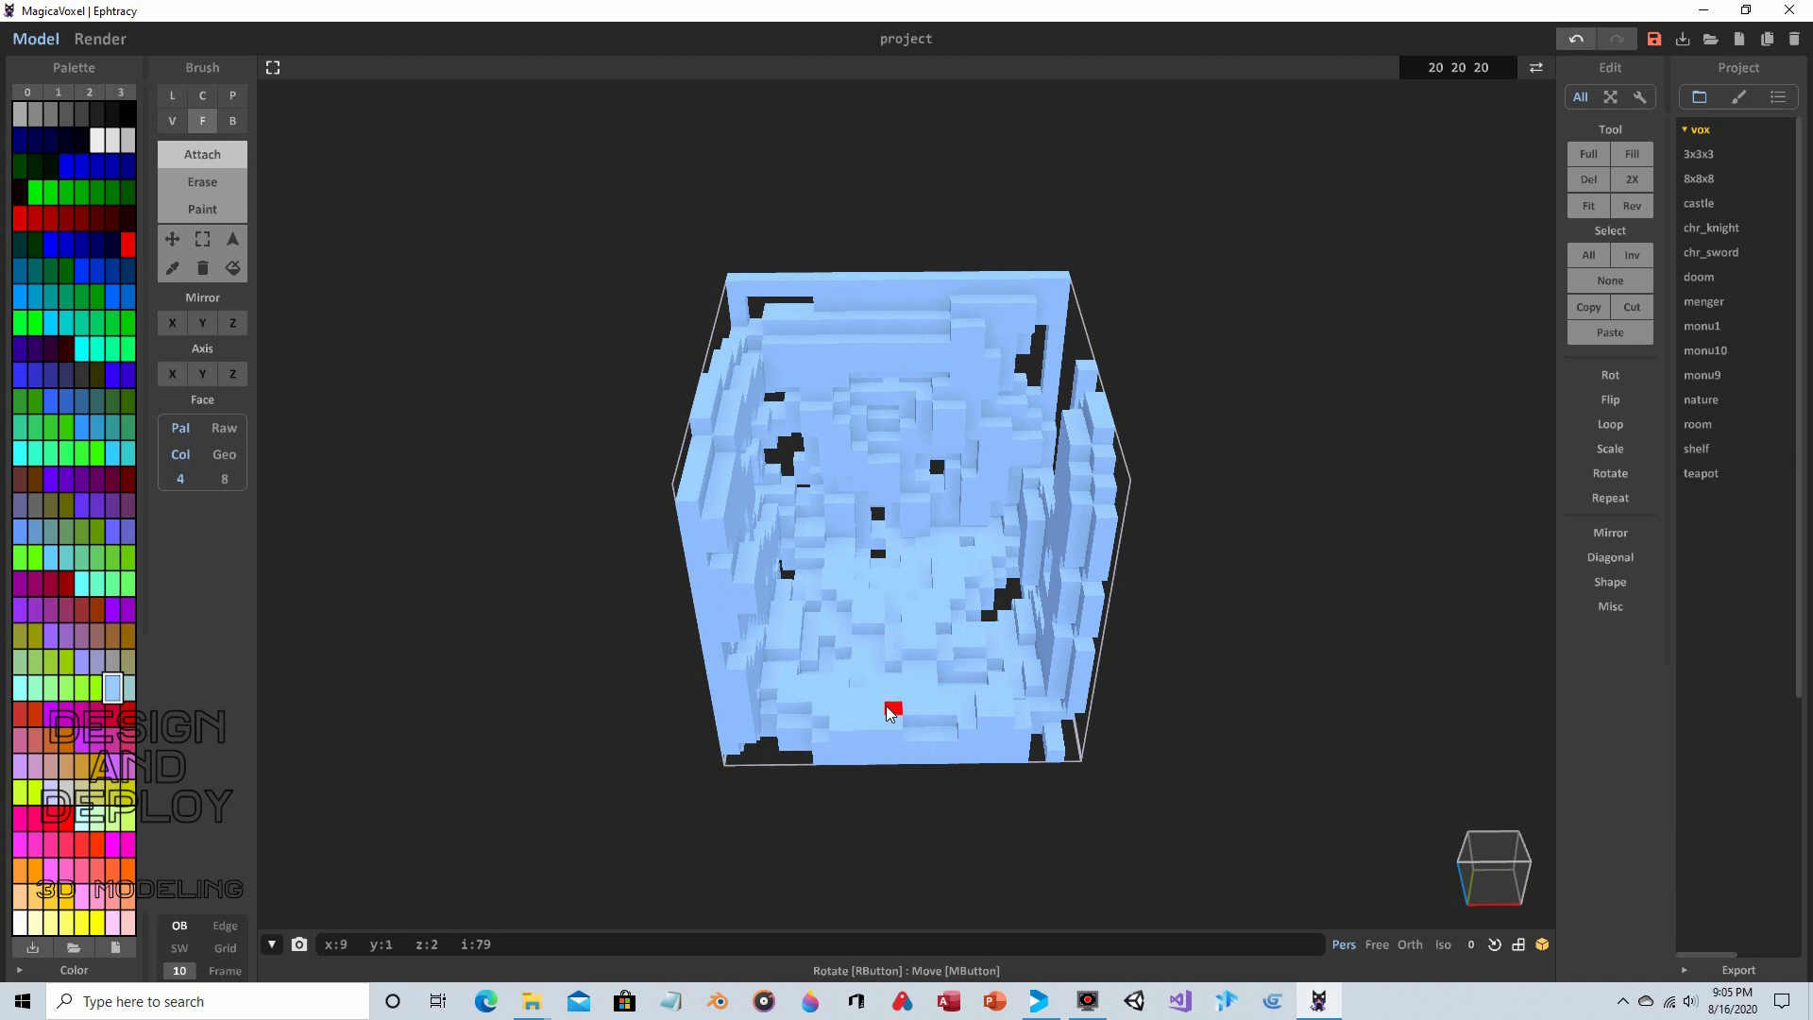
mouse_move(892, 716)
right_down()
mouse_move(878, 790)
mouse_move(906, 818)
mouse_move(943, 668)
mouse_move(906, 714)
right_up()
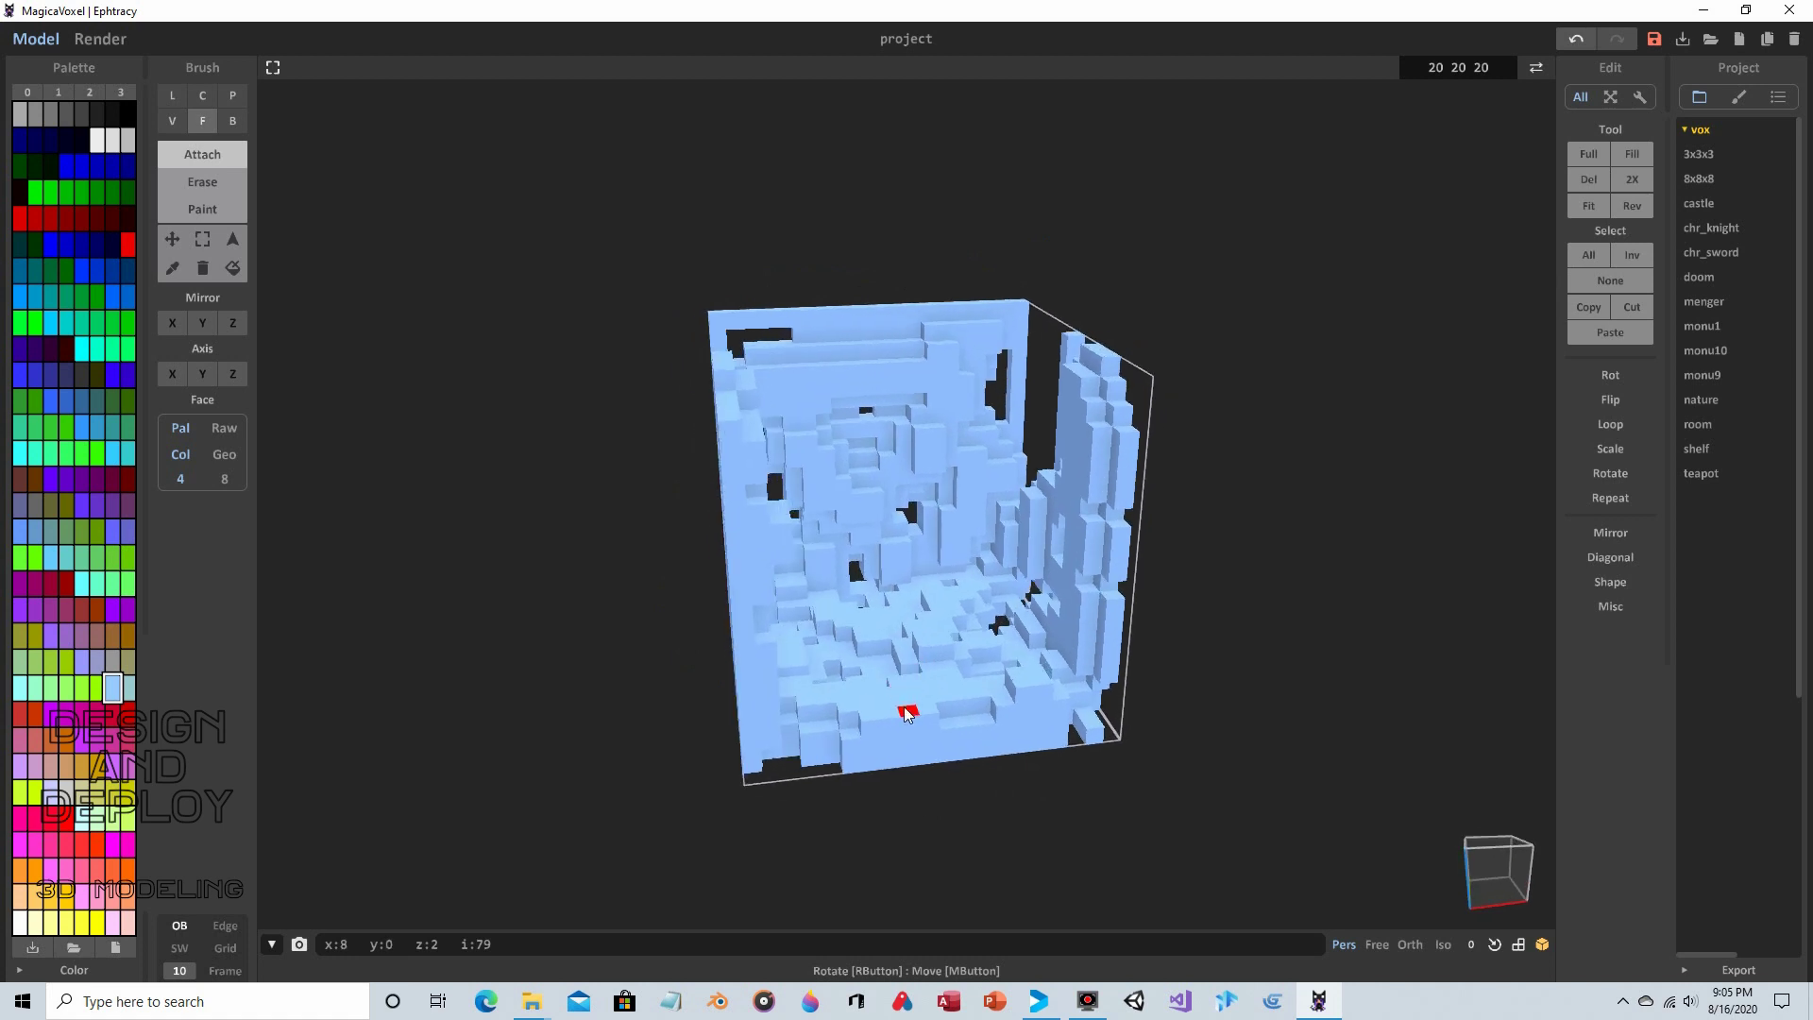
right_drag(943, 636, 942, 717)
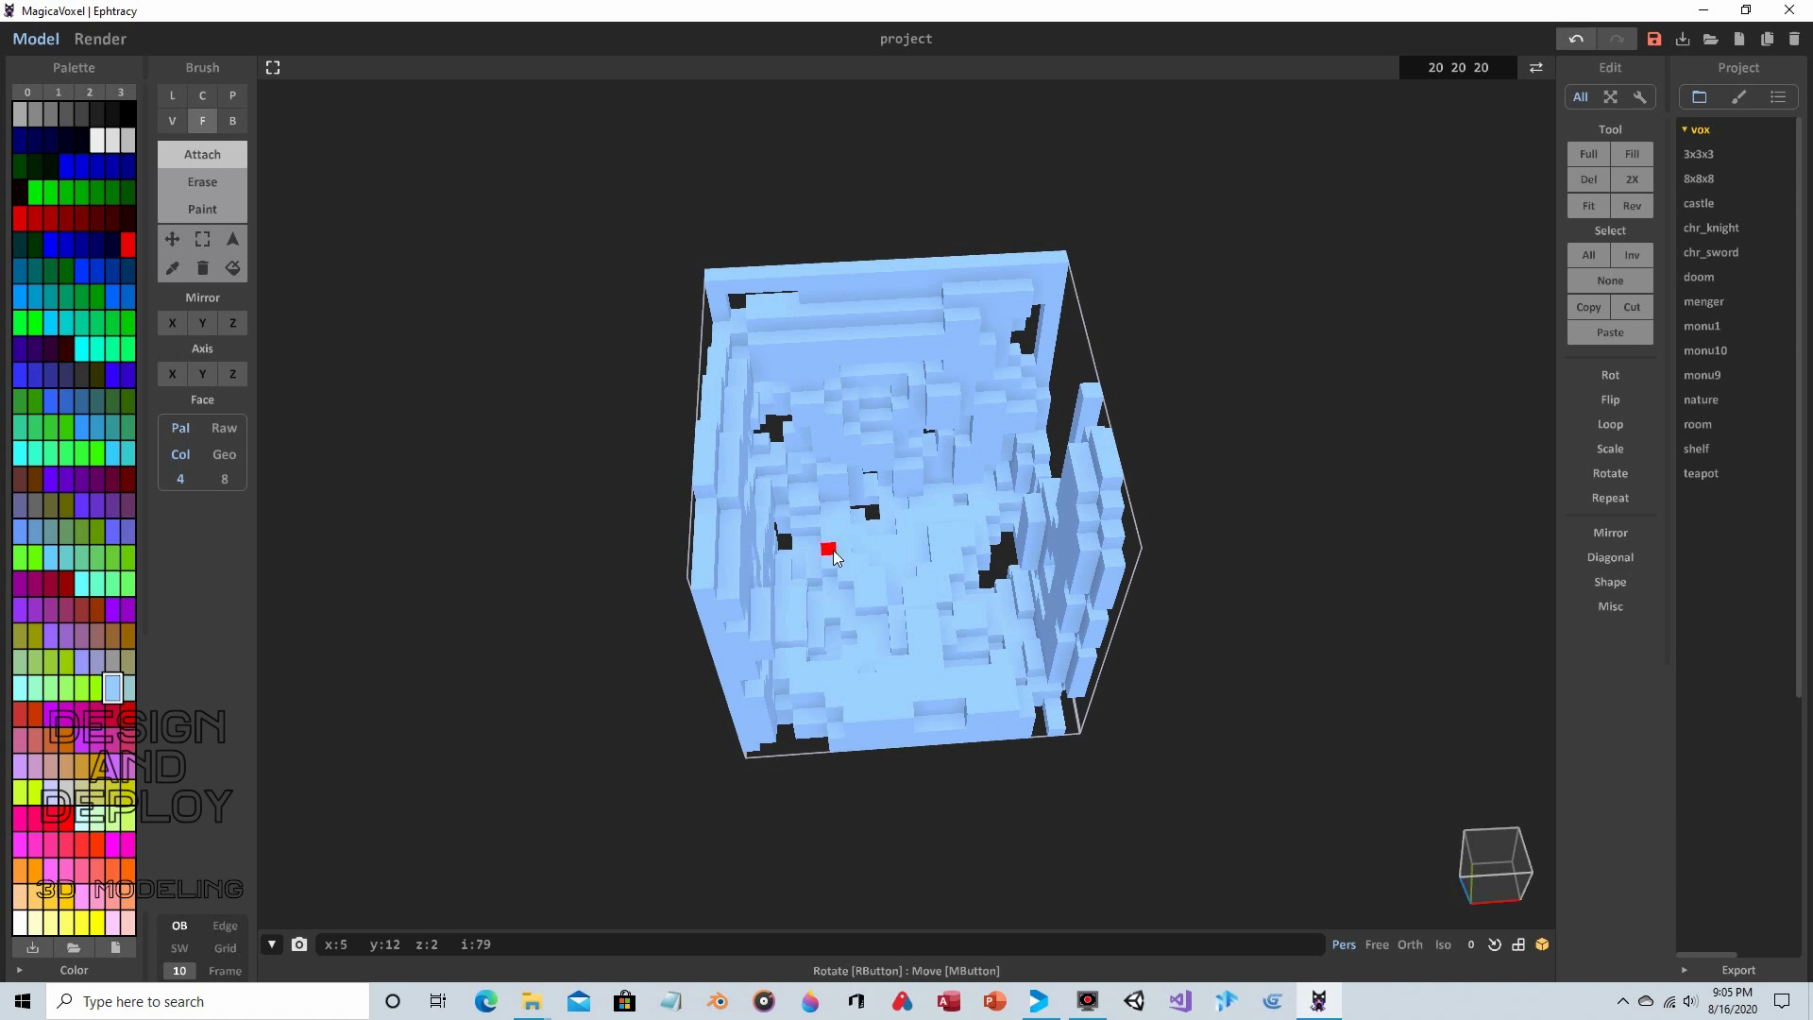
right_drag(862, 595, 811, 366)
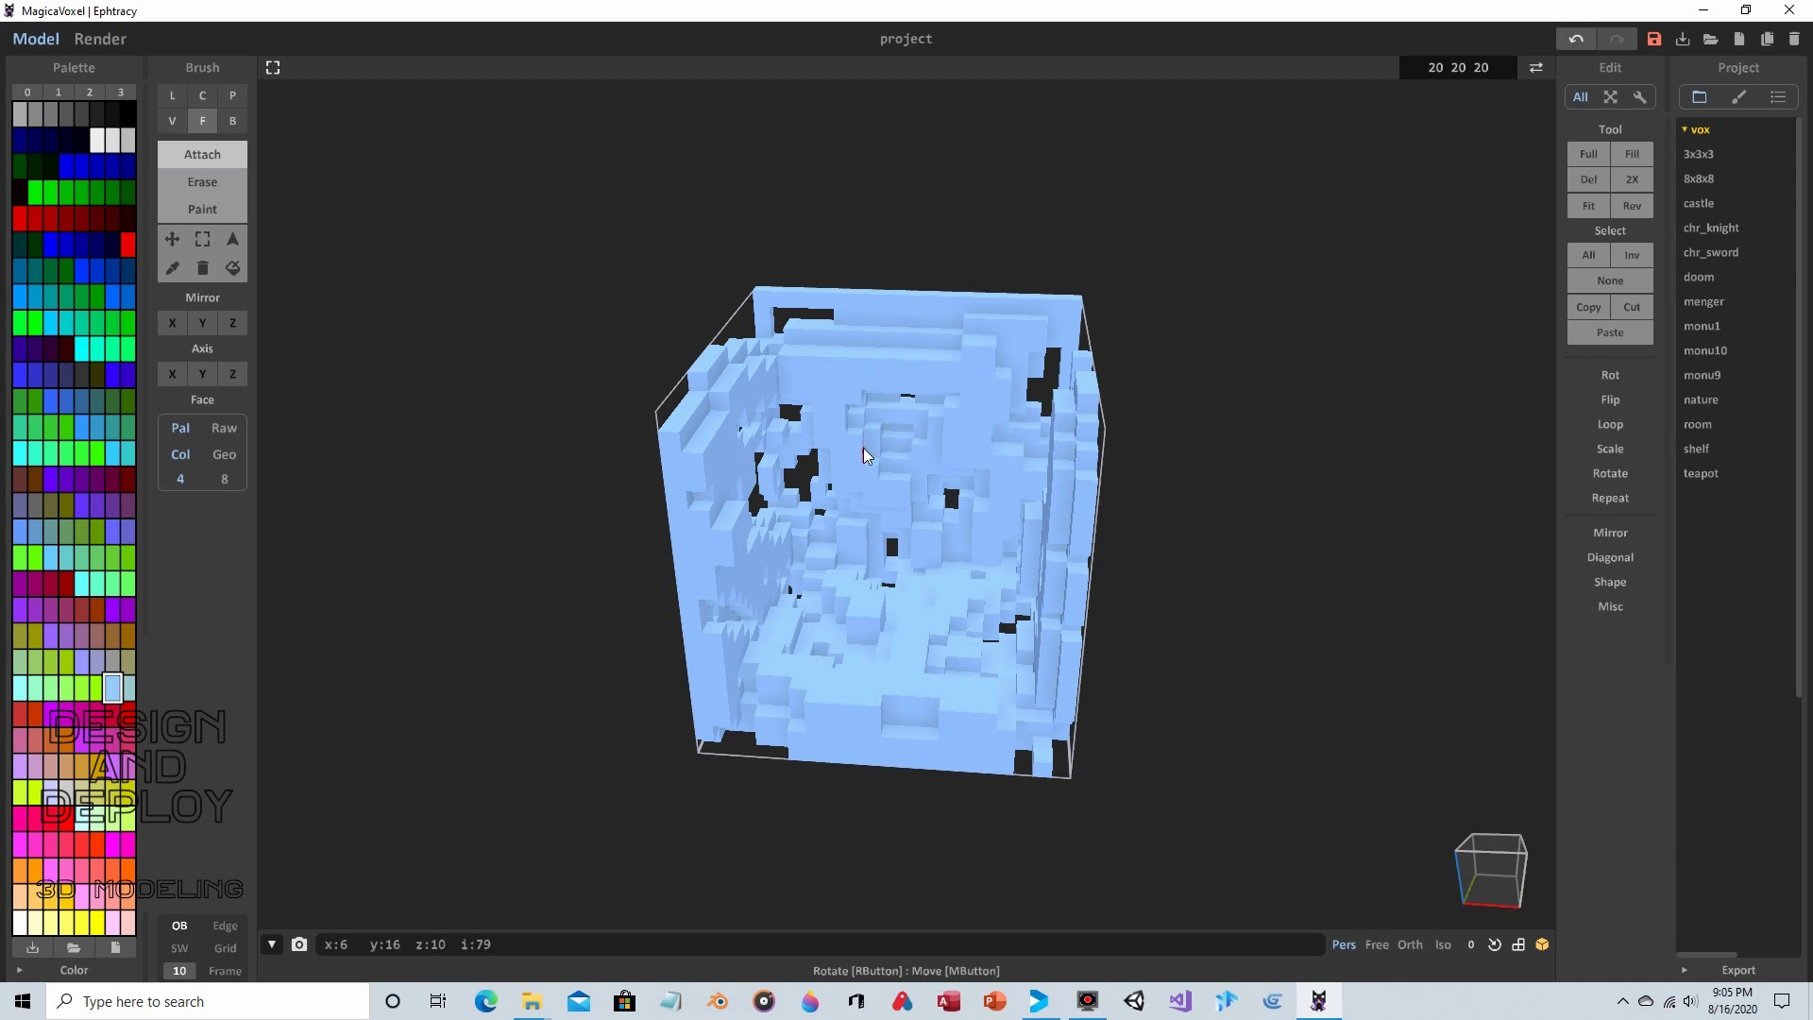
right_drag(866, 455, 1118, 388)
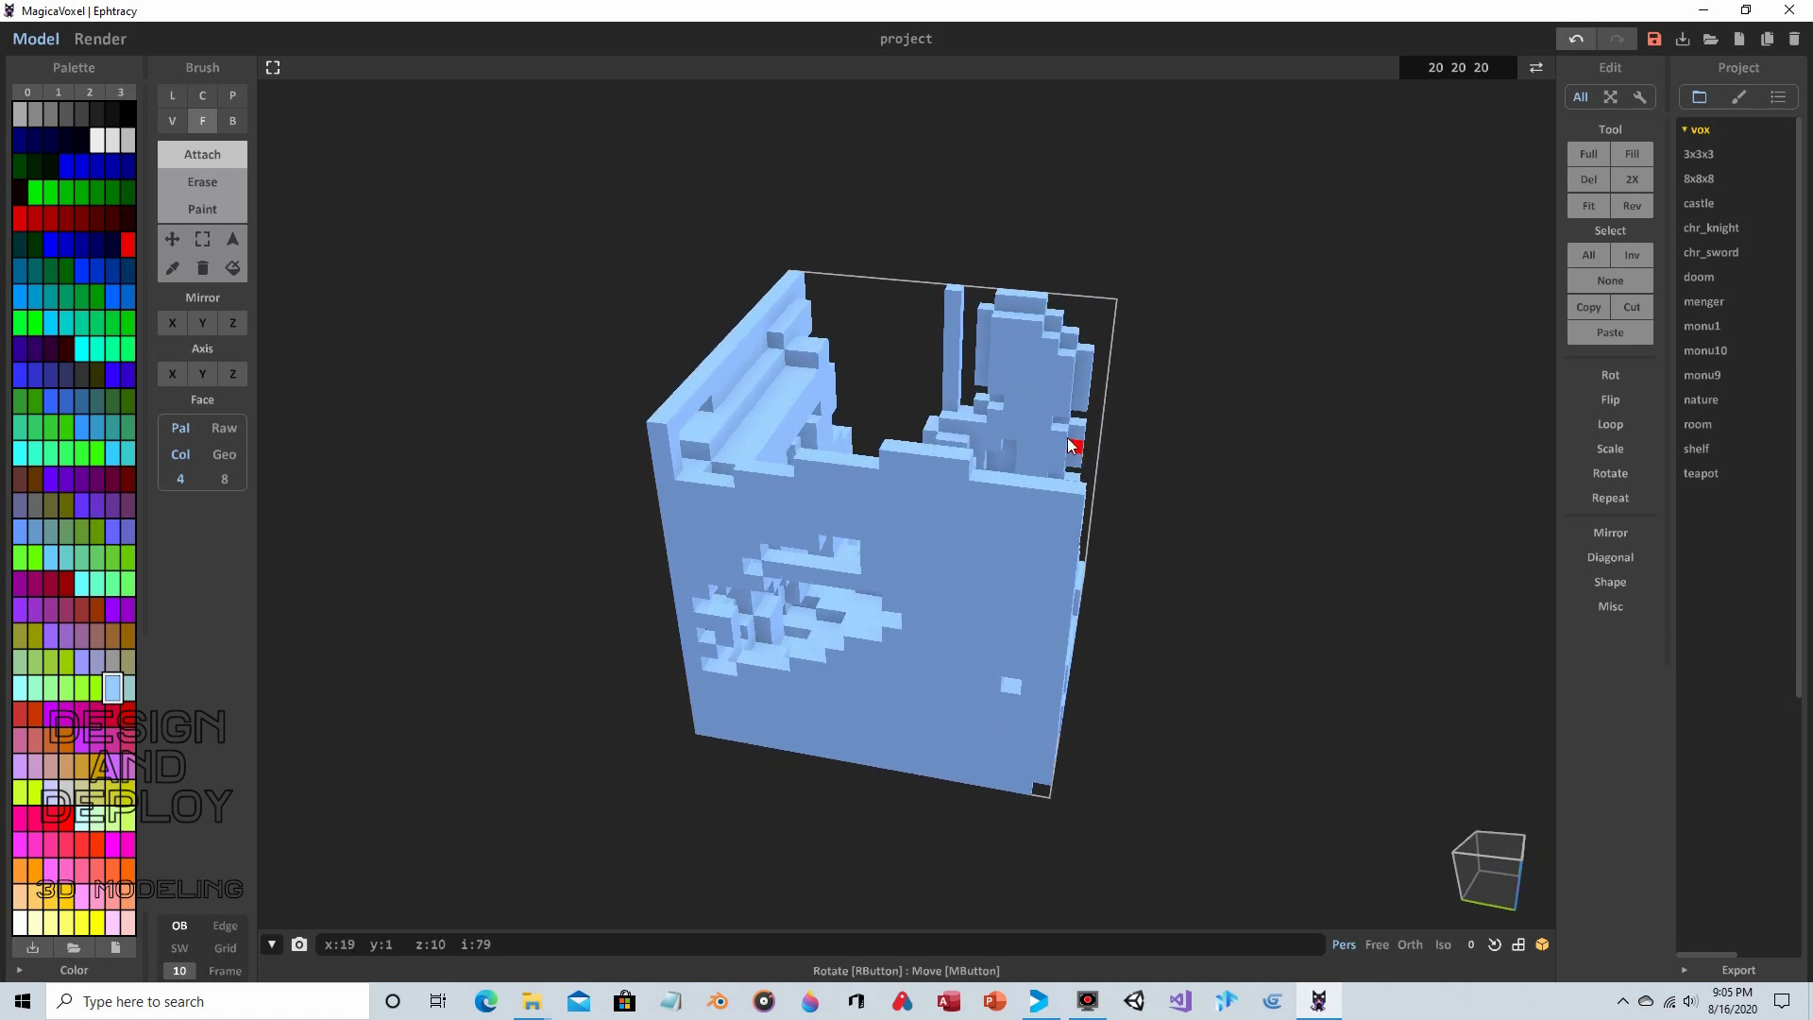
right_drag(1106, 360, 954, 330)
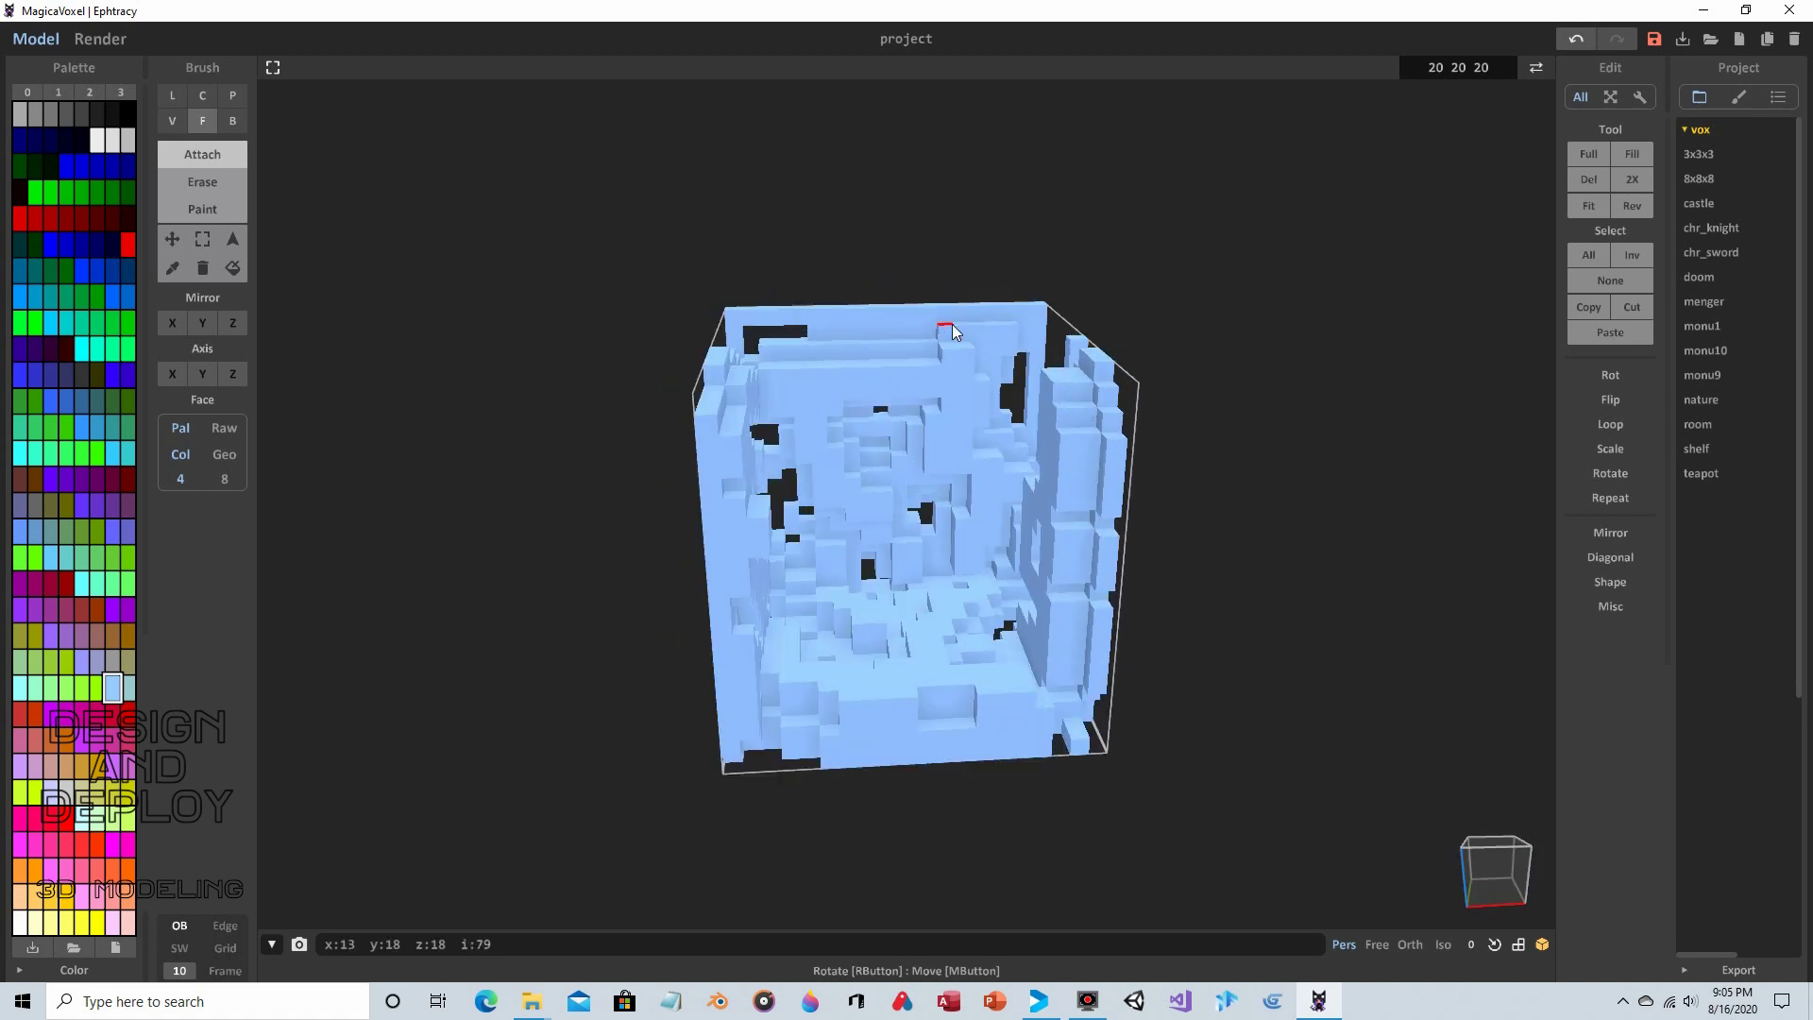
Add a flat rectangular slab over the floor out to x 14, y 0 with the Box brush
click(232, 121)
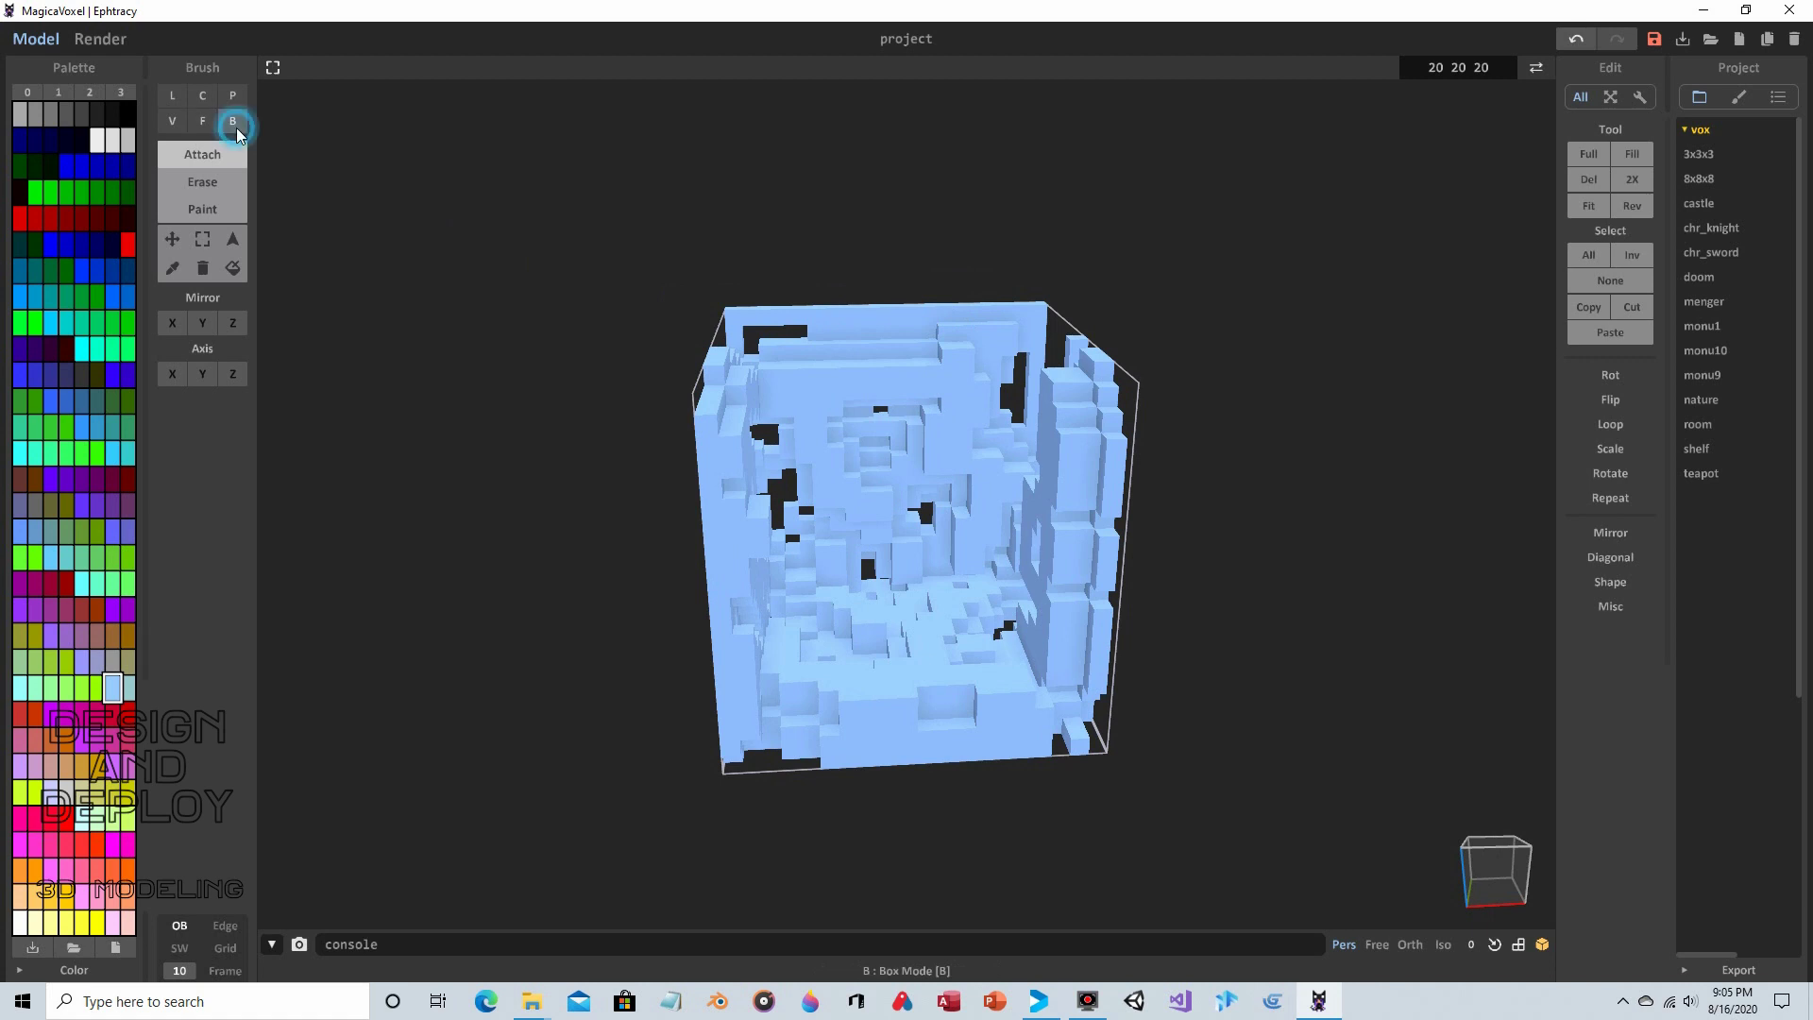
right_drag(932, 658, 860, 609)
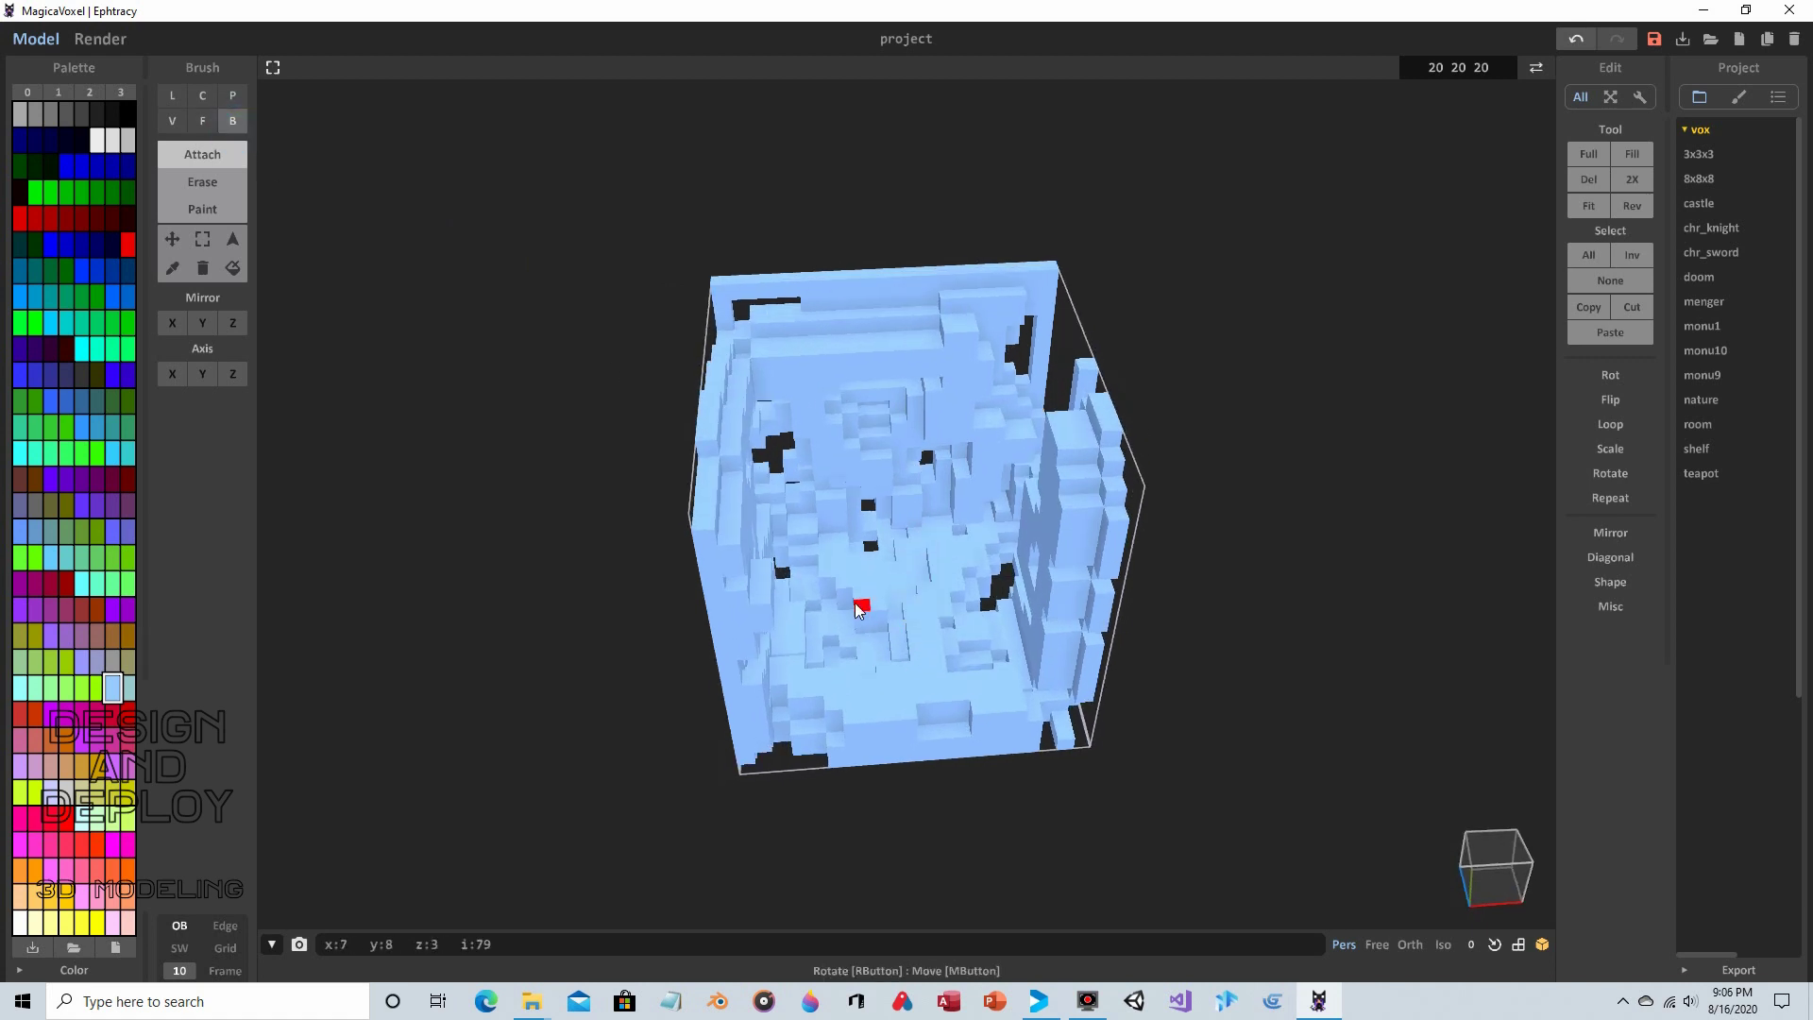
drag(839, 569, 995, 708)
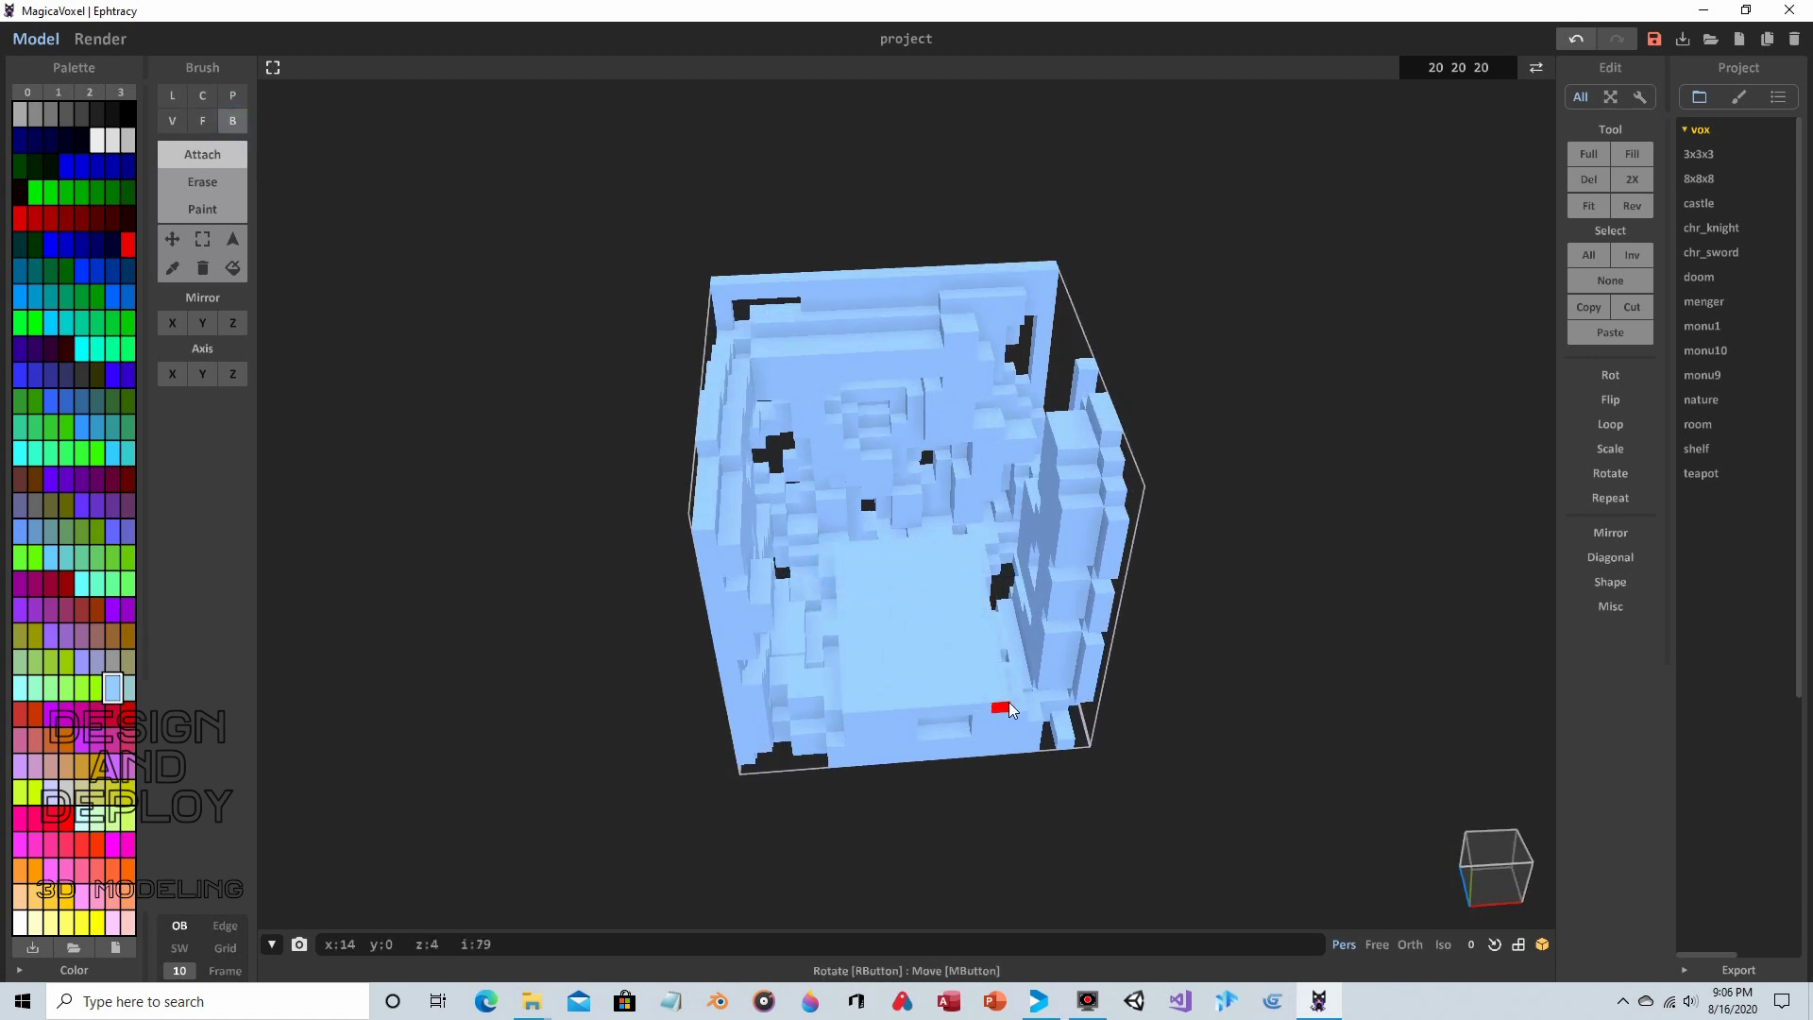
Cover the open top of the volume with a 20 x 20 x 1 layer using the Box brush
mouse_move(1019, 681)
right_down()
mouse_move(1165, 623)
mouse_move(1000, 602)
mouse_move(1295, 650)
mouse_move(1343, 639)
mouse_move(1359, 766)
mouse_move(953, 634)
right_up()
right_drag(822, 525, 895, 640)
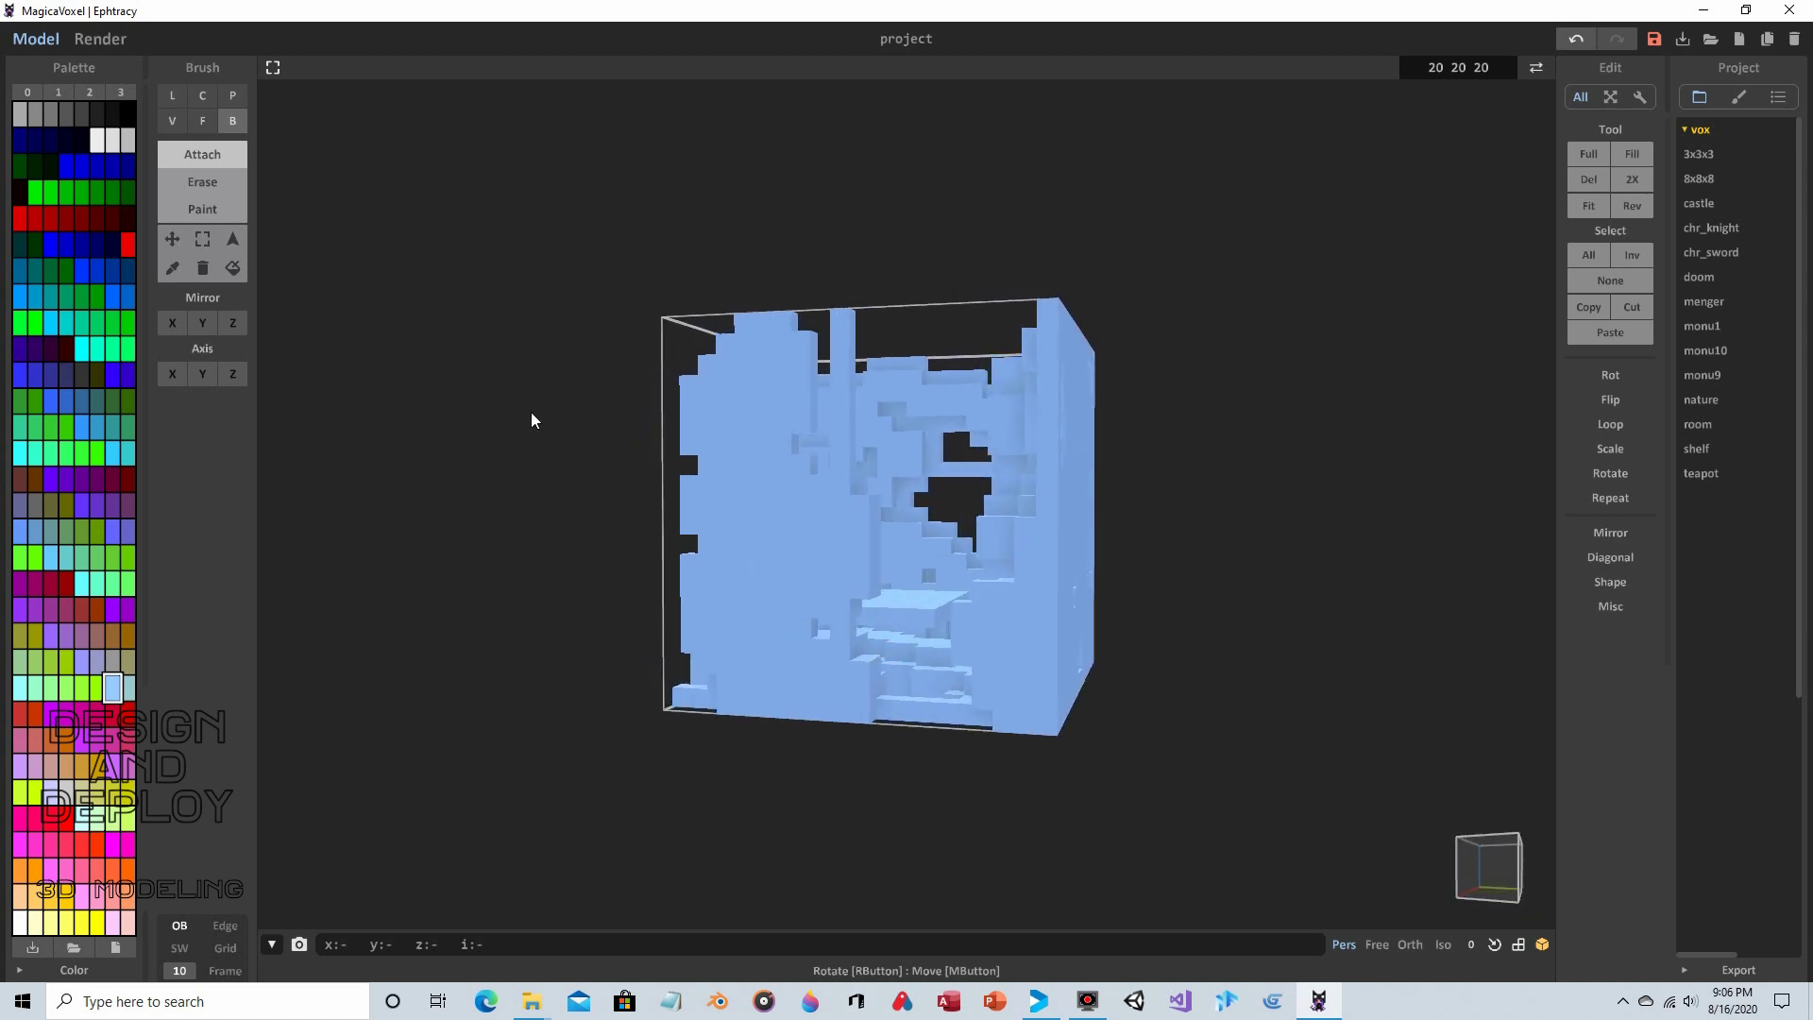
right_drag(421, 197, 452, 253)
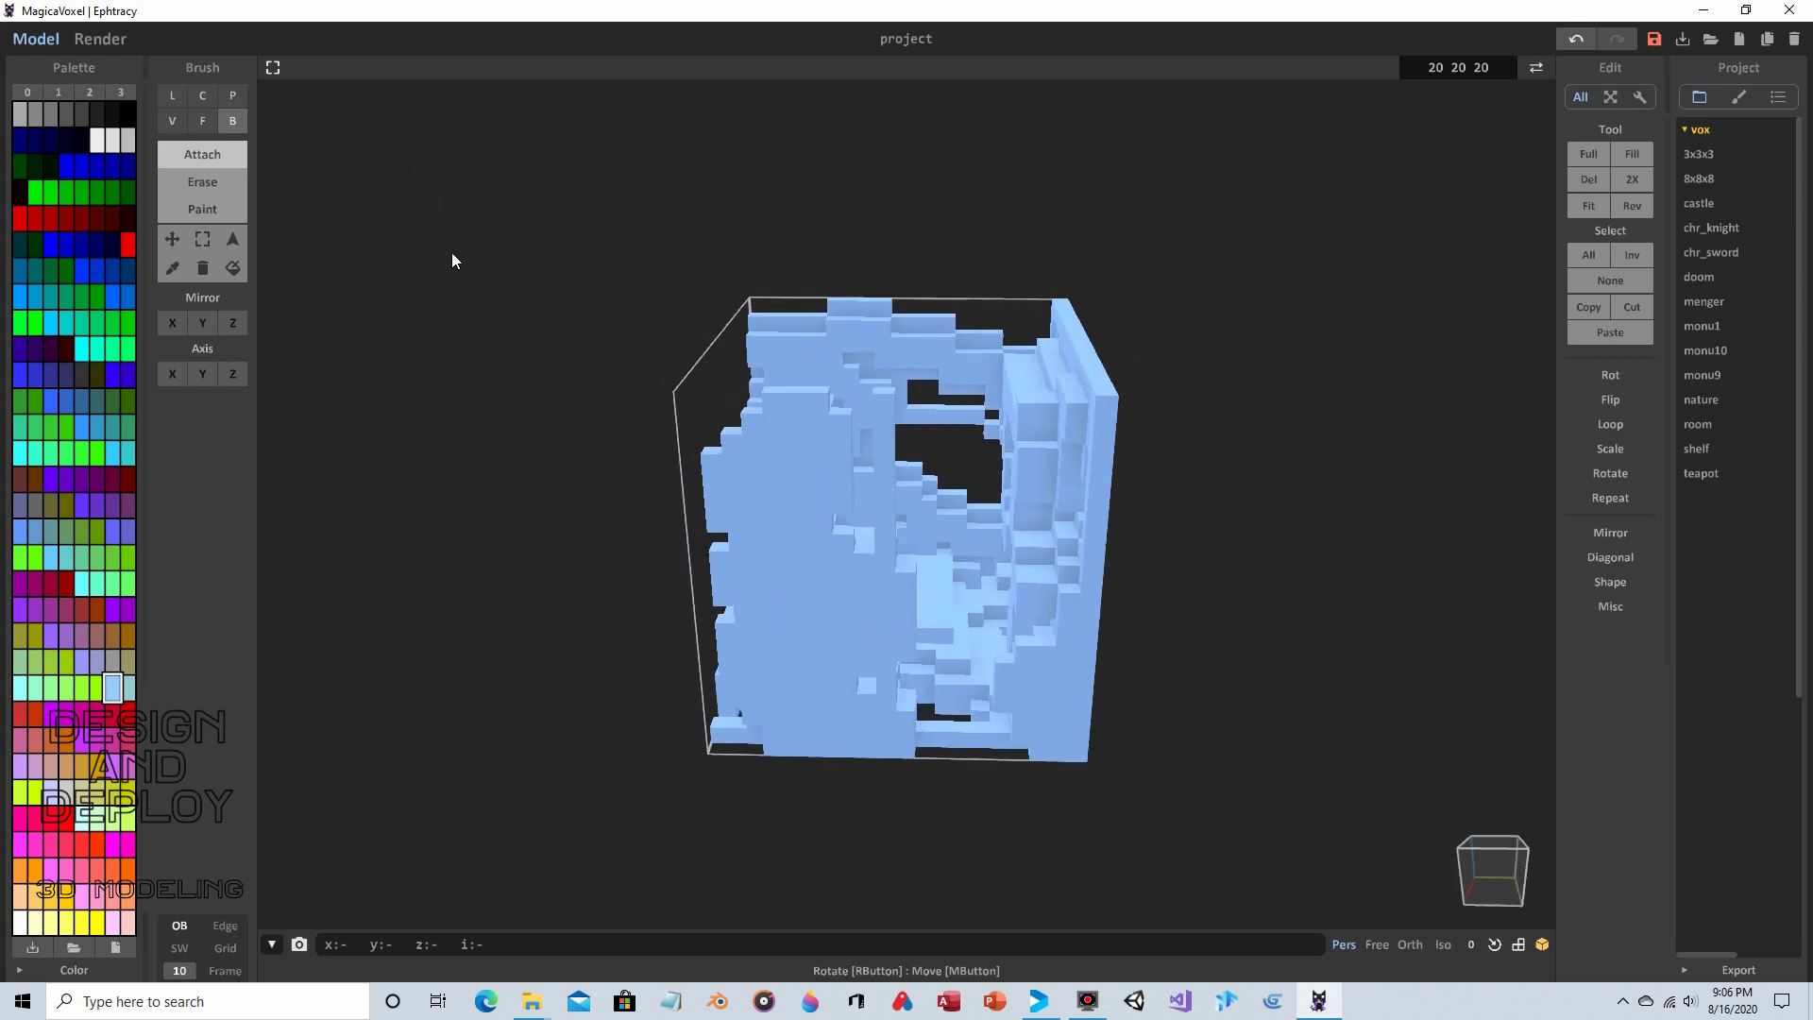
right_drag(517, 373, 635, 334)
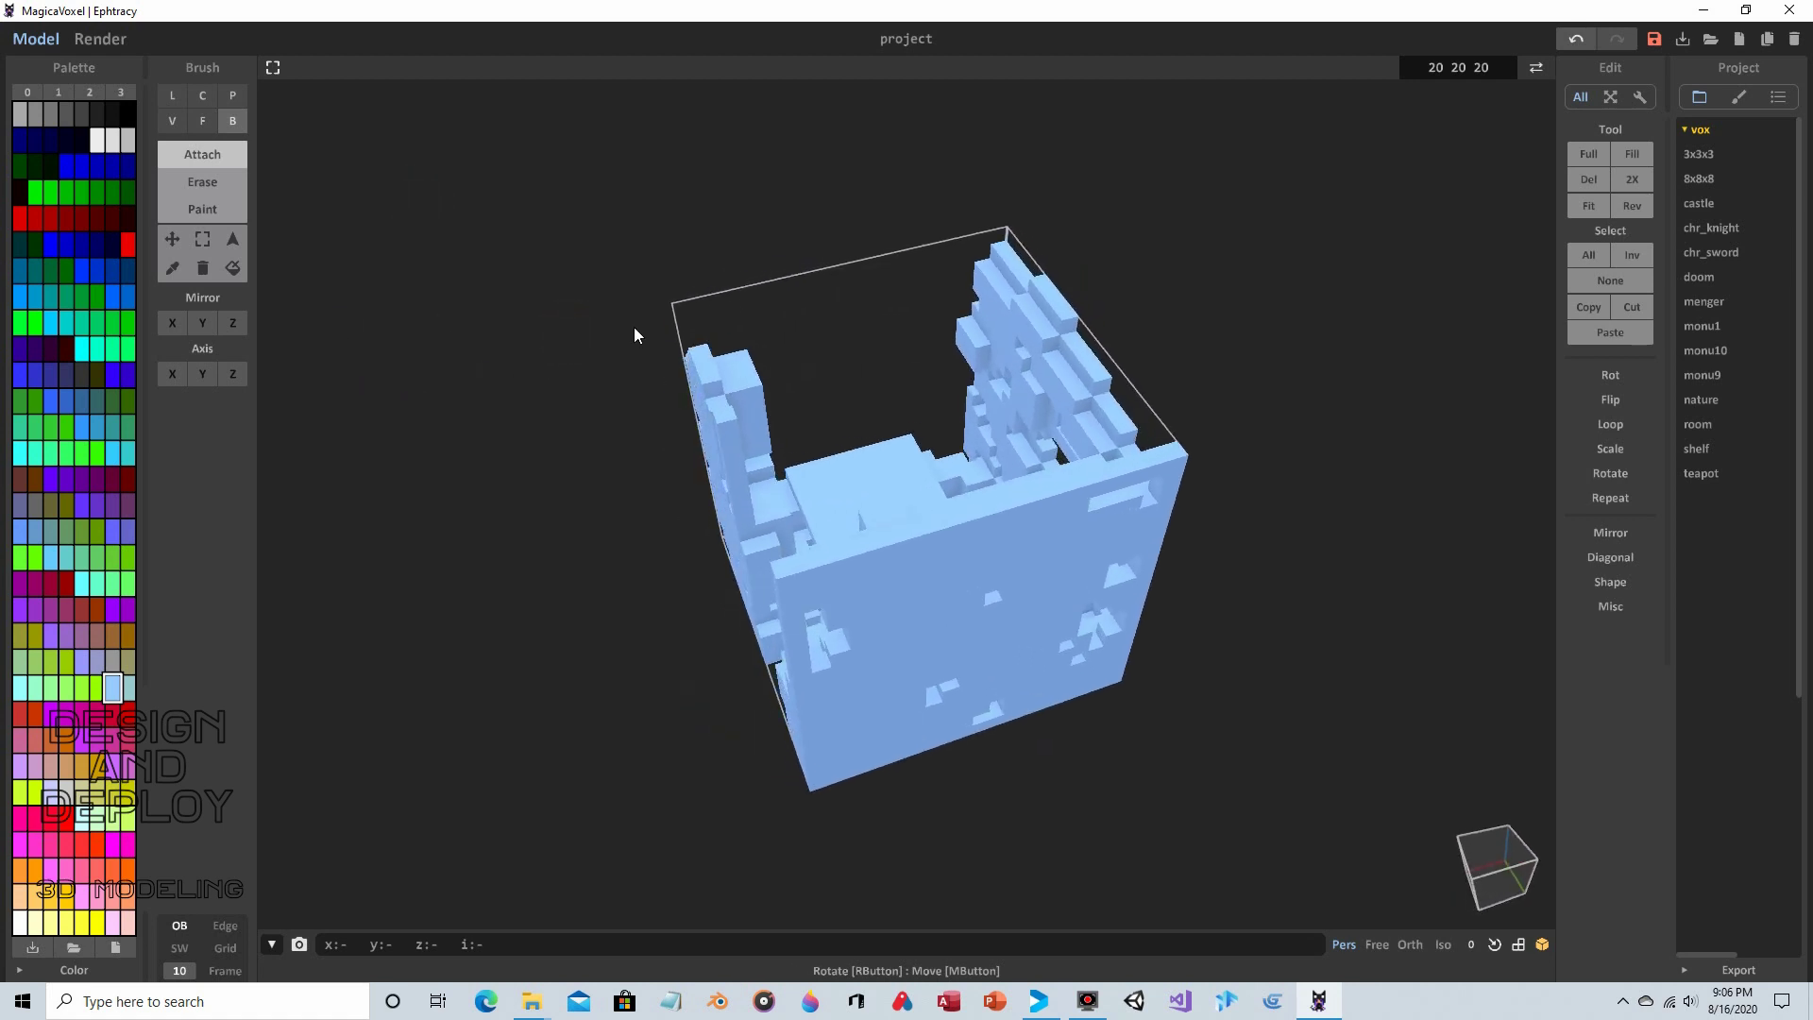
mouse_move(675, 308)
mouse_down()
mouse_move(1003, 493)
mouse_move(1165, 519)
mouse_up()
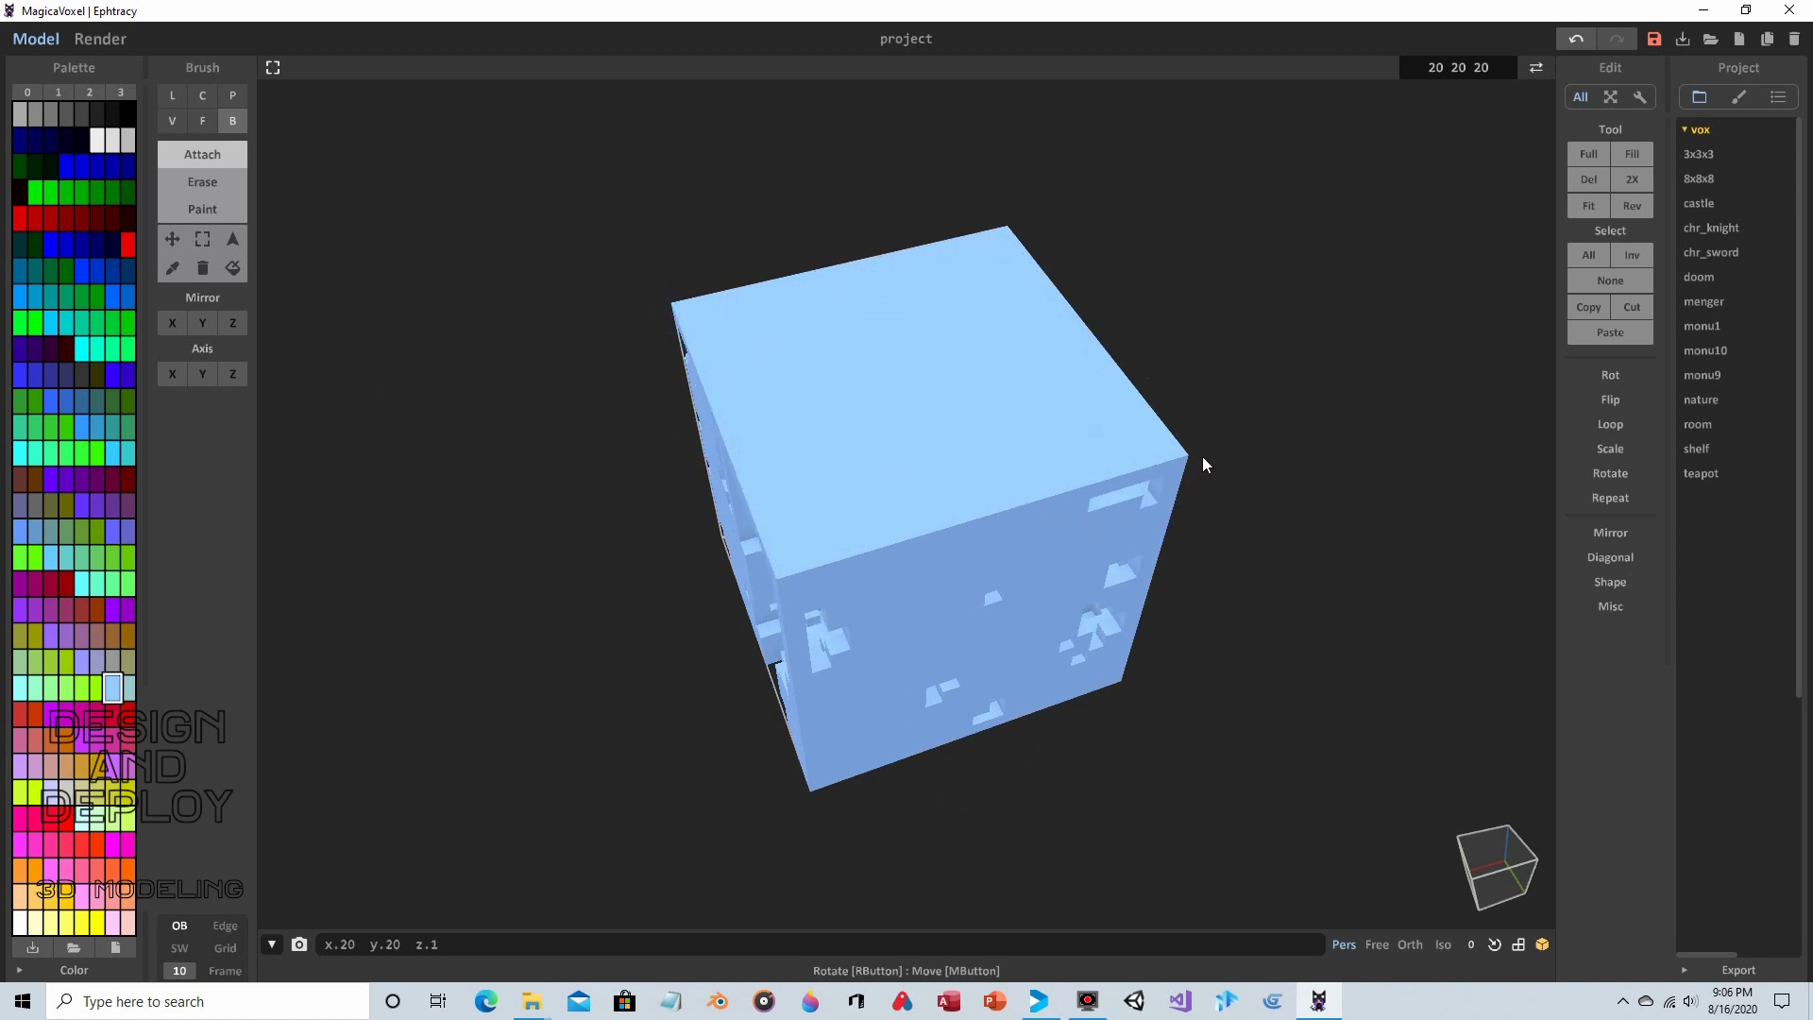
right_drag(1222, 513, 1395, 422)
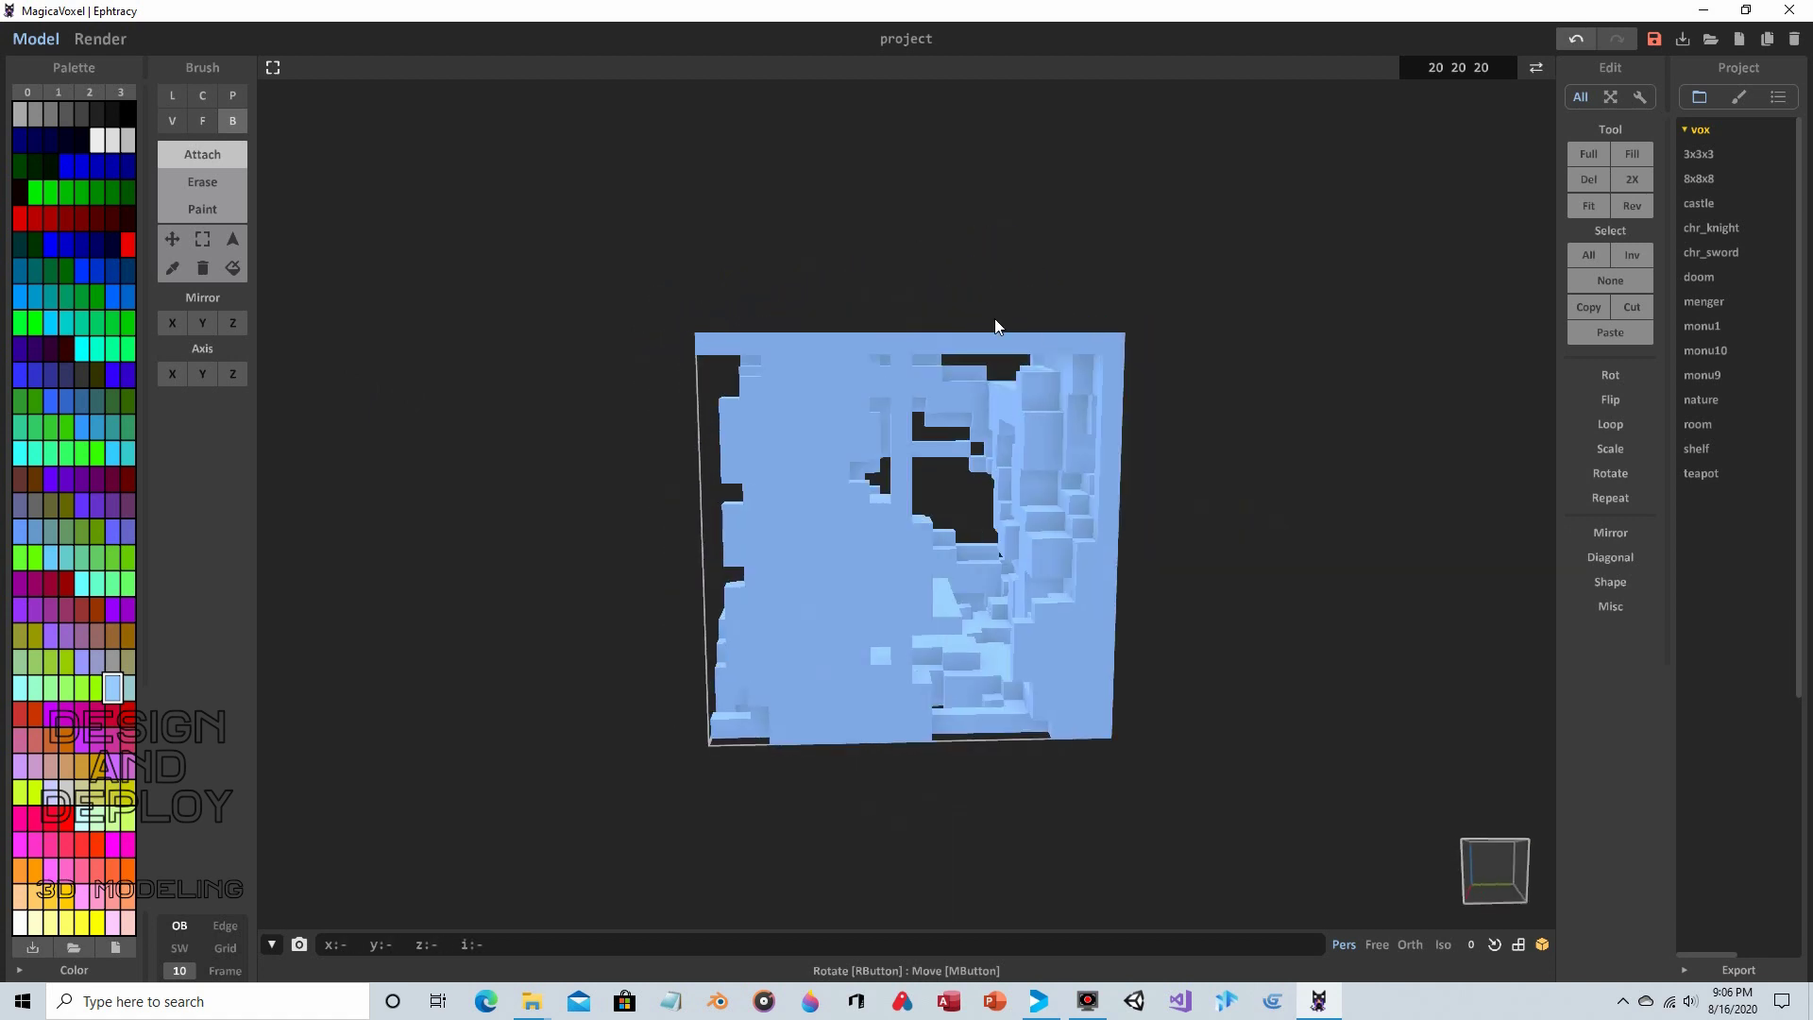
right_drag(983, 289, 787, 385)
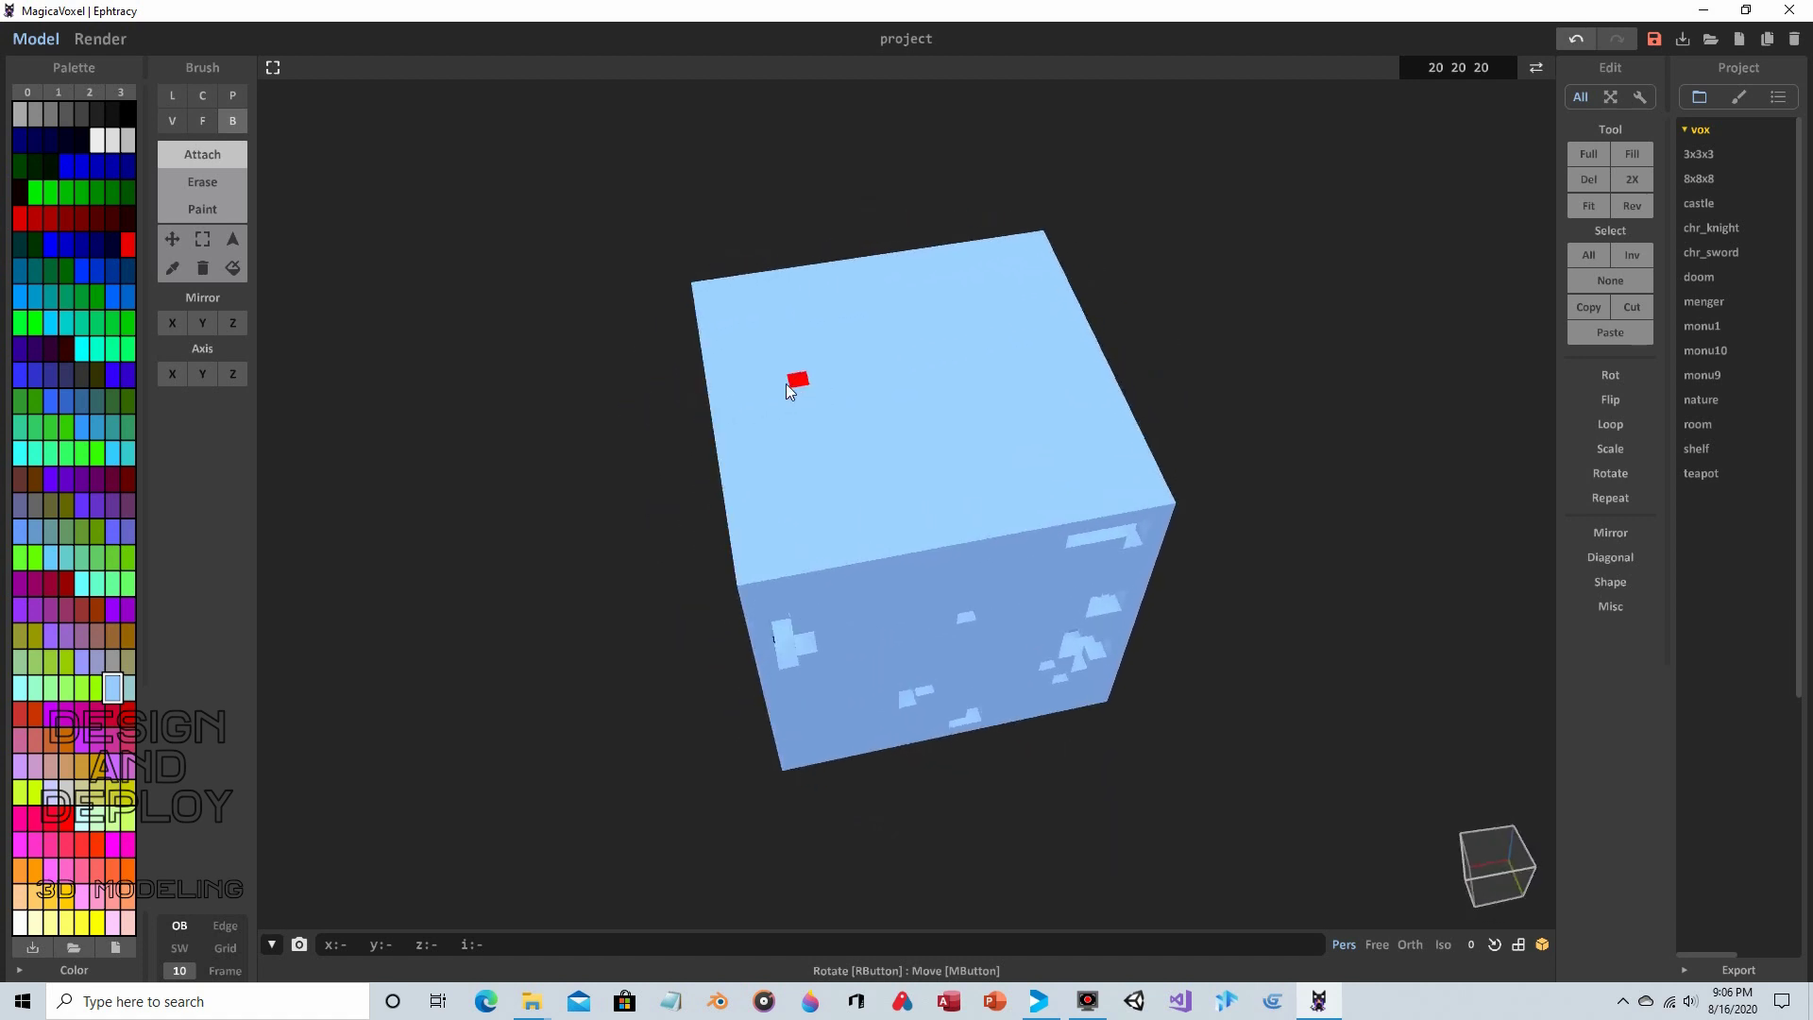
Erase a strip along the top's x edge with the Box brush in Erase mode, mirrored on X
click(209, 184)
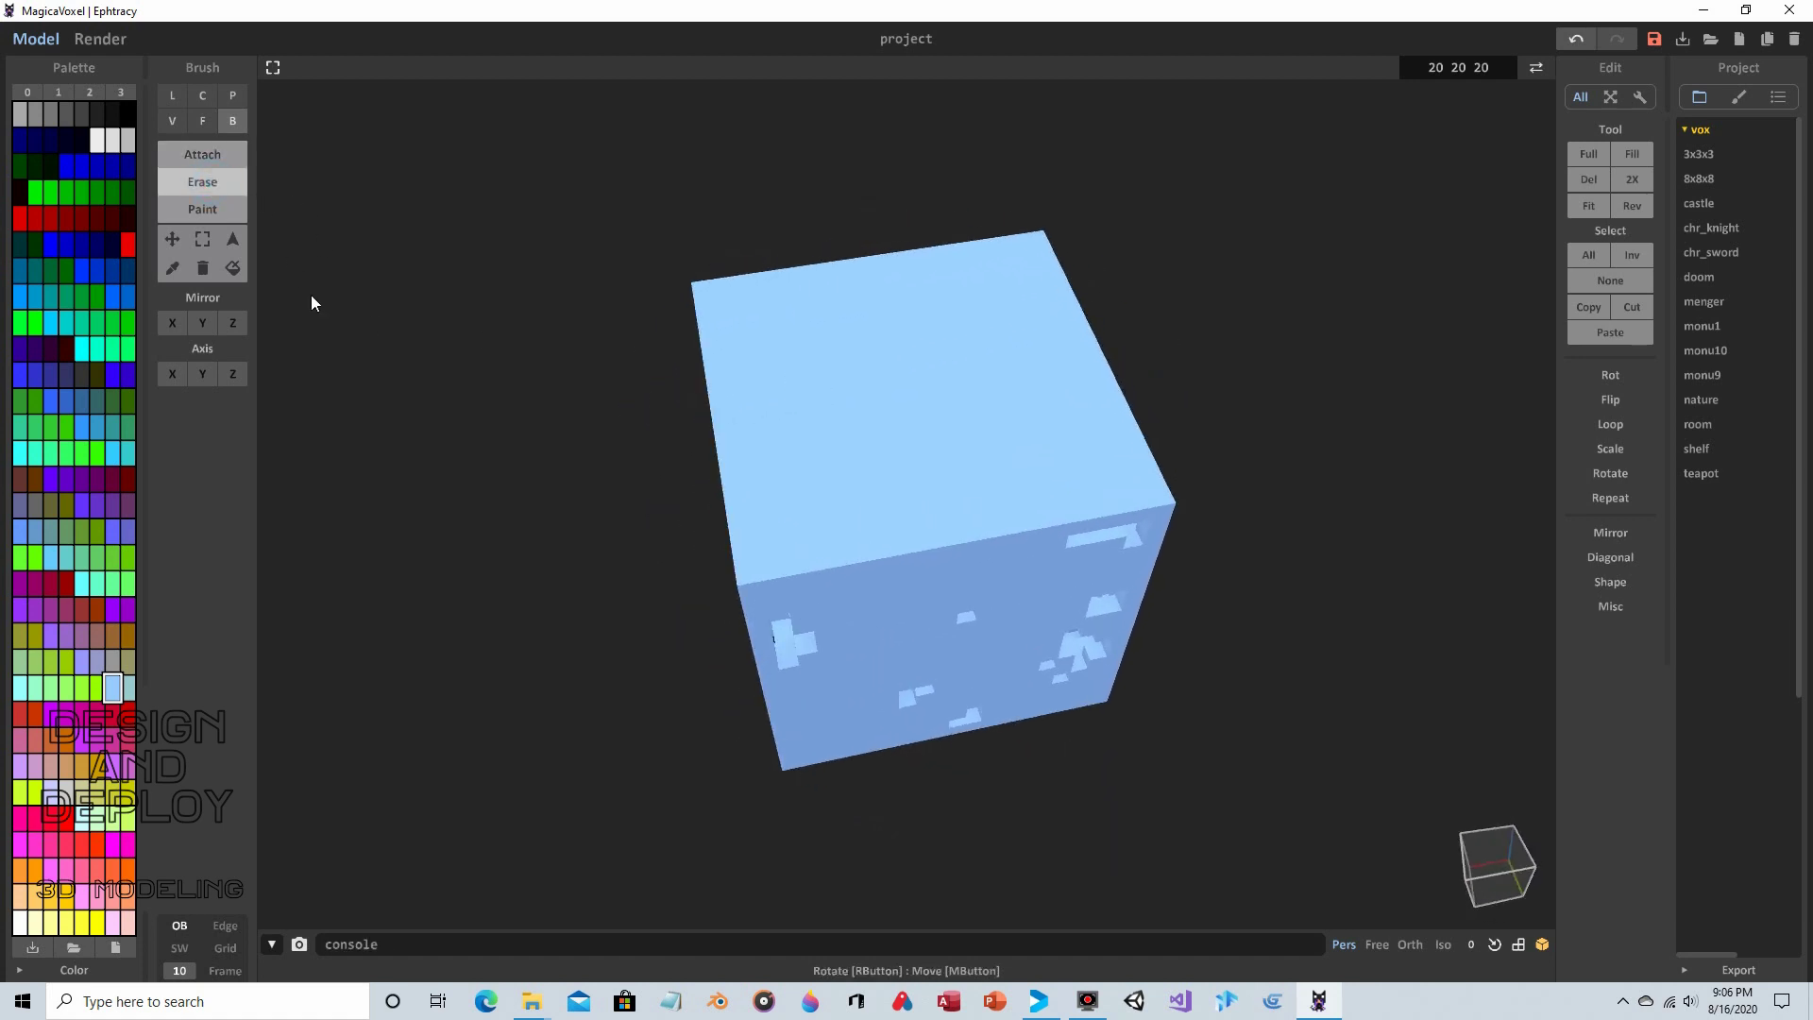
click(172, 322)
mouse_move(706, 413)
mouse_down()
mouse_move(715, 535)
mouse_move(745, 575)
mouse_up()
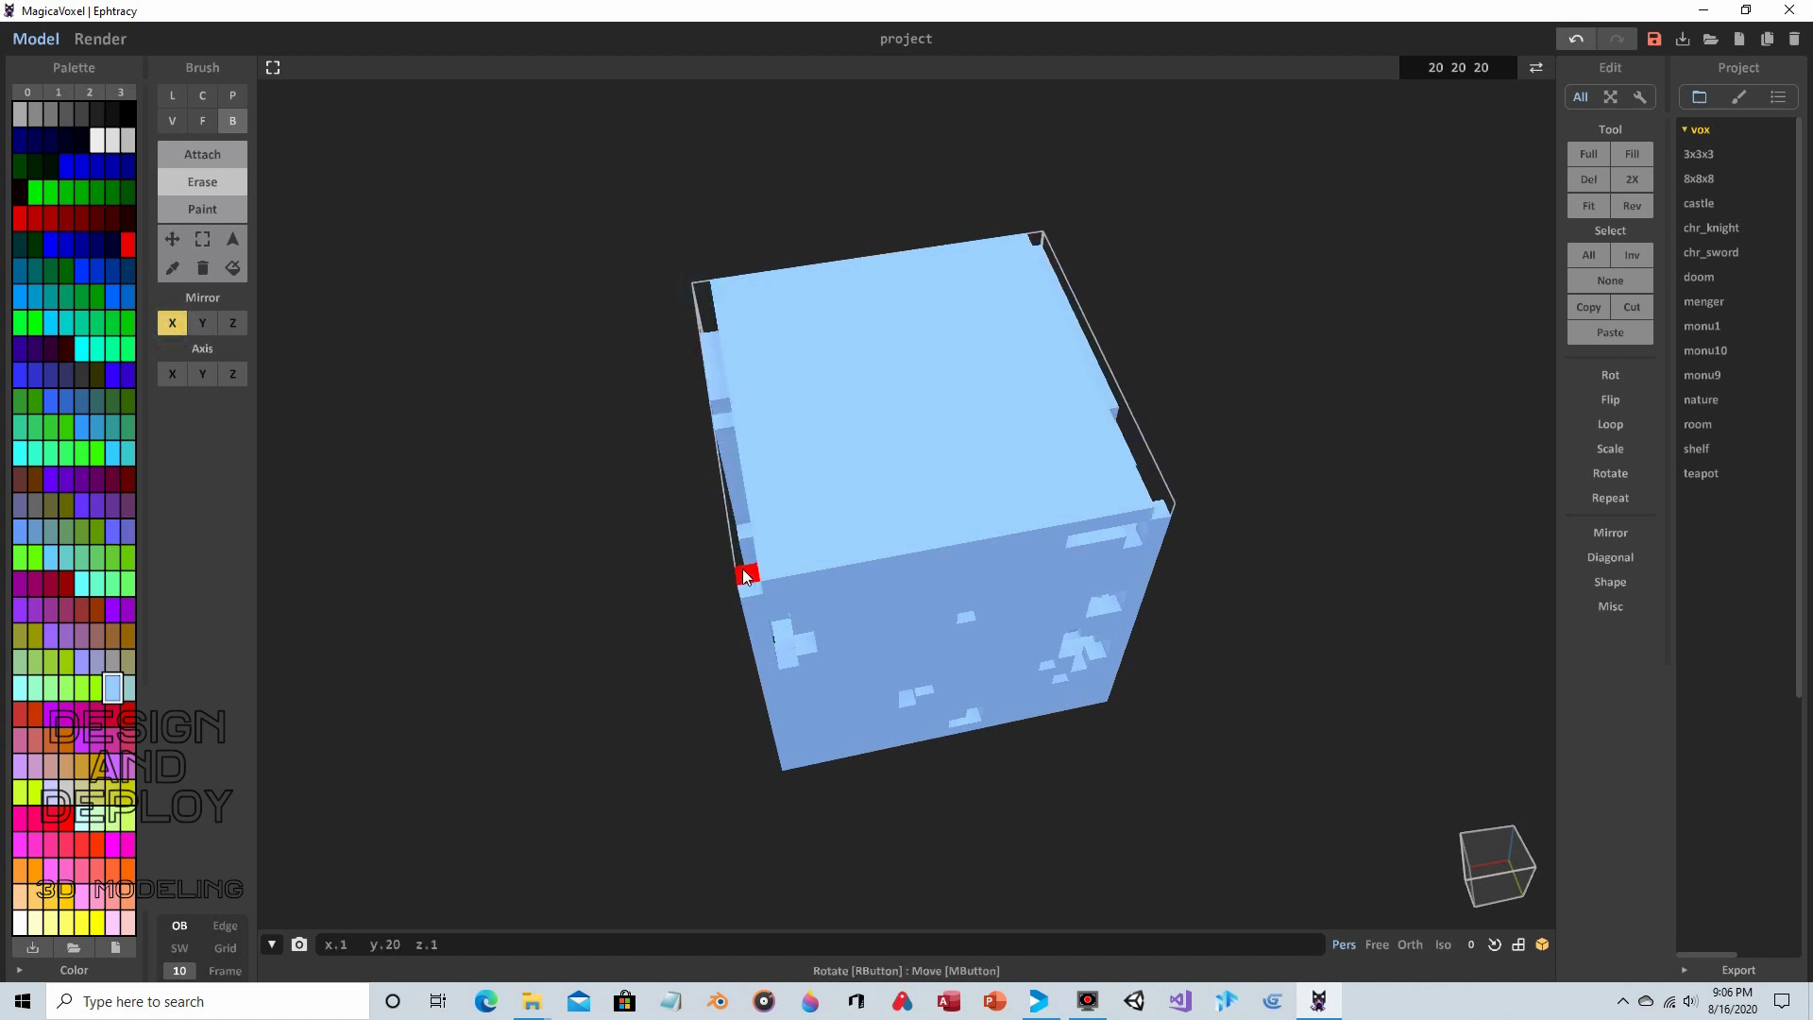
Erase a short strip on the top's y 19 edge with X and Z mirroring, and turn both mirrors off
right_drag(1157, 427, 1135, 394)
click(232, 323)
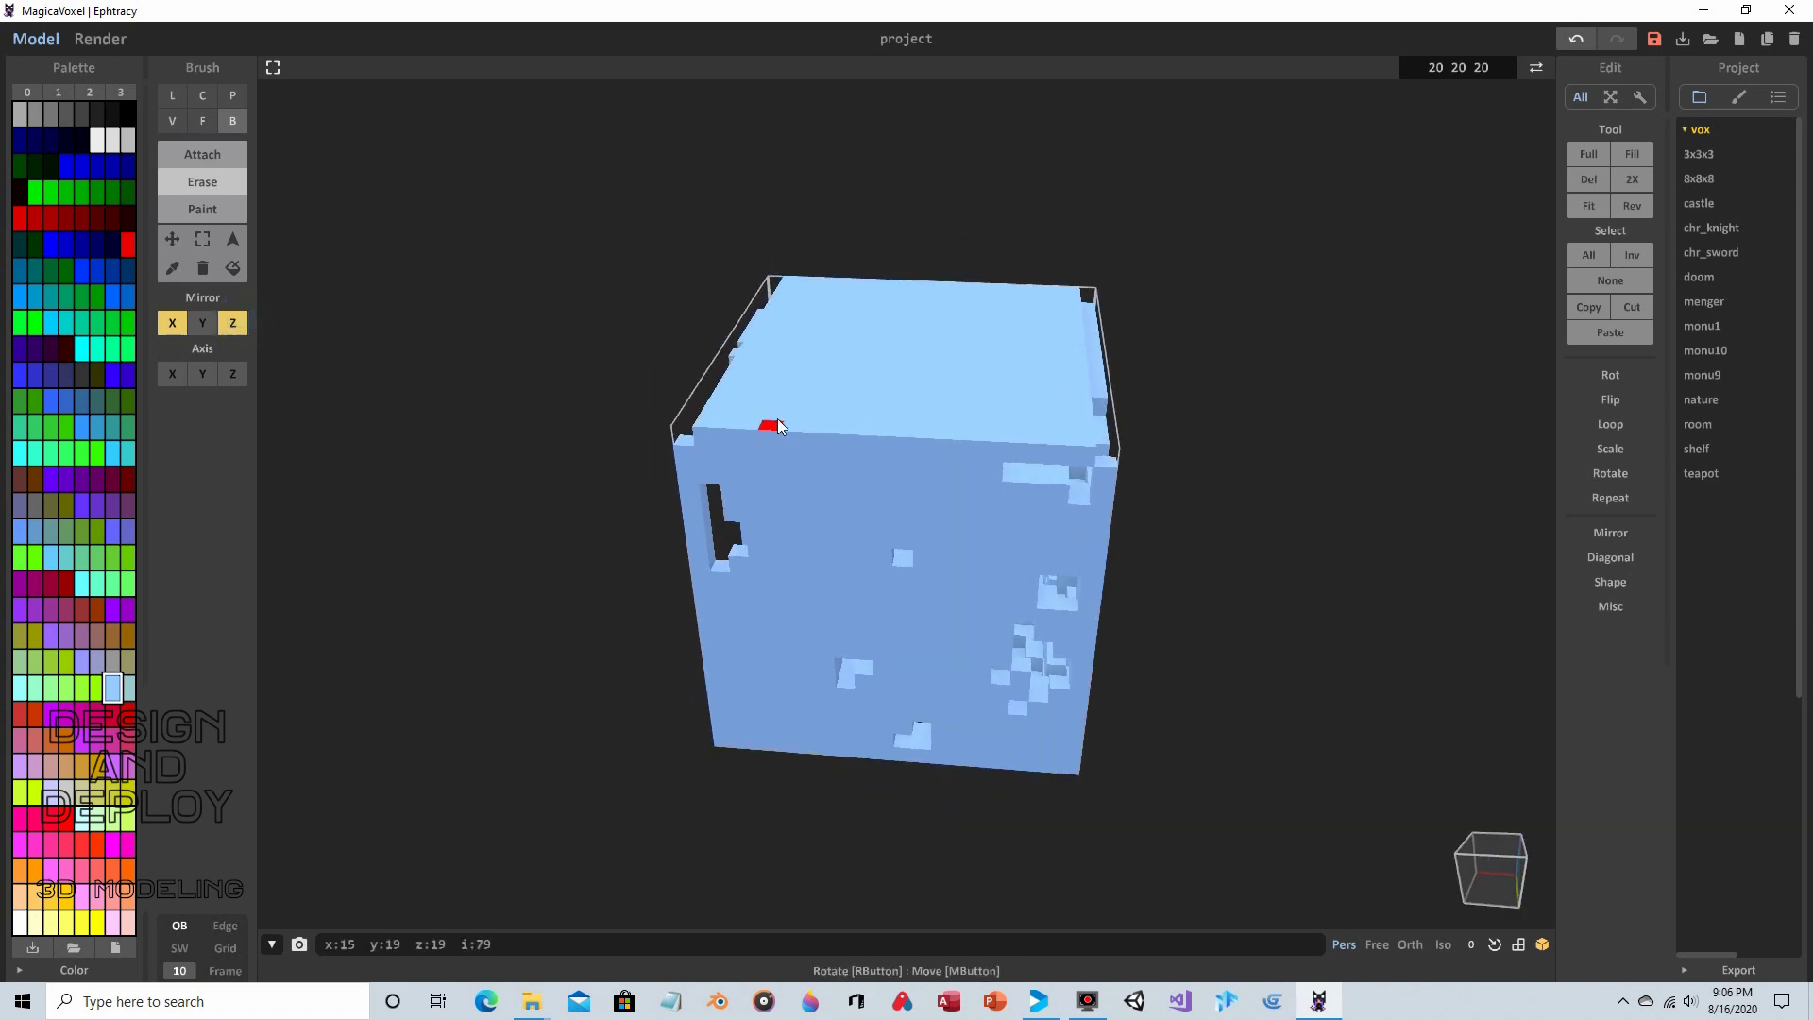
mouse_move(704, 426)
mouse_down()
mouse_move(857, 433)
mouse_move(757, 431)
mouse_up()
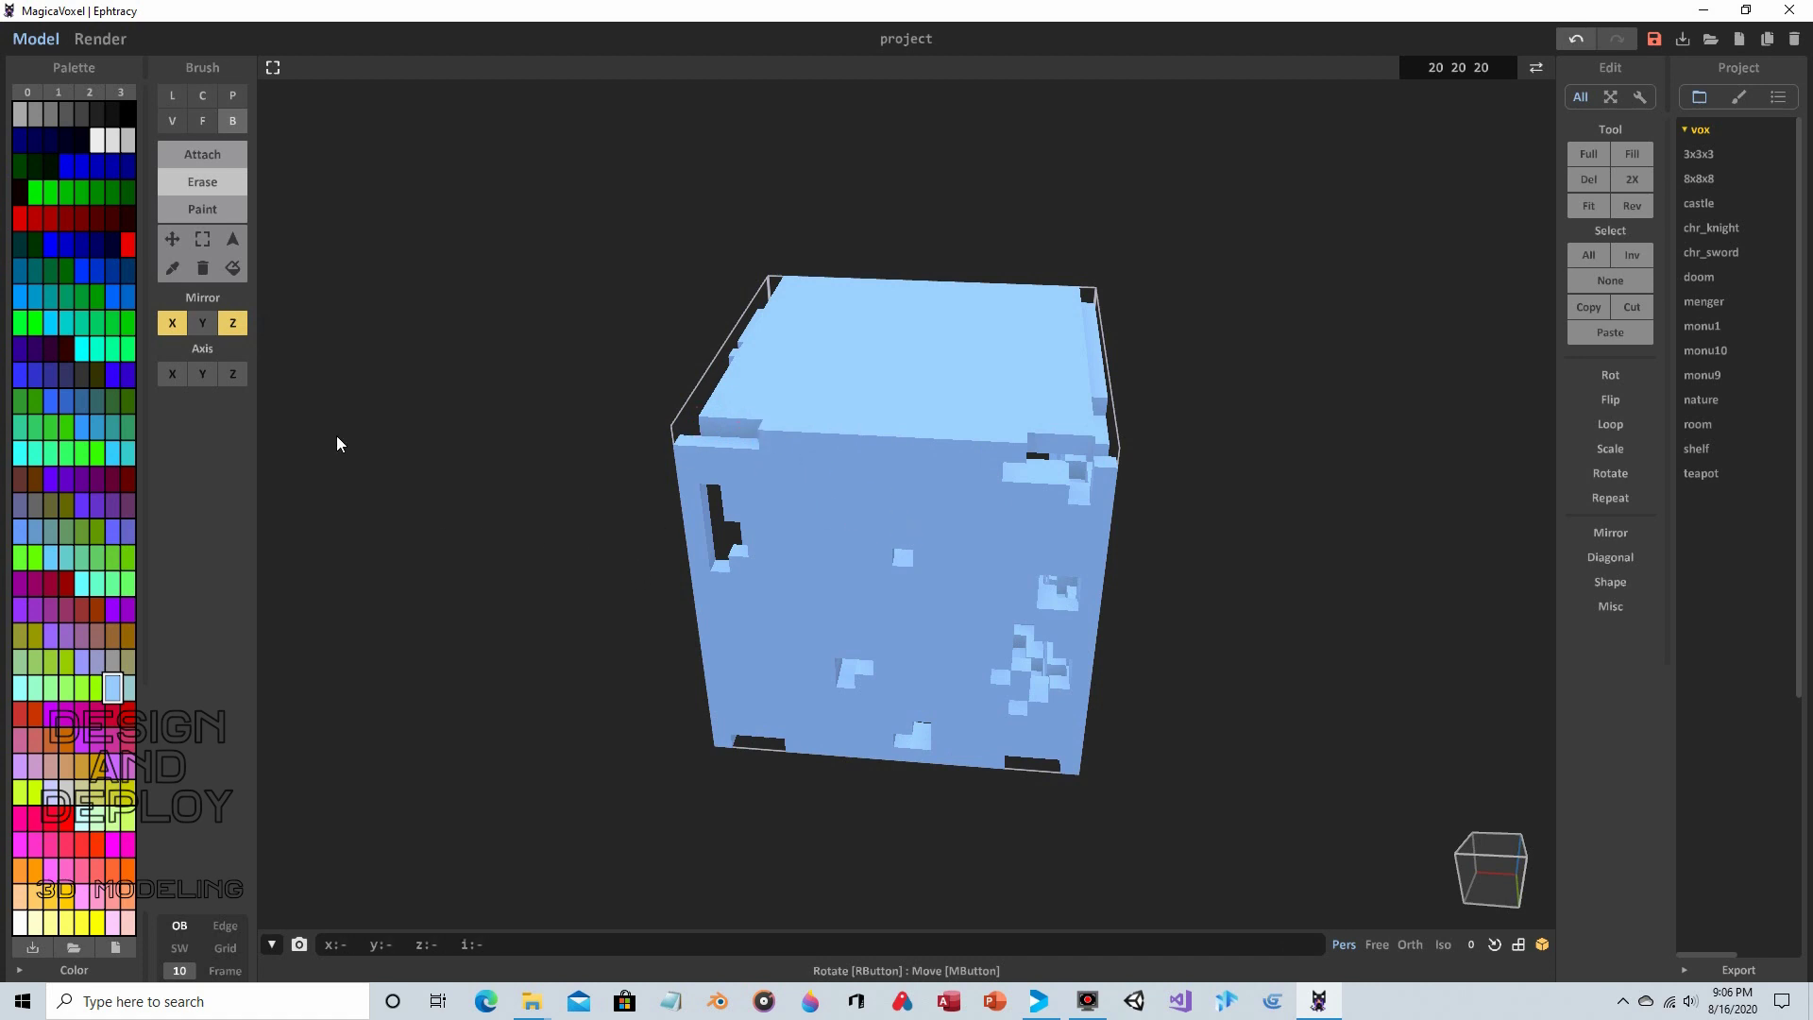
click(232, 323)
click(172, 322)
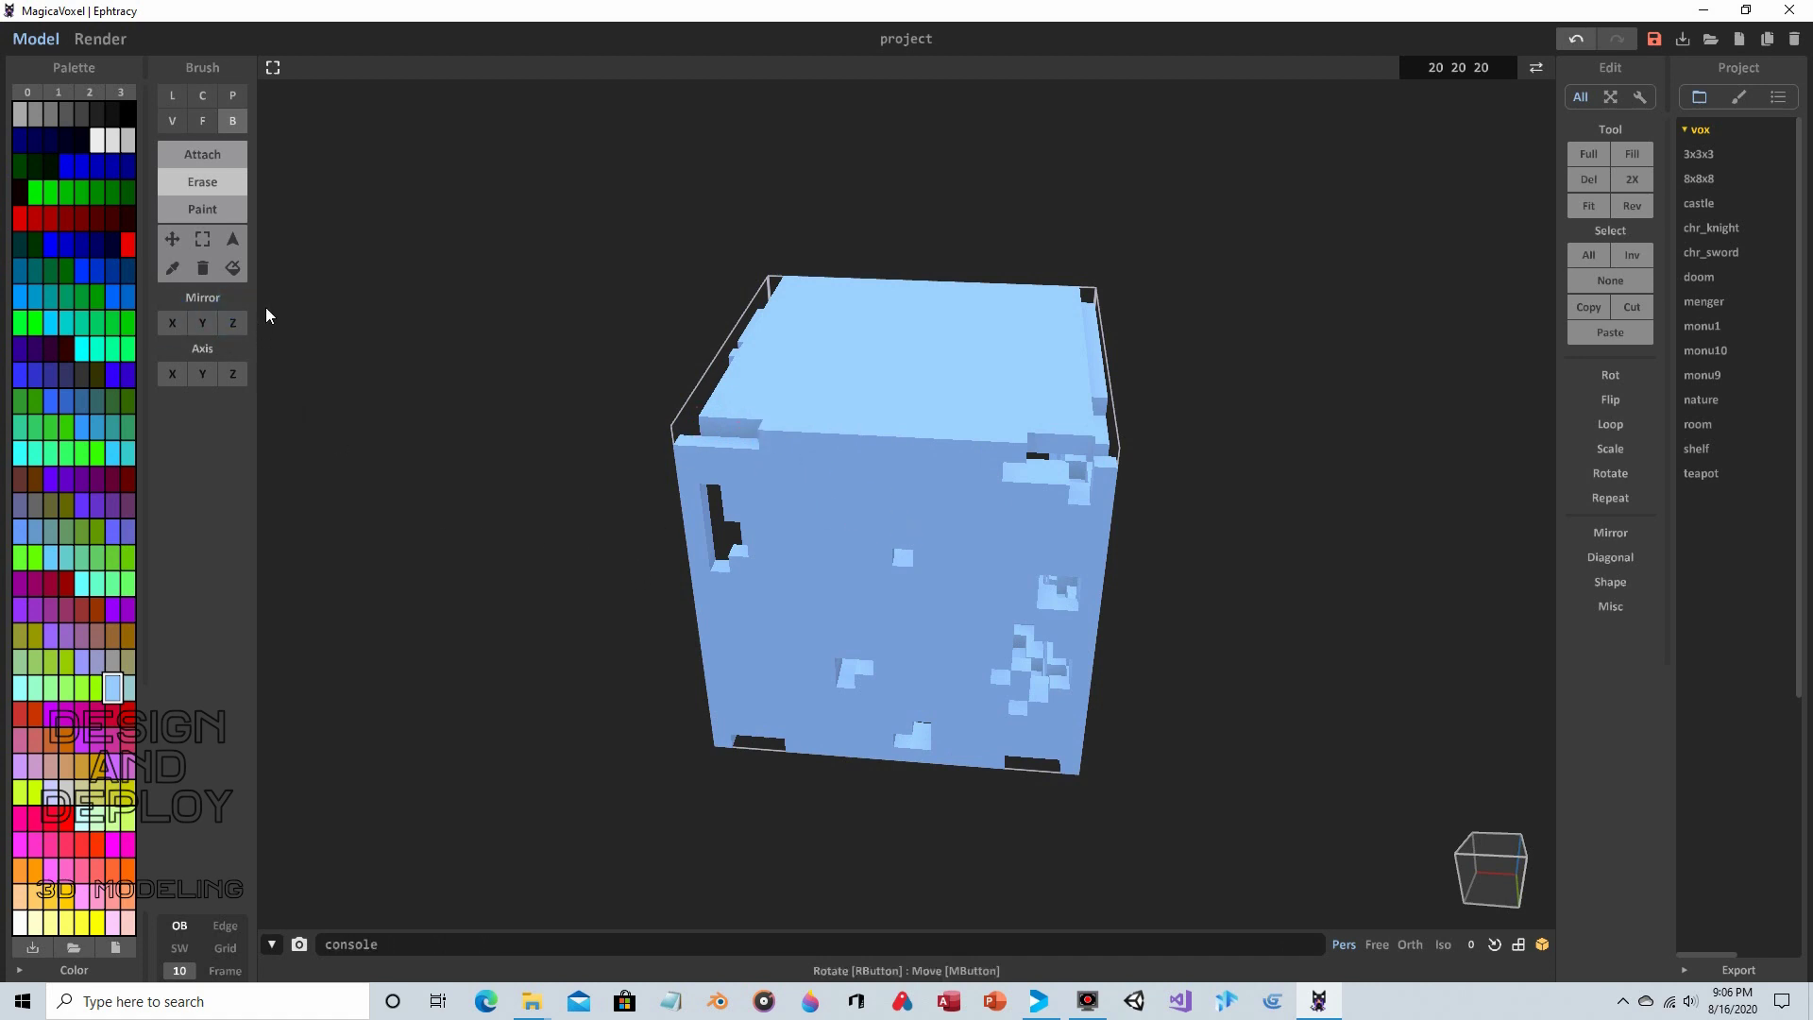
Paint a bright green rectangle on the top surface with the Box brush in Paint mode, using palette index 226
right_drag(266, 314, 326, 330)
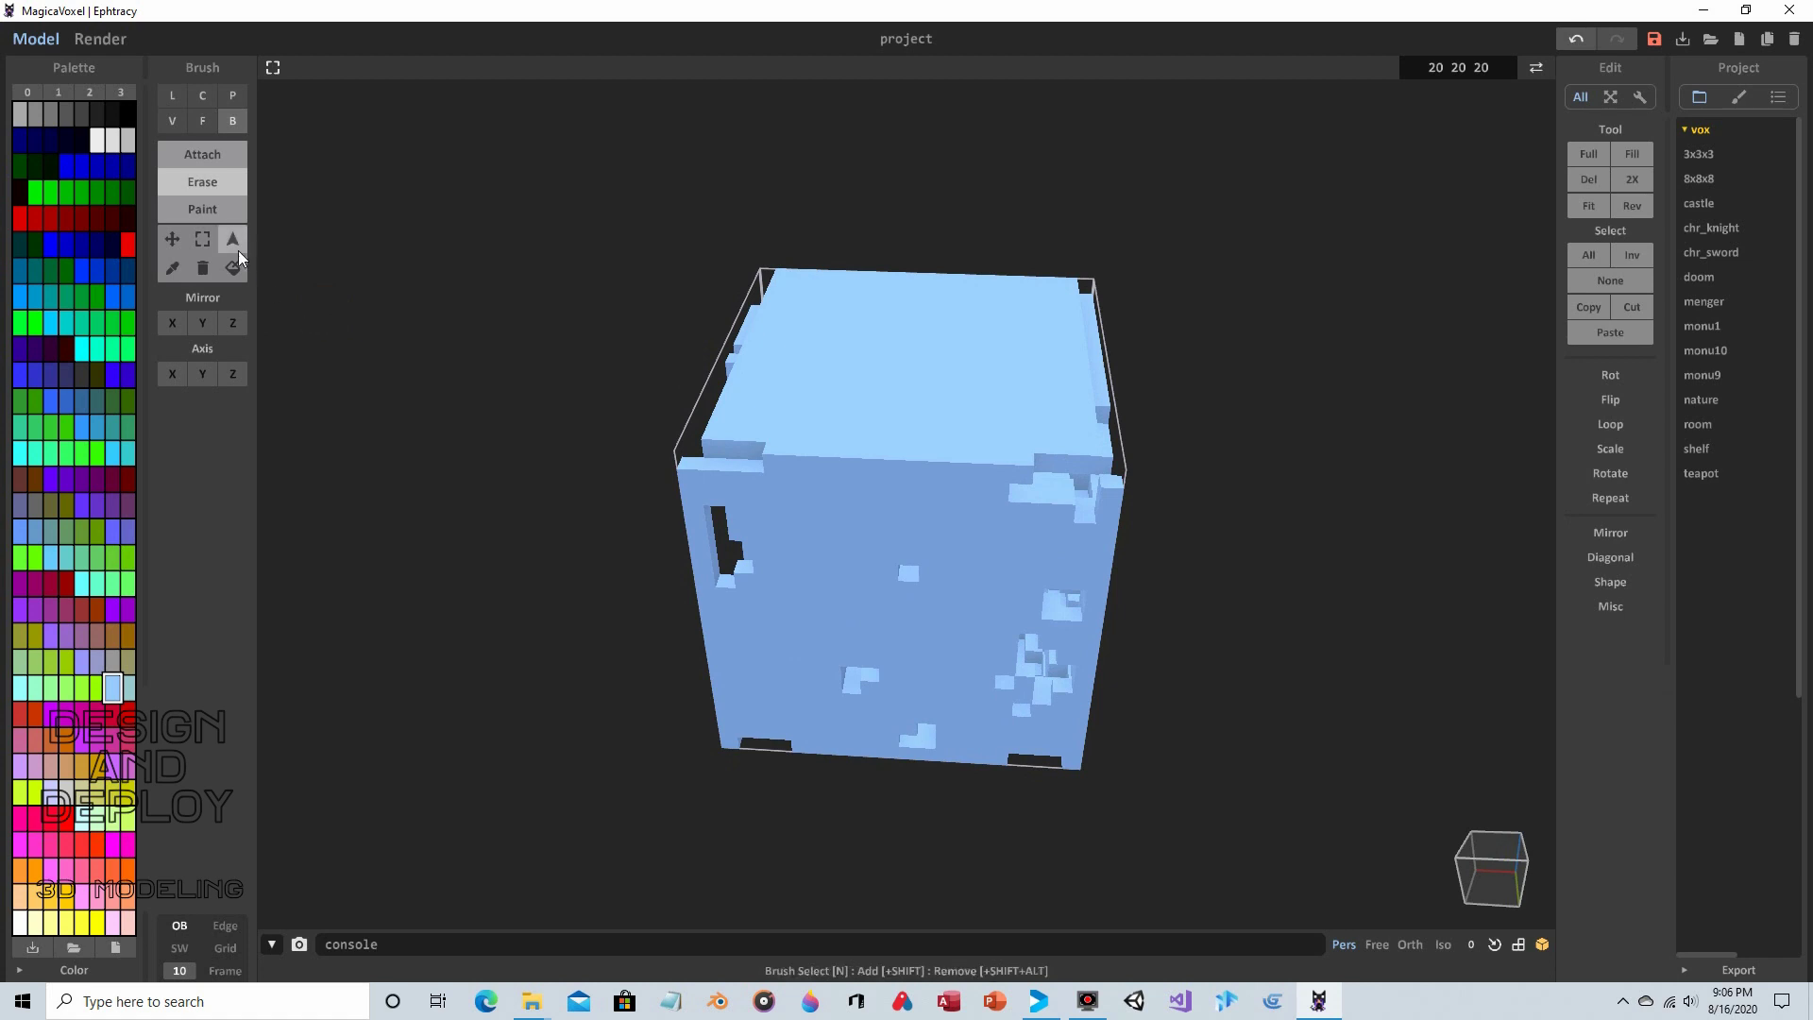
click(203, 208)
mouse_move(453, 240)
right_down()
mouse_move(538, 263)
mouse_move(547, 328)
right_up()
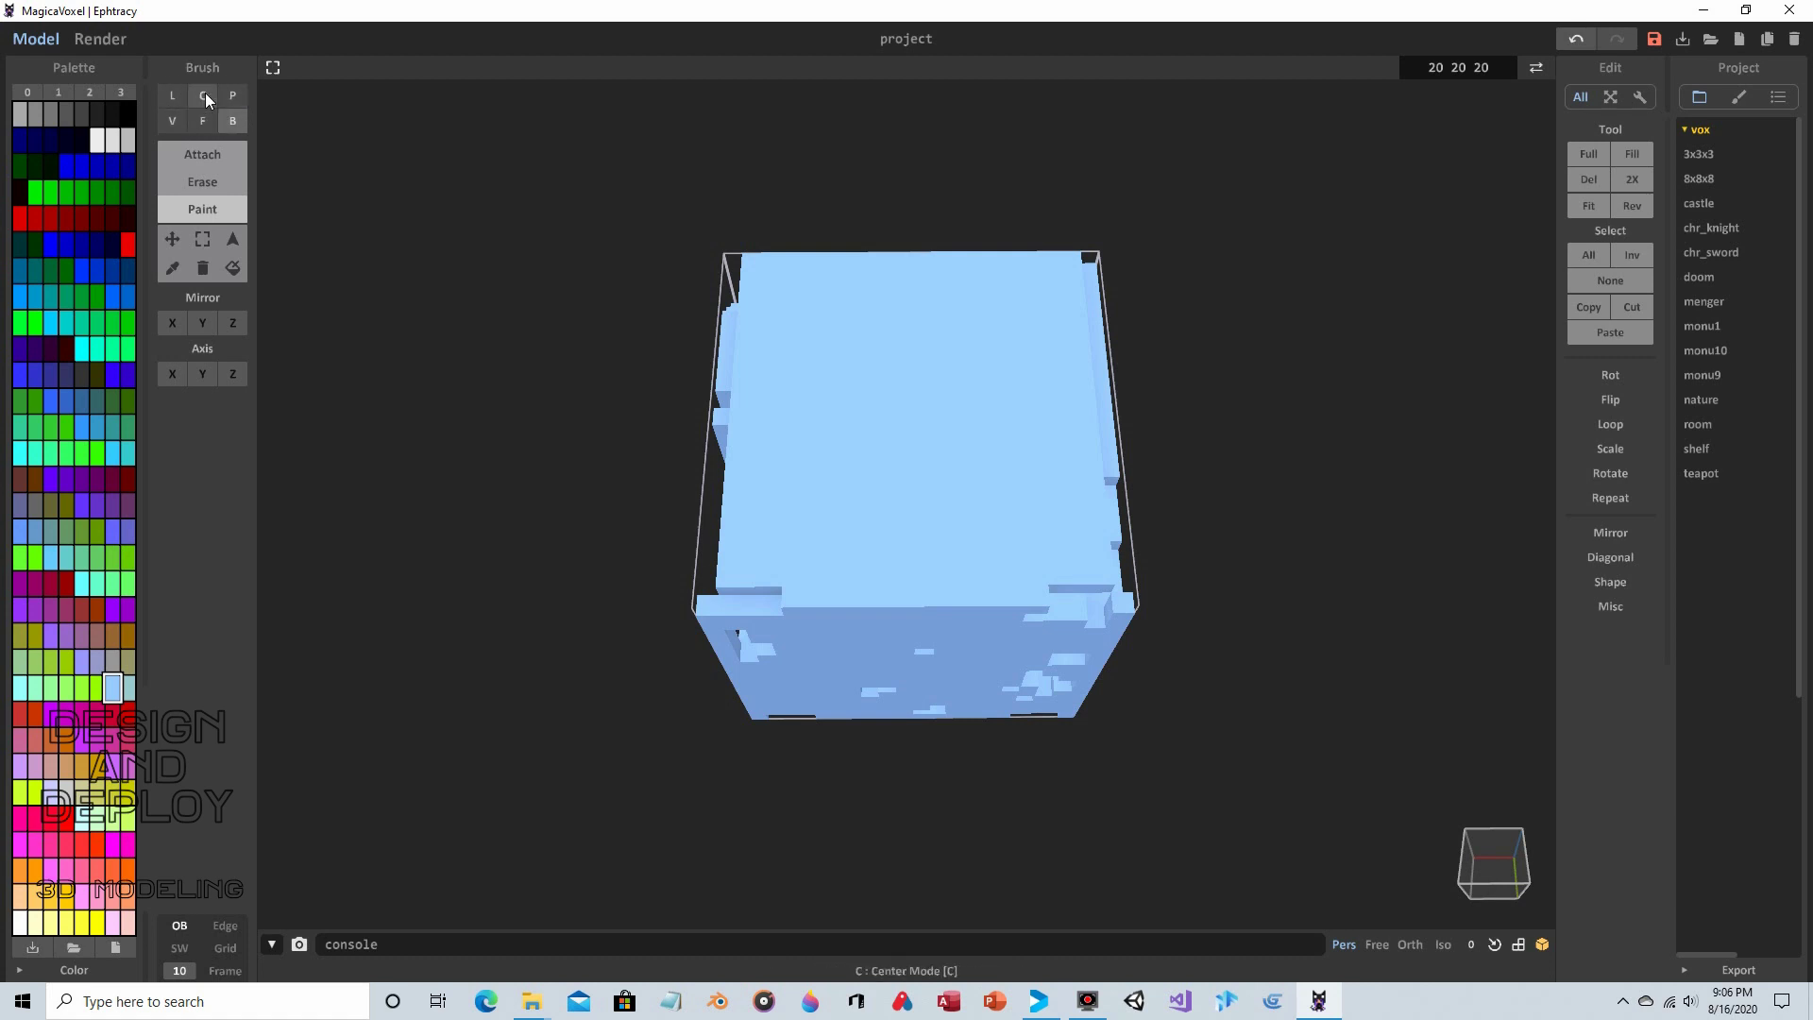
right_drag(324, 195, 377, 166)
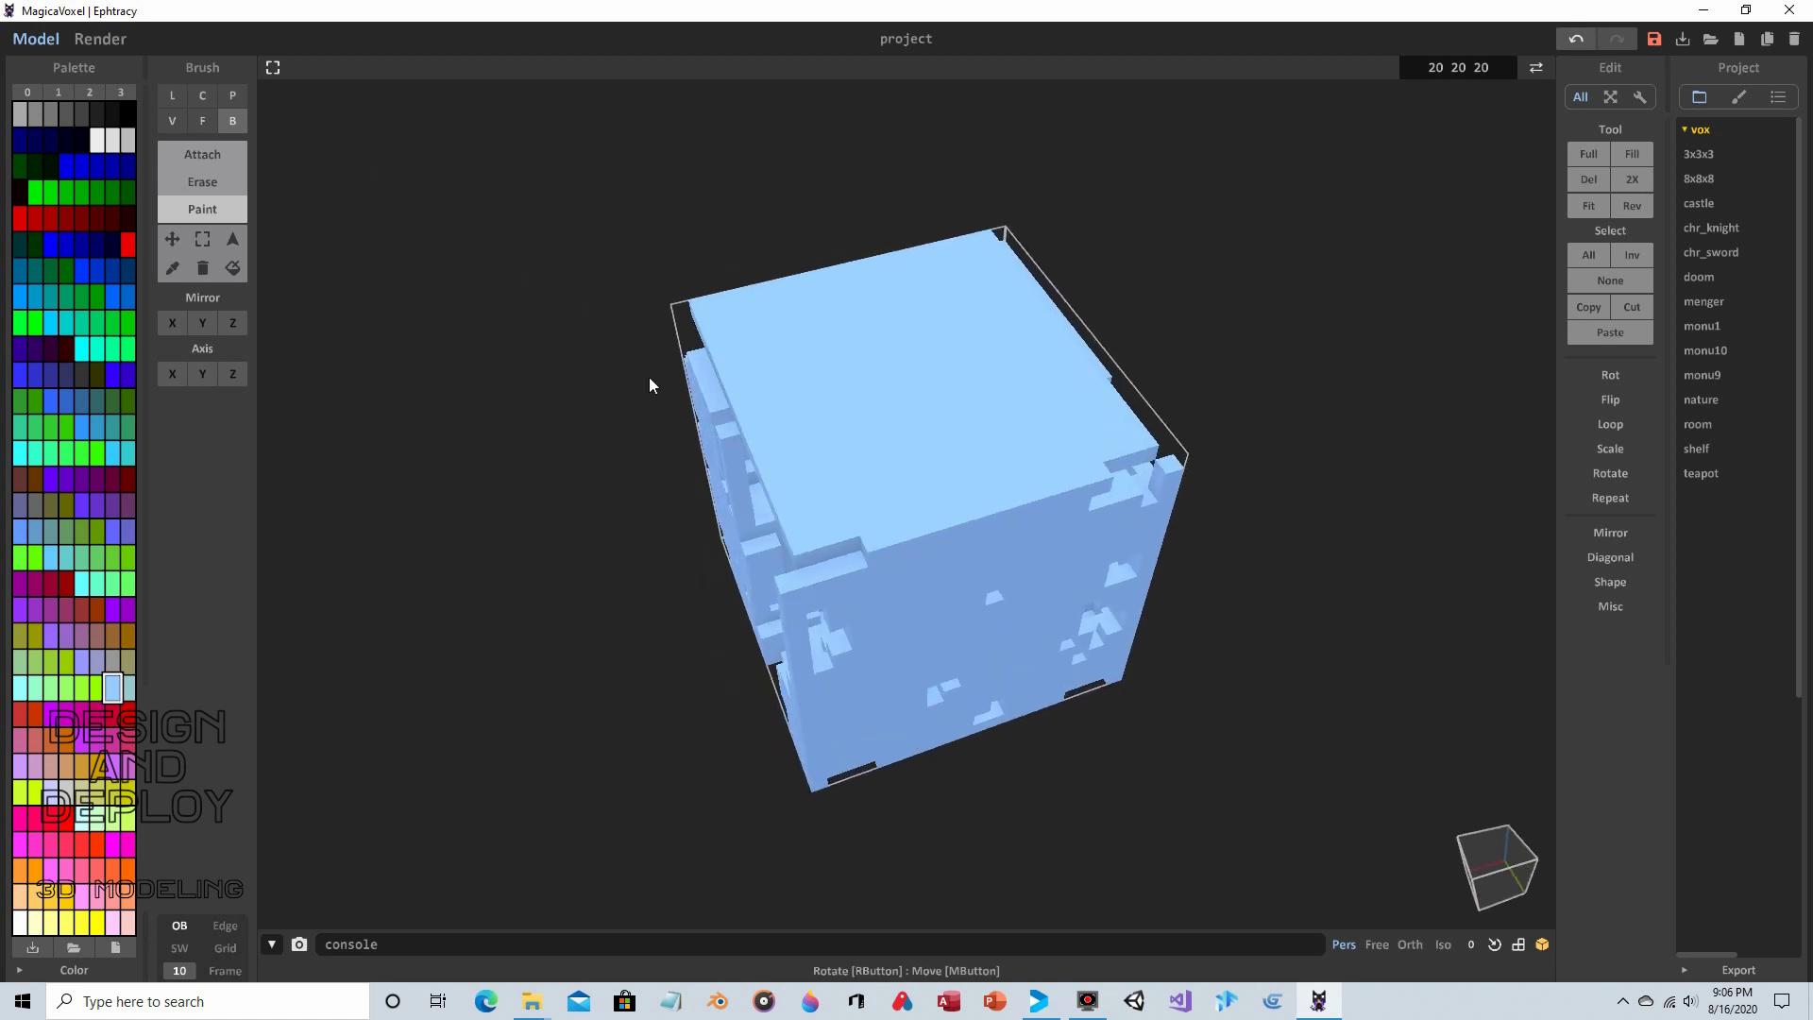
right_drag(543, 356, 586, 320)
click(34, 193)
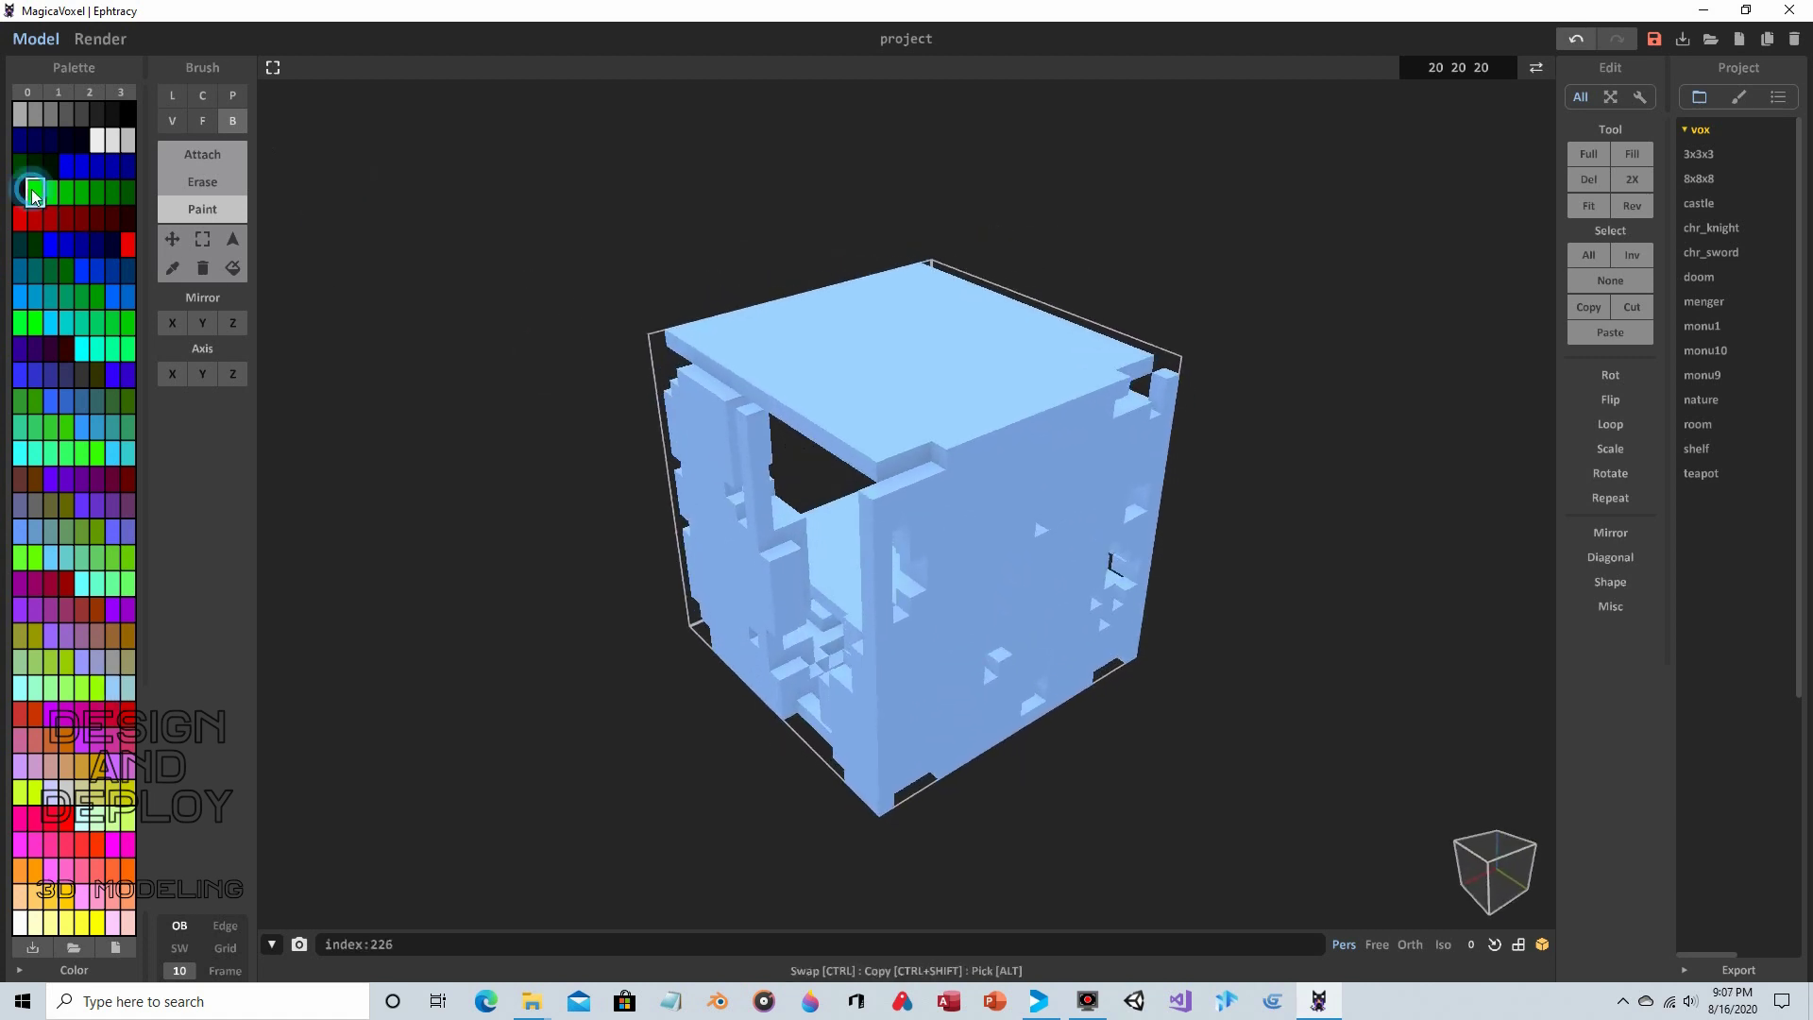
mouse_move(847, 326)
mouse_down()
mouse_move(963, 365)
mouse_move(1046, 338)
mouse_up()
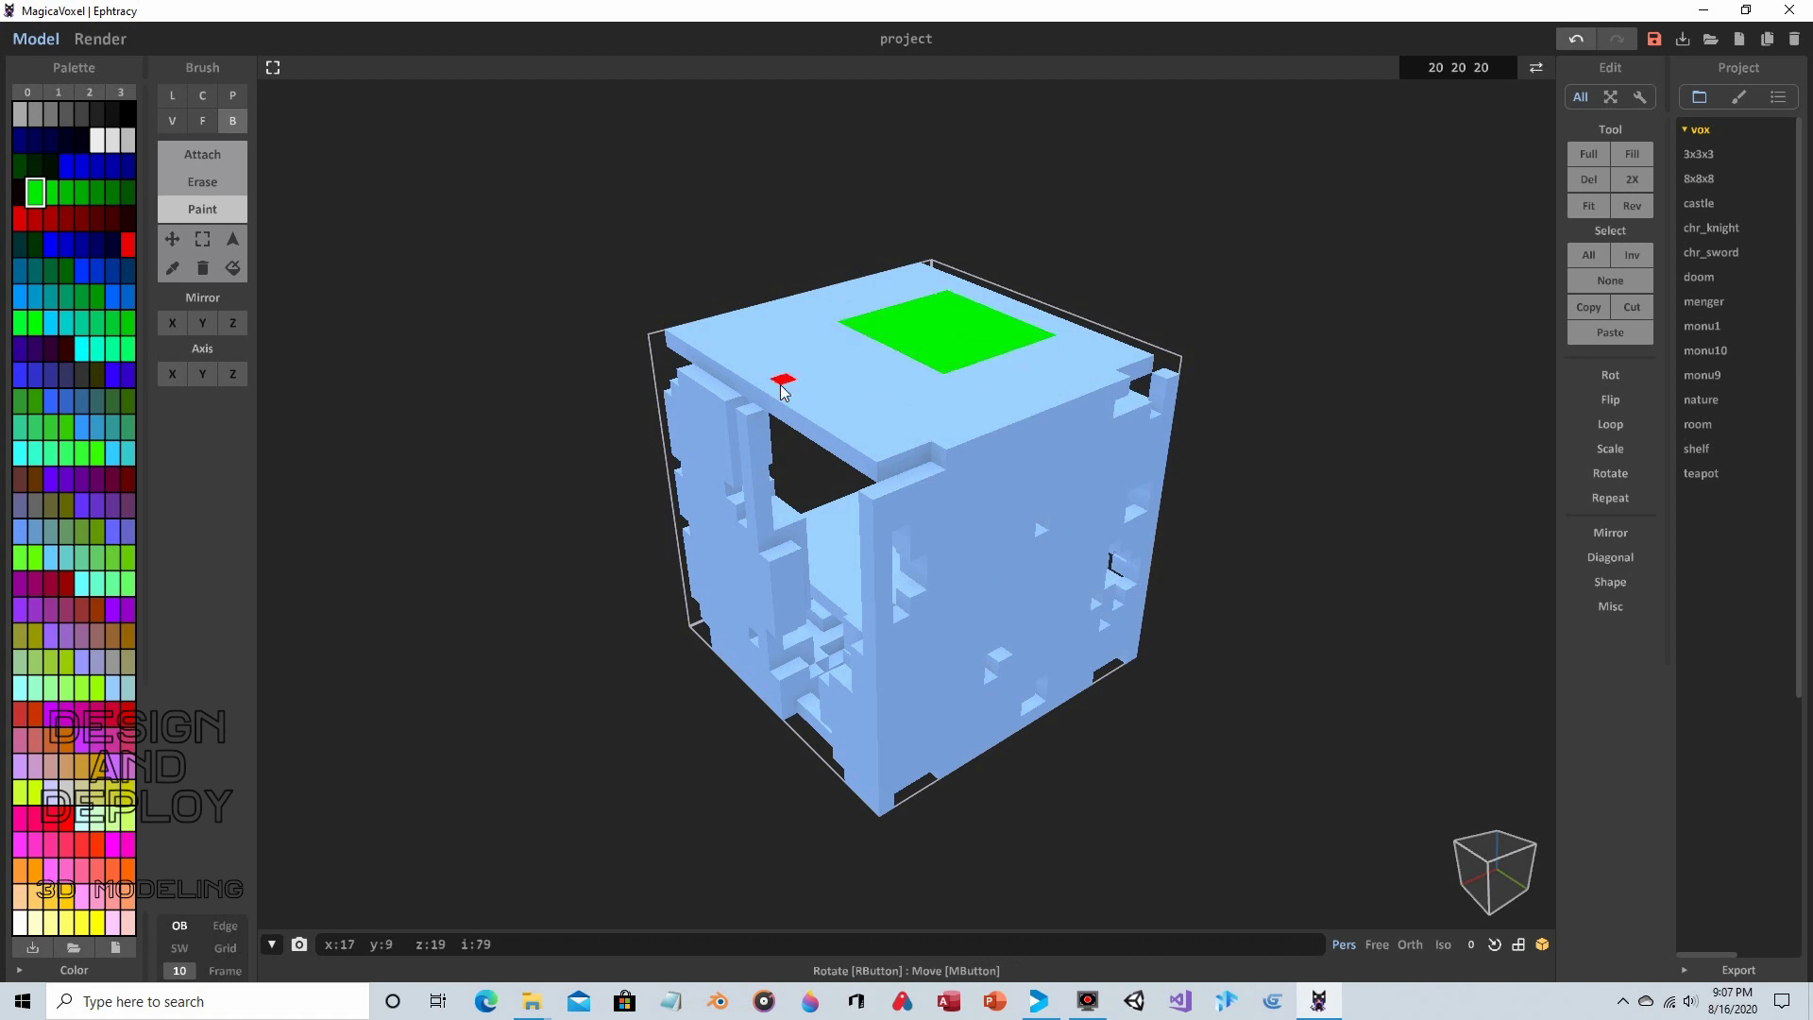
Paint the whole side wall at the y 19 end bright green with the Face brush
click(202, 121)
click(991, 532)
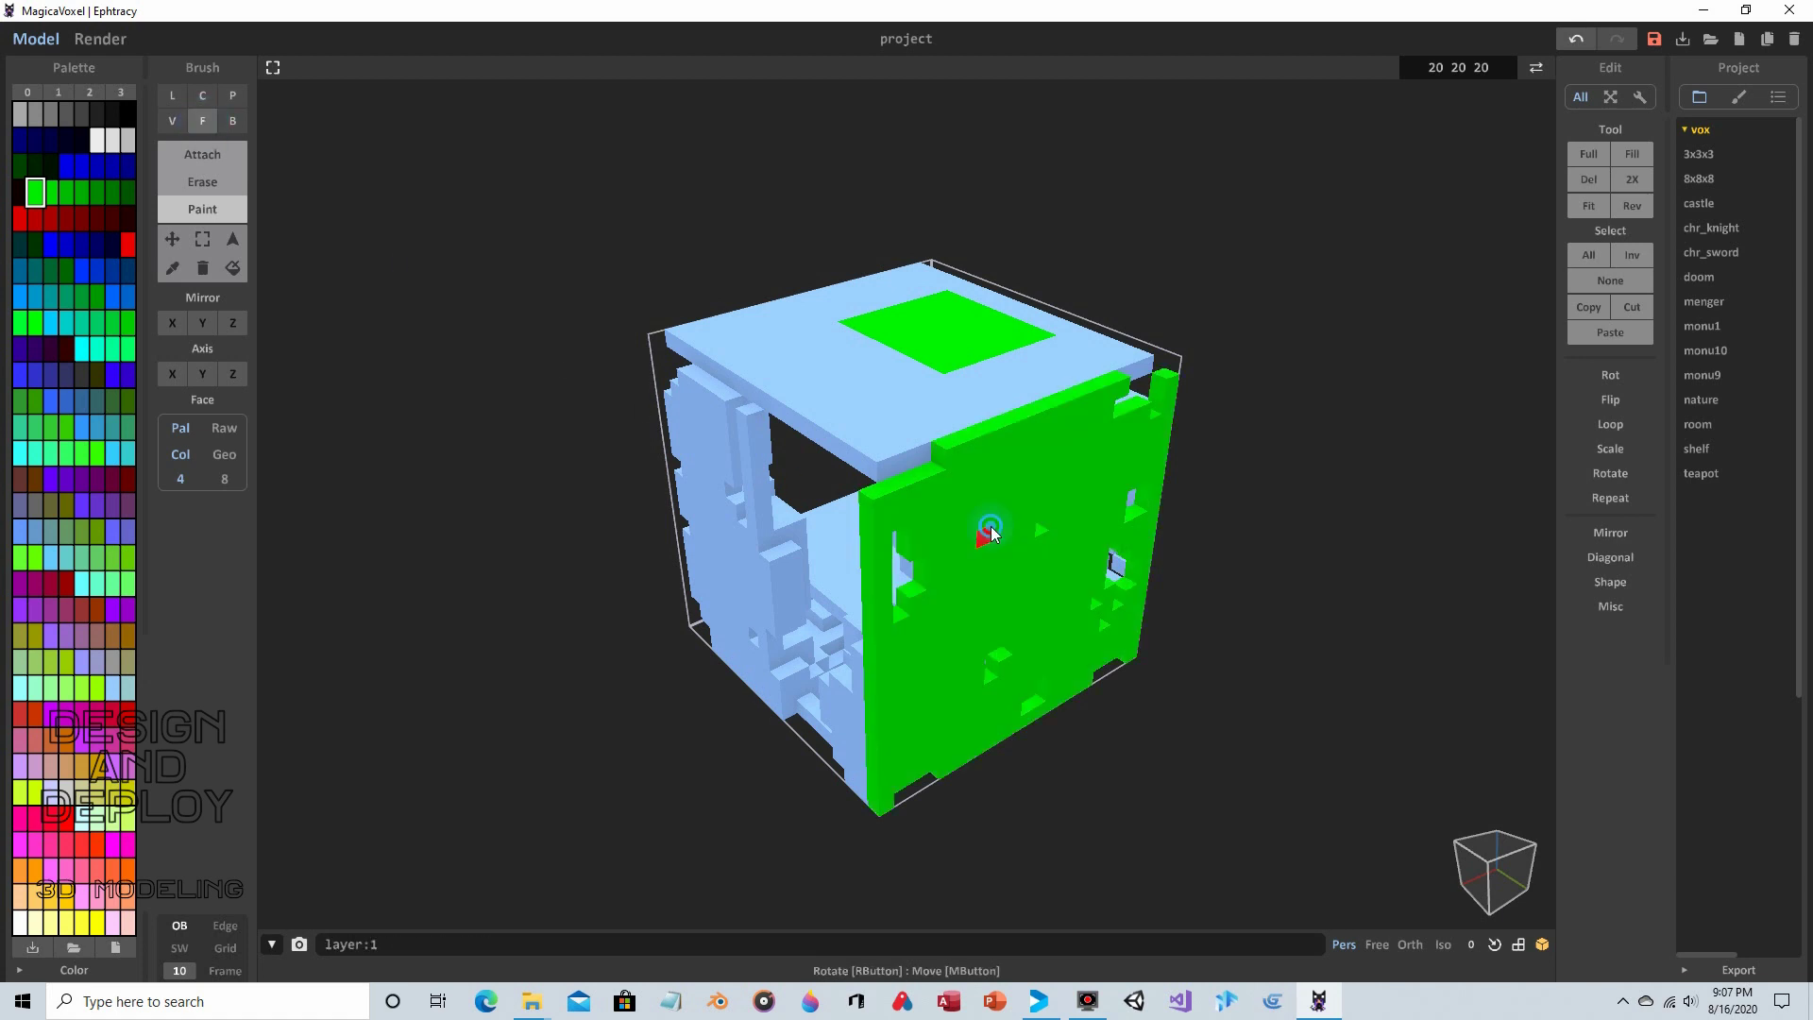
right_drag(1034, 547, 1081, 580)
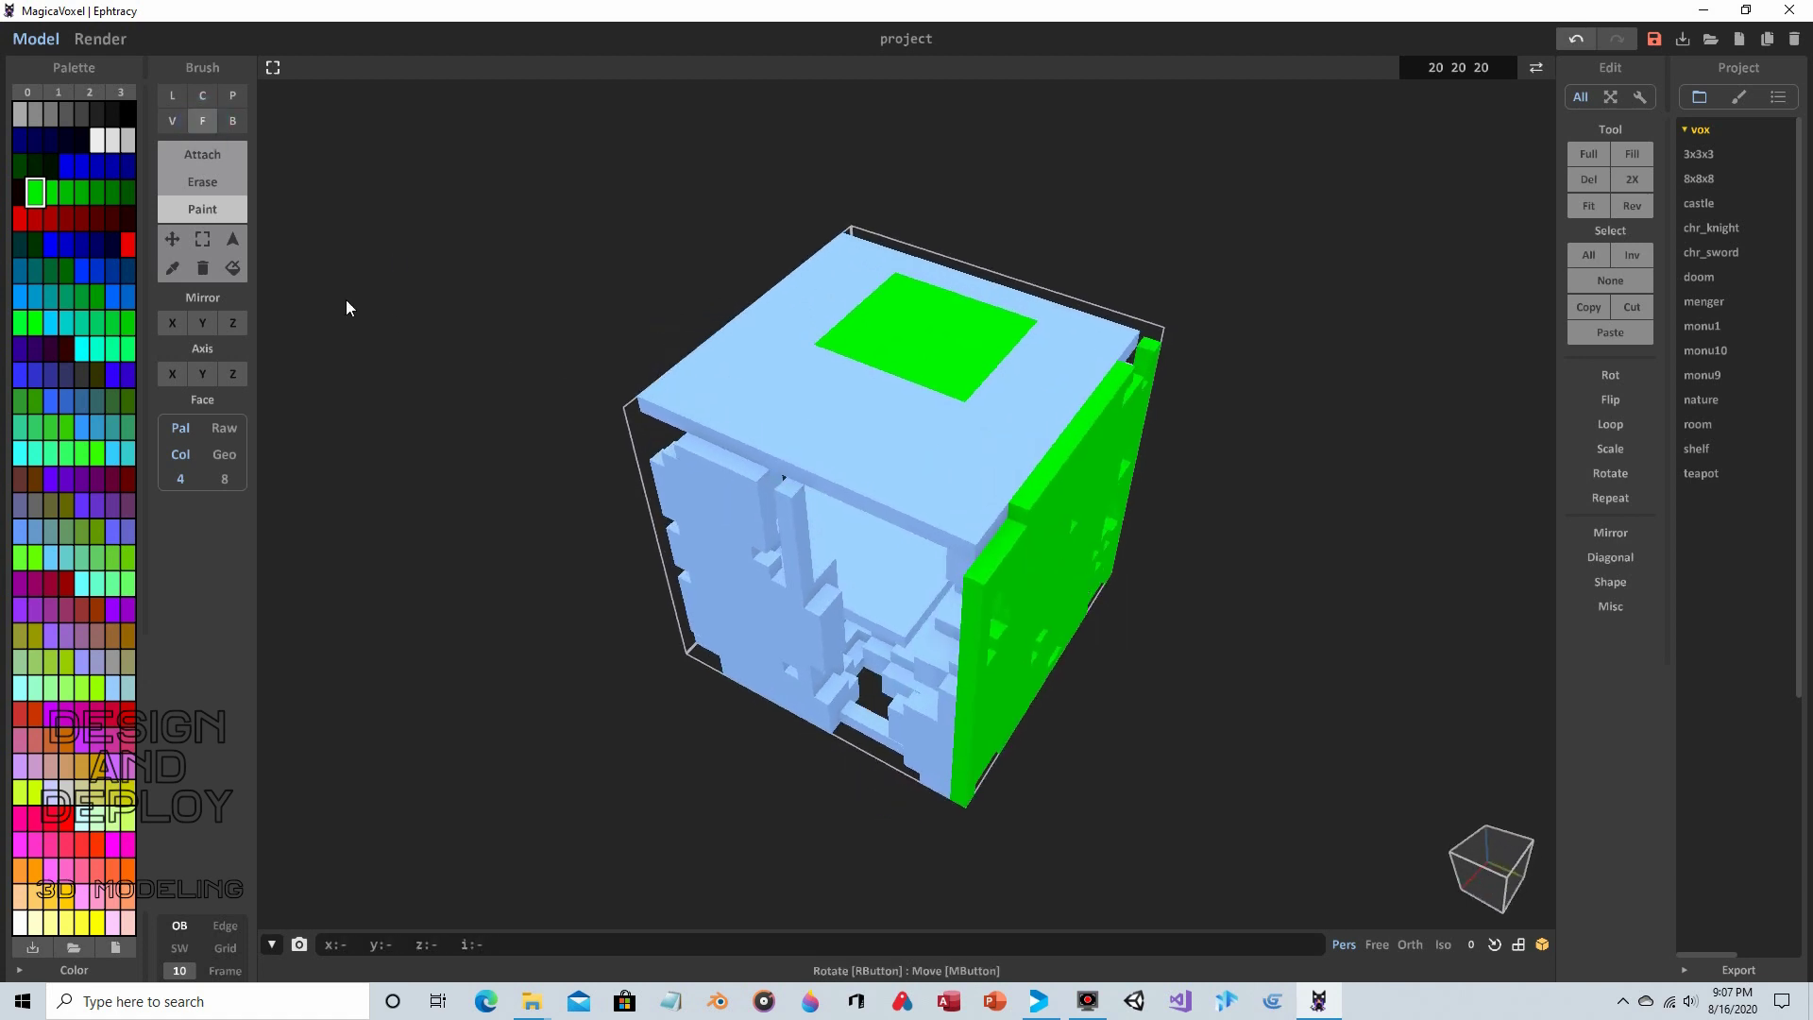
Paint blue freehand strokes on the top surface with the Voxel brush, a thick one at size 4 and thin ones at size 1
click(171, 121)
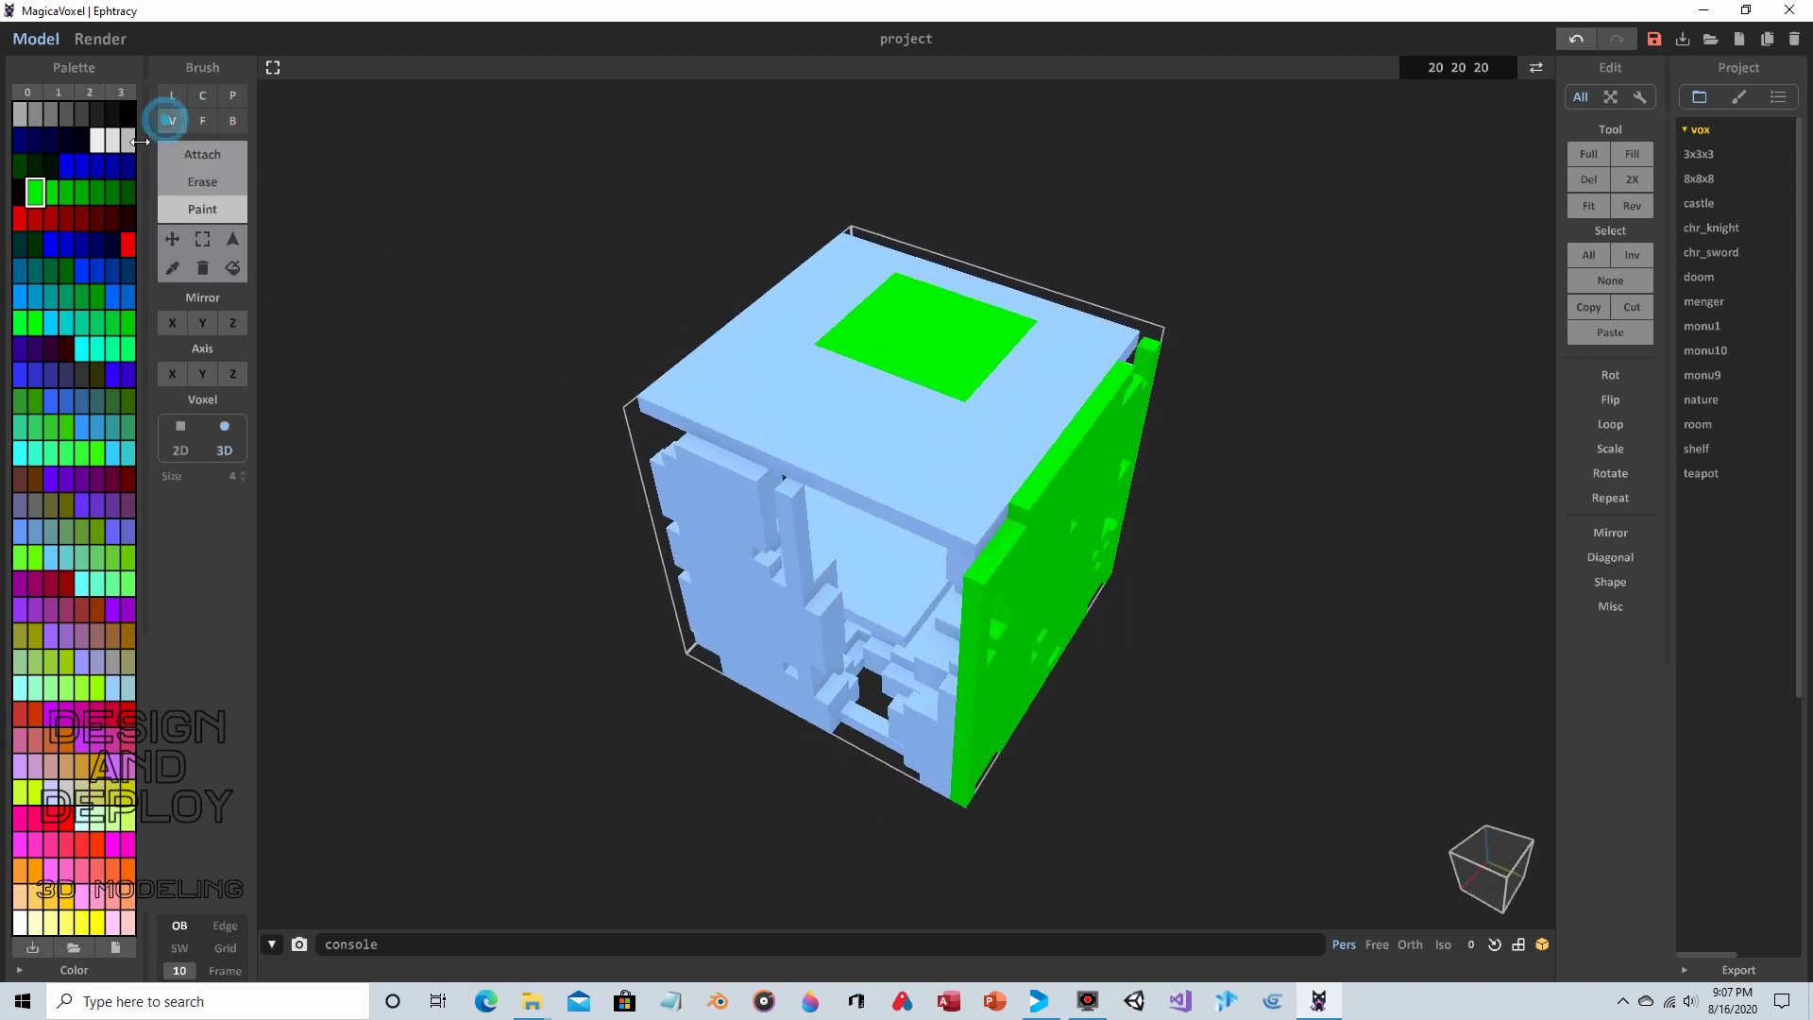
click(68, 166)
mouse_move(737, 332)
mouse_down()
mouse_move(905, 450)
mouse_move(987, 437)
mouse_up()
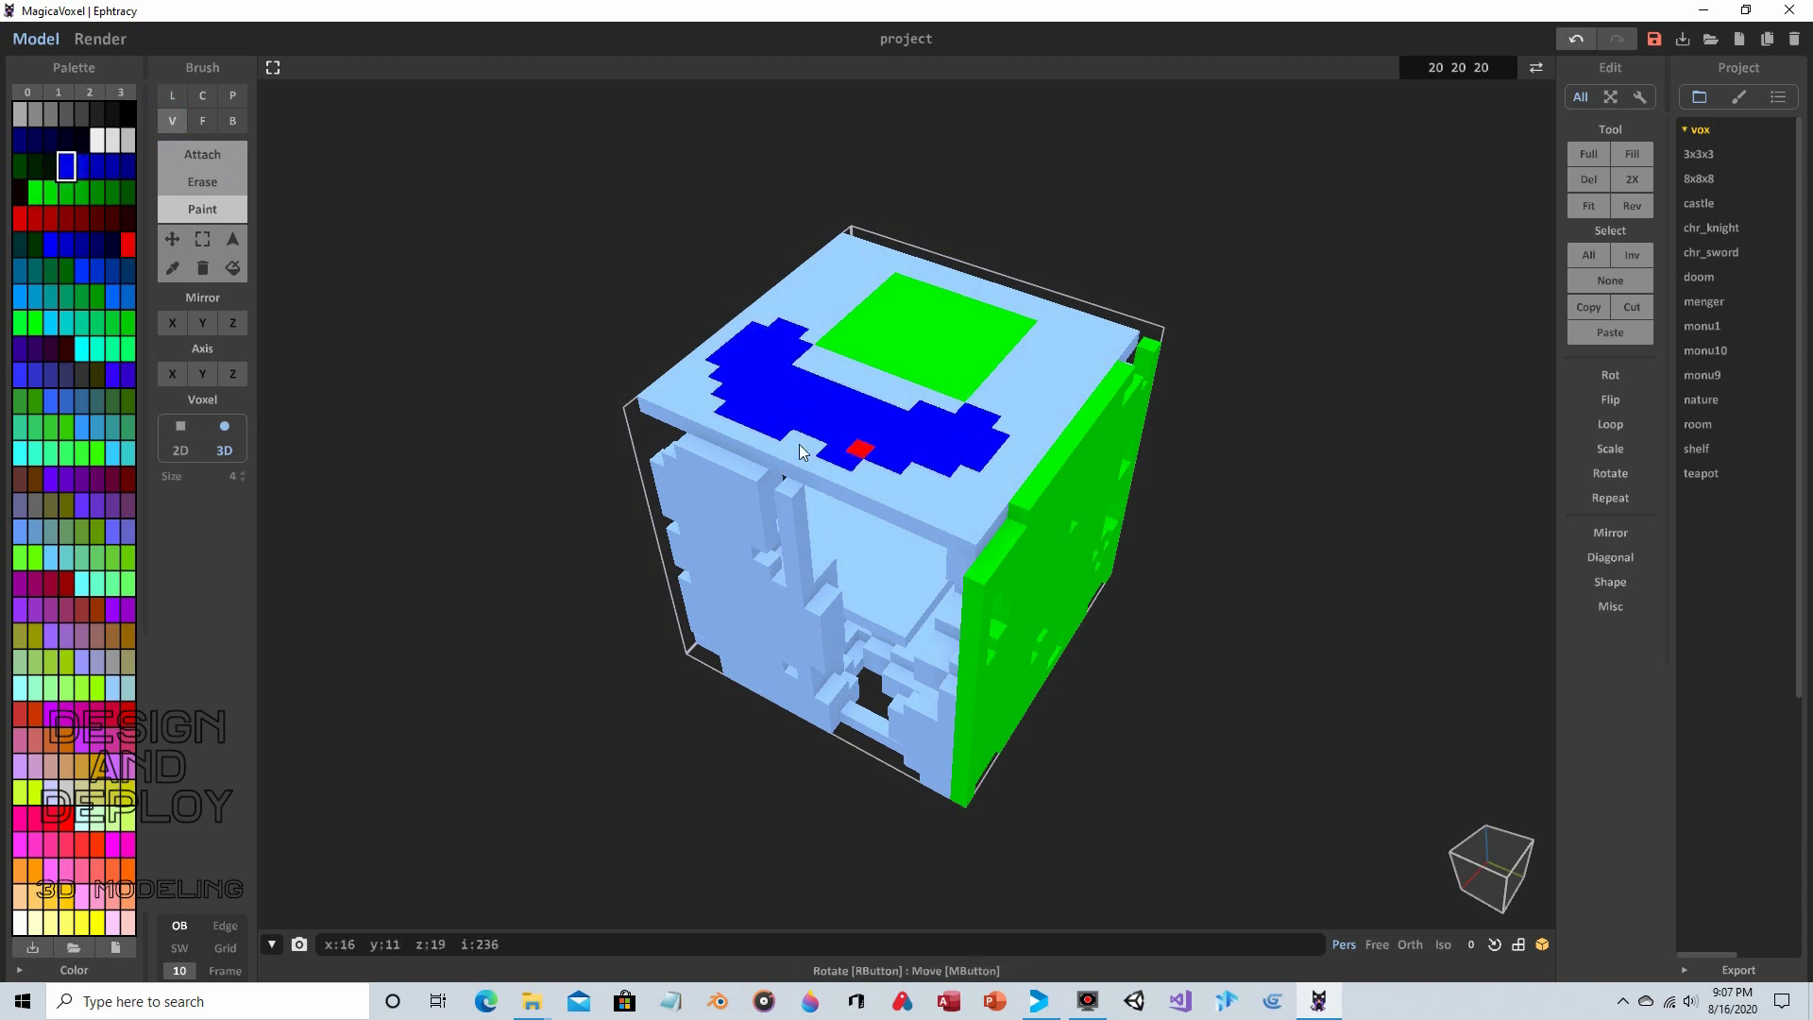
drag(246, 478, 243, 479)
mouse_move(972, 414)
mouse_down()
mouse_move(1045, 384)
mouse_move(1060, 324)
mouse_move(862, 282)
mouse_move(809, 289)
mouse_up()
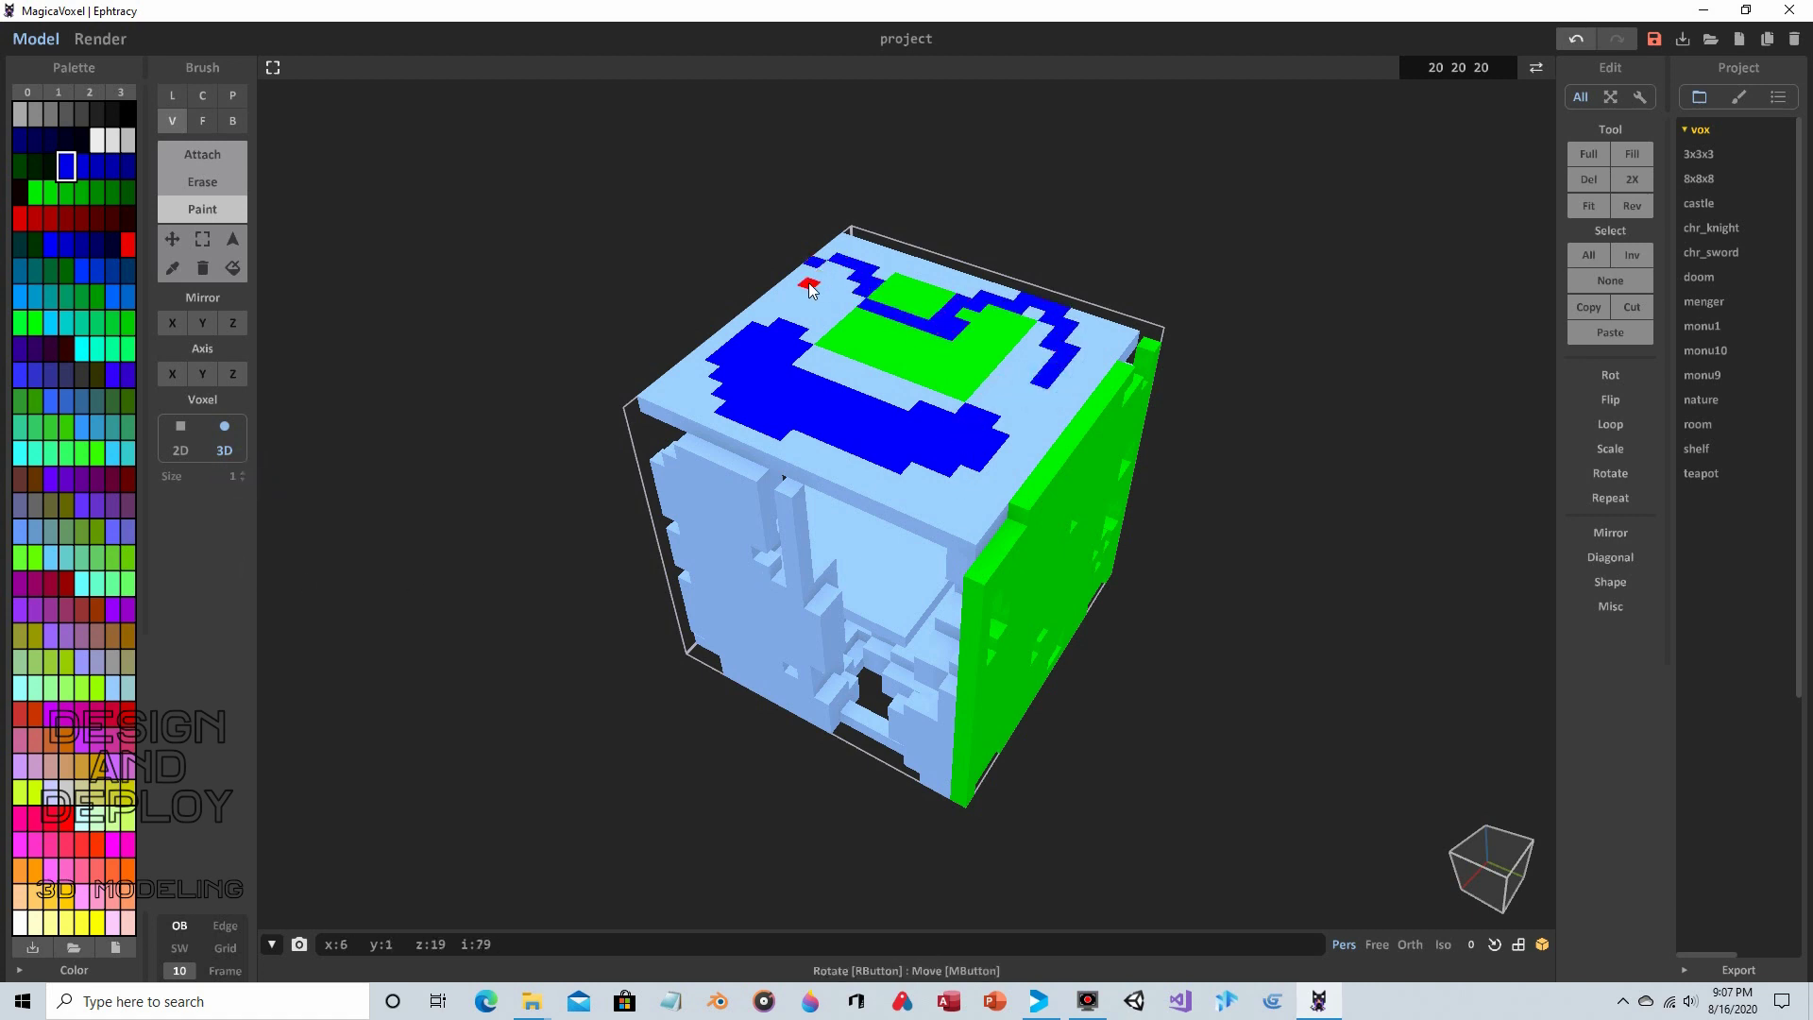
Paint dark red lines with the Line brush along the top slab's y 0 edge and diagonally across its top surface
click(173, 96)
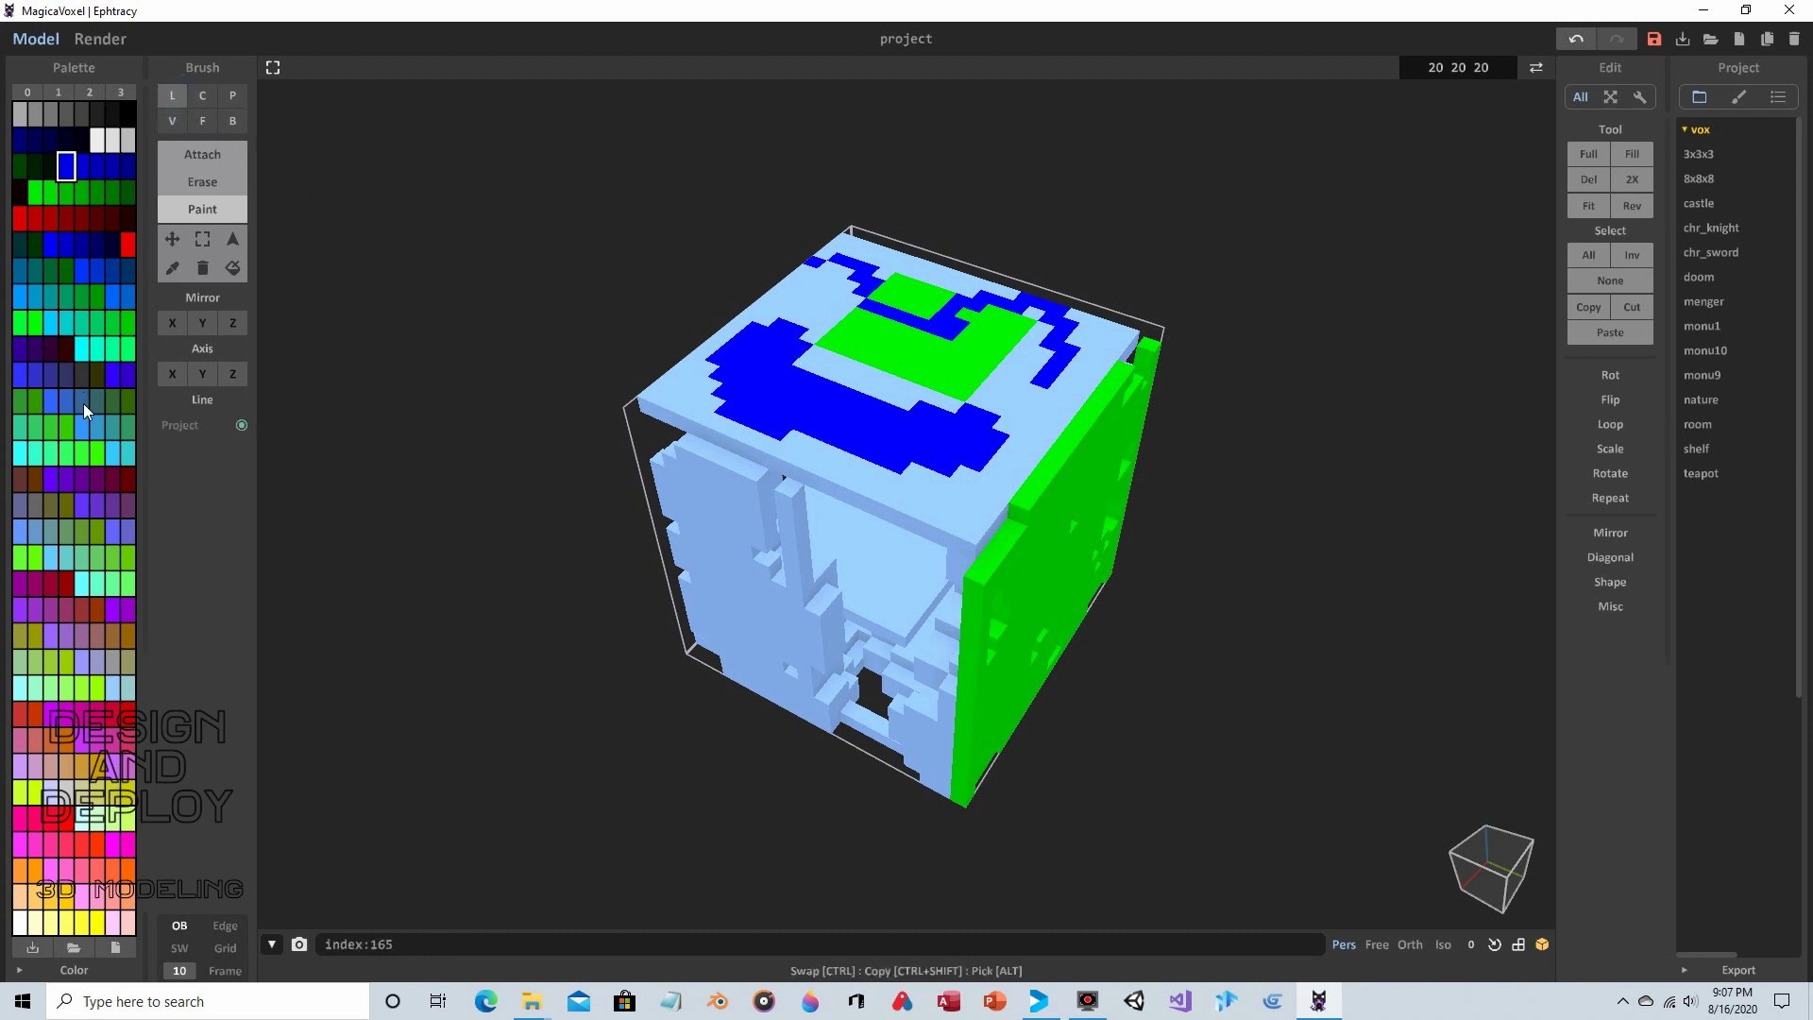
click(61, 583)
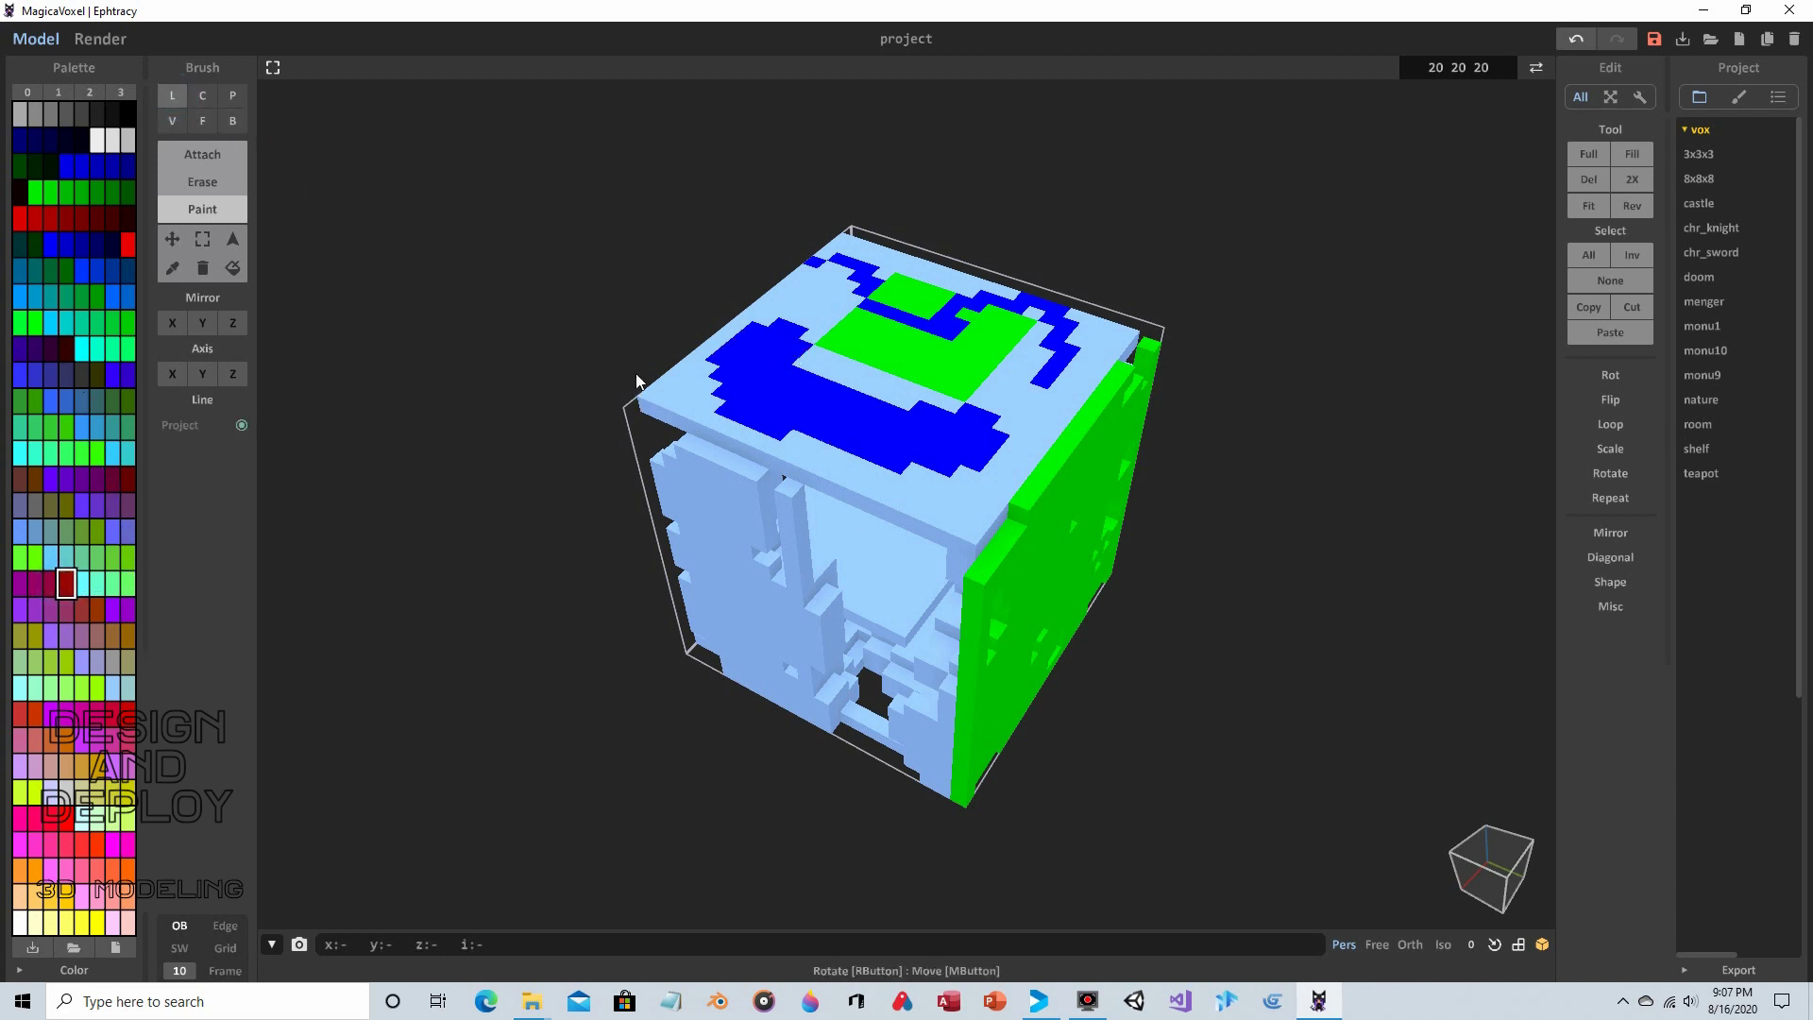
mouse_move(655, 397)
mouse_down()
mouse_move(987, 530)
mouse_move(944, 277)
mouse_up()
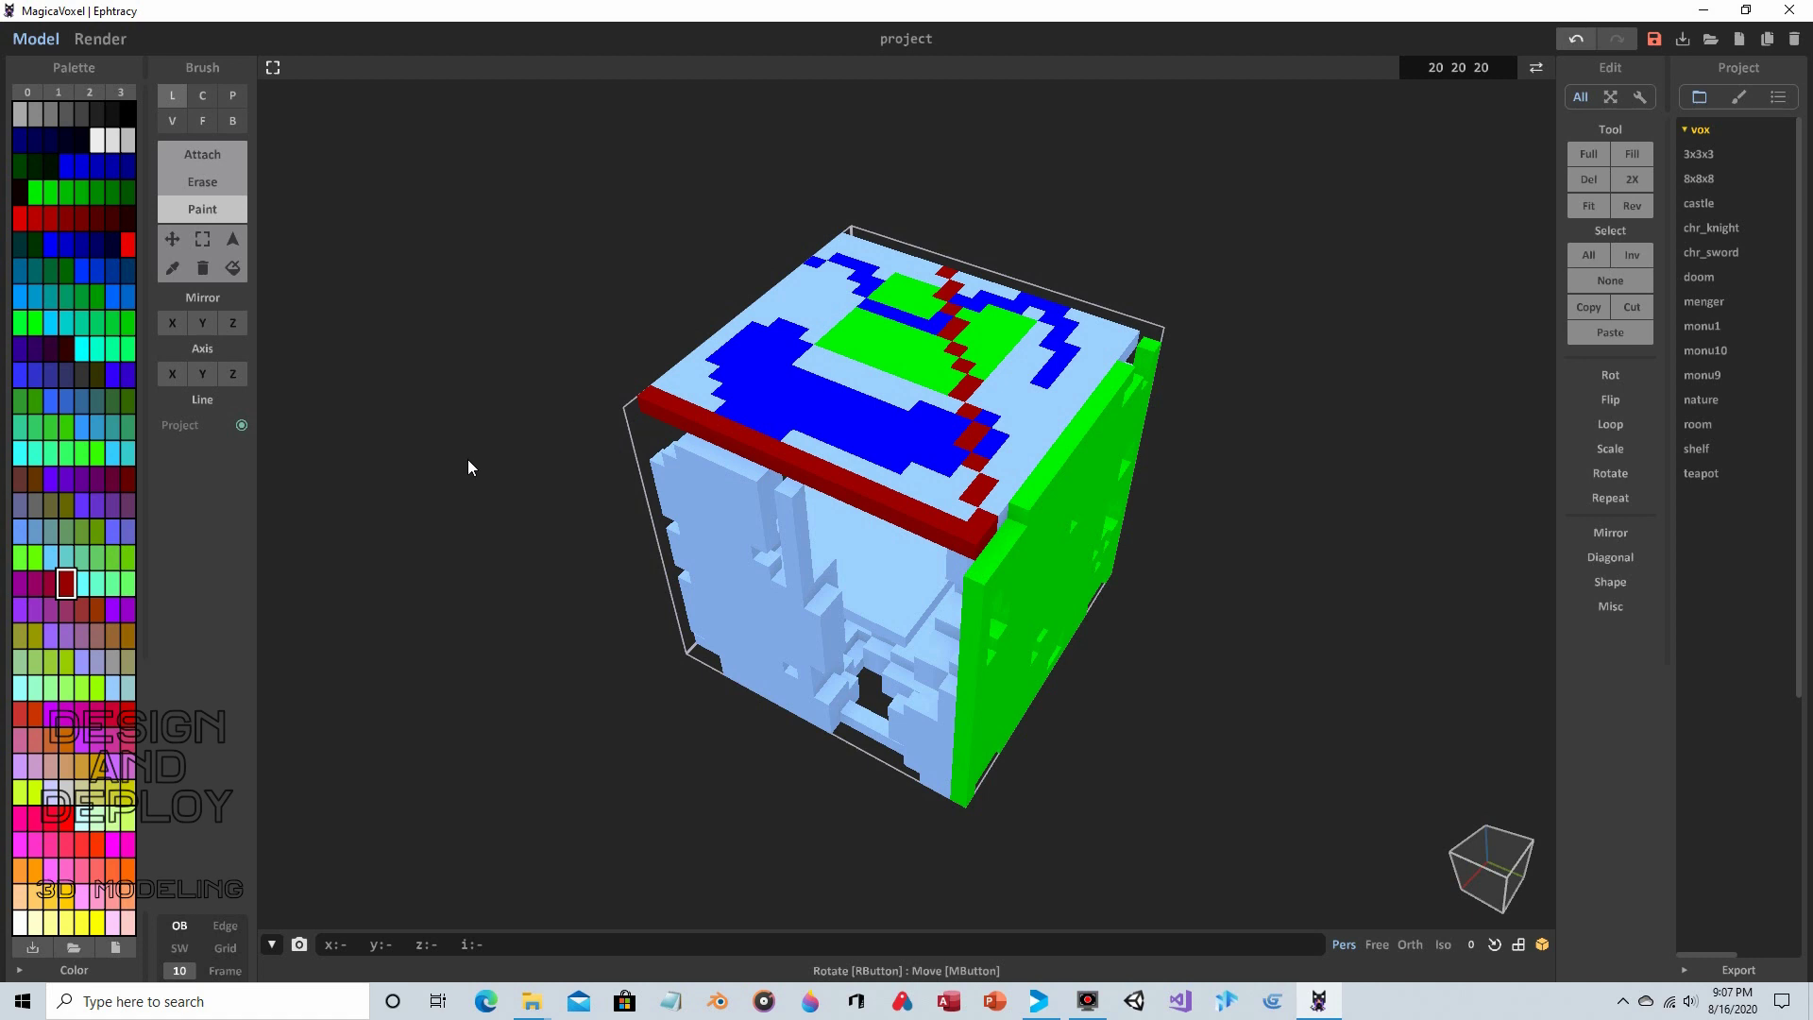
right_drag(467, 459, 441, 390)
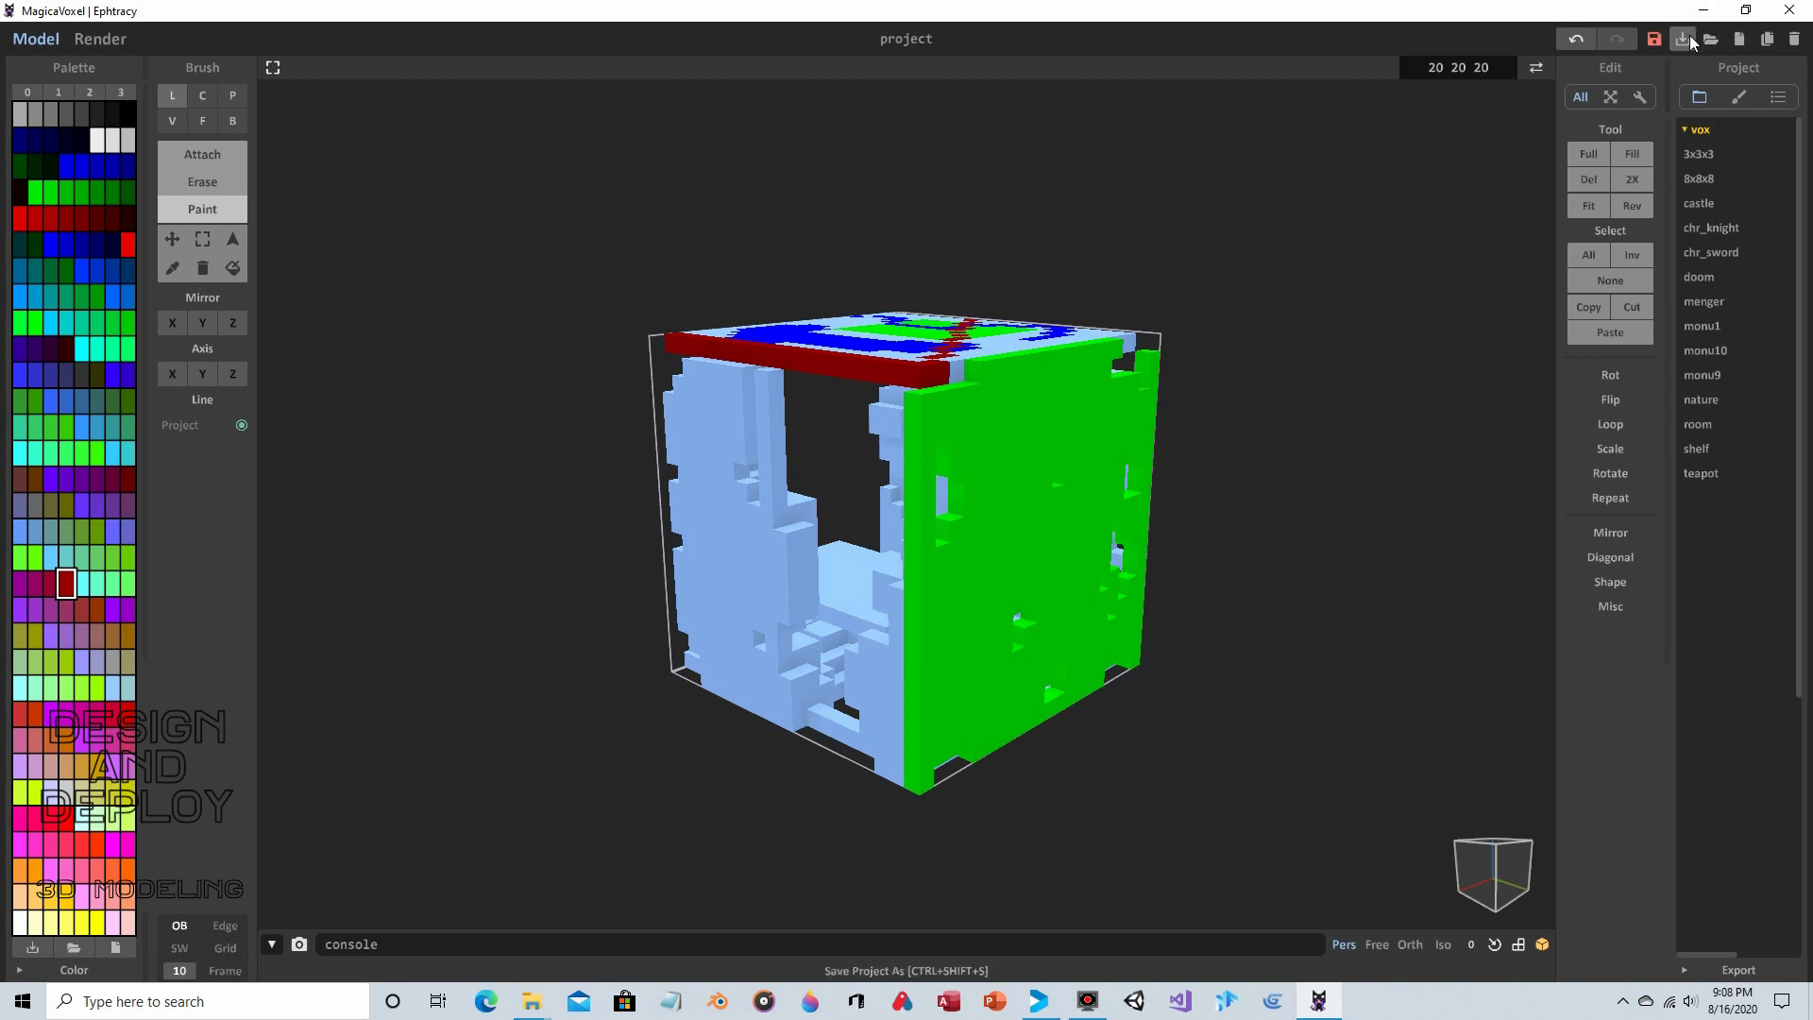
Expand the export format options, preview the painted model in the renderer, and return to model editing
click(1732, 970)
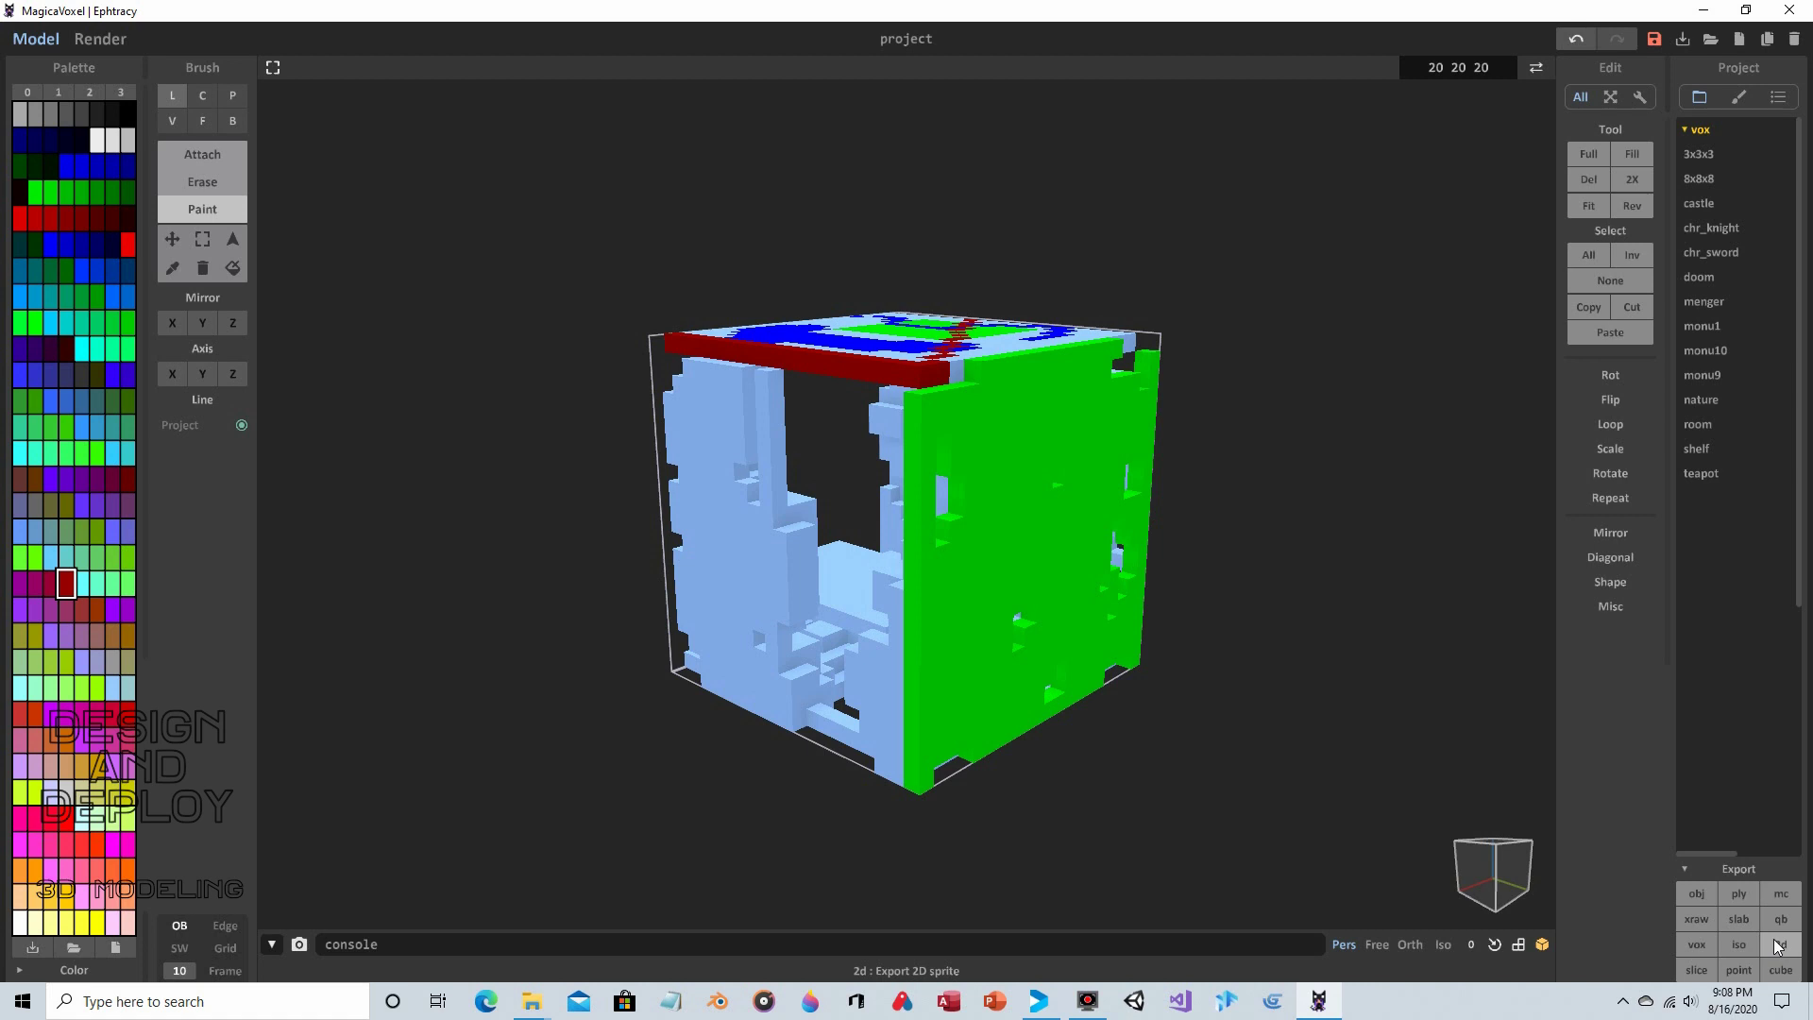
right_drag(1192, 398, 1159, 520)
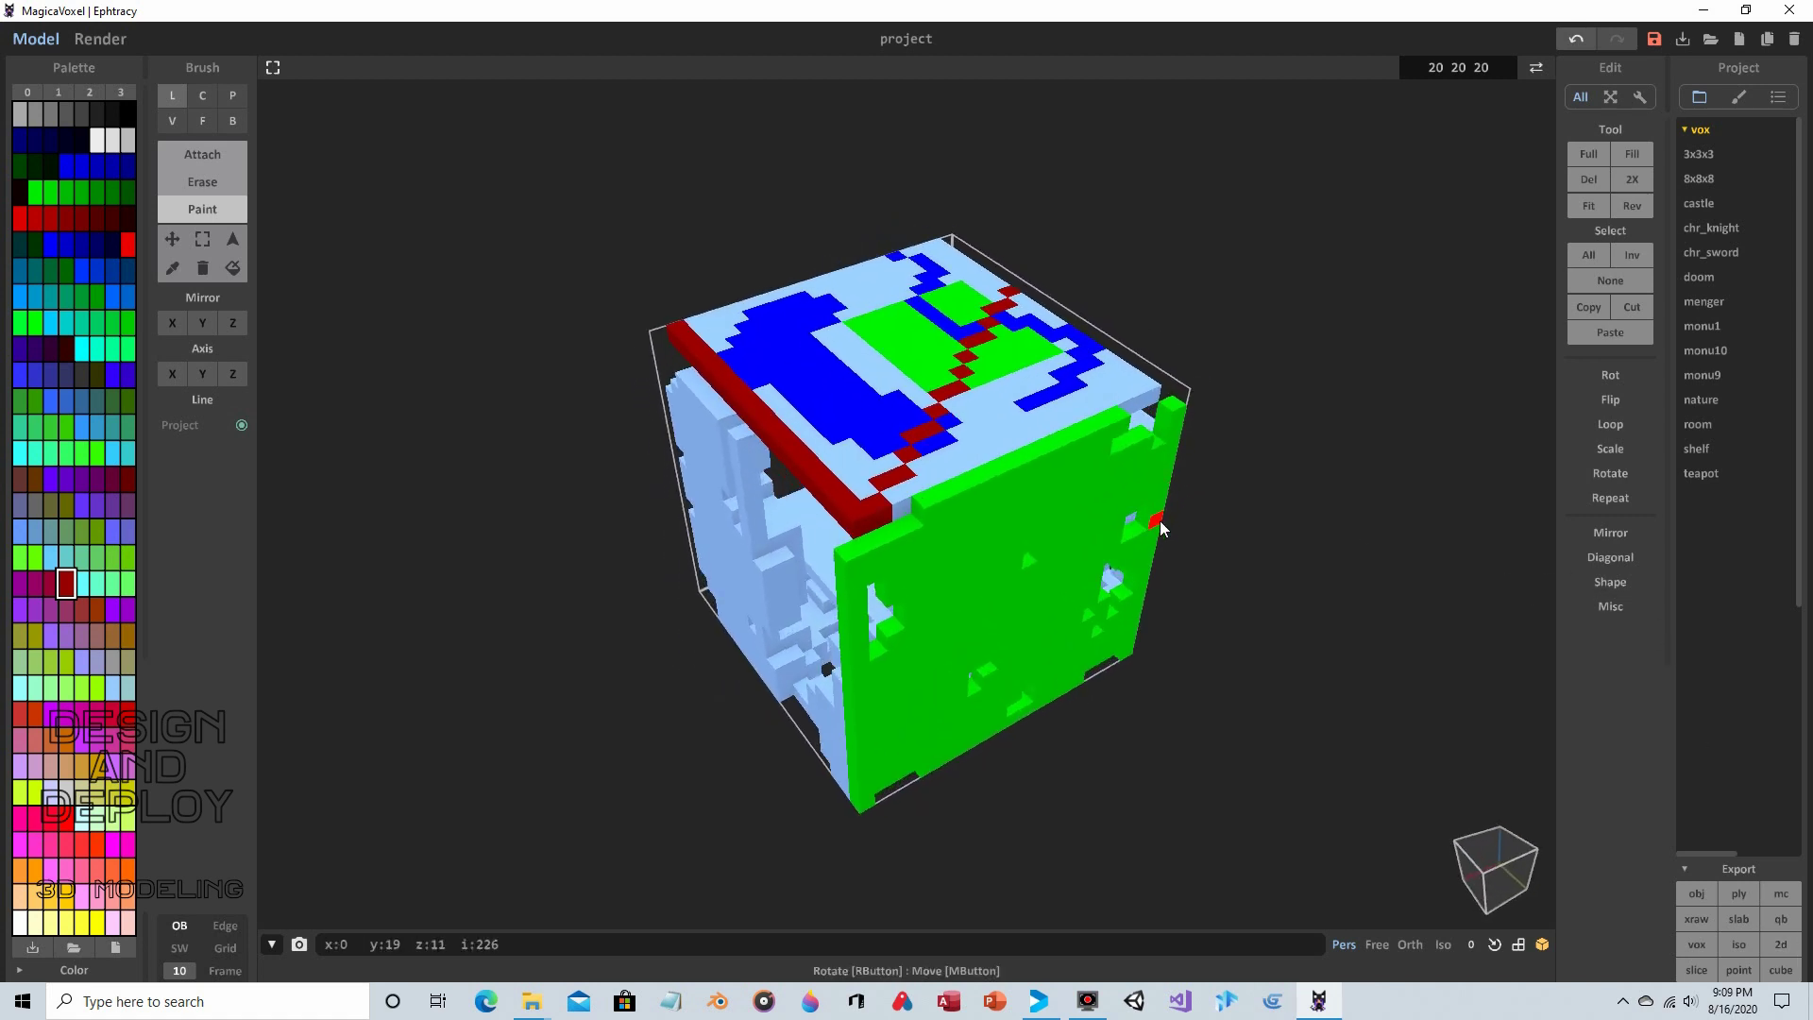
scroll(1171, 625, down, 3)
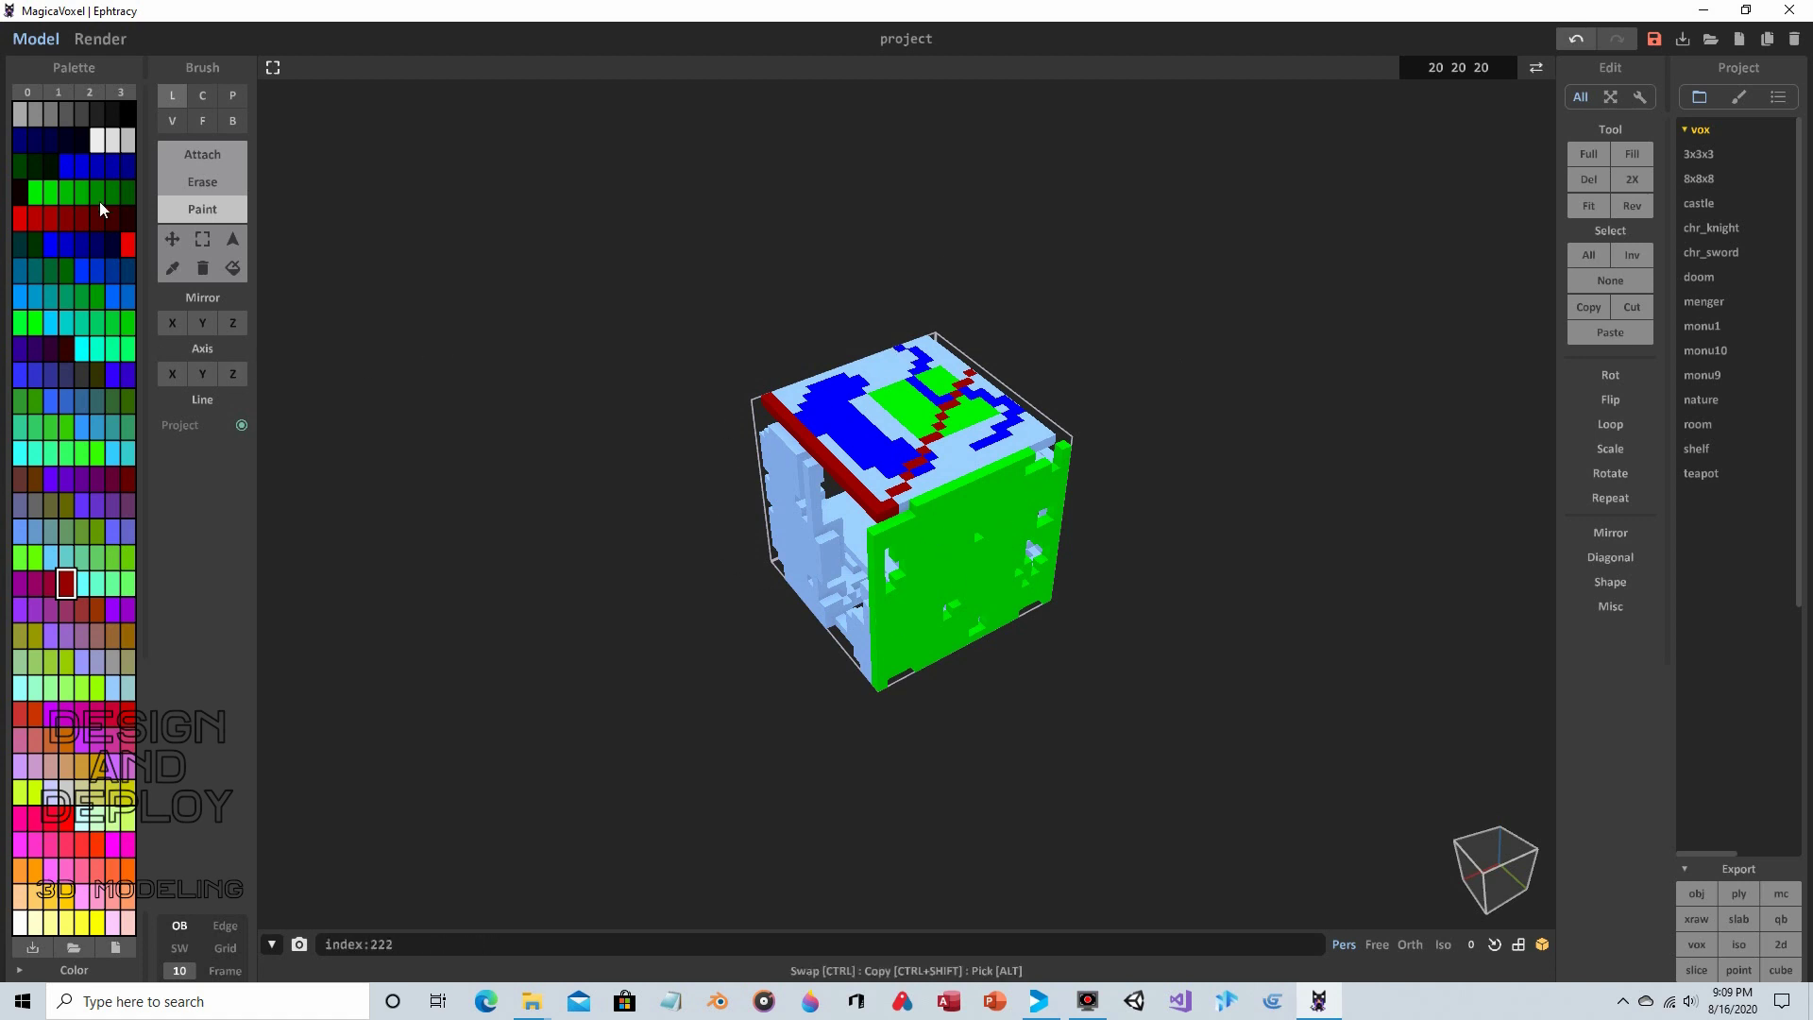
click(100, 39)
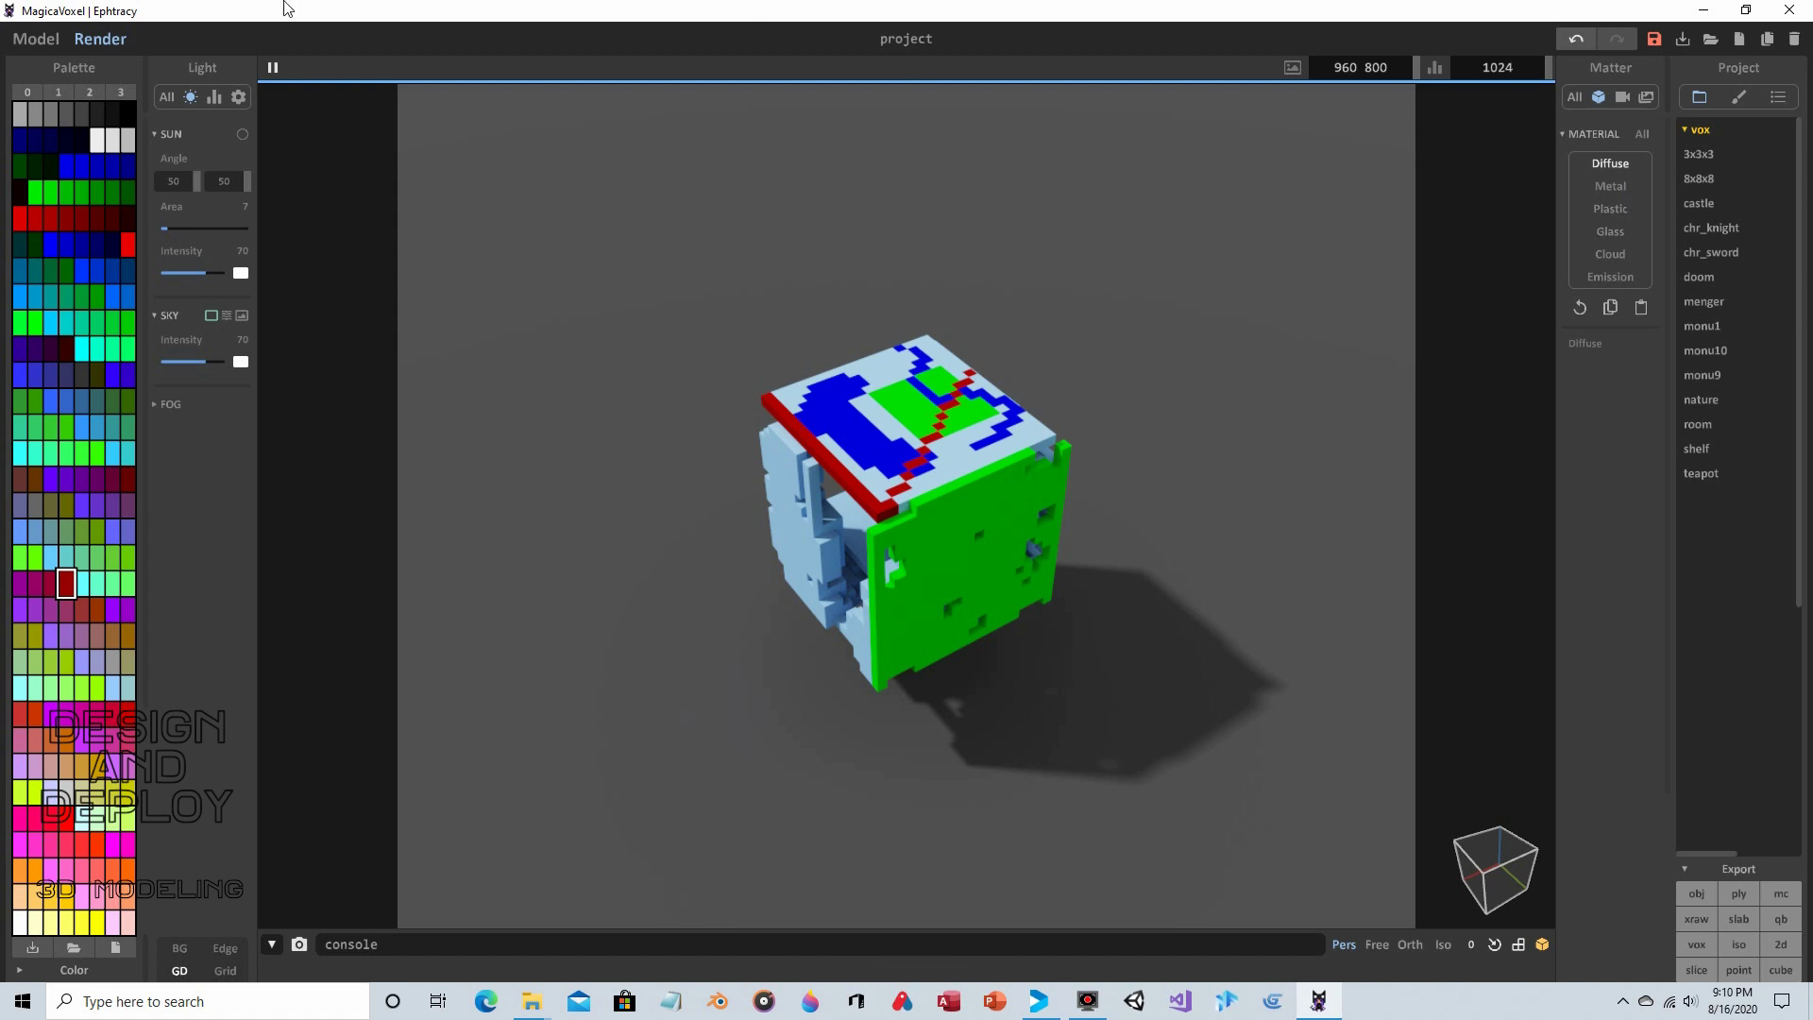
click(44, 40)
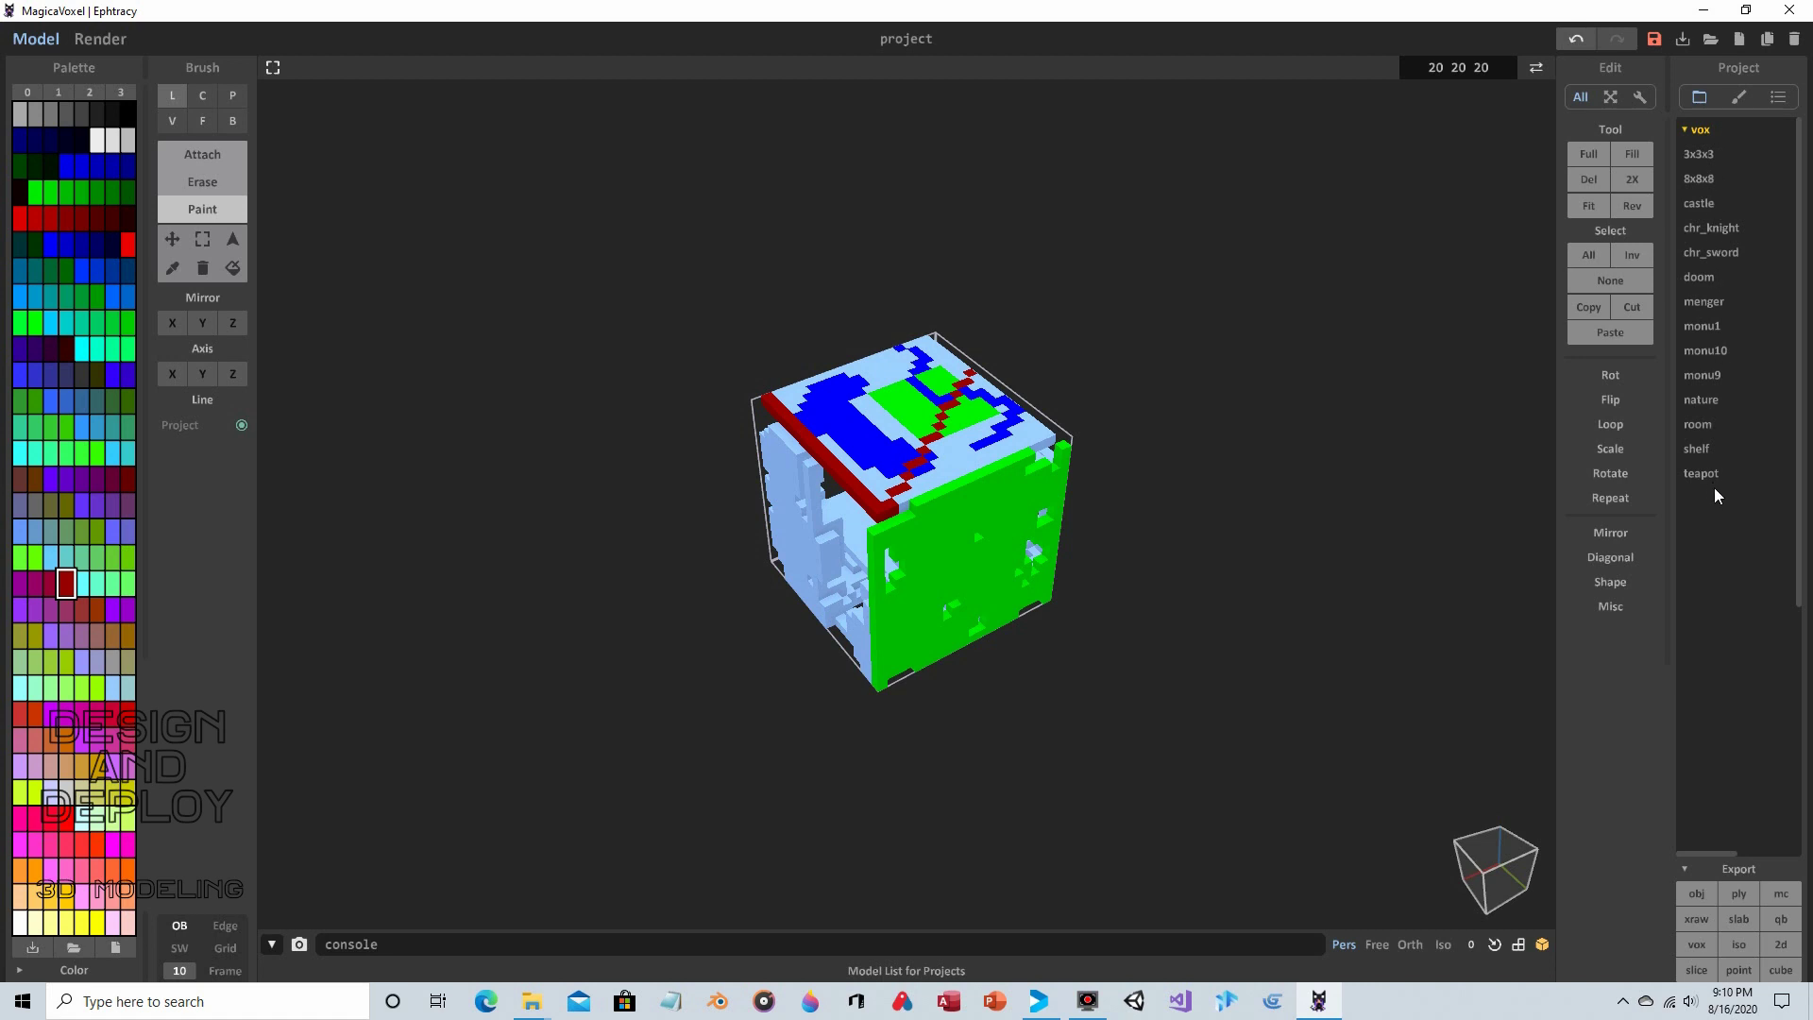
Open the sample models 3x3x3, 8x8x8 and castle in turn, discarding the unsaved changes to the painted cube
click(1700, 154)
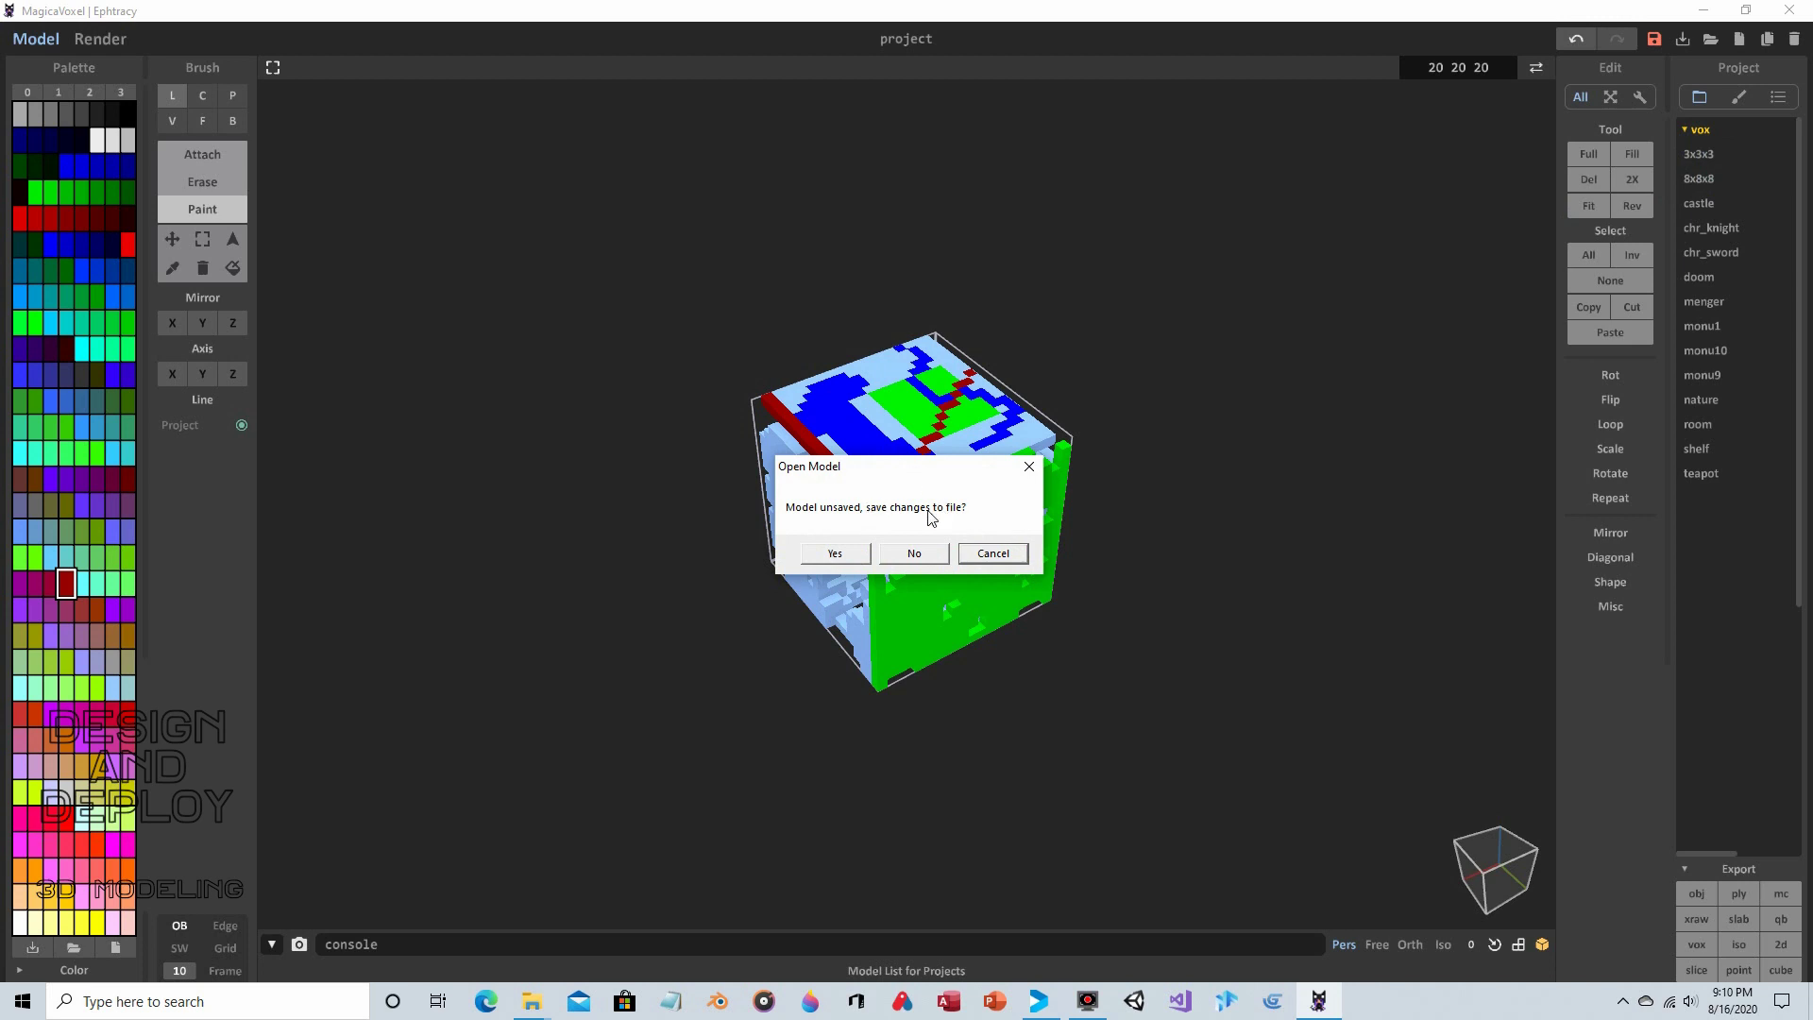
click(921, 559)
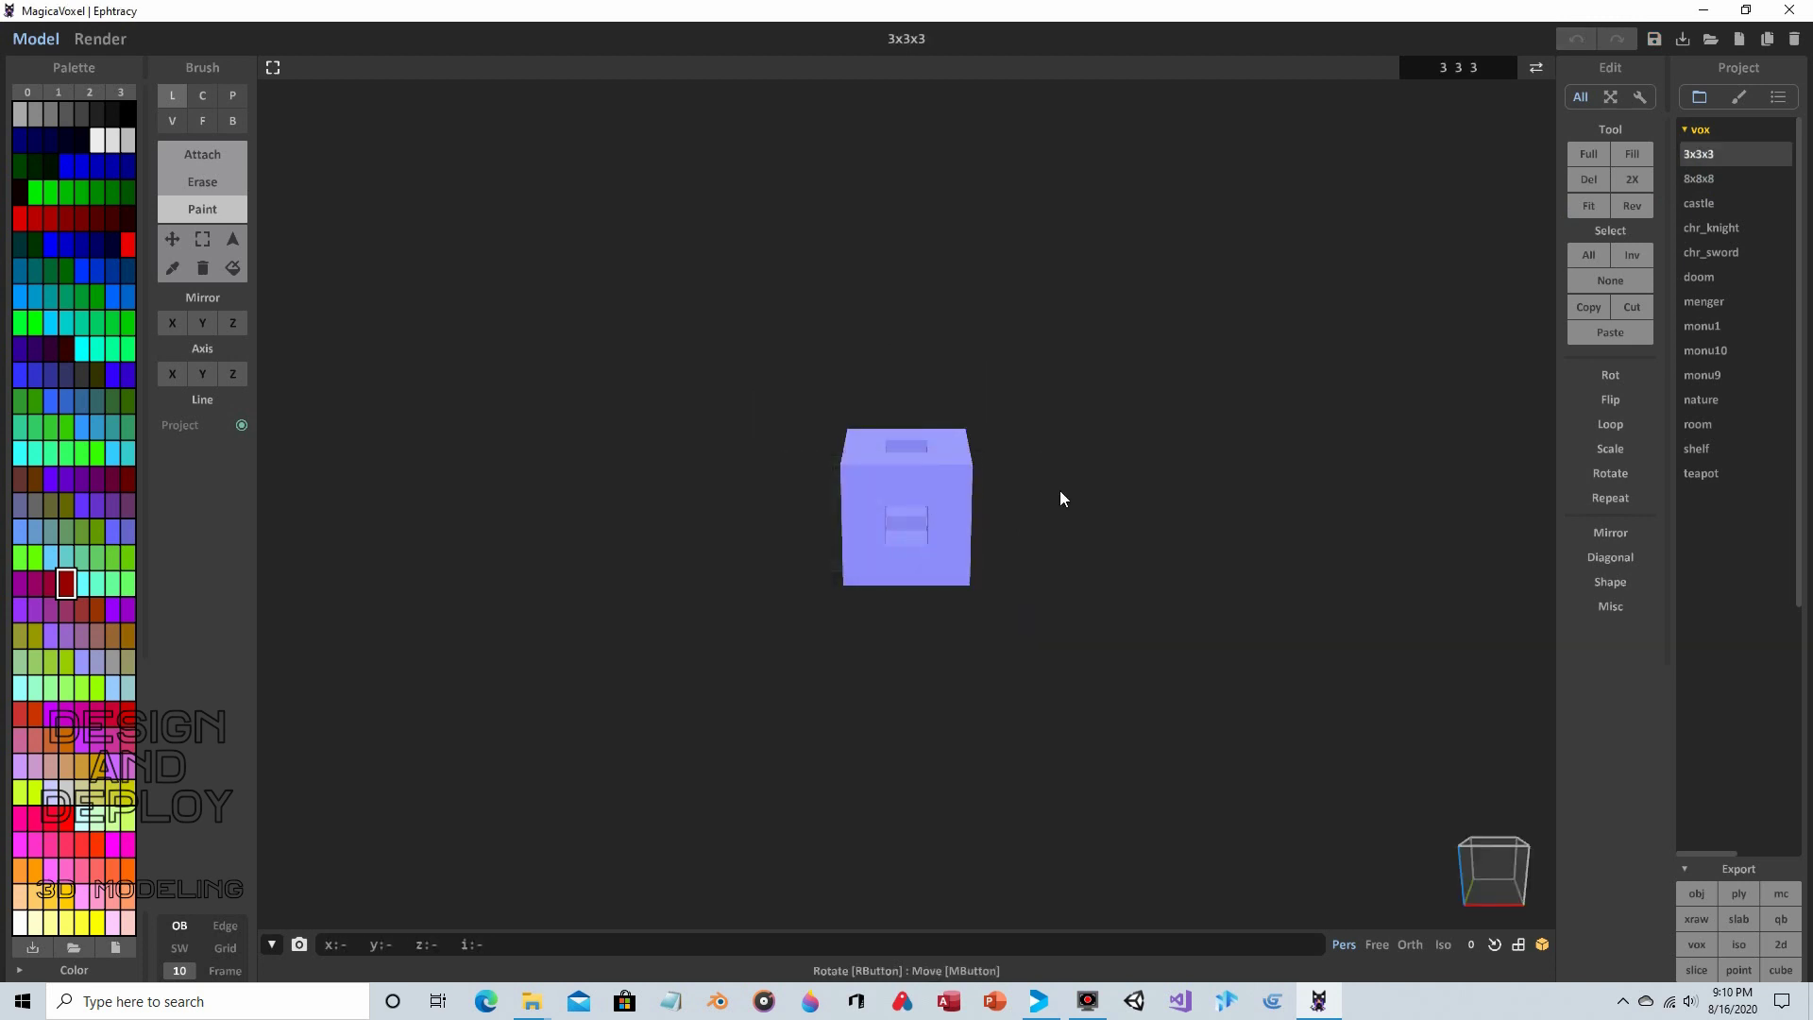
click(1699, 179)
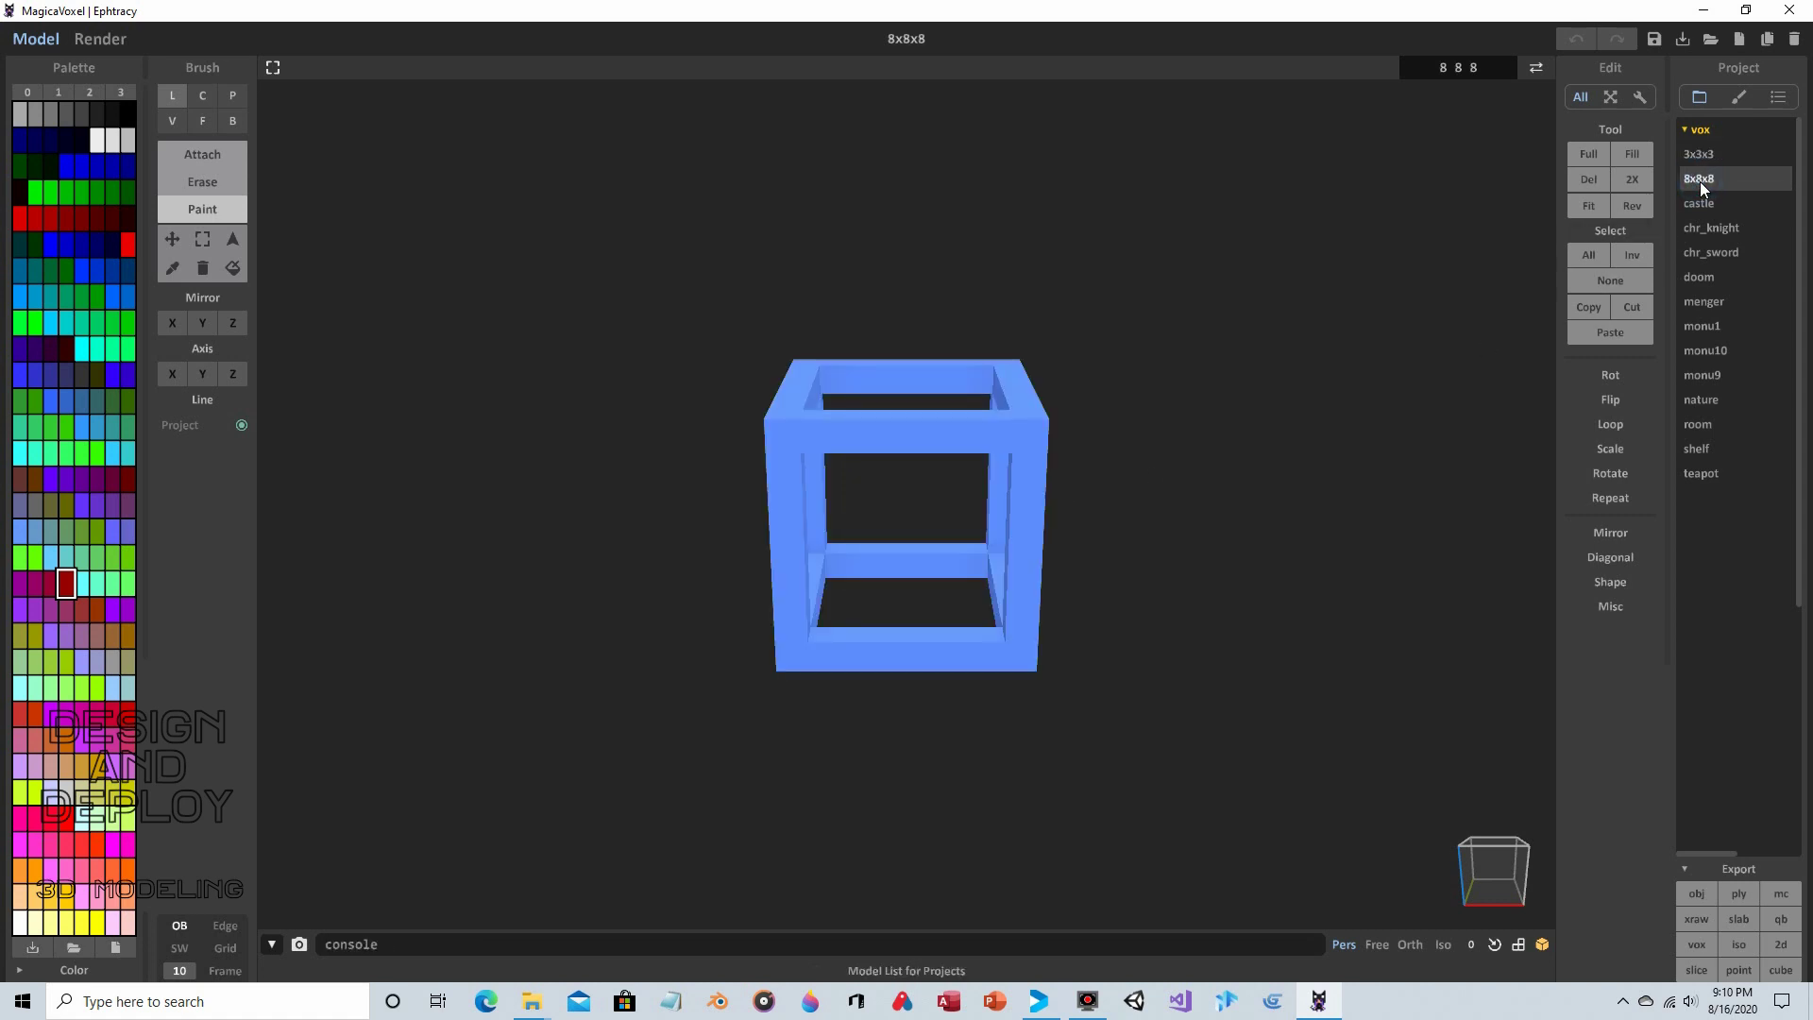
click(1726, 204)
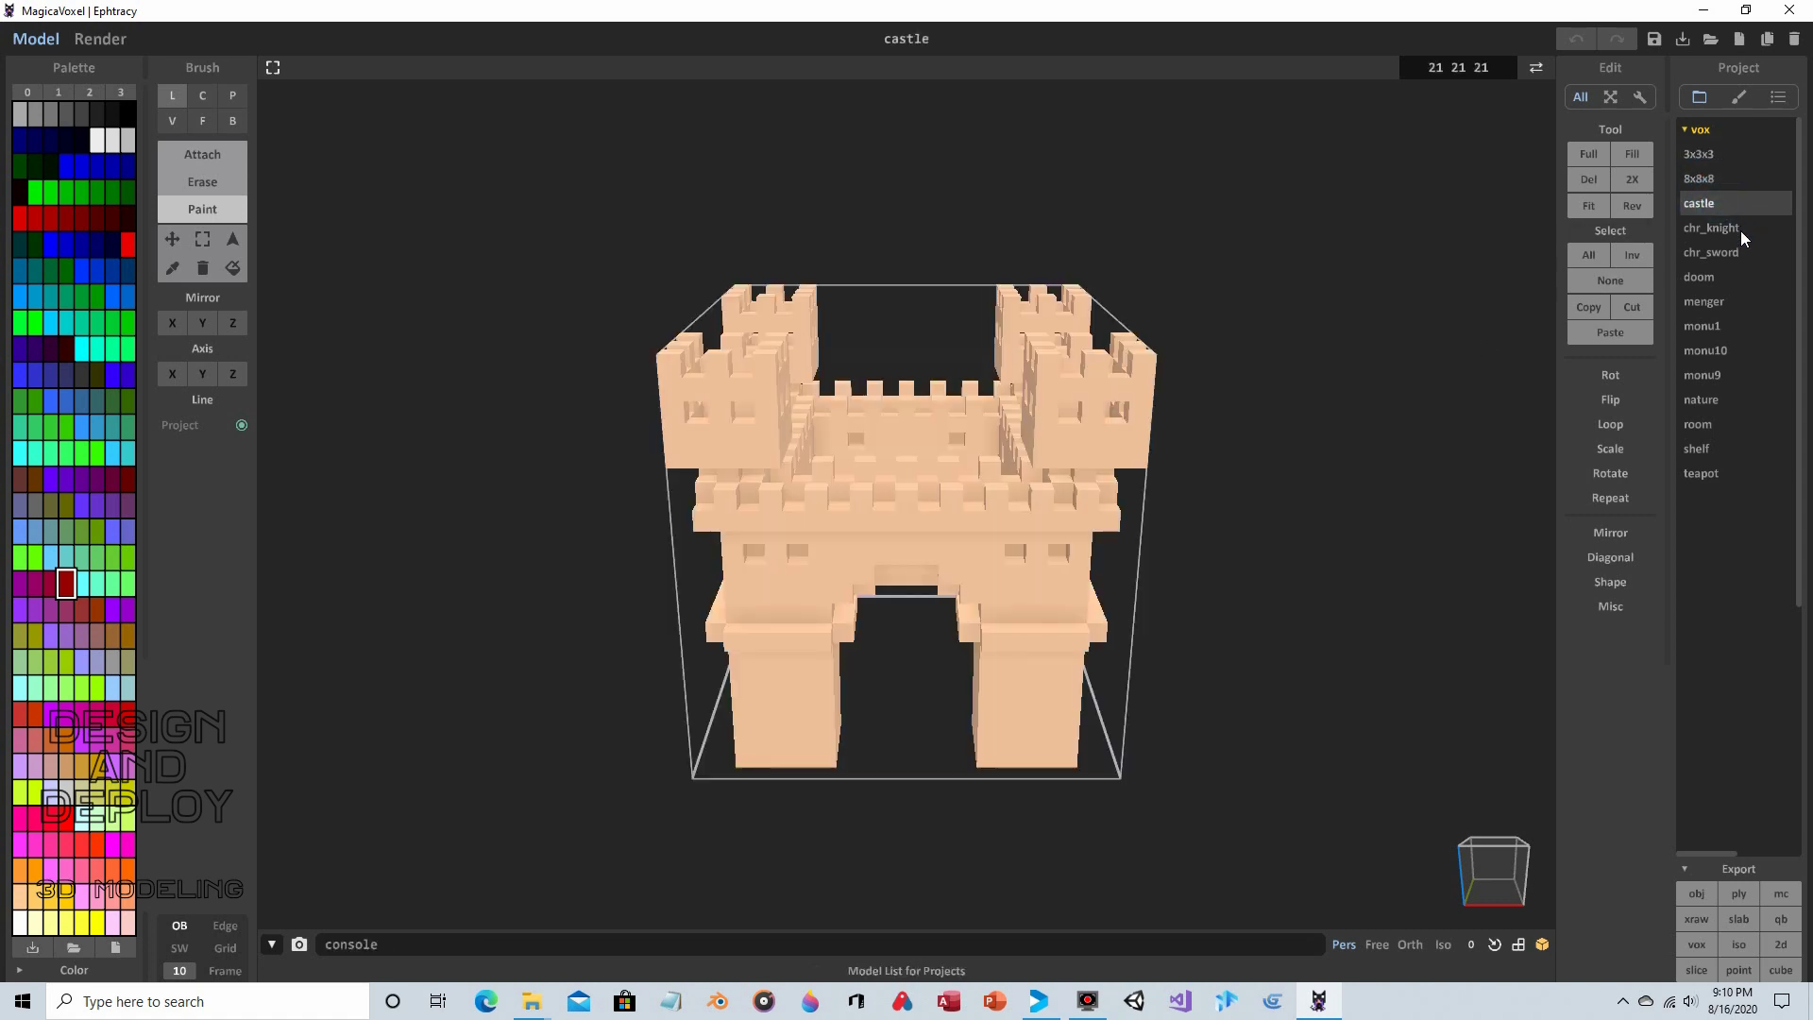
View the sample models chr_knight, chr_sword, doom and menger one after another
click(1741, 230)
click(1740, 253)
click(1711, 279)
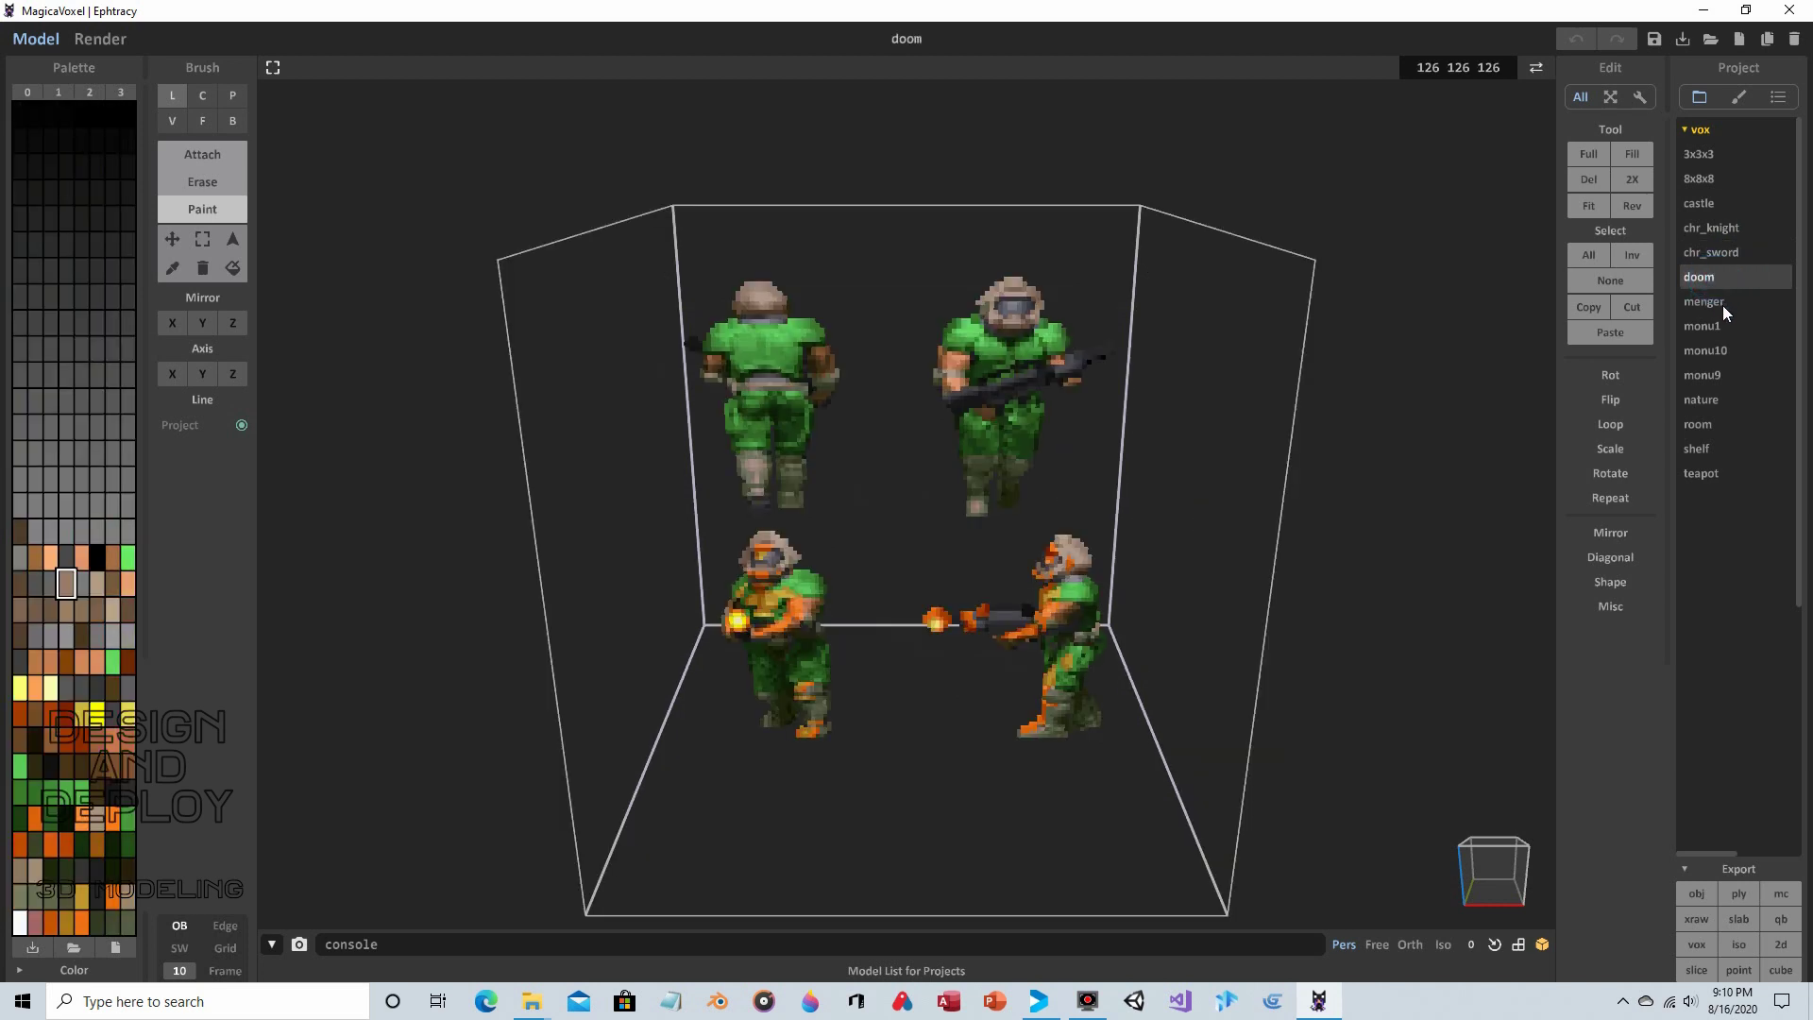
click(1720, 302)
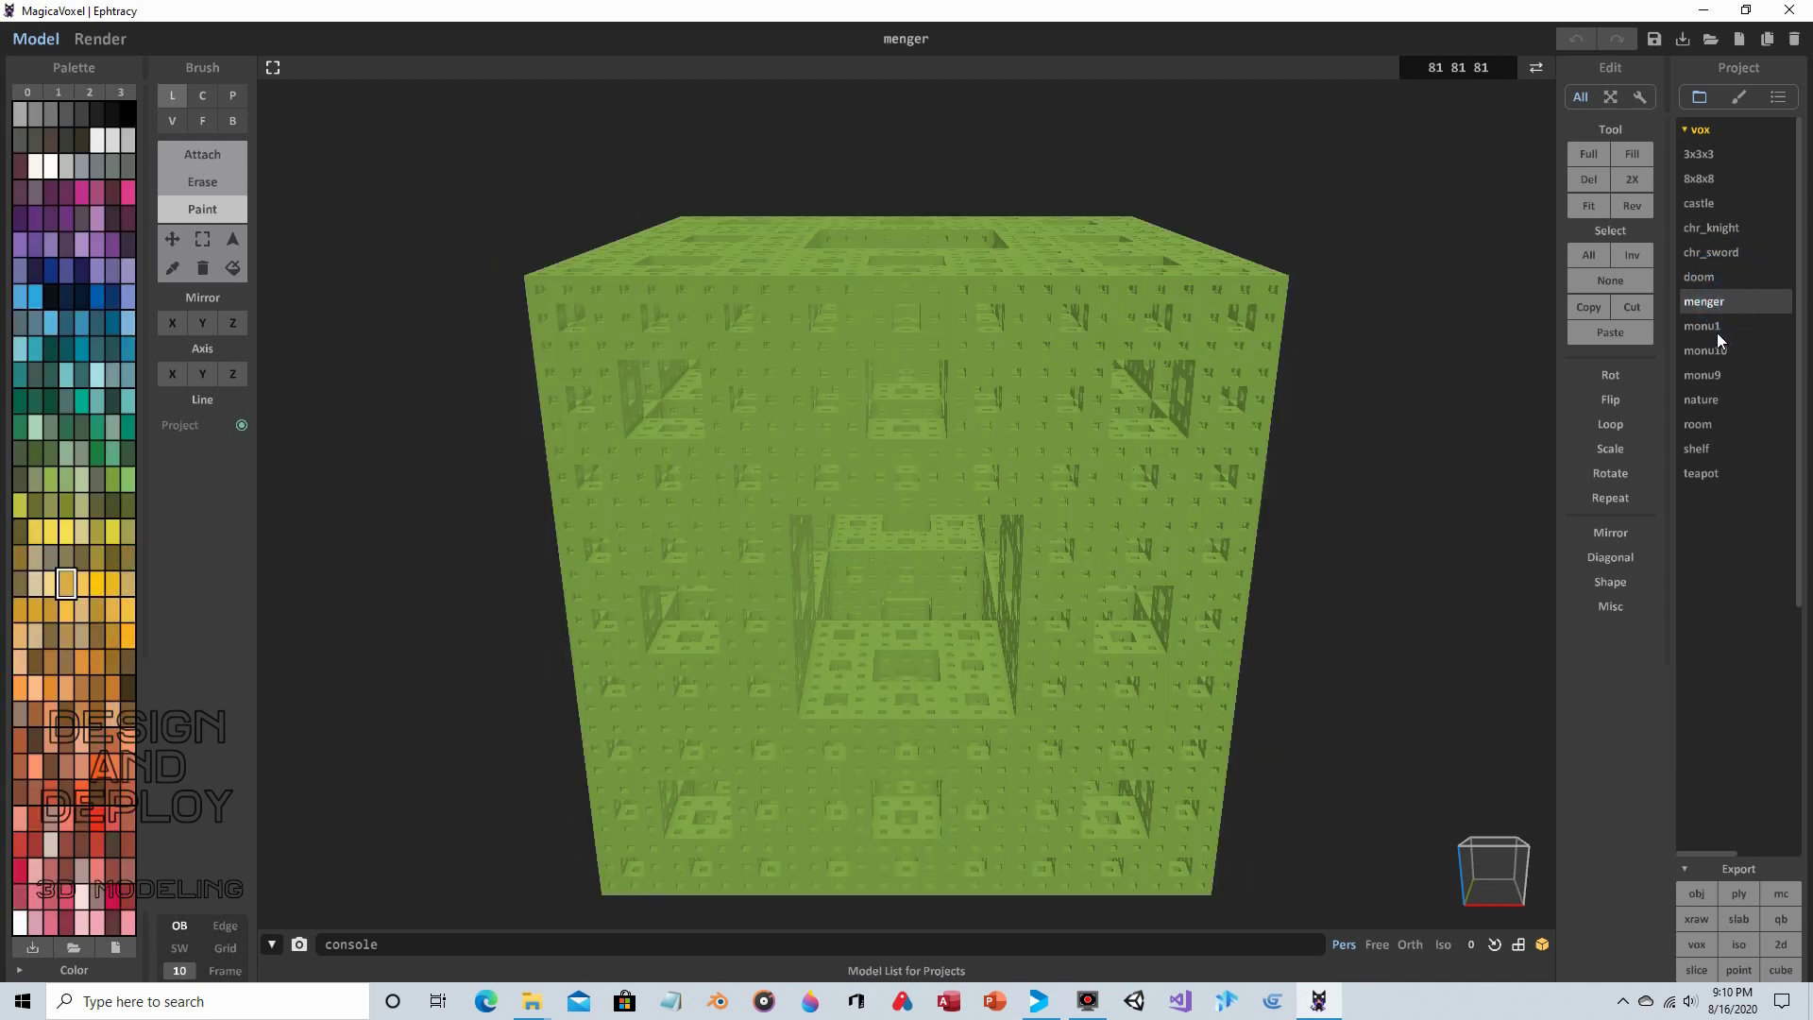
View the monu1, monu10 and monu9 samples, and examine the nature model from a higher angle
click(1717, 330)
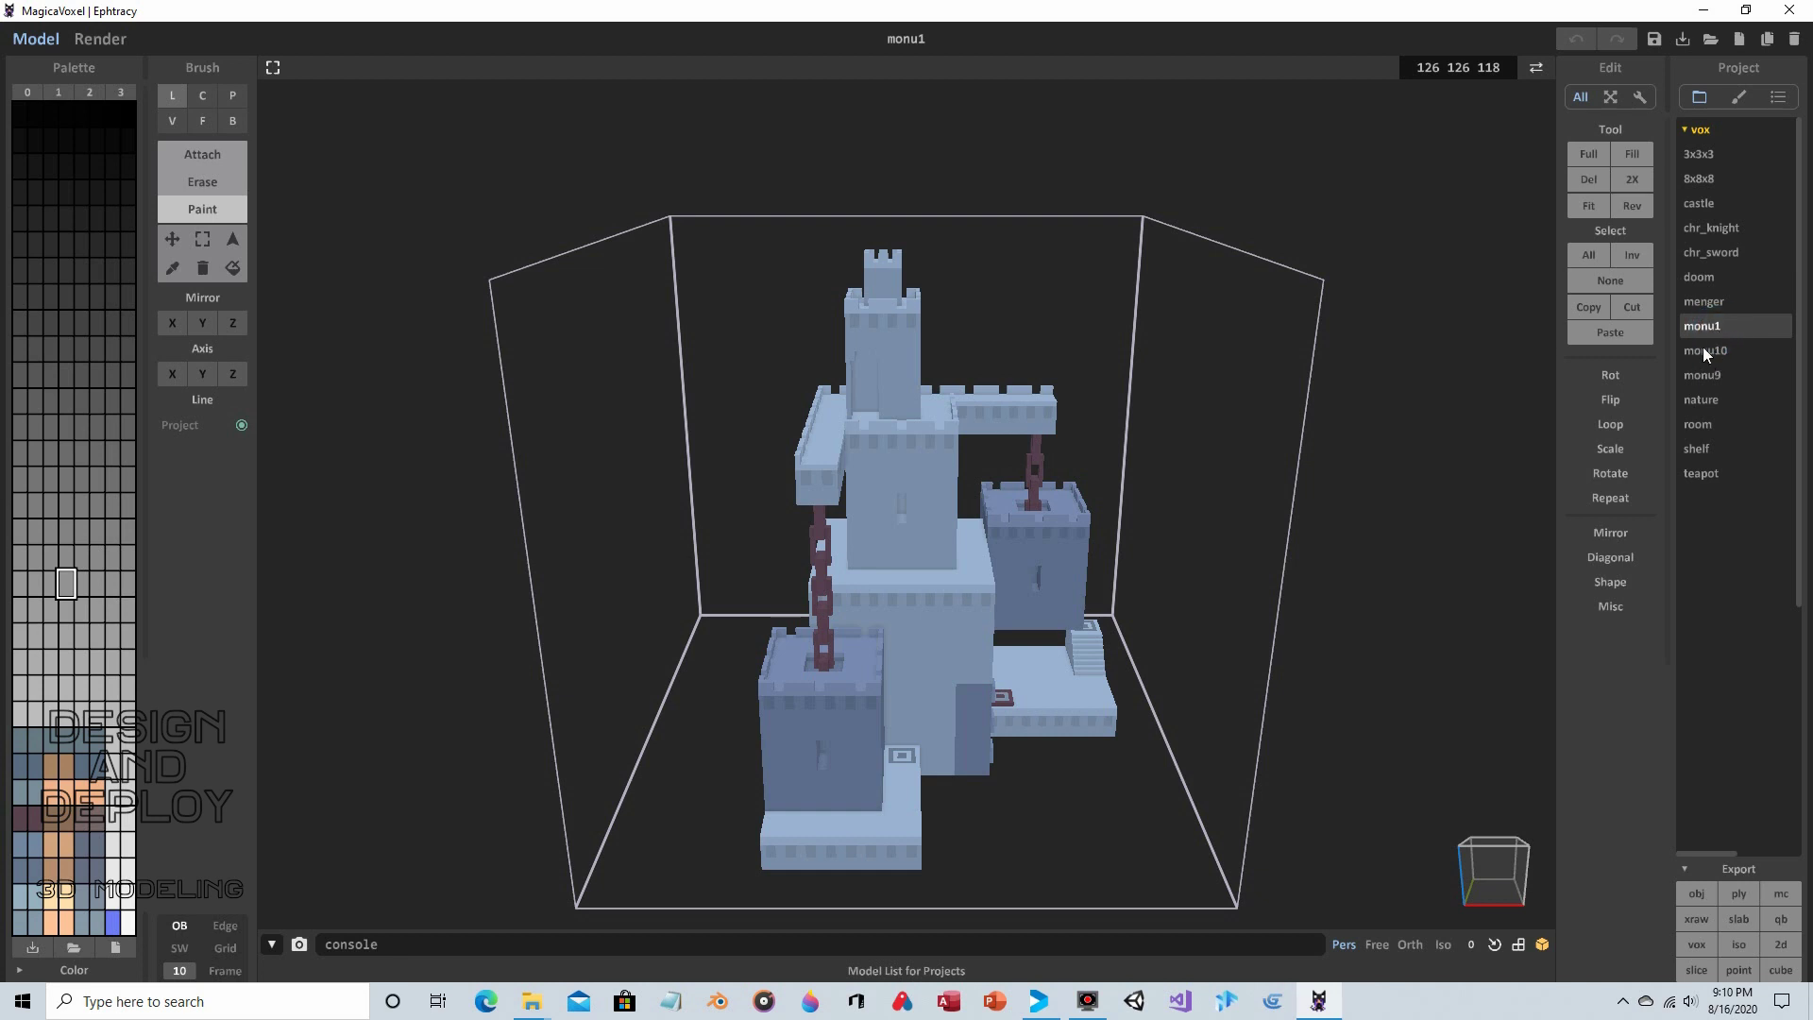
click(1710, 351)
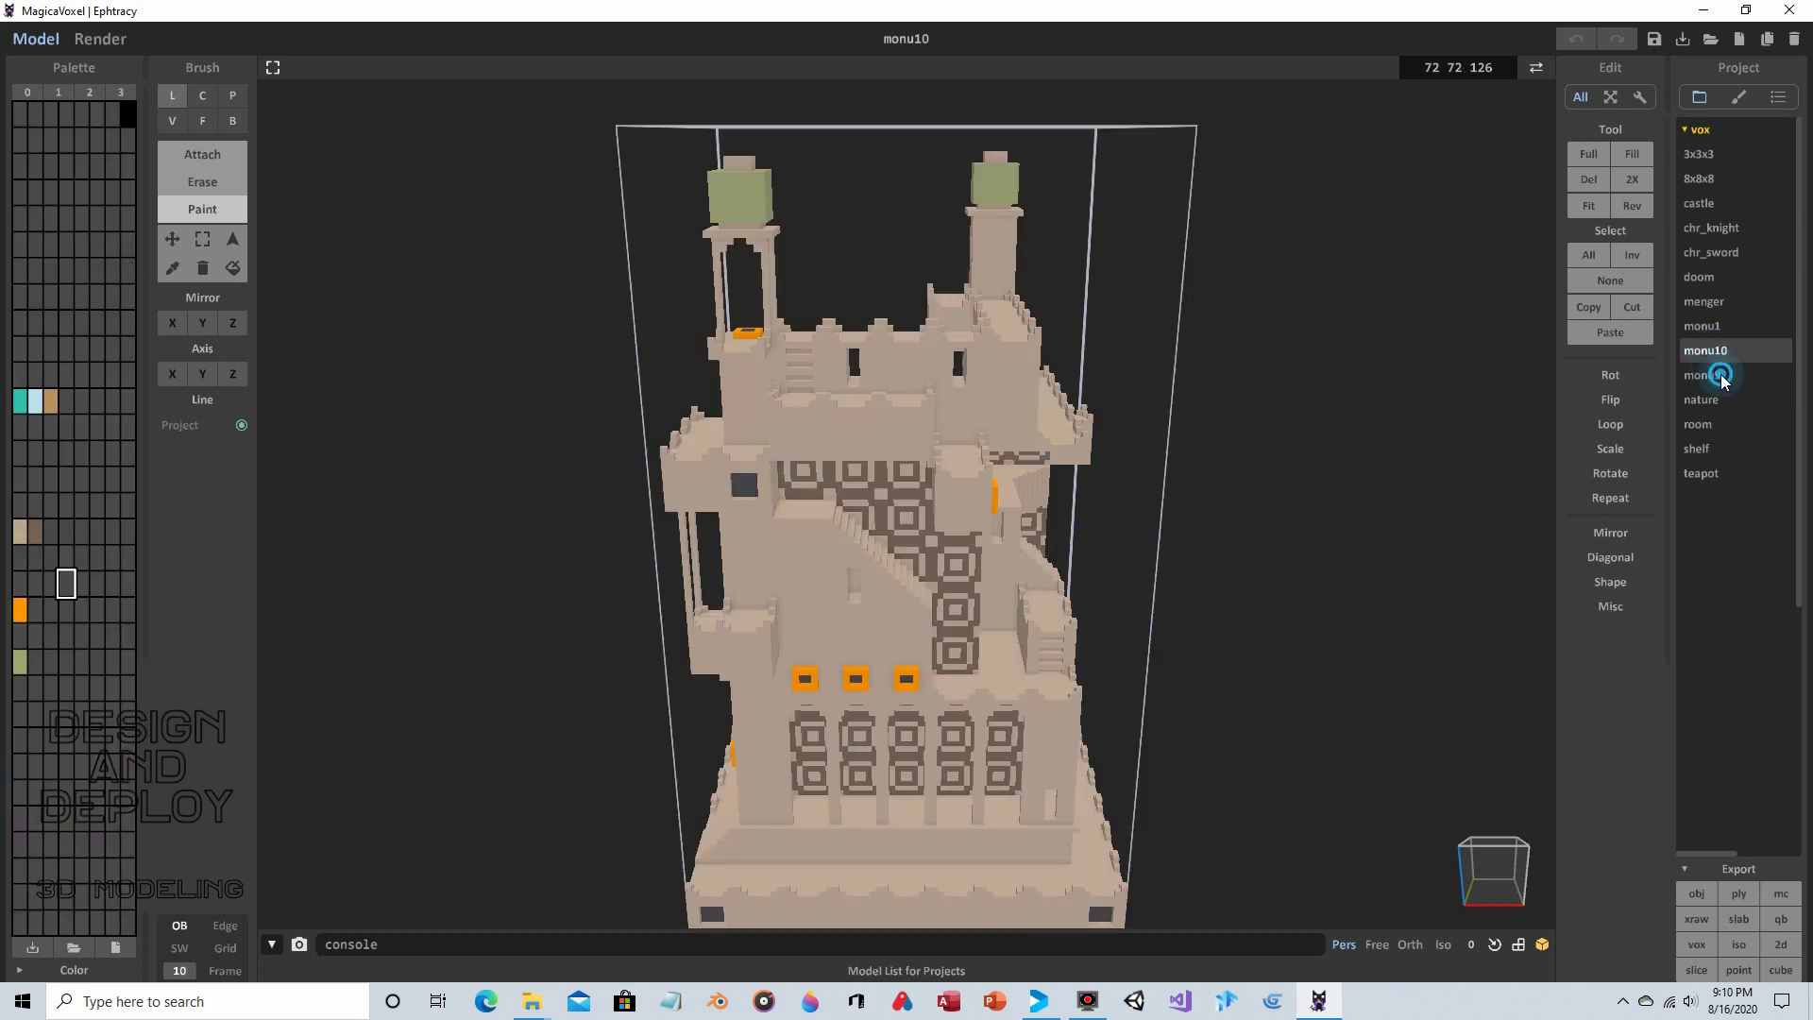
click(1718, 376)
click(1708, 400)
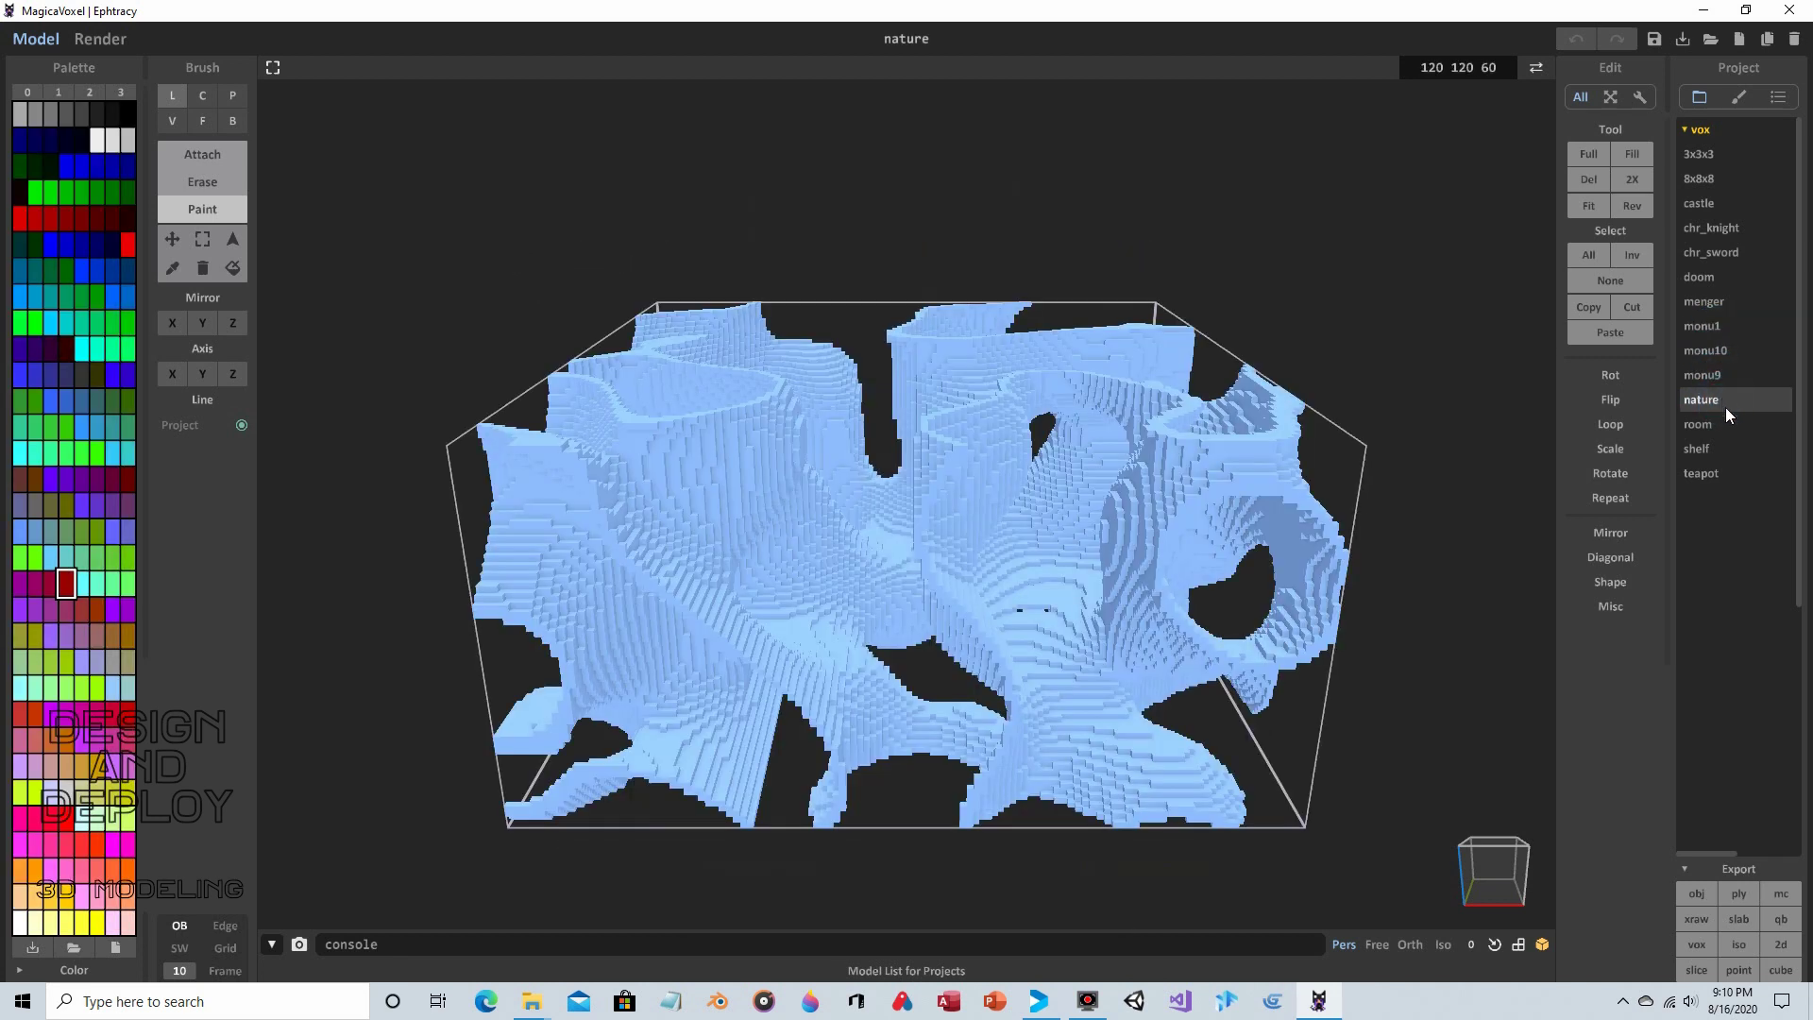
right_drag(1147, 402, 1265, 453)
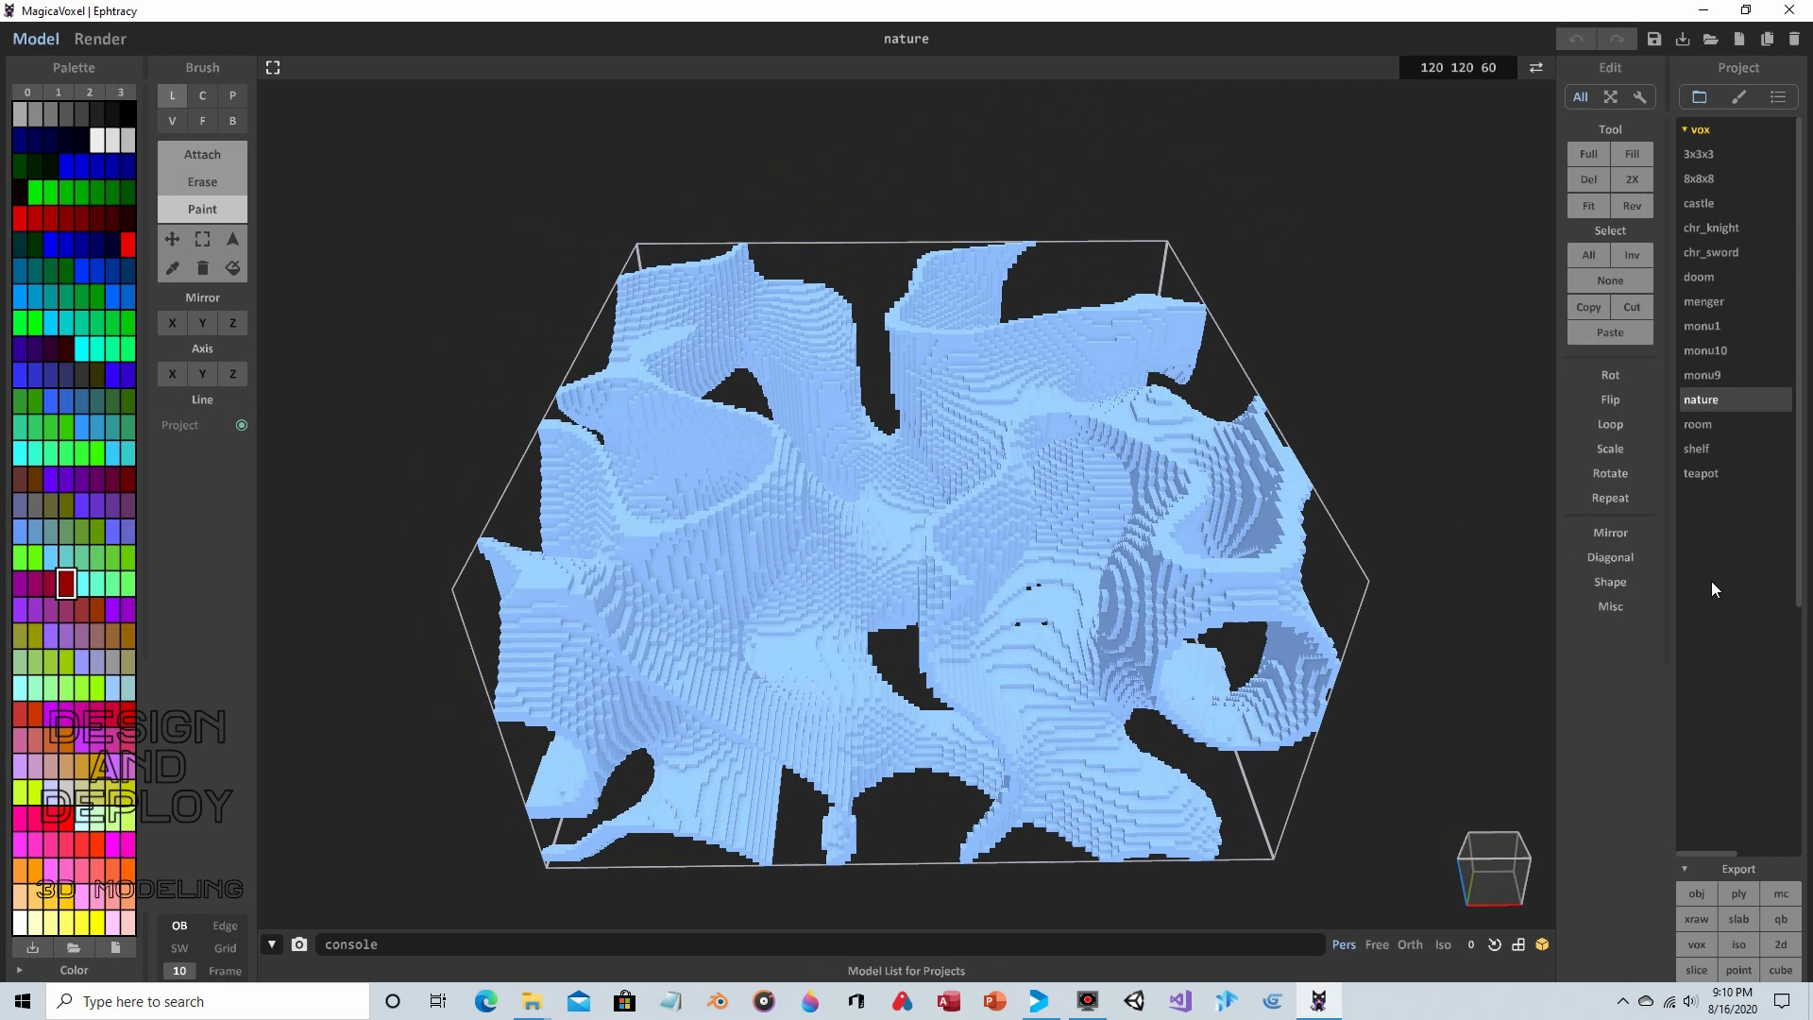
Open the room and shelf sample models and examine each from different angles
click(1715, 430)
right_drag(1520, 466, 1477, 451)
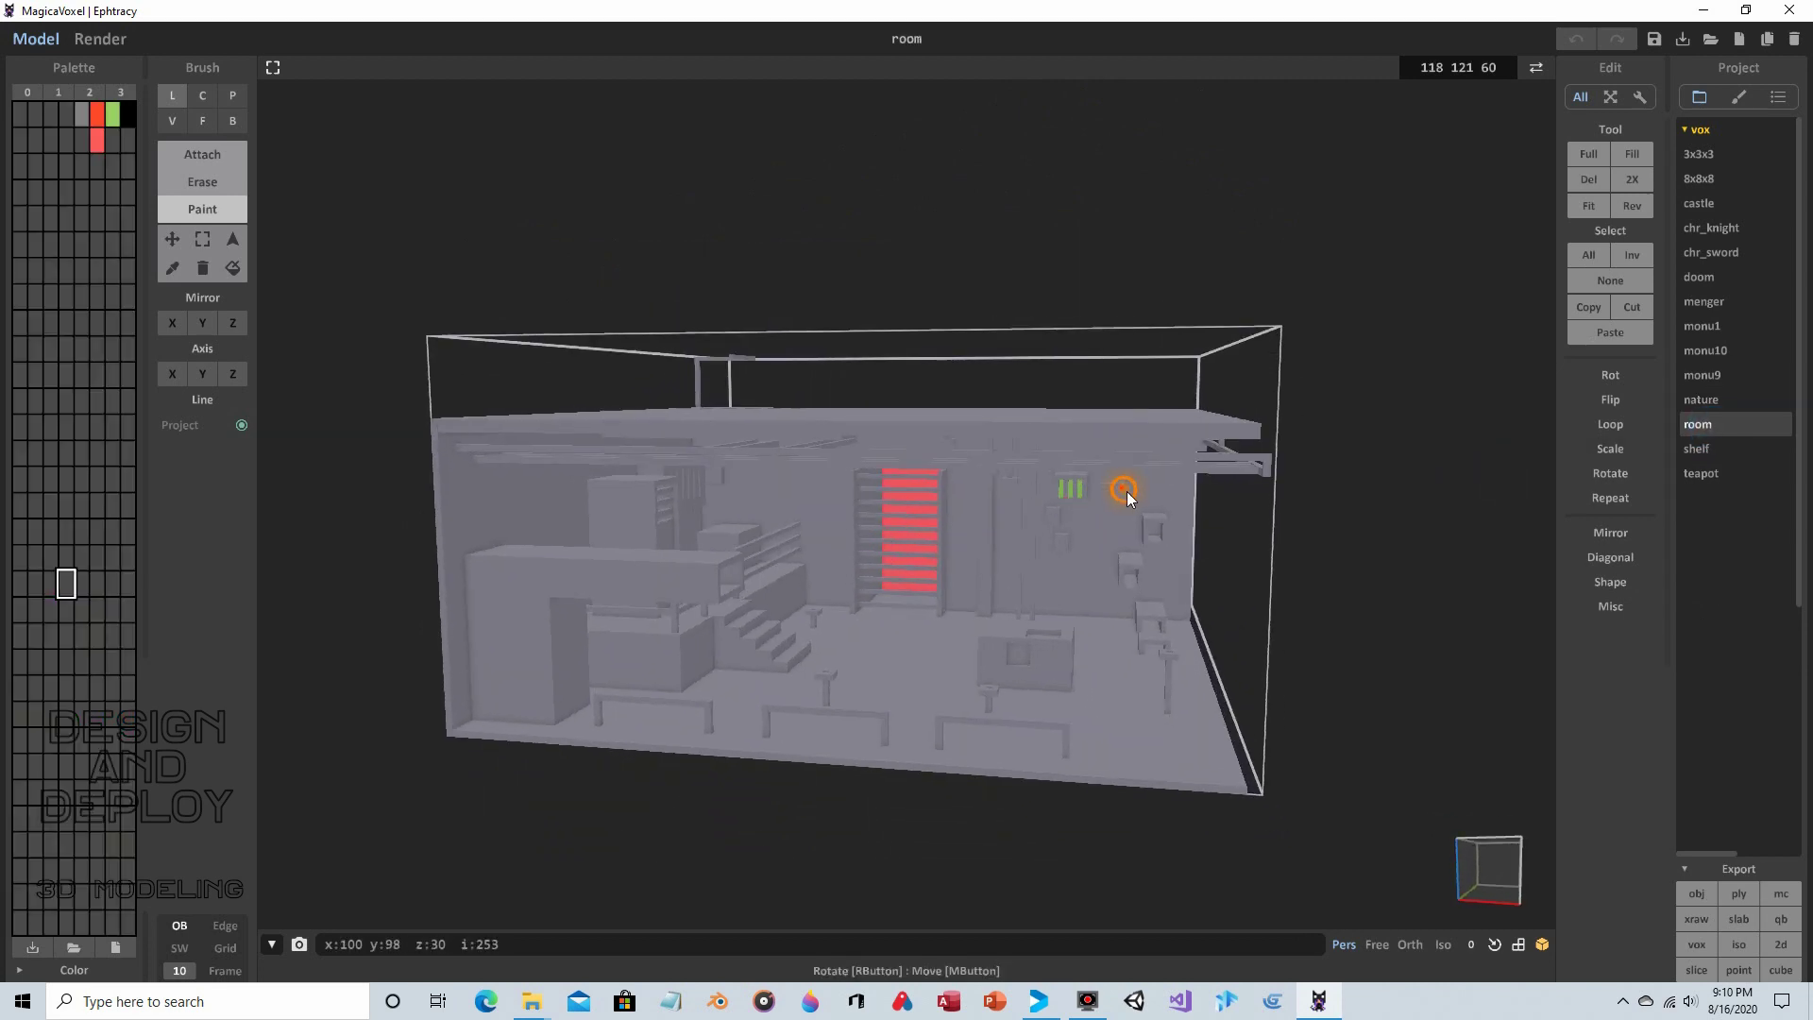
right_drag(1125, 491, 1454, 534)
click(1700, 449)
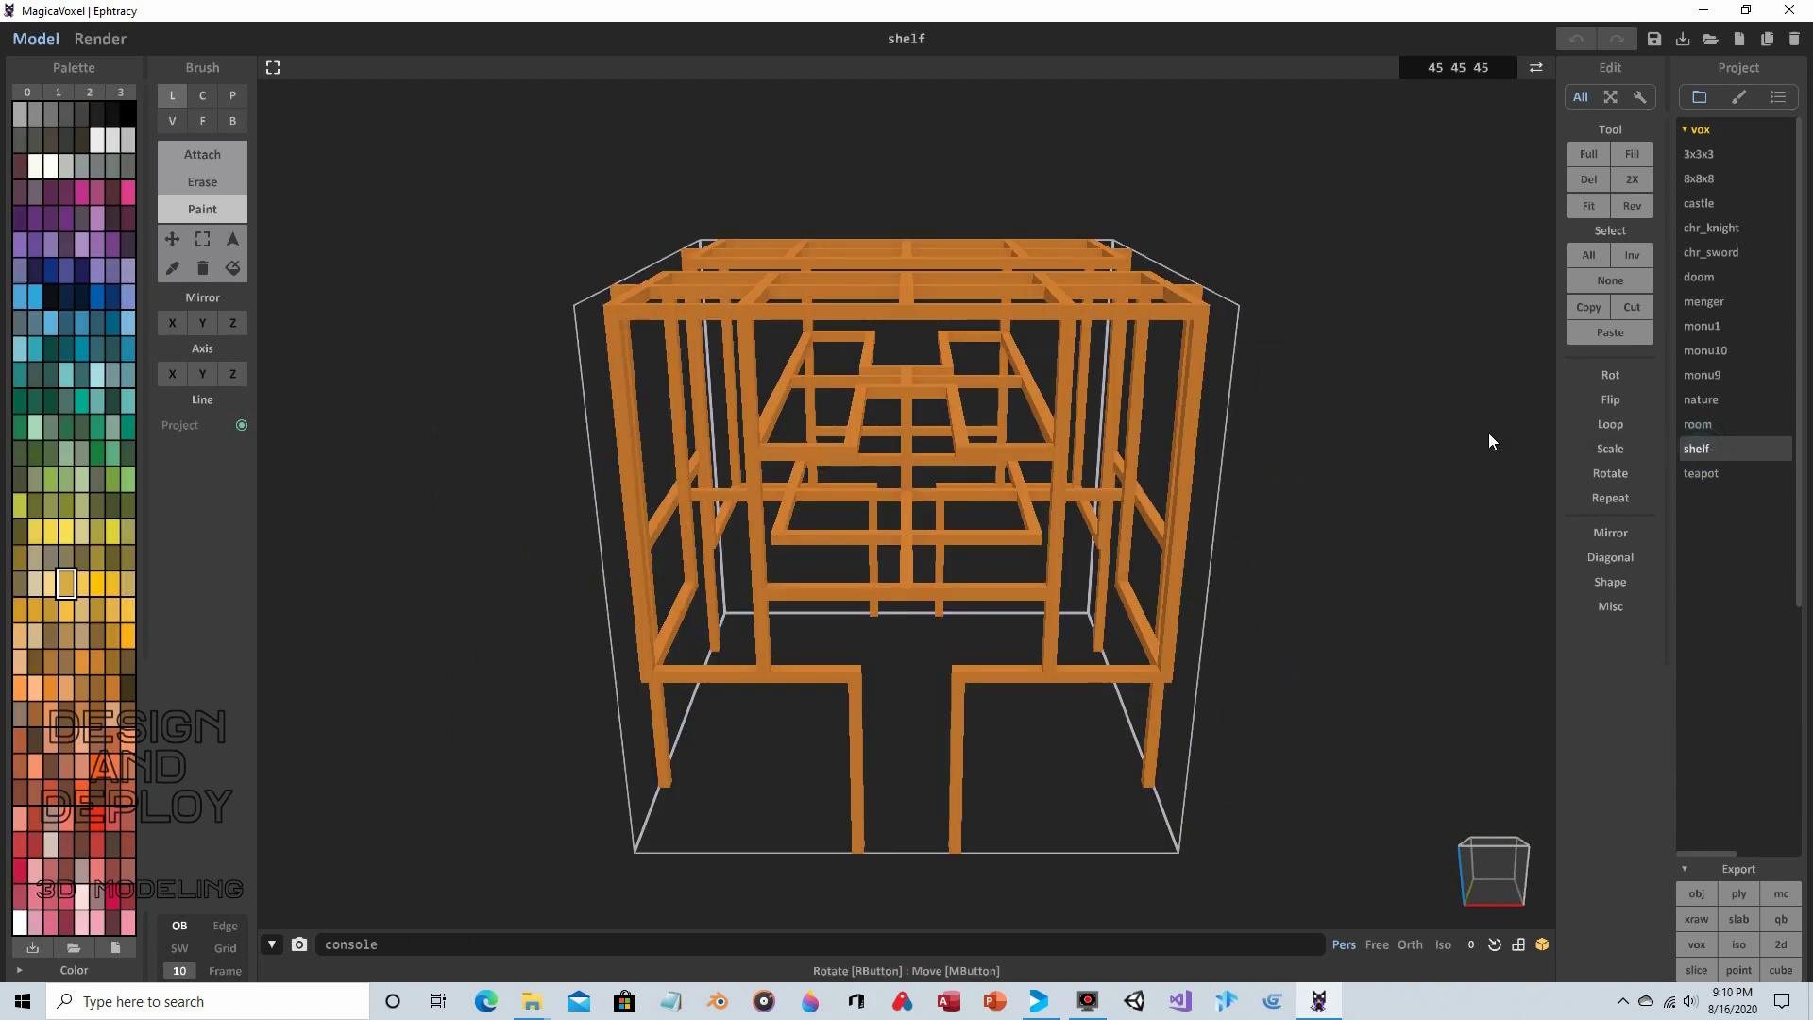
right_drag(1471, 440, 1242, 427)
Open the teapot sample model and examine it from several sides
click(1712, 472)
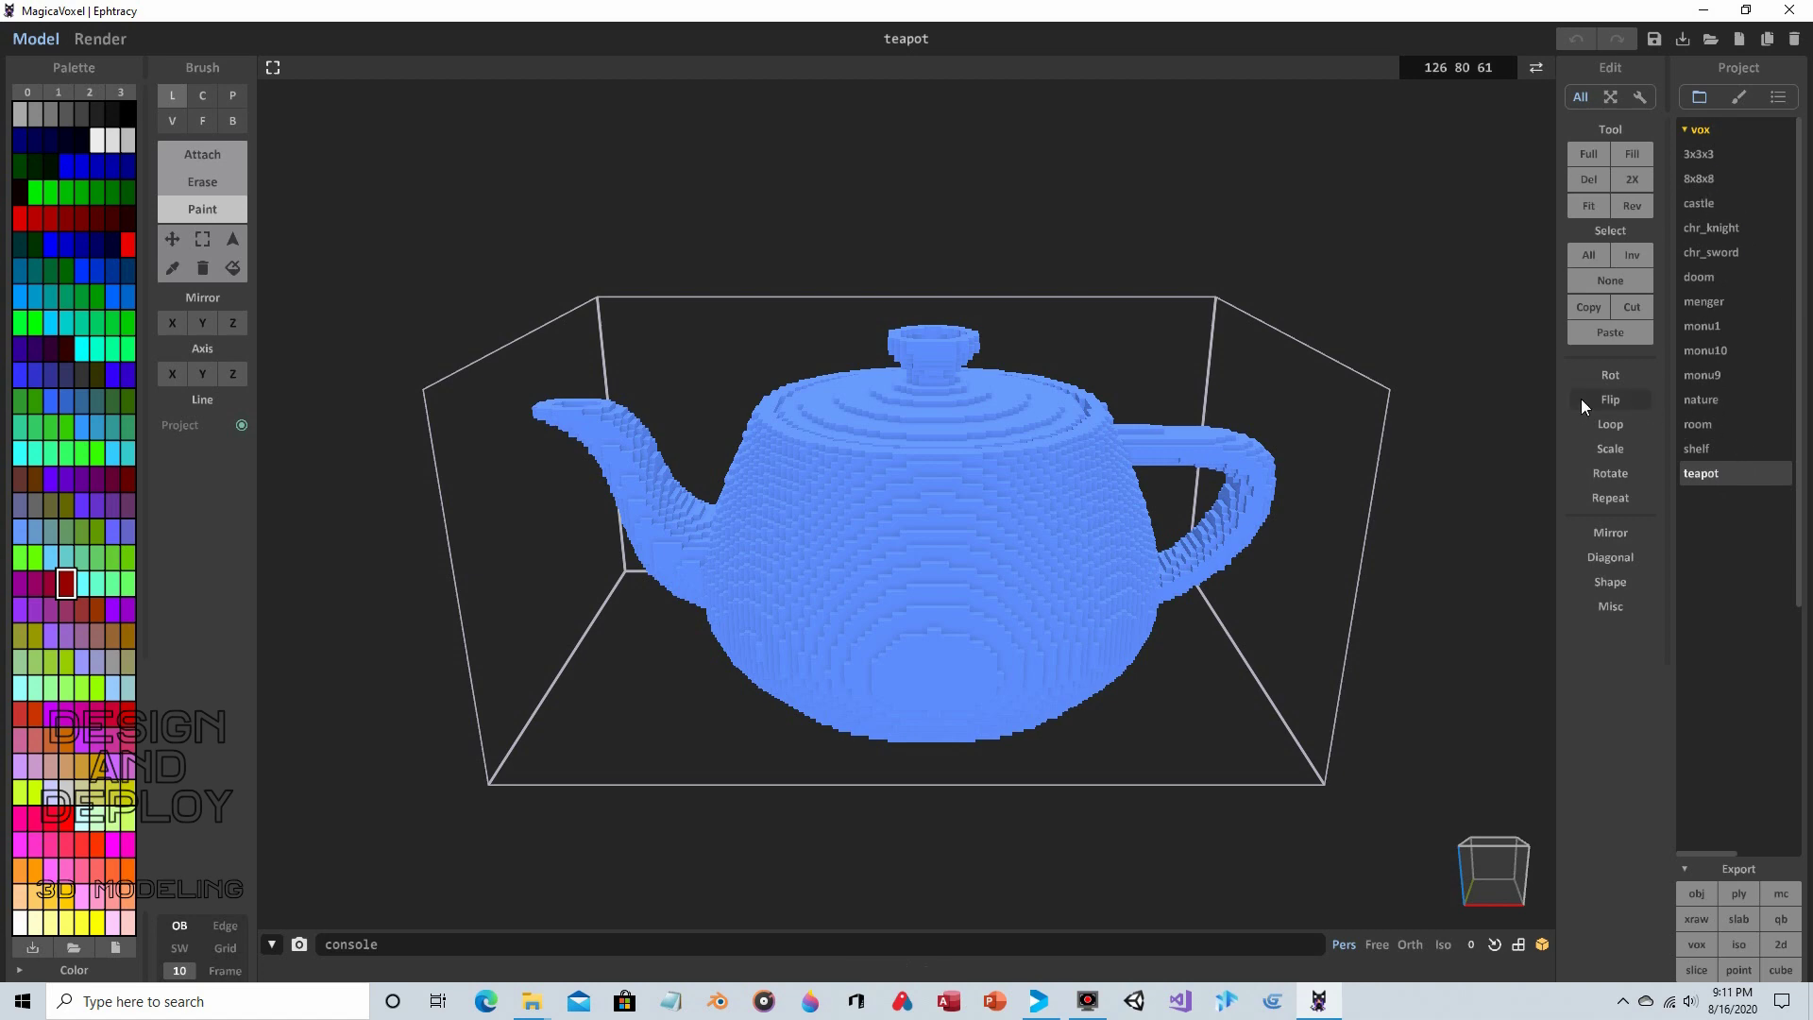
right_drag(812, 244, 1037, 268)
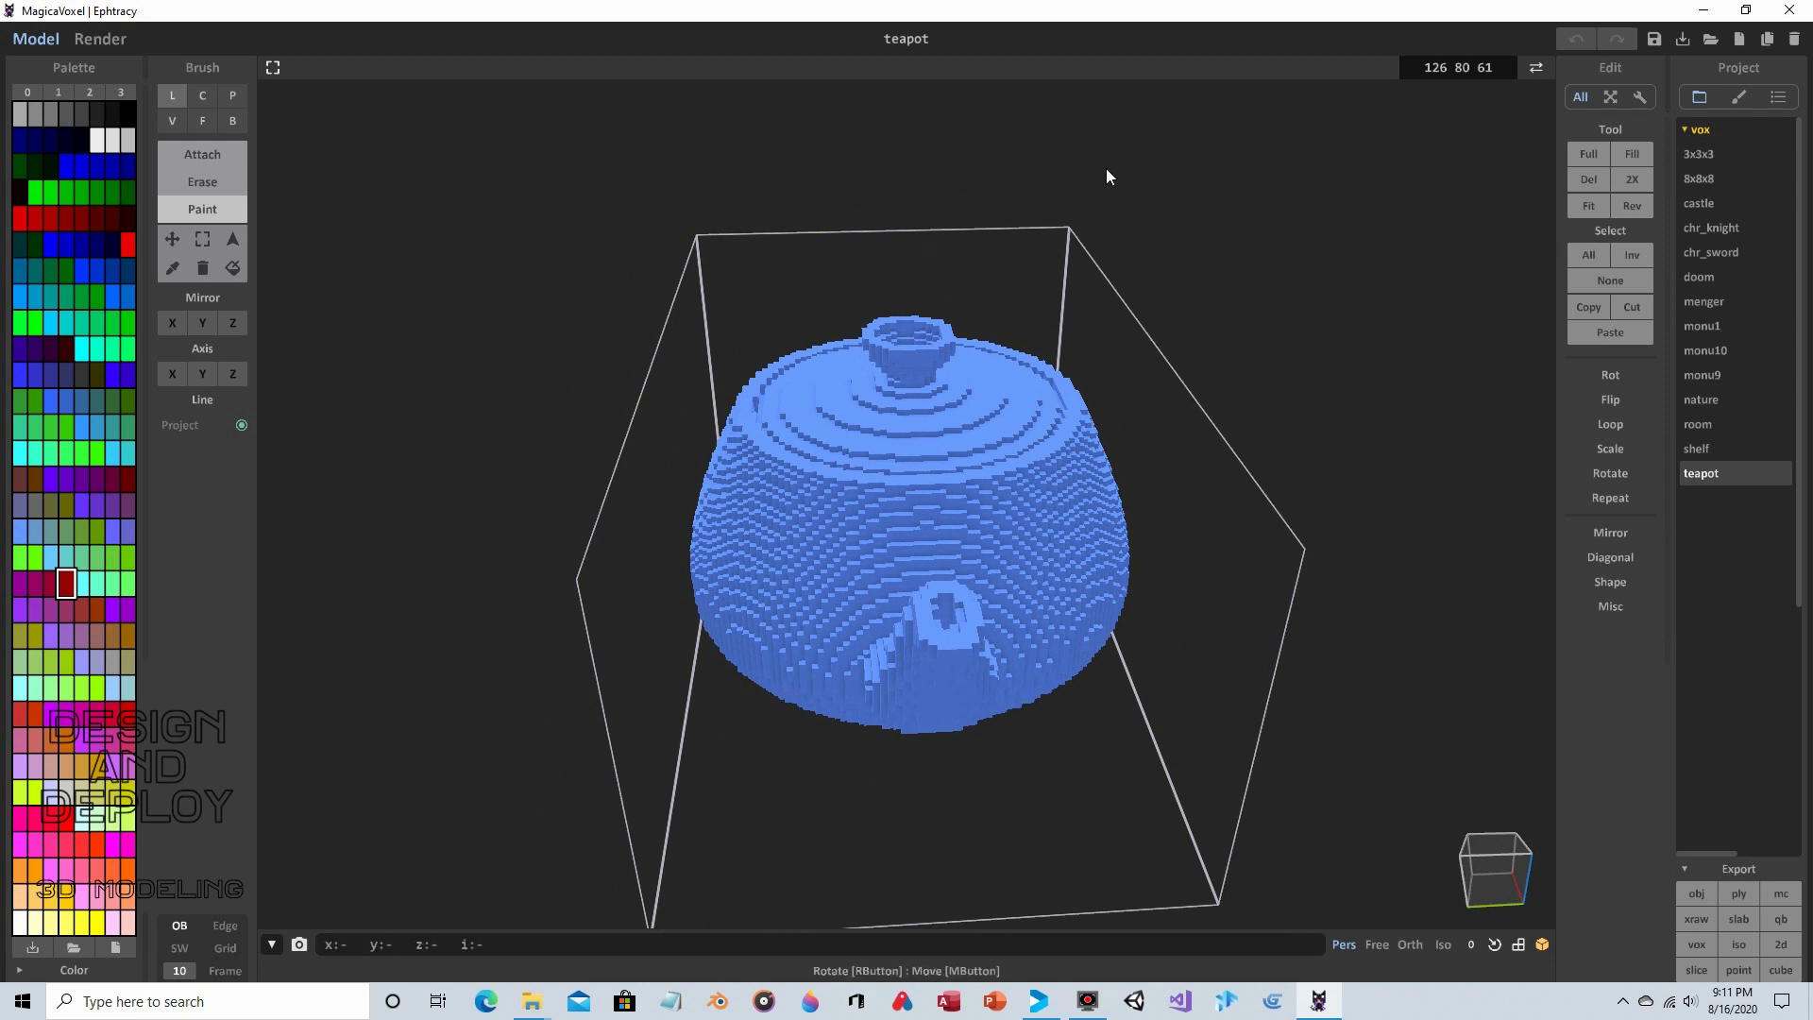
right_drag(1018, 304, 1225, 292)
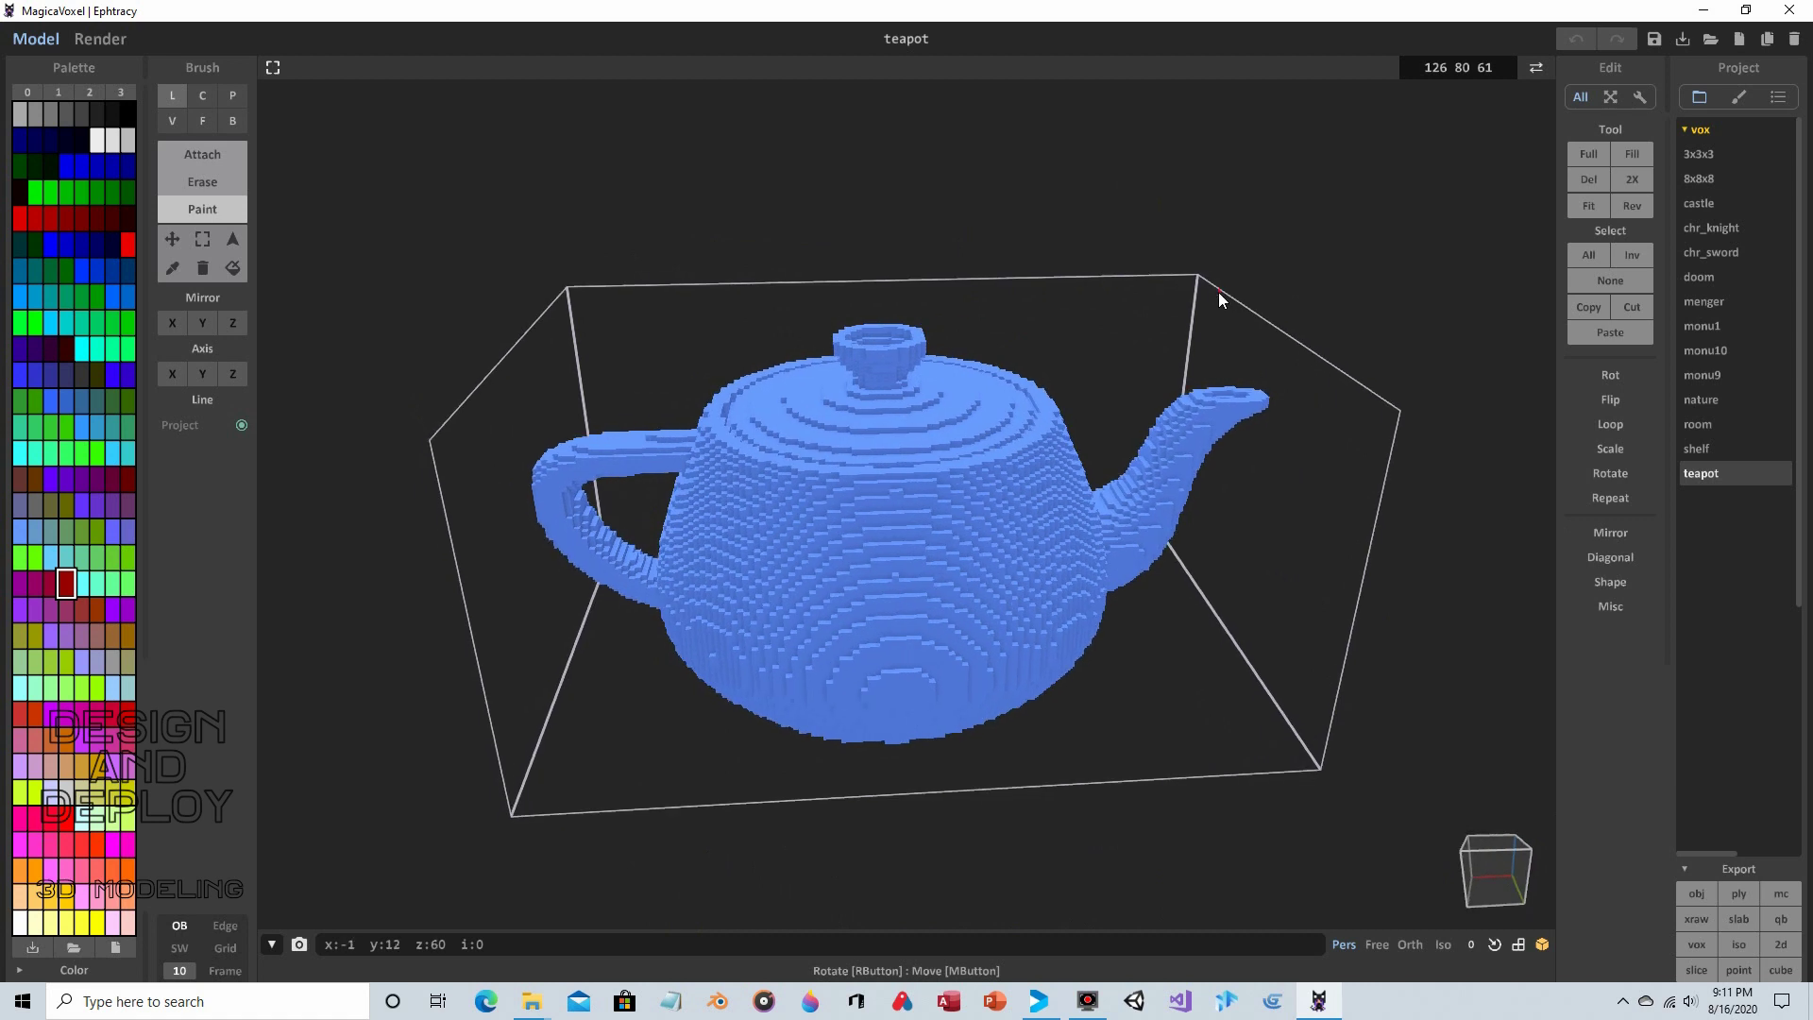